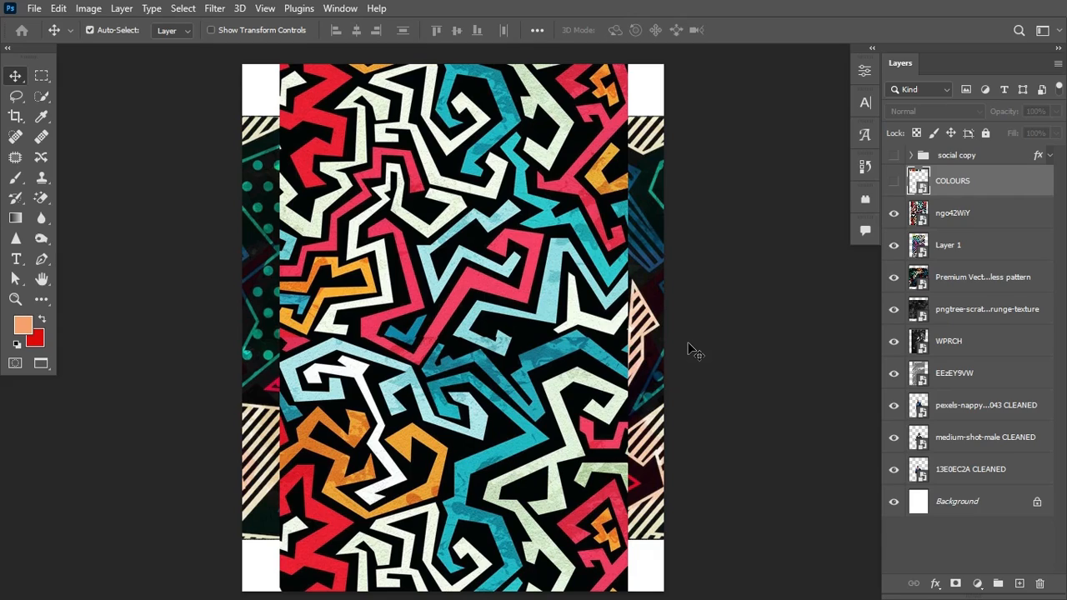
Step: Start a new document named FLYE in pixels, then cancel without creating it
click(34, 9)
click(46, 29)
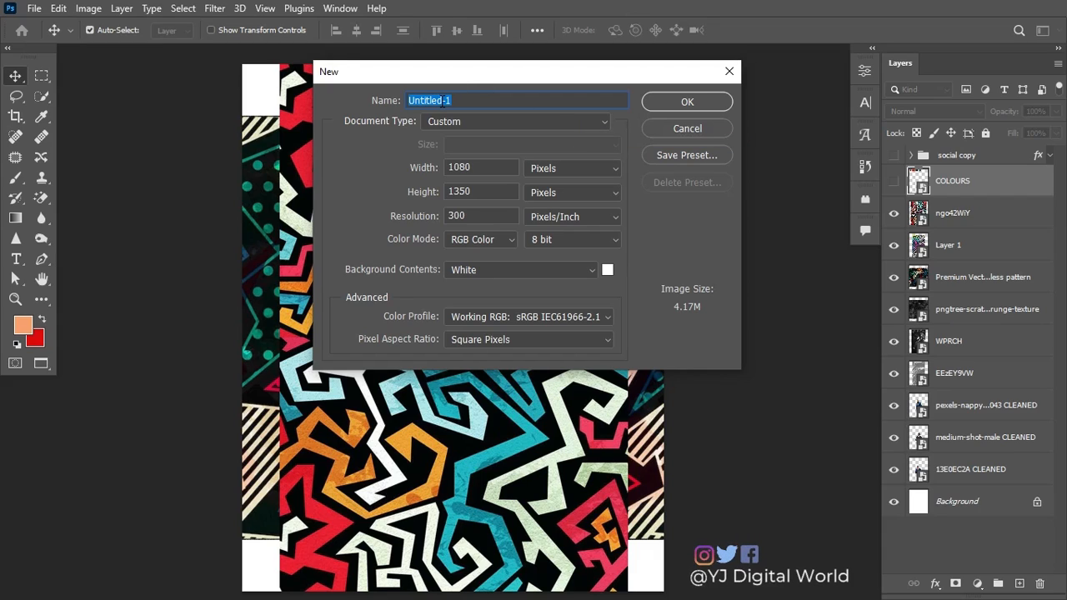
text(FLYER)
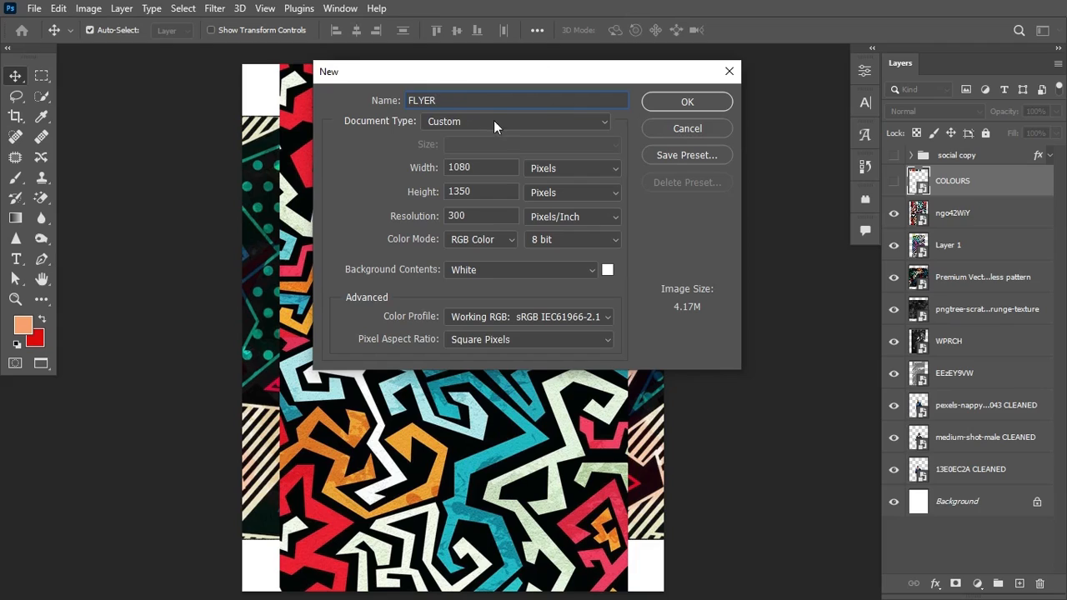
click(572, 170)
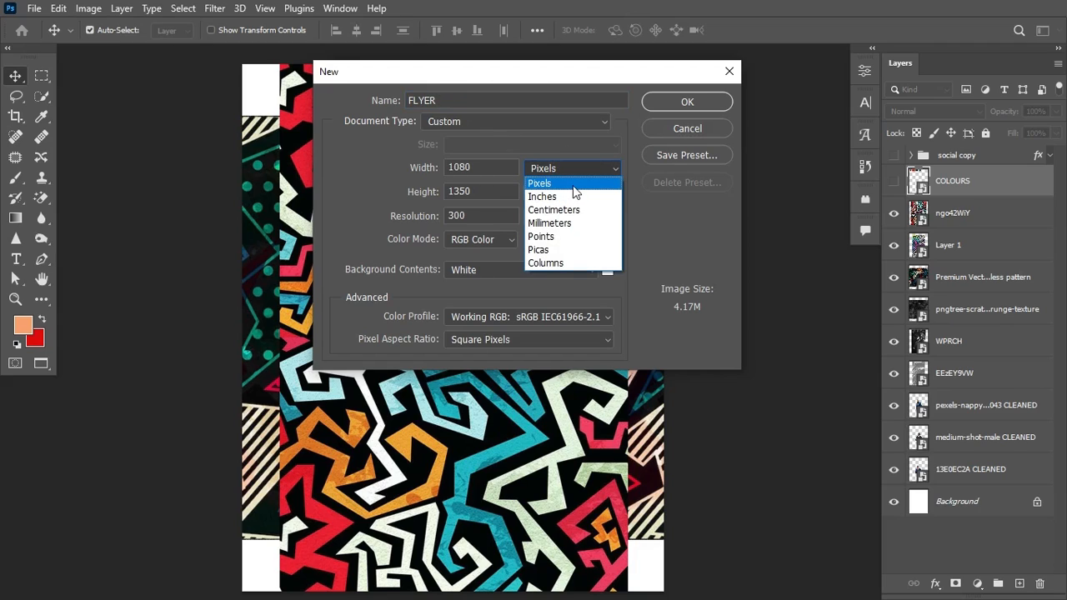
click(491, 164)
click(491, 163)
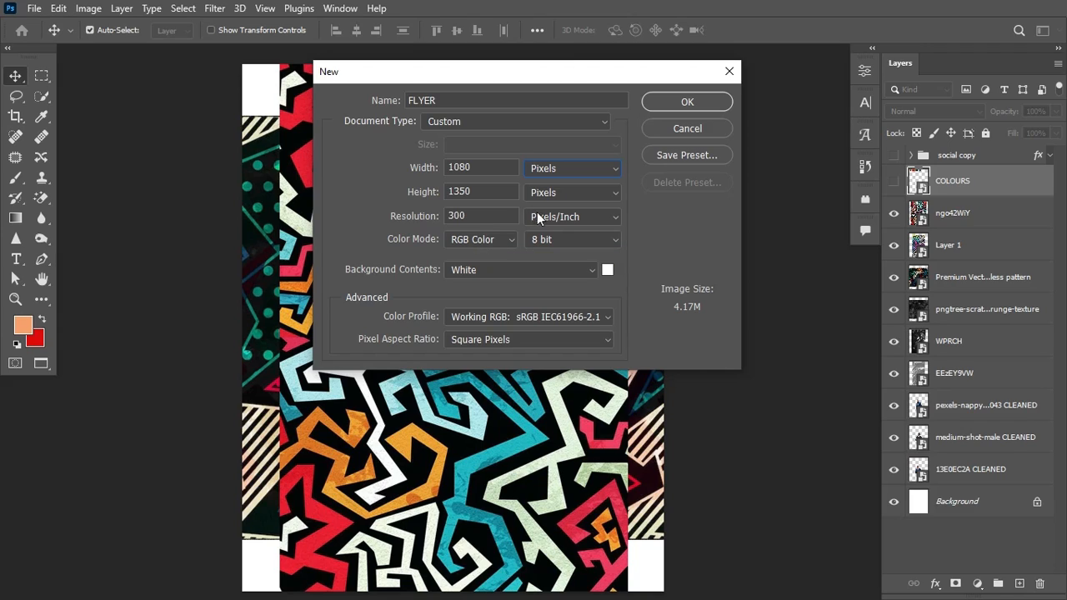
click(732, 73)
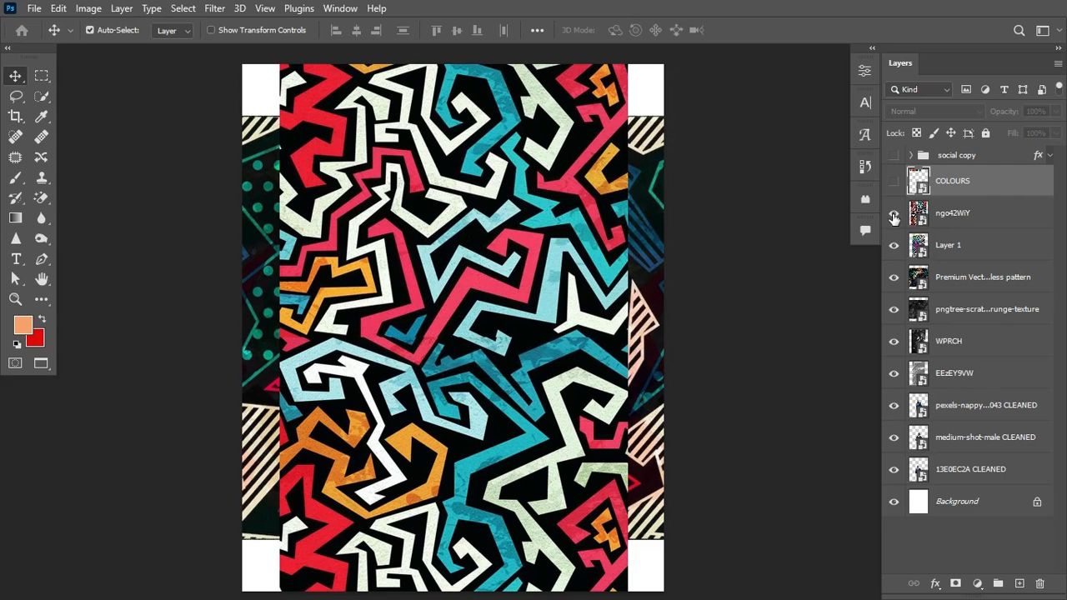
Step: Hide the other layers and move ngo42WiY just above Background, visible
click(894, 213)
click(894, 245)
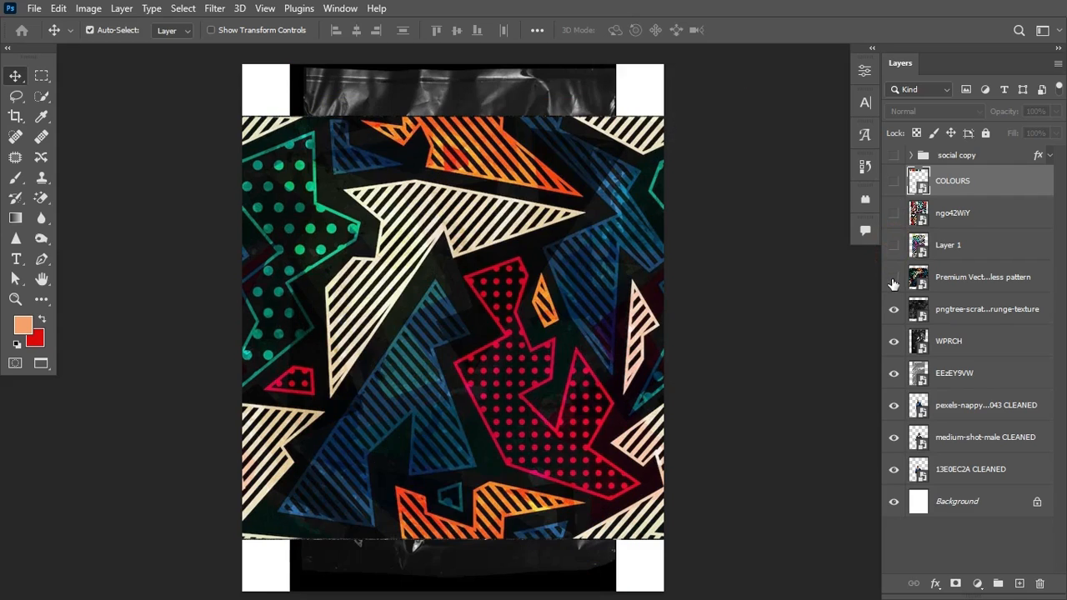
click(894, 277)
drag(894, 309, 892, 472)
drag(978, 213, 989, 477)
click(895, 469)
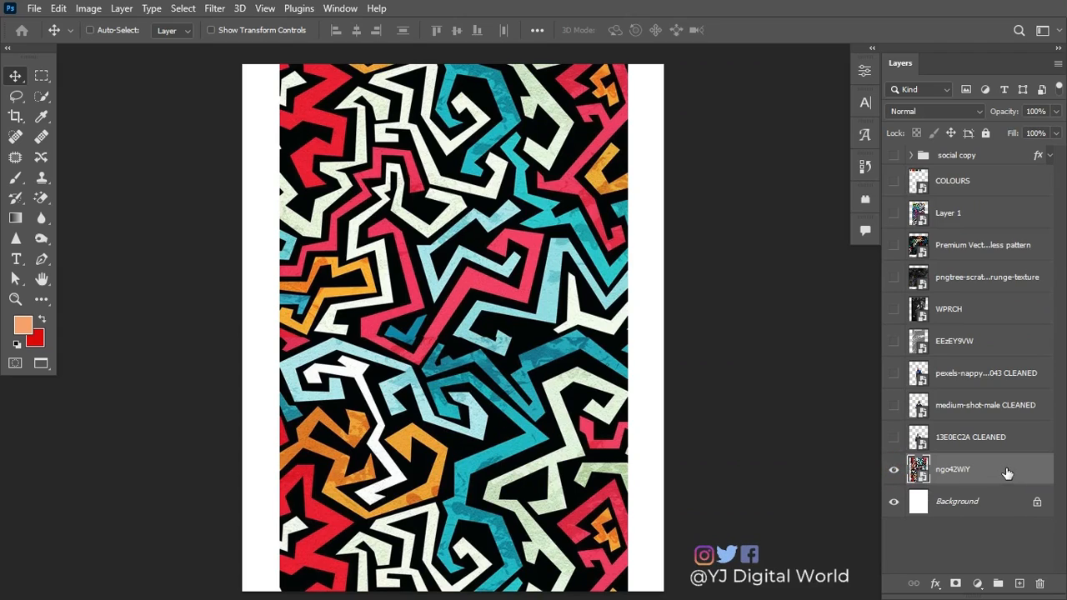
Step: Scale the ngo42WiY pattern to about 36% so it fills the canvas width
key(ctrl+t)
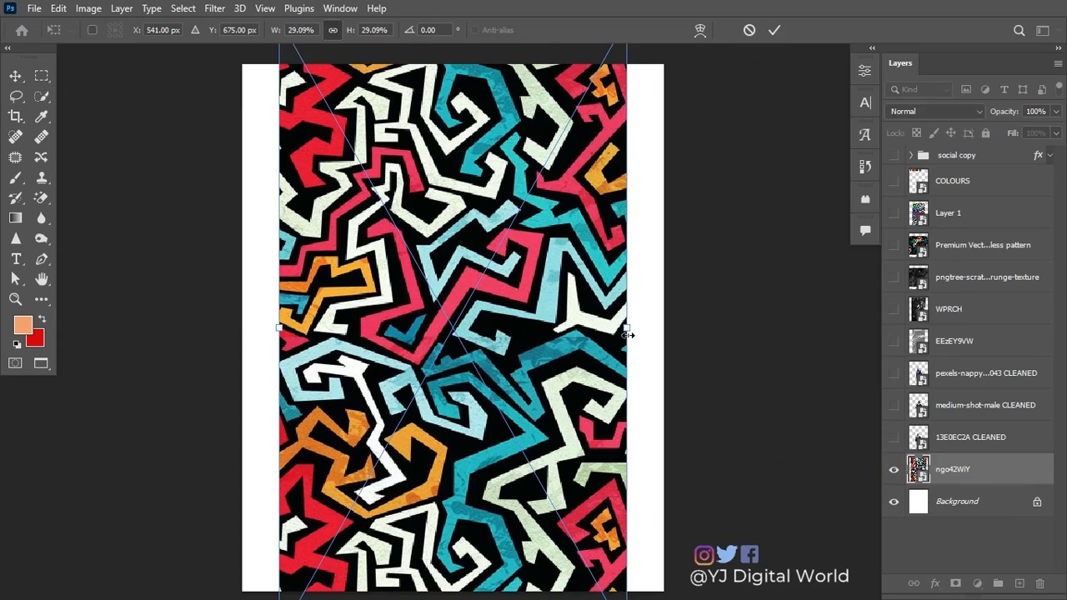
drag(629, 330, 672, 340)
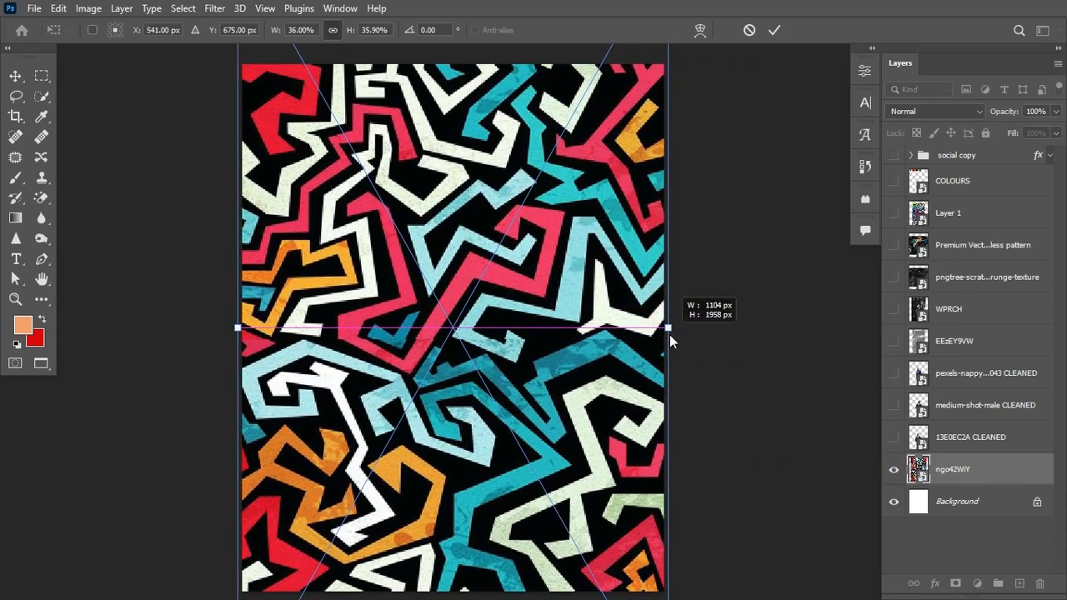
click(774, 31)
click(979, 583)
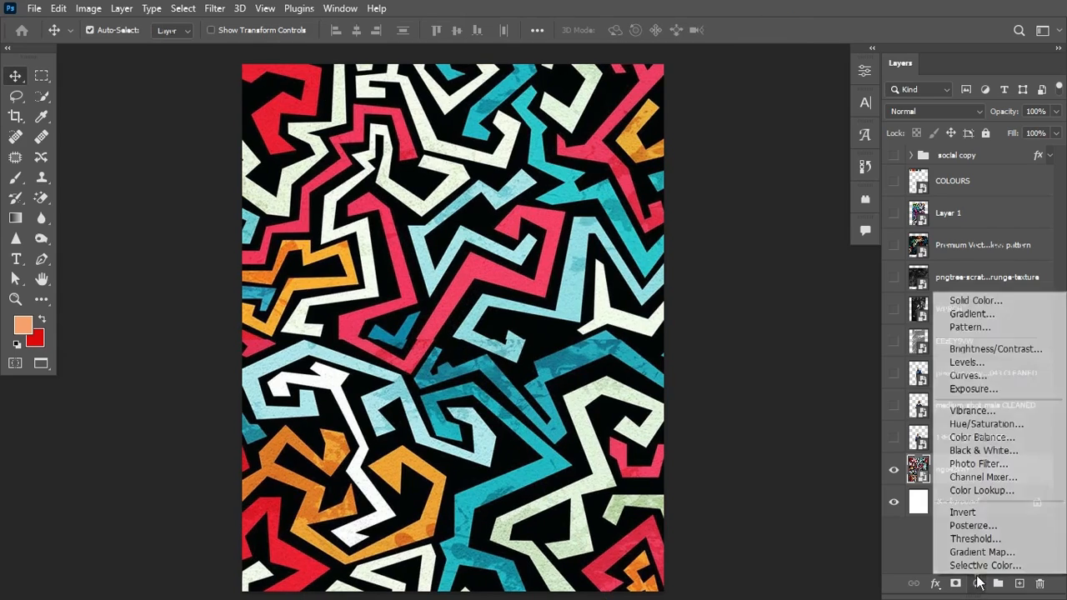
Step: Add a Gradient Map adjustment layer and apply the dark red BG gradient preset
click(981, 552)
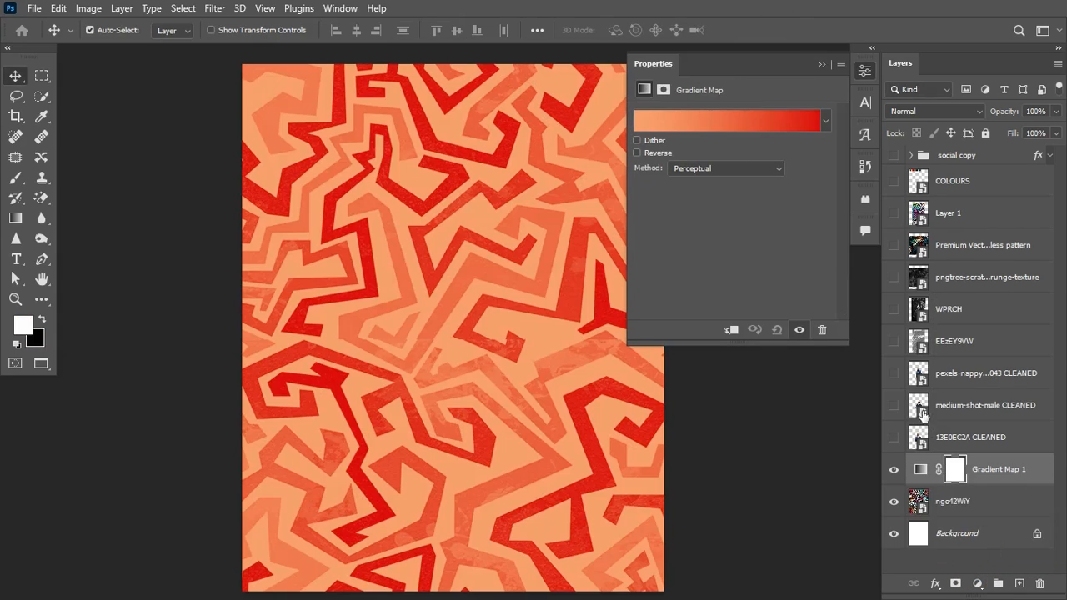
click(920, 470)
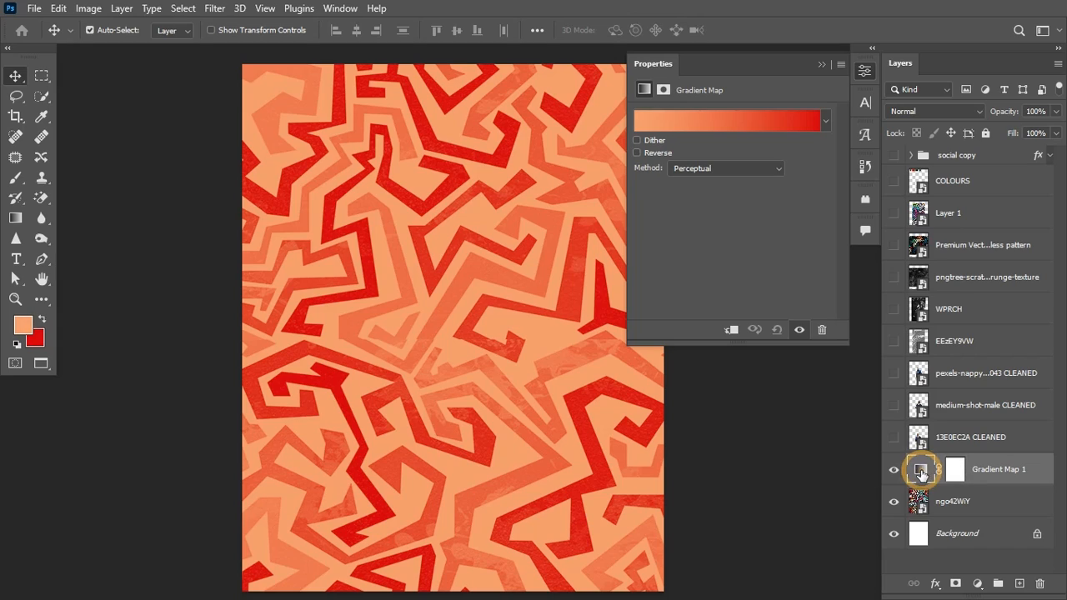
click(678, 115)
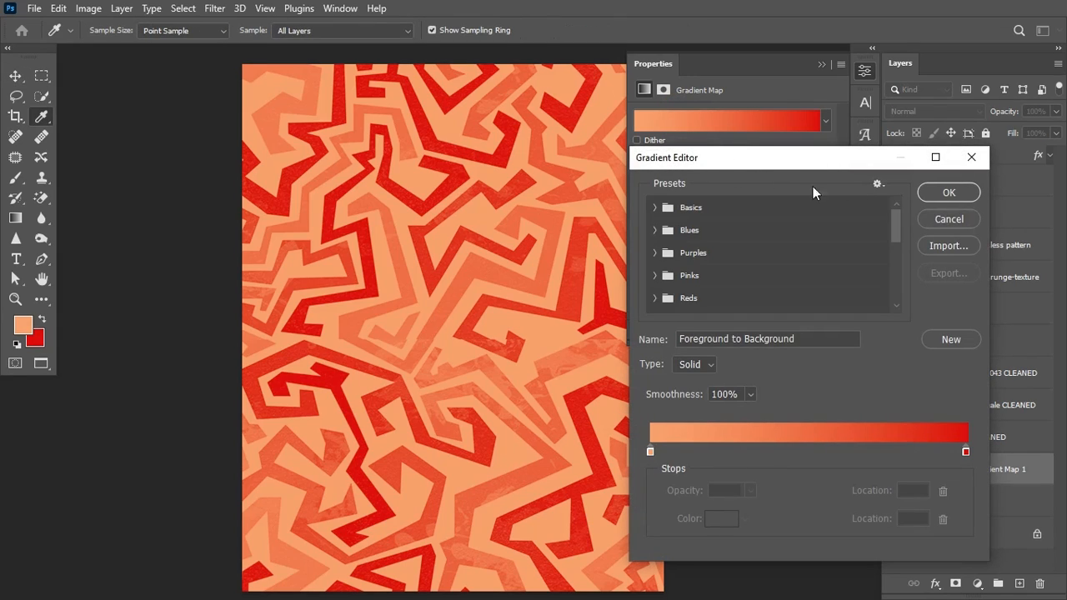
drag(898, 217, 901, 289)
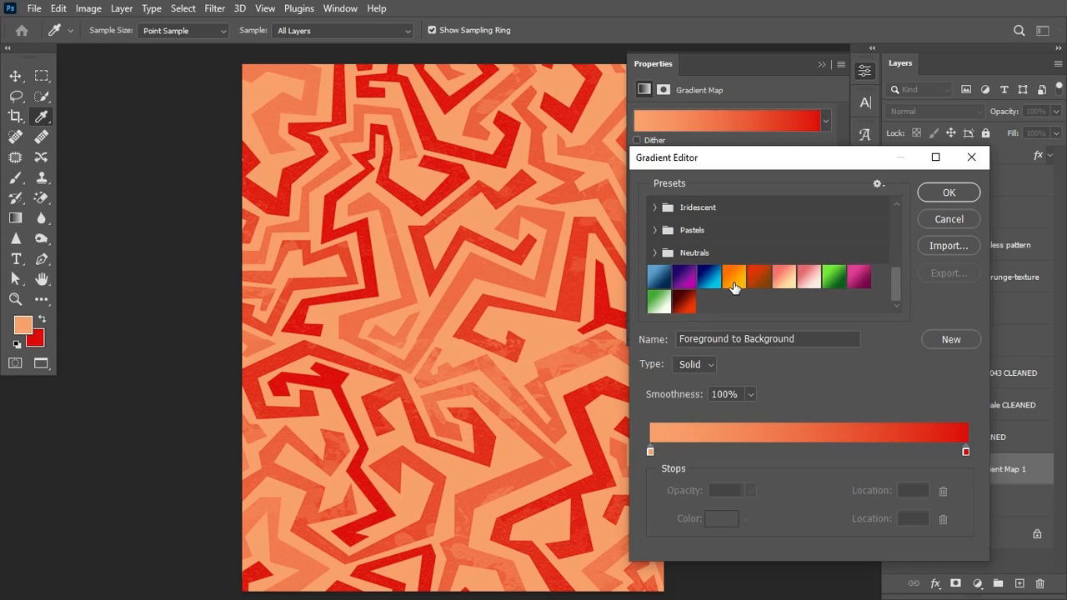
click(684, 305)
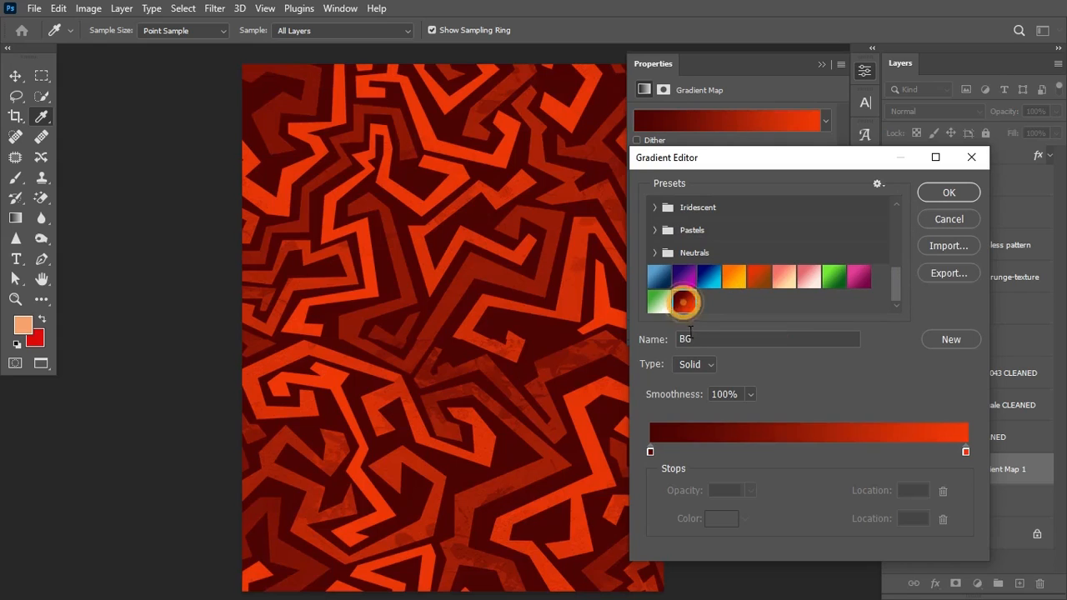
Step: Set the gradient stops to #4b0303 and #f23807 and accept the gradient
click(651, 451)
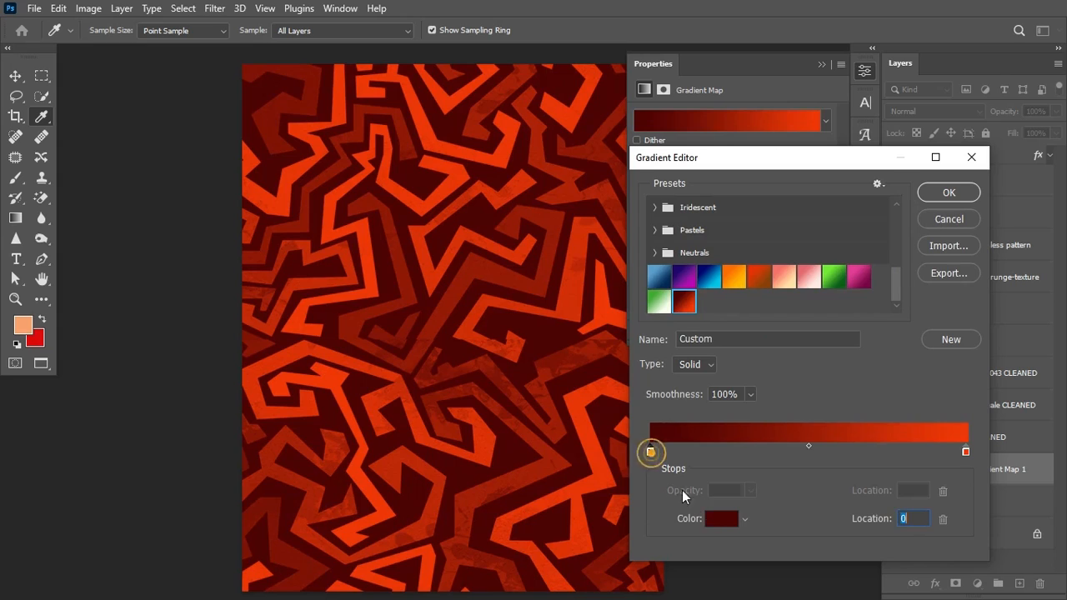
click(721, 519)
click(947, 412)
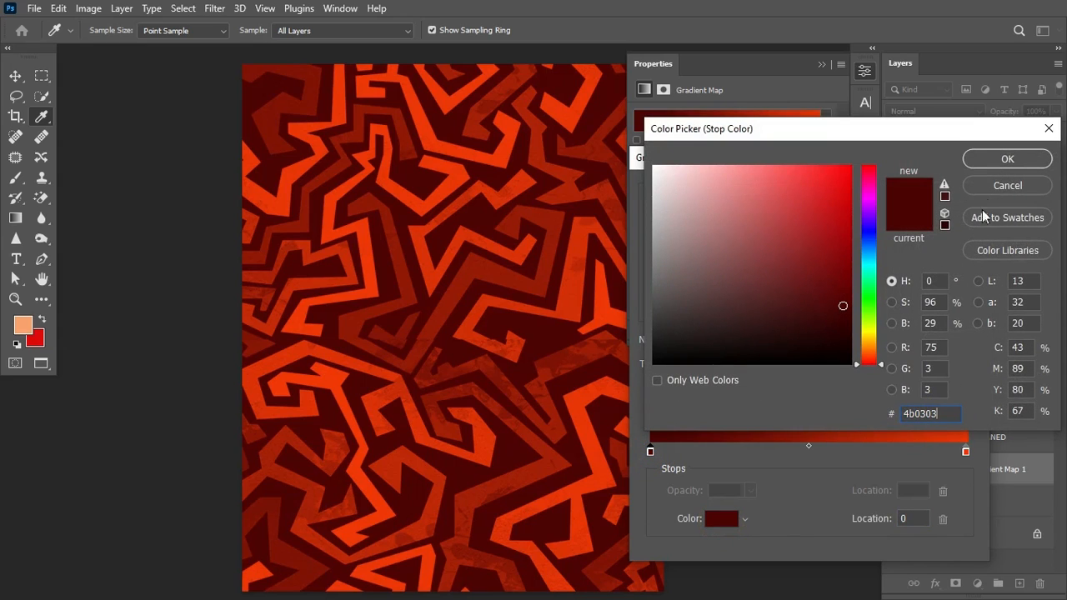
click(1007, 159)
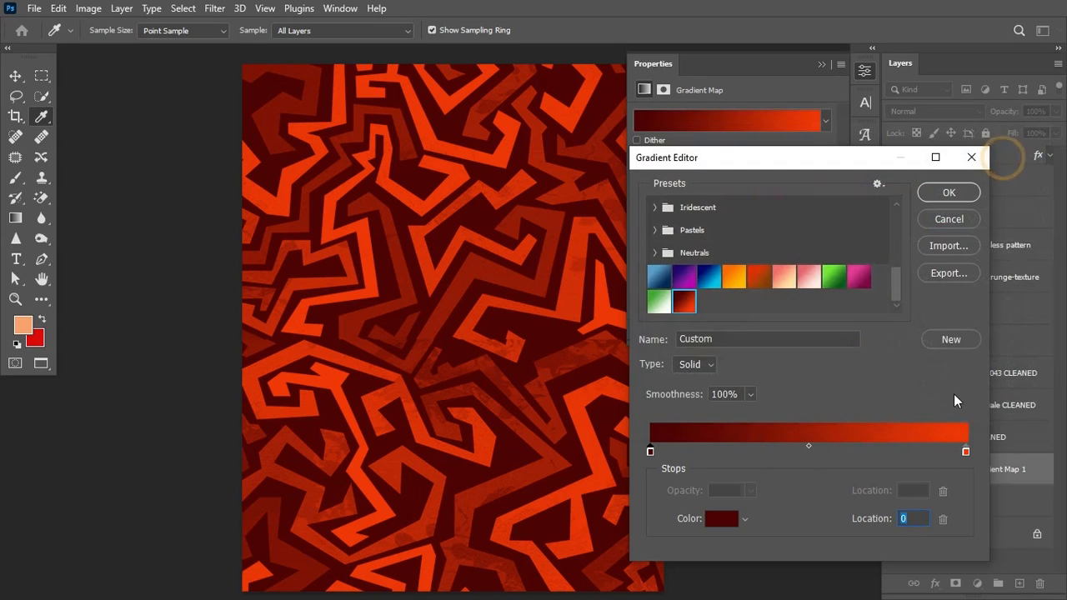
click(966, 451)
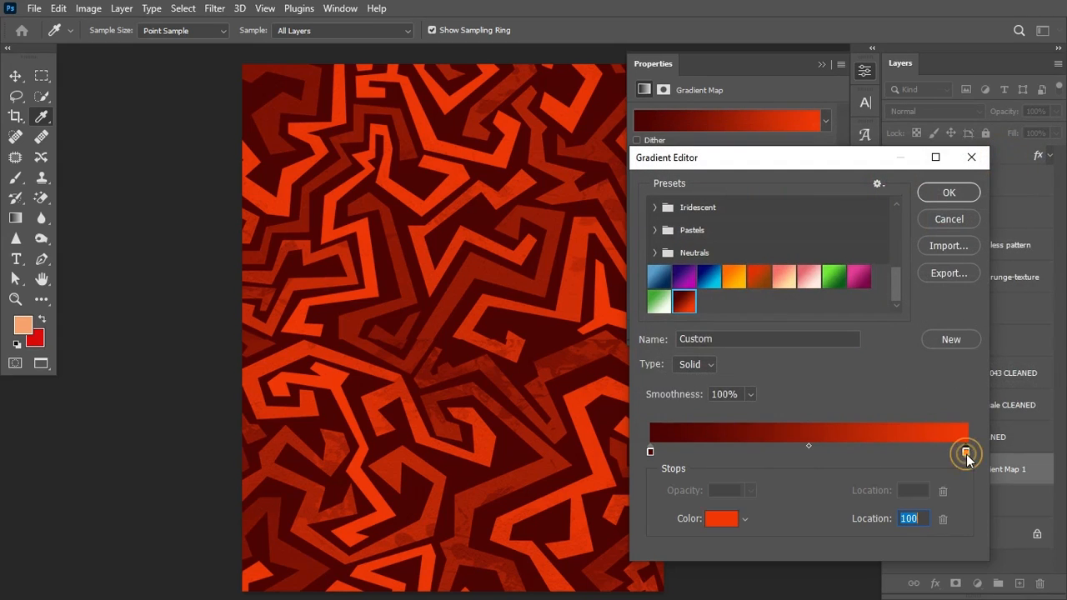
click(722, 520)
click(954, 412)
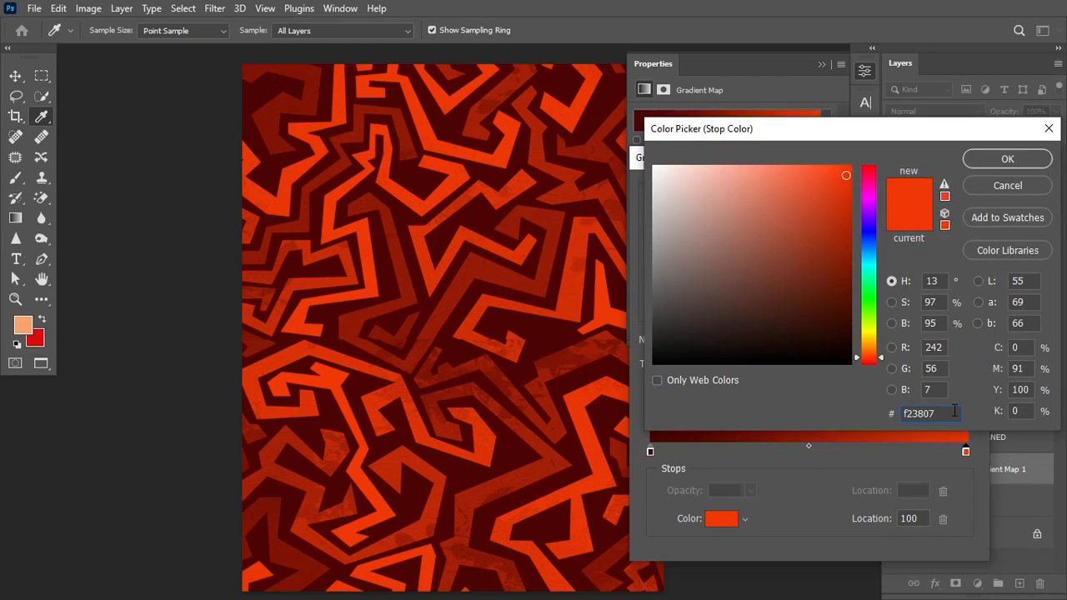
click(1020, 161)
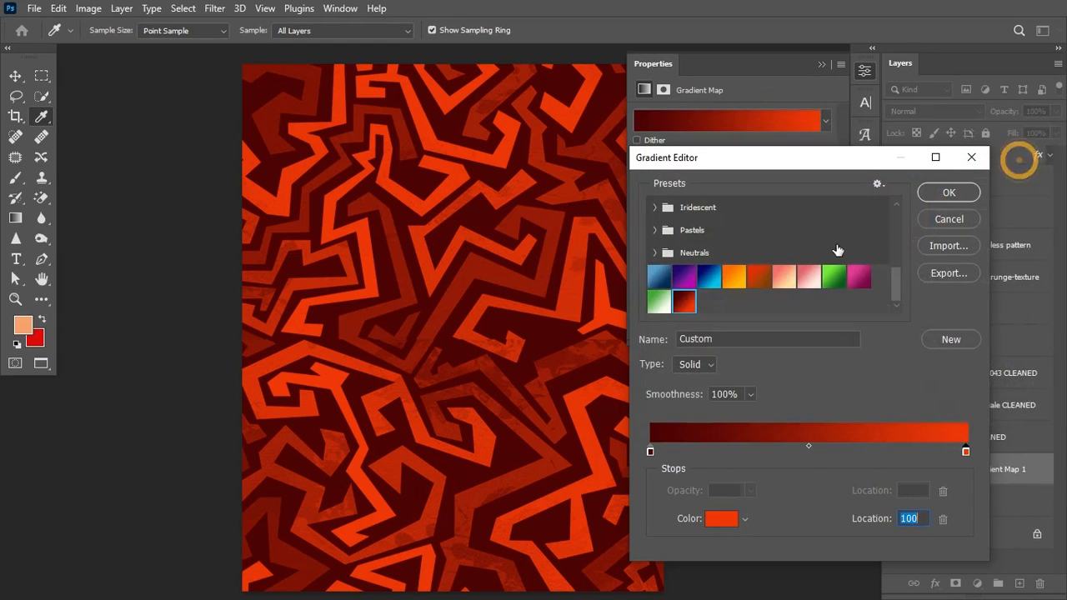
click(943, 193)
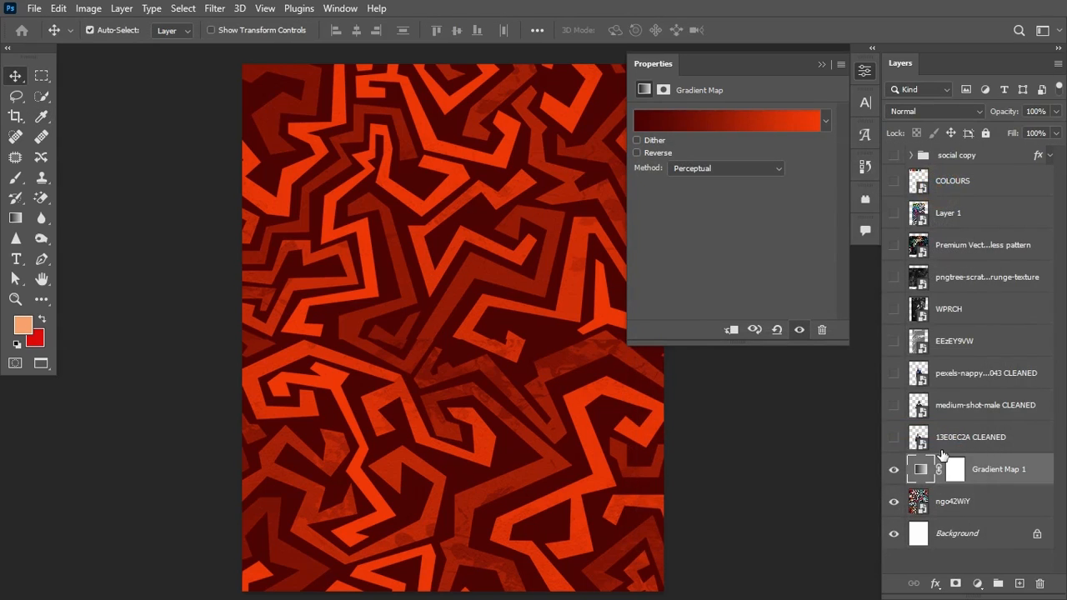
Step: Move the grunge texture above Gradient Map 1, show it, and stretch it over the page
drag(1004, 276, 1025, 443)
click(894, 437)
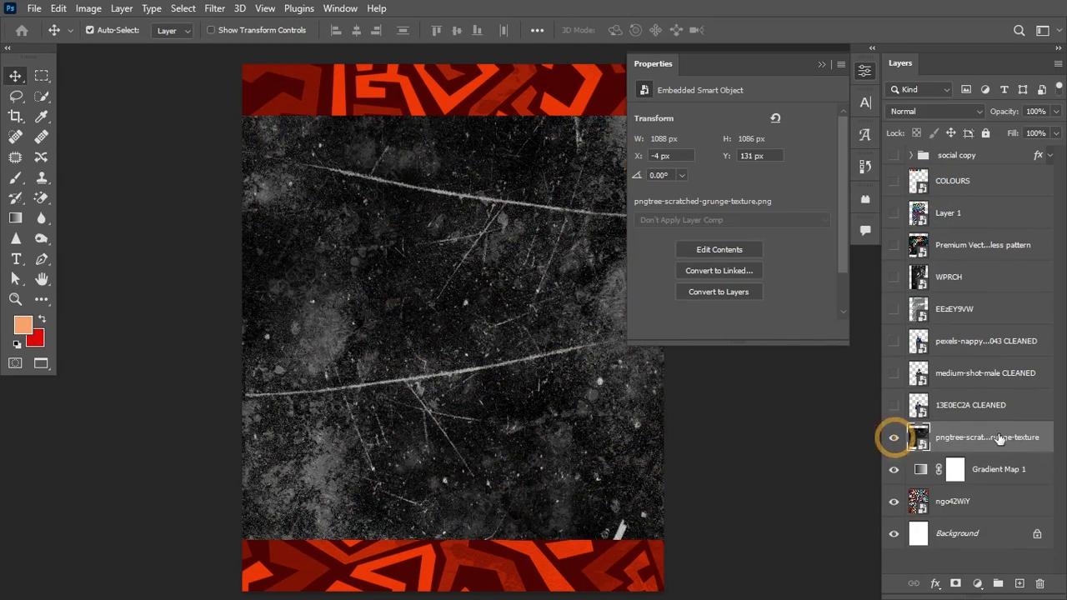
key(ctrl+t)
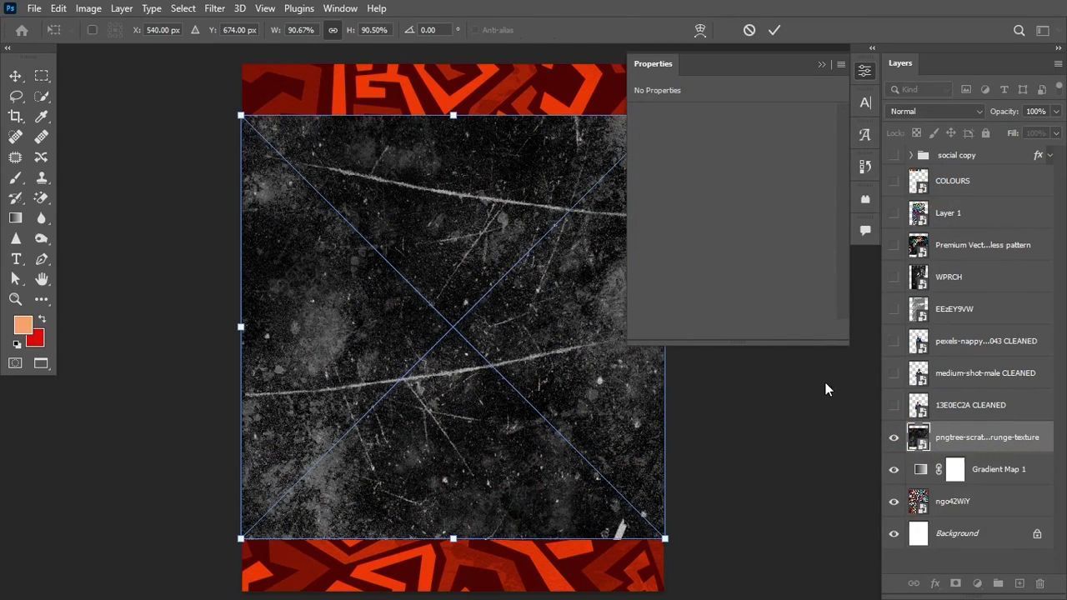
click(823, 64)
drag(664, 327, 722, 338)
click(774, 30)
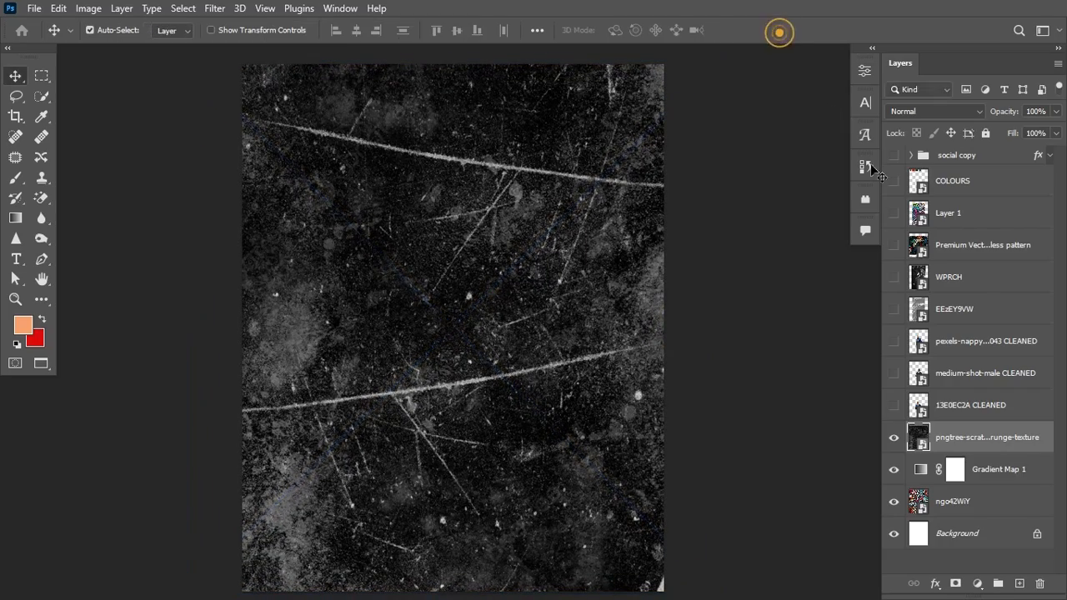
Step: Set the grunge texture's blend mode to Color Dodge
click(969, 110)
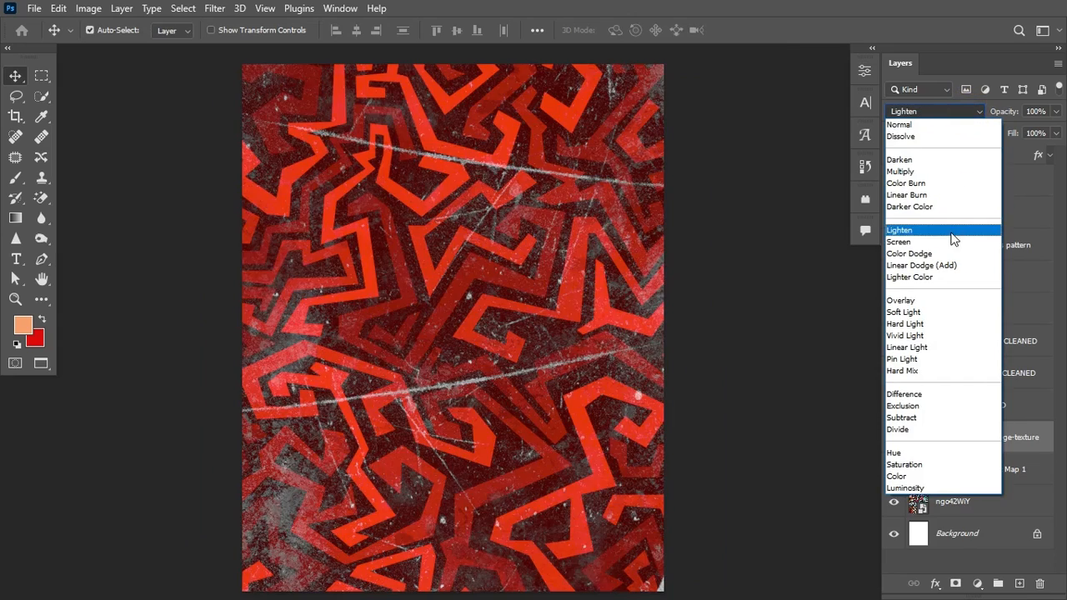
click(945, 254)
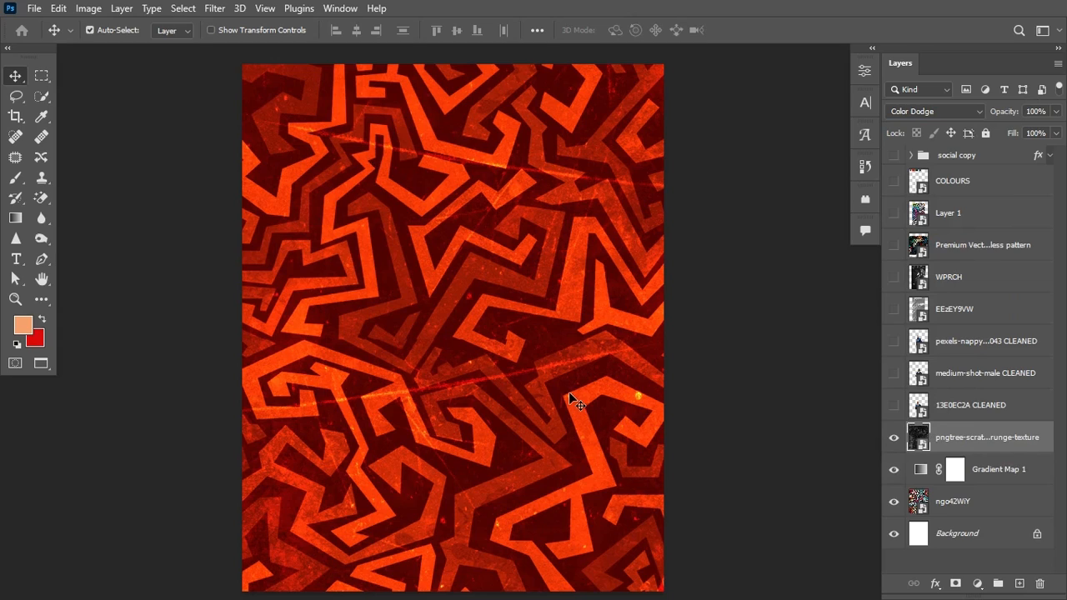
click(42, 307)
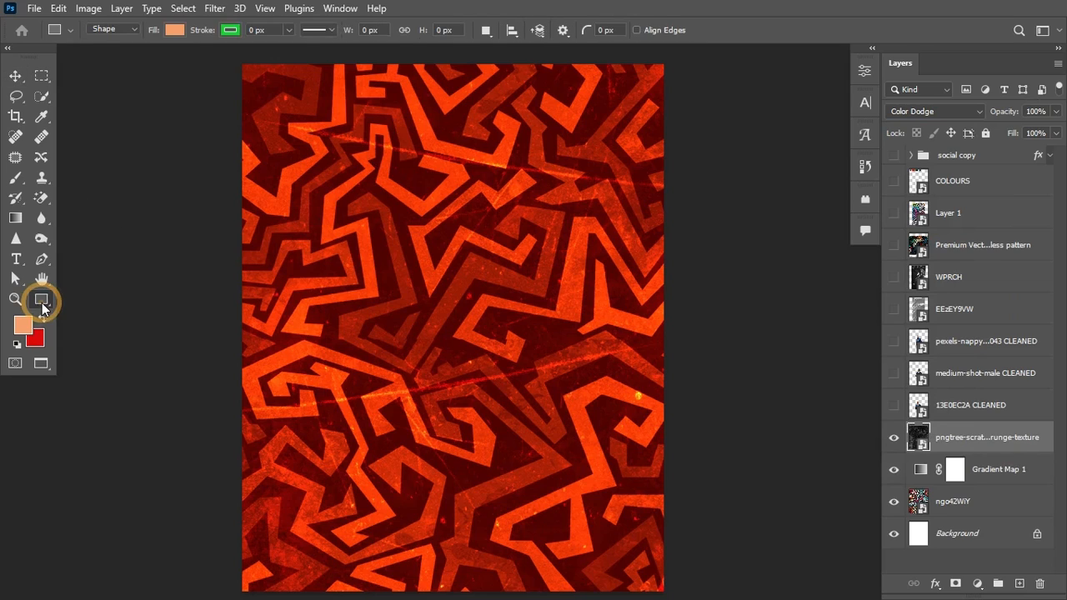
Step: Draw a large rectangle over the page and fill it dark maroon #260000 from the swatch
right_click(38, 298)
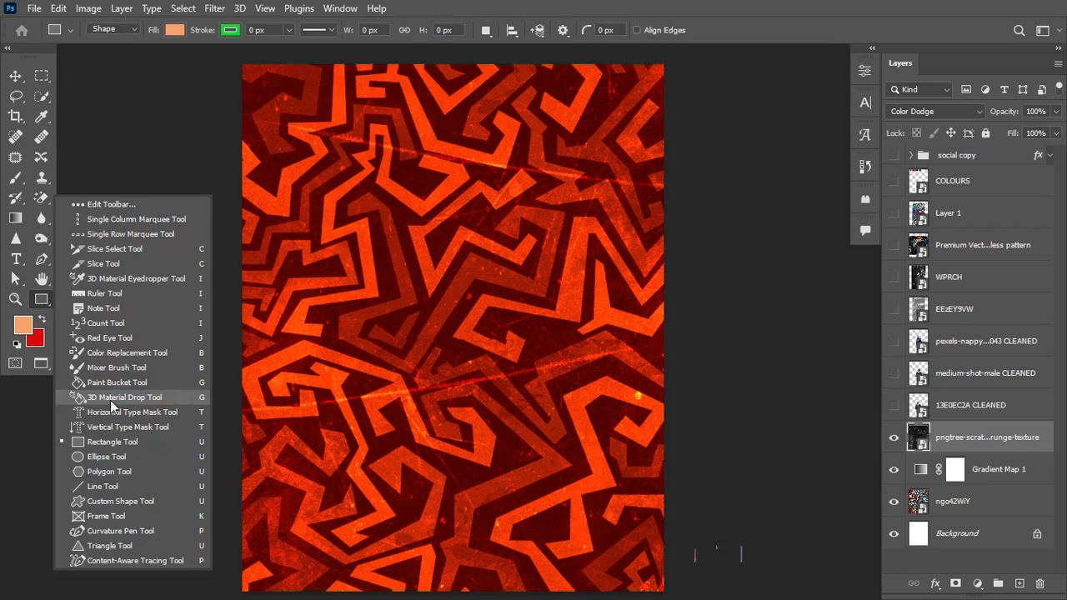
click(94, 441)
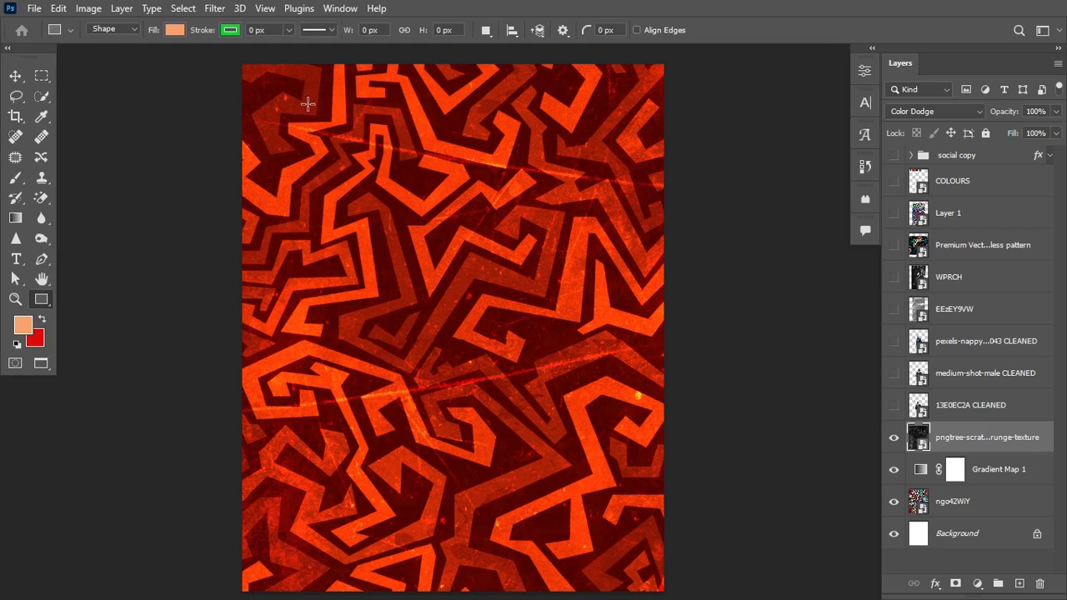
drag(287, 102, 619, 550)
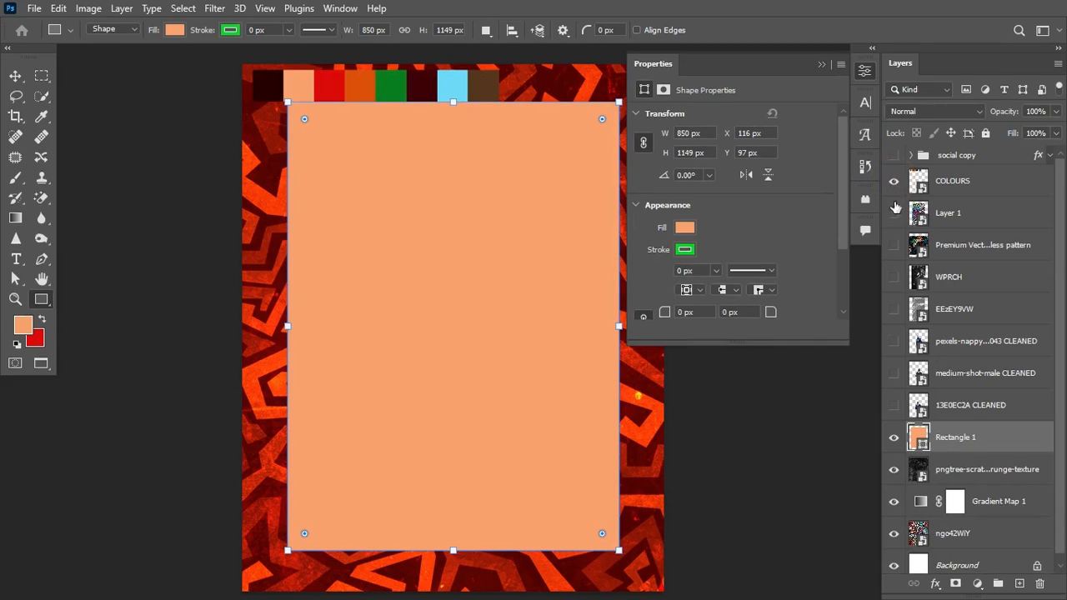
double_click(920, 437)
click(272, 89)
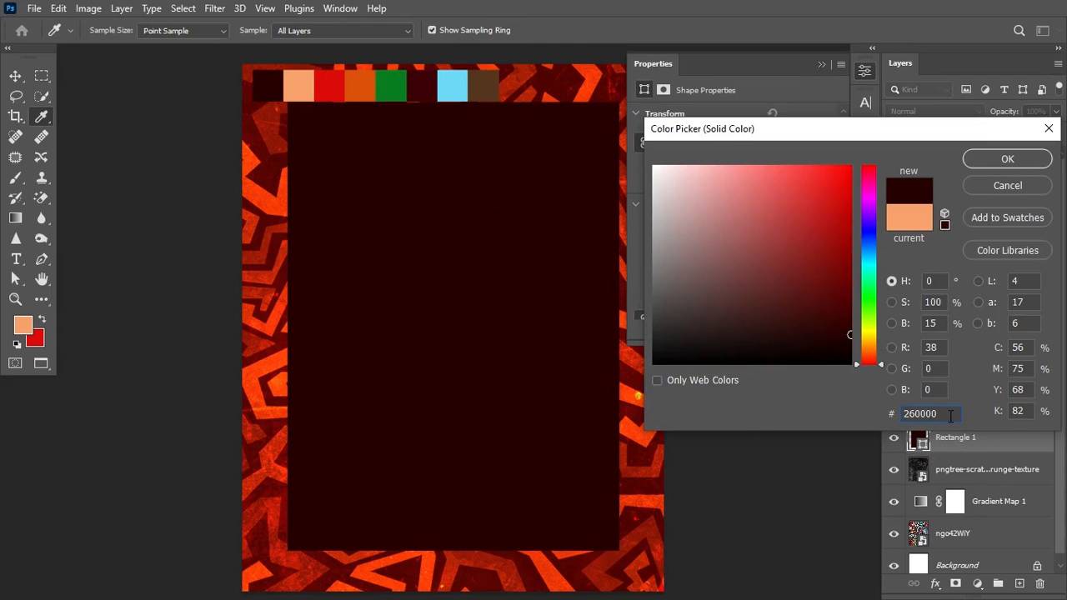
click(1010, 160)
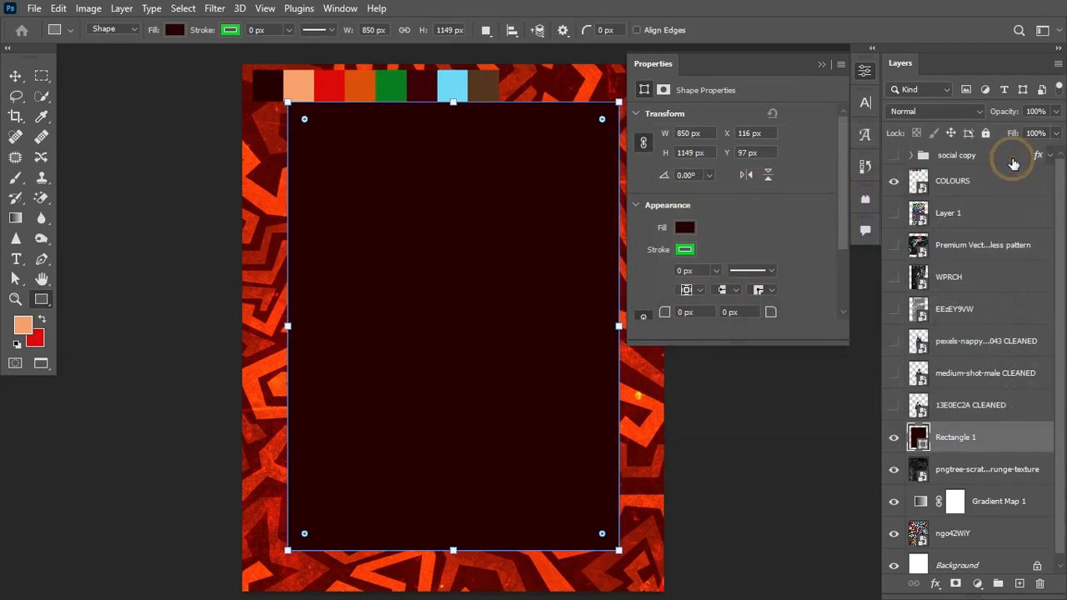
Step: Centre Rectangle 1 horizontally and vertically on the canvas and hide the COLOURS swatches
click(821, 63)
key(ctrl+a)
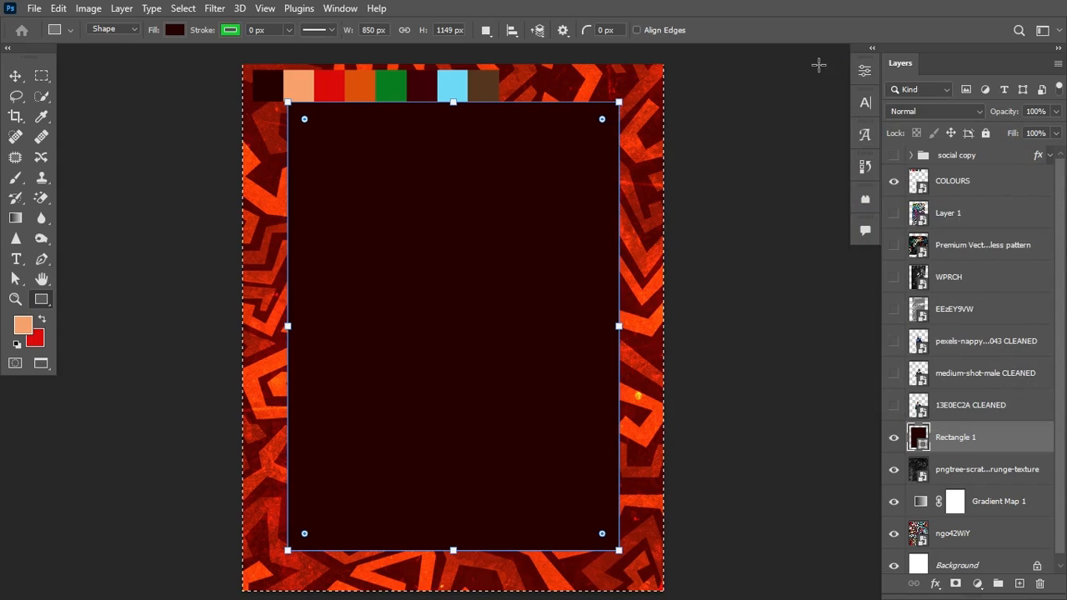
click(15, 76)
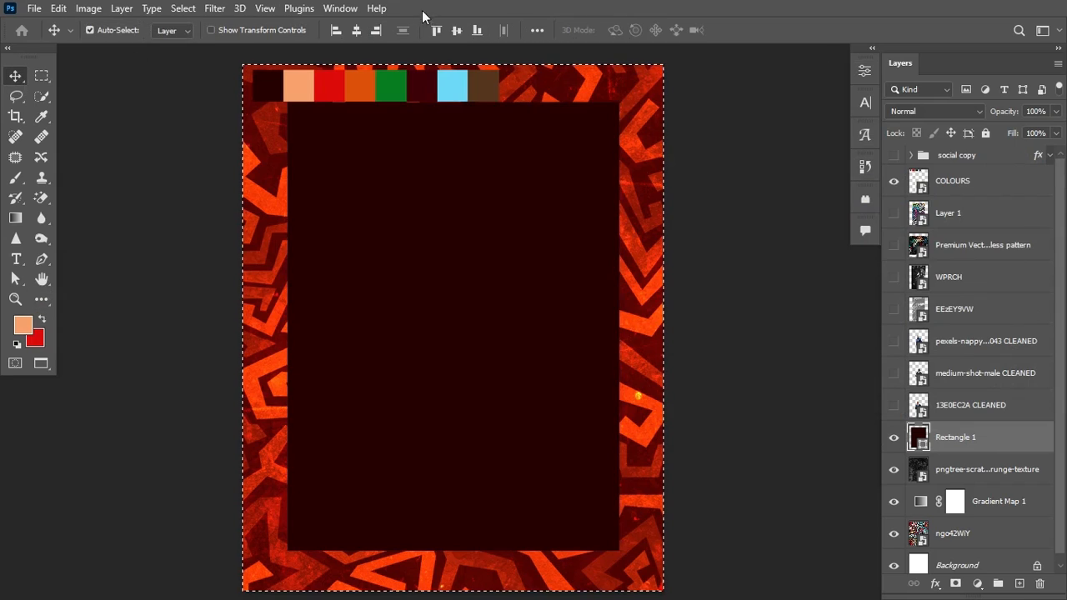
click(357, 32)
click(457, 32)
key(ctrl+d)
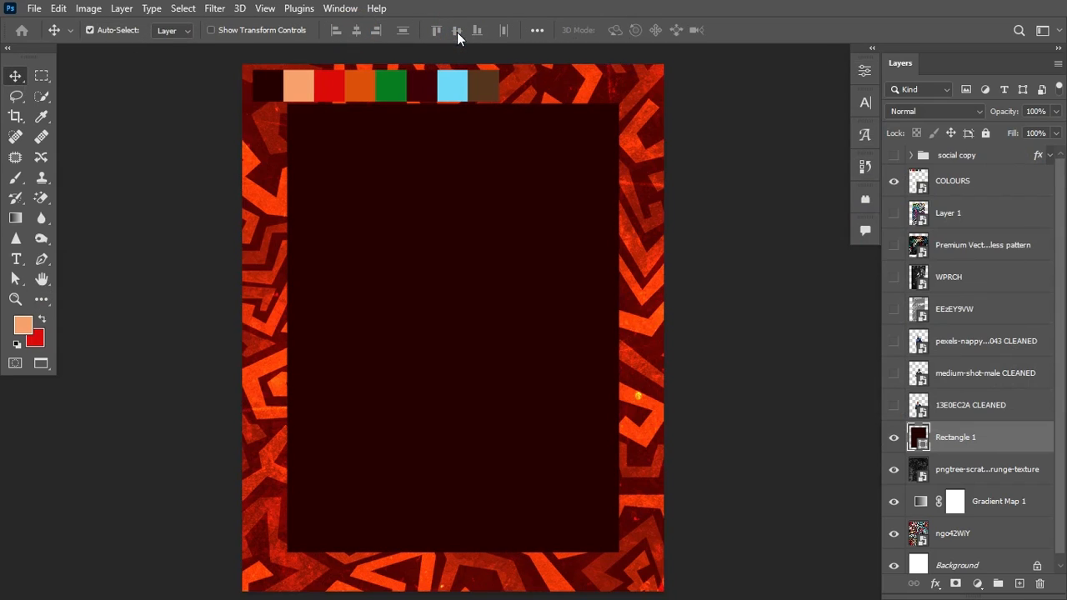
click(894, 183)
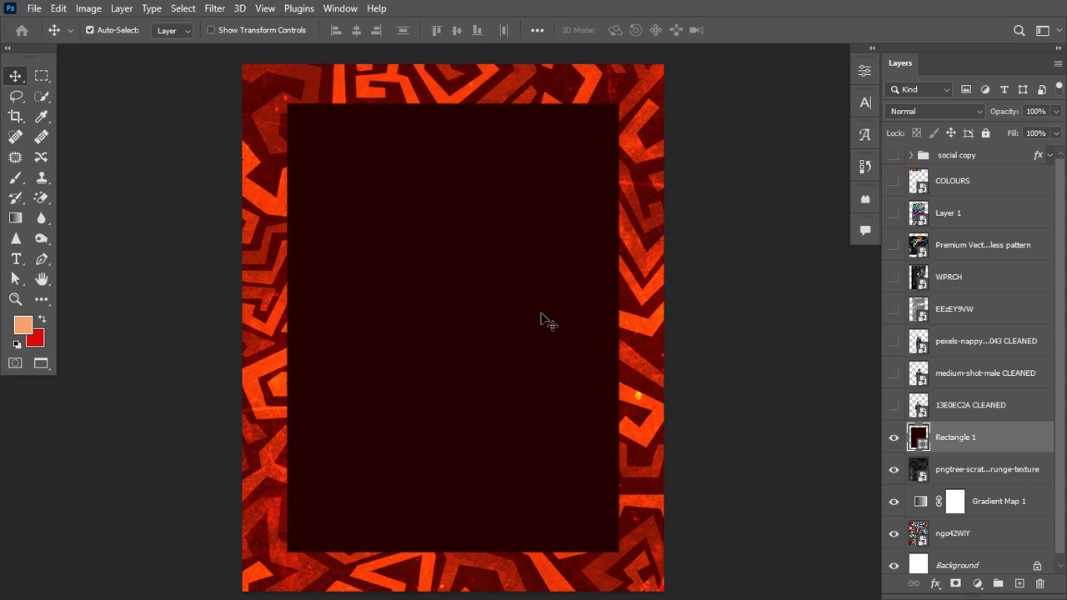
Step: Lasso a jagged outline inside Rectangle 1 and turn it into a layer mask for torn edges
click(15, 97)
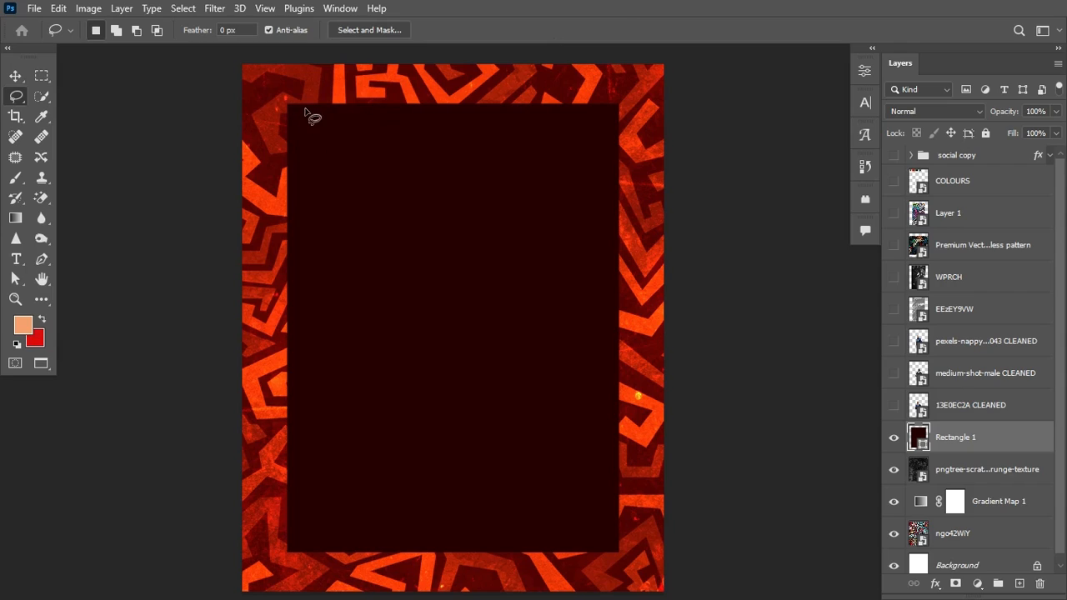
mouse_move(294, 108)
mouse_down()
mouse_move(293, 545)
mouse_move(292, 515)
mouse_move(289, 537)
mouse_move(303, 555)
mouse_move(619, 550)
mouse_move(618, 158)
mouse_move(590, 107)
mouse_move(291, 108)
mouse_up()
click(956, 584)
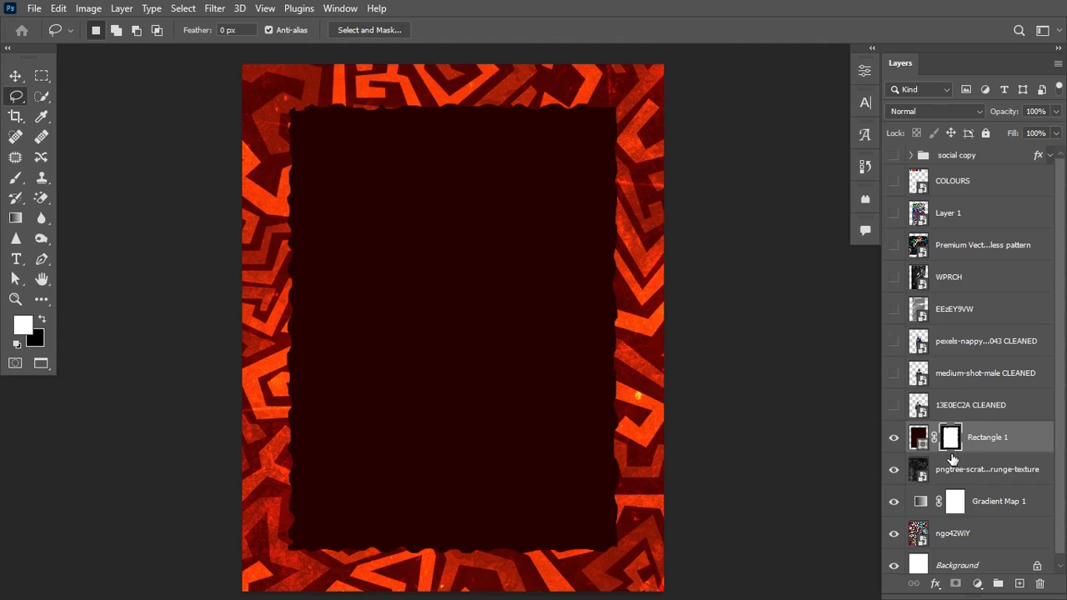
key(ctrl+i)
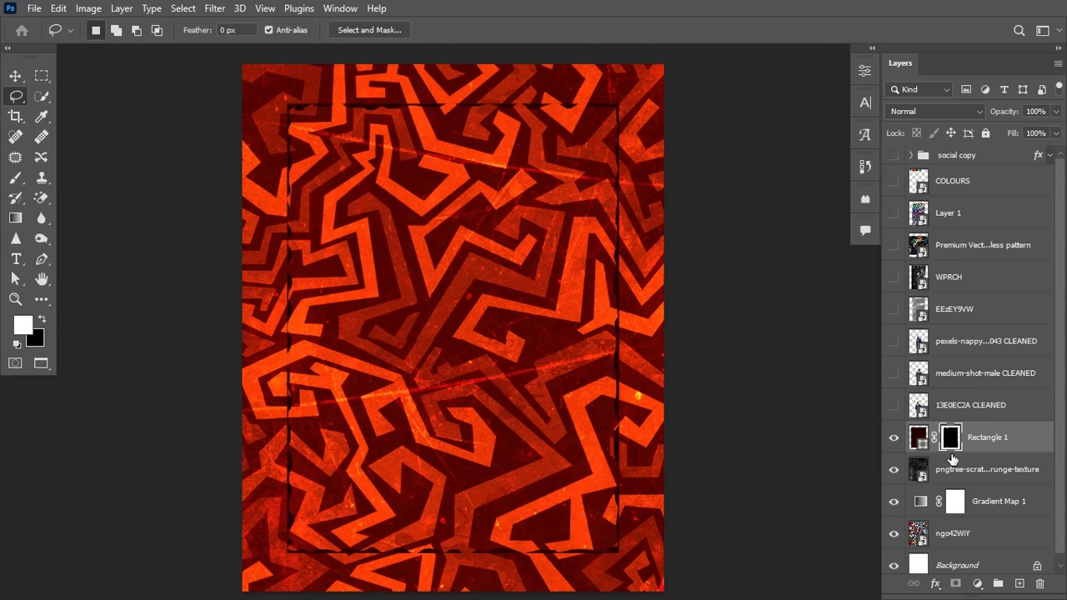
key(ctrl+i)
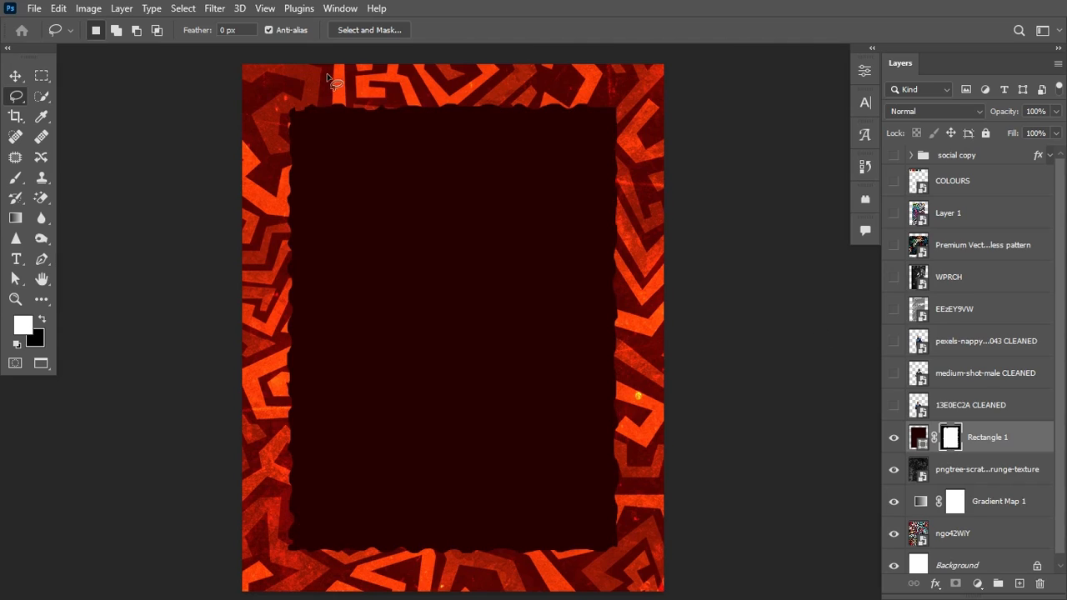
click(17, 76)
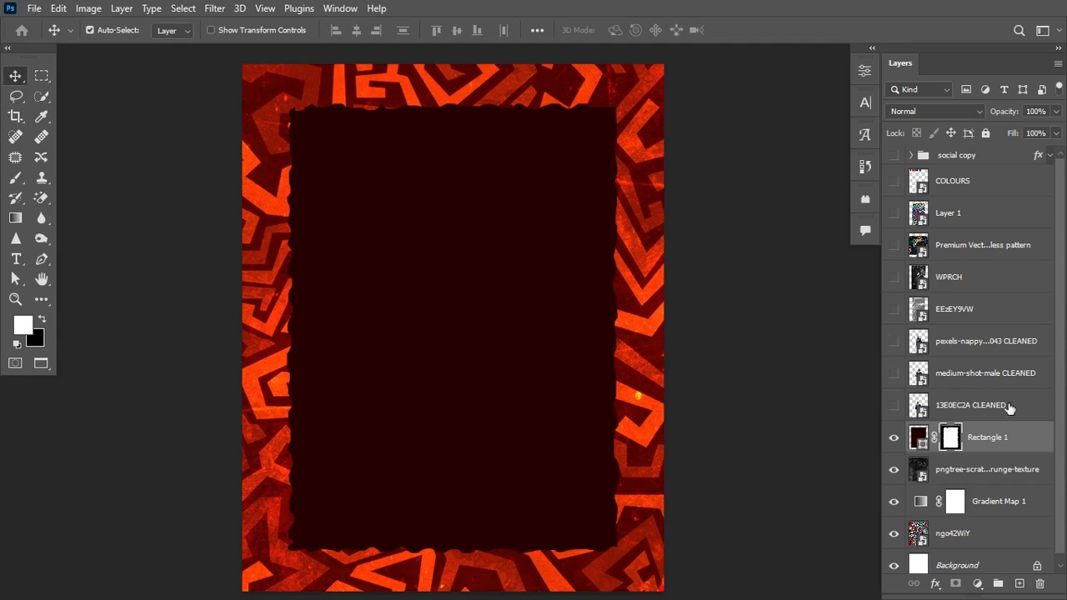
Step: Shrink the dark panel to about 97% of its size
key(ctrl+t)
drag(618, 101, 615, 110)
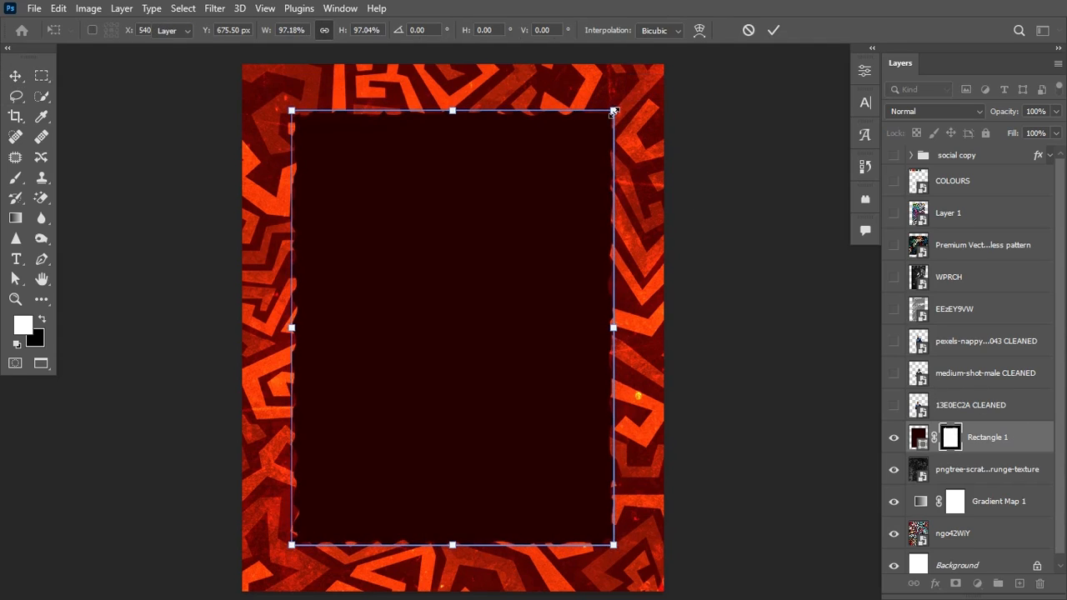
key(Return)
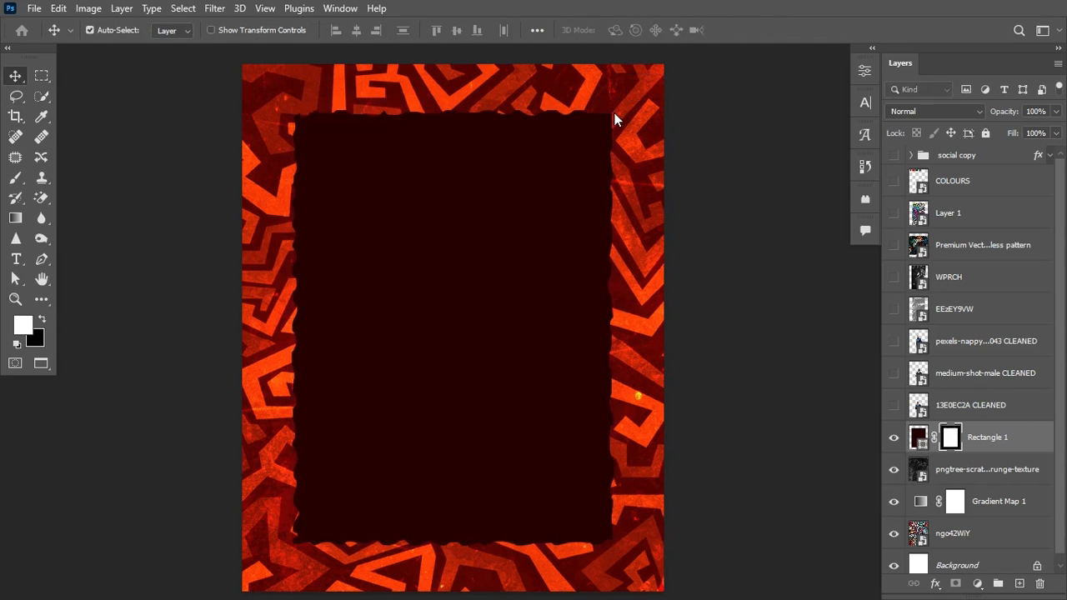
Step: Convert Rectangle 1 to a smart object and group it with the layers down to ngo42WiY
right_click(1025, 442)
click(916, 238)
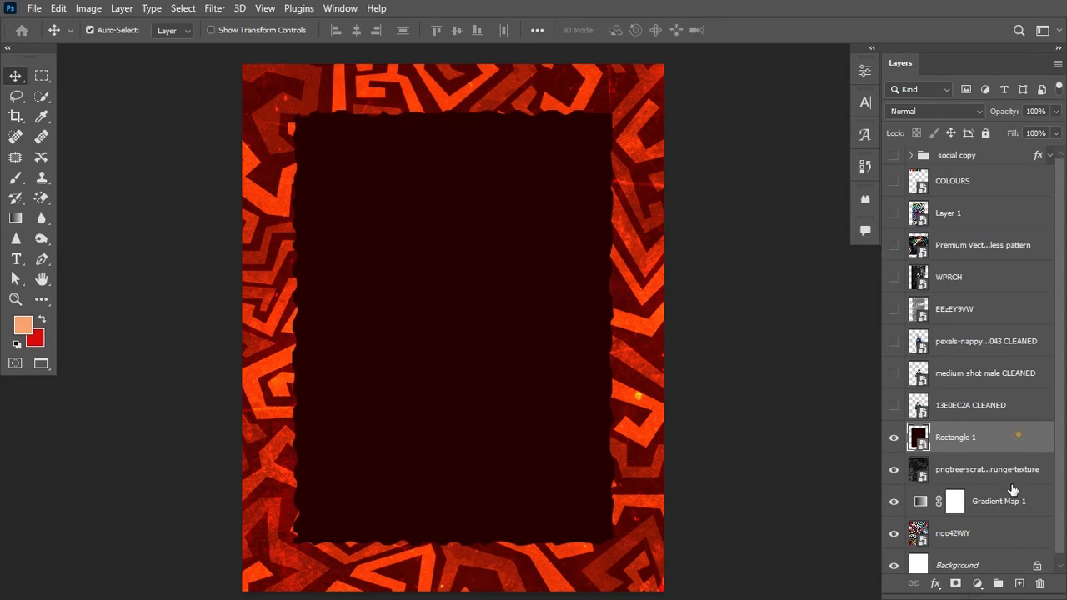
shift+click(1001, 538)
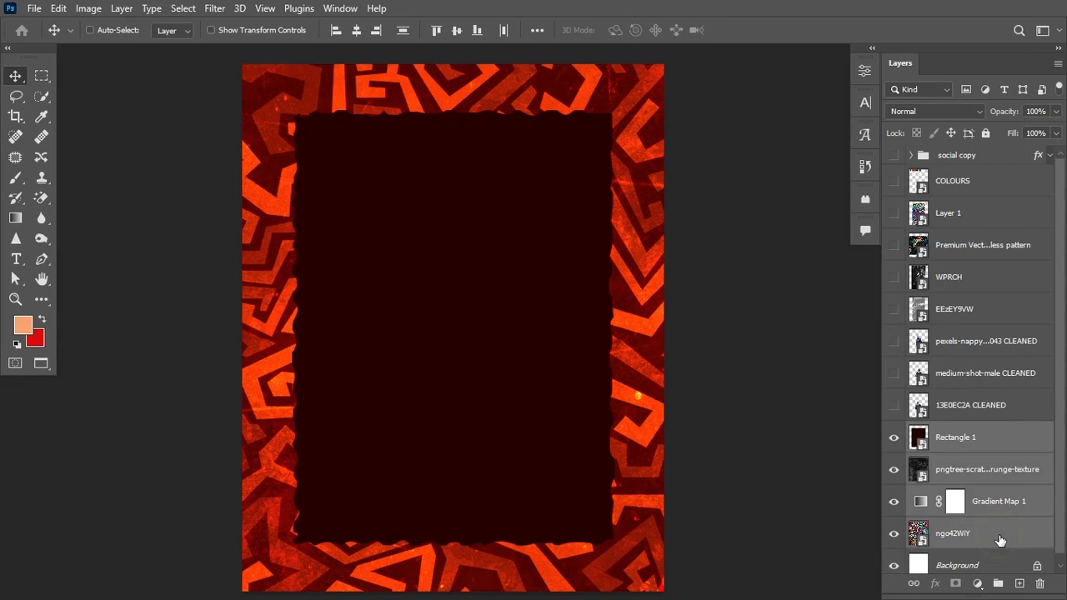
key(ctrl+g)
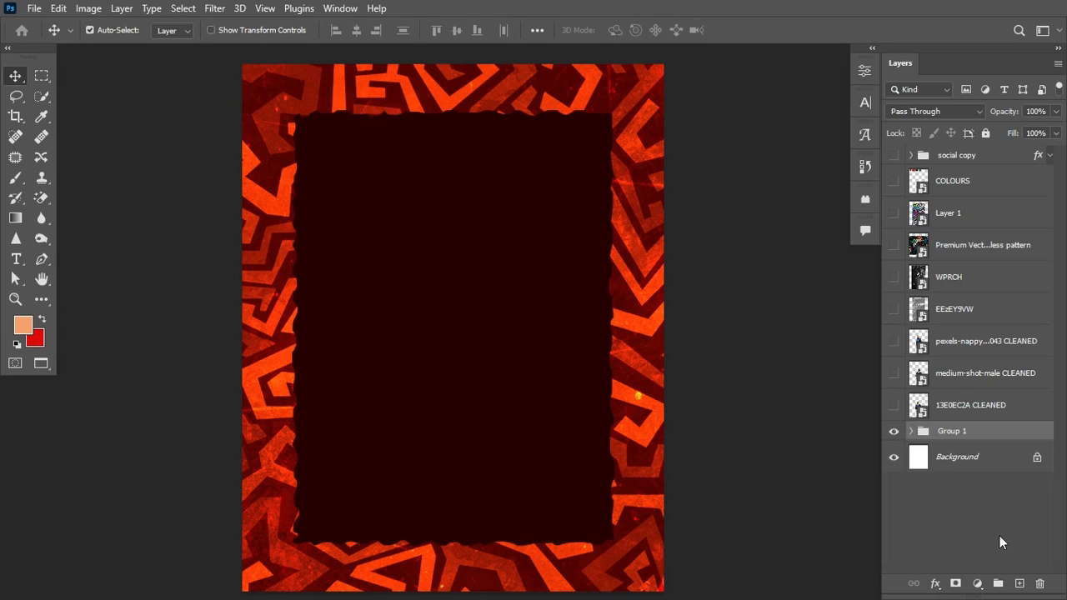
double_click(952, 430)
Step: Name the group BG and paste the flyer's copy text as a text layer
text(BG)
key(Return)
click(13, 263)
key(ctrl+v)
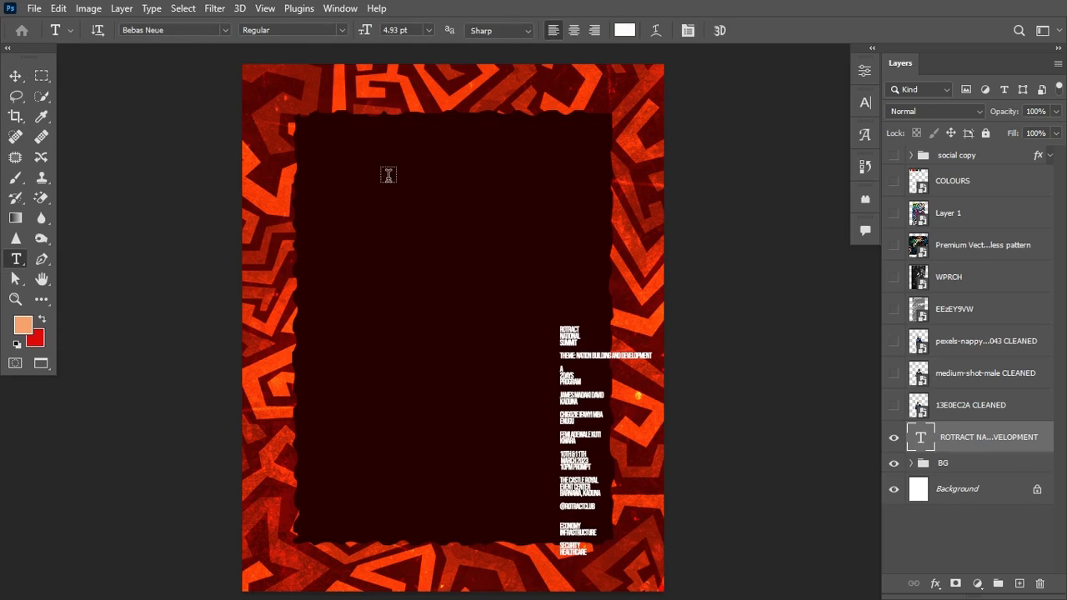
Step: Add the centred heading 'THE ROTRACT CLUB OF NIGERIA / KADUNA CHAPTER / PRESENTS'
click(386, 174)
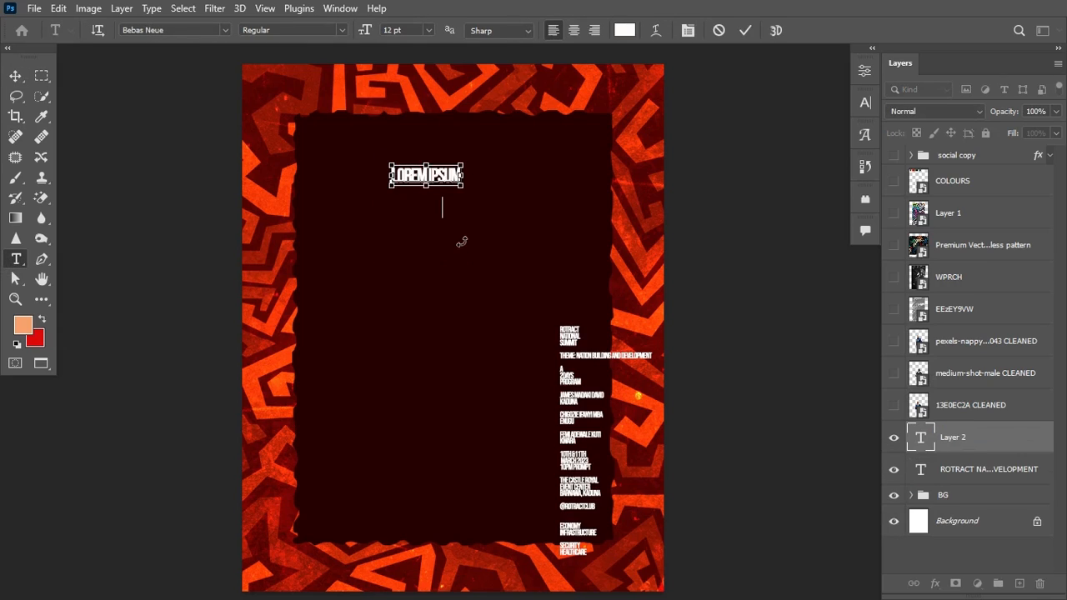
text(THE ROTRACT CLUB OF NIGERIA KADUNA CHAPTER PRESENTS)
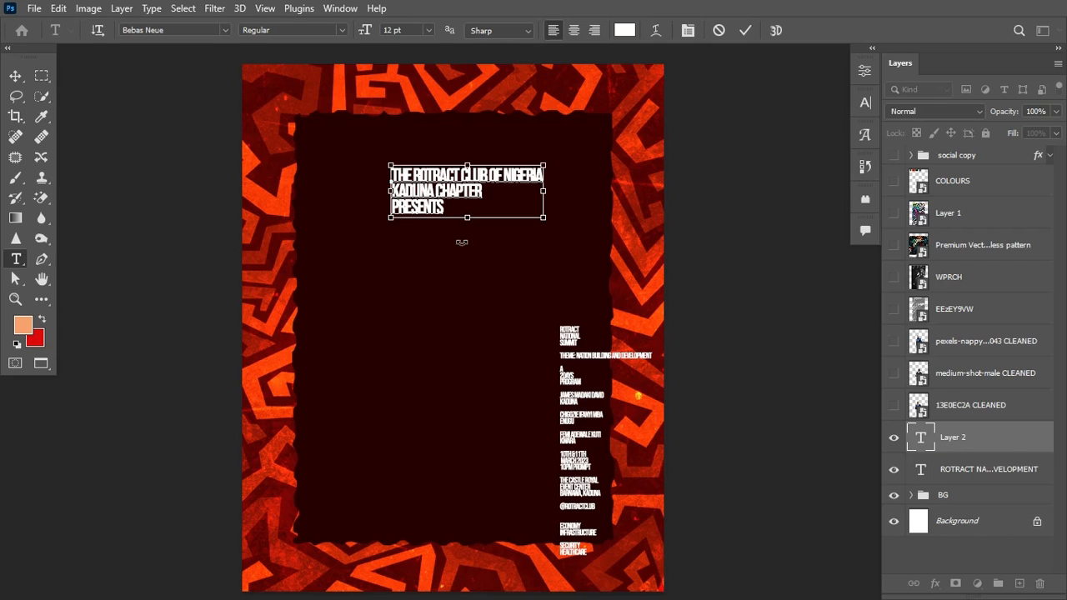
key(ctrl+Return)
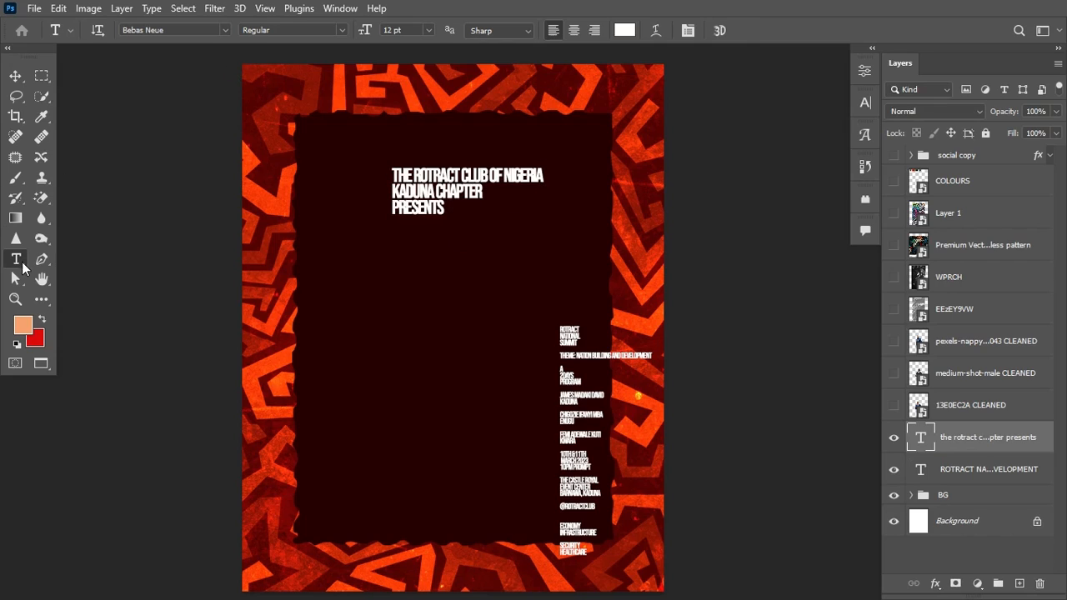
click(575, 30)
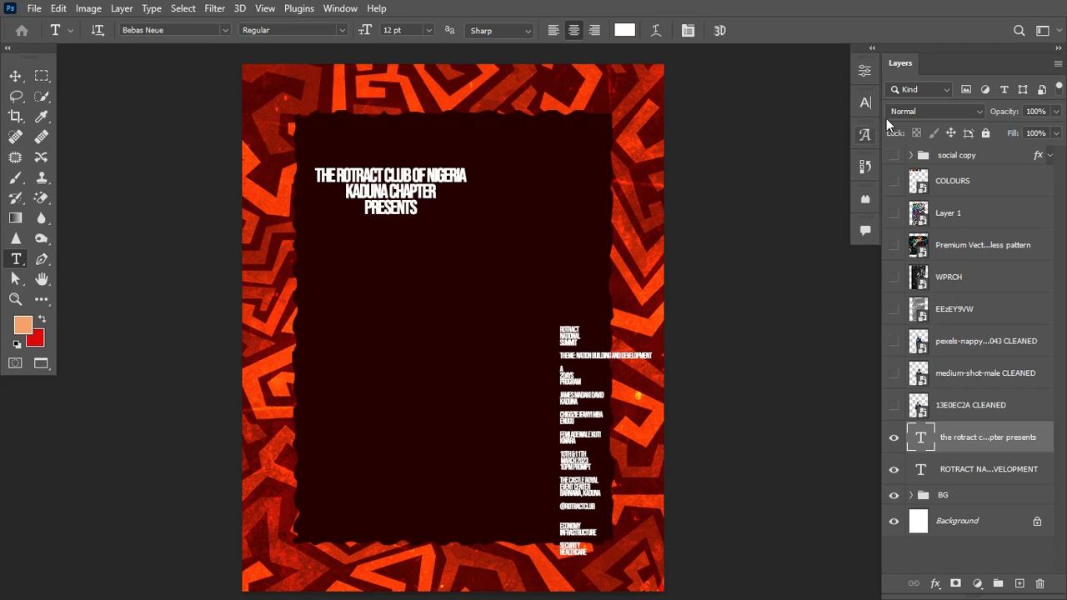
Step: Colour the heading text peach #f9a26d, sampled from the COLOURS swatch
click(894, 180)
click(865, 103)
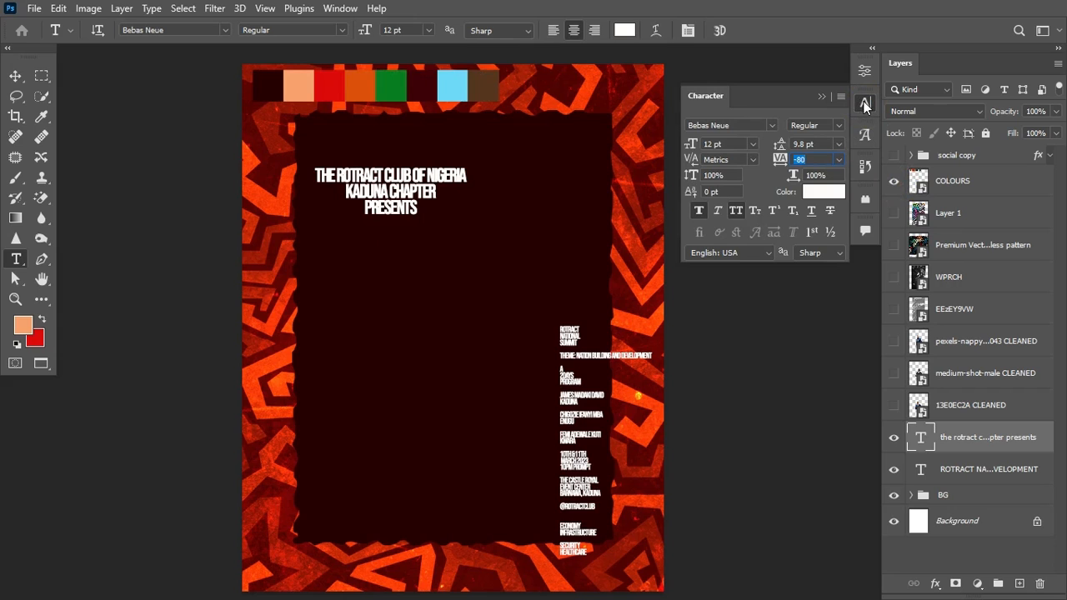
click(340, 8)
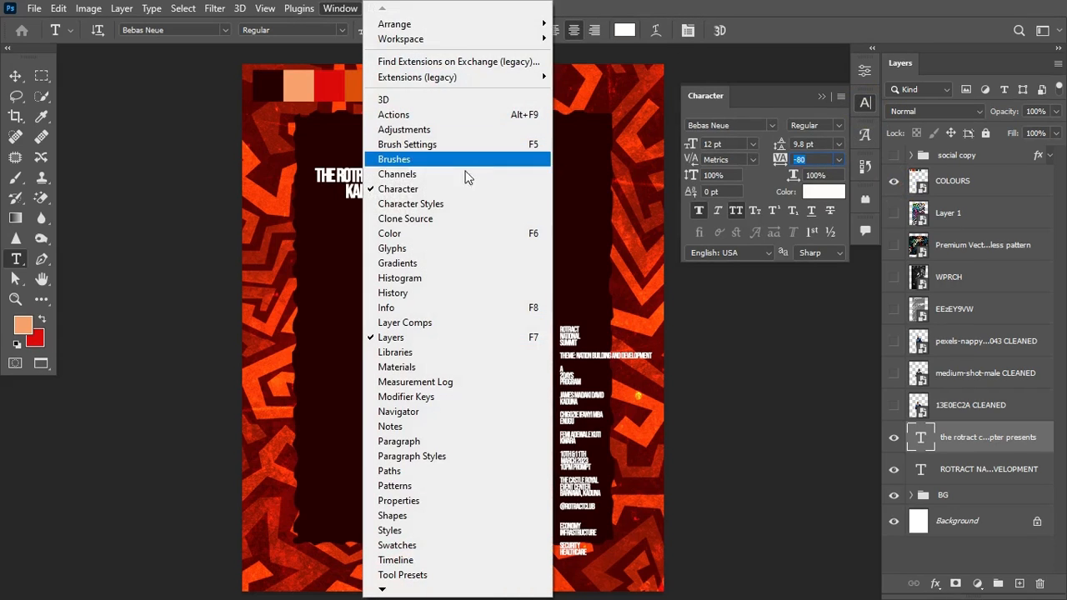
click(820, 195)
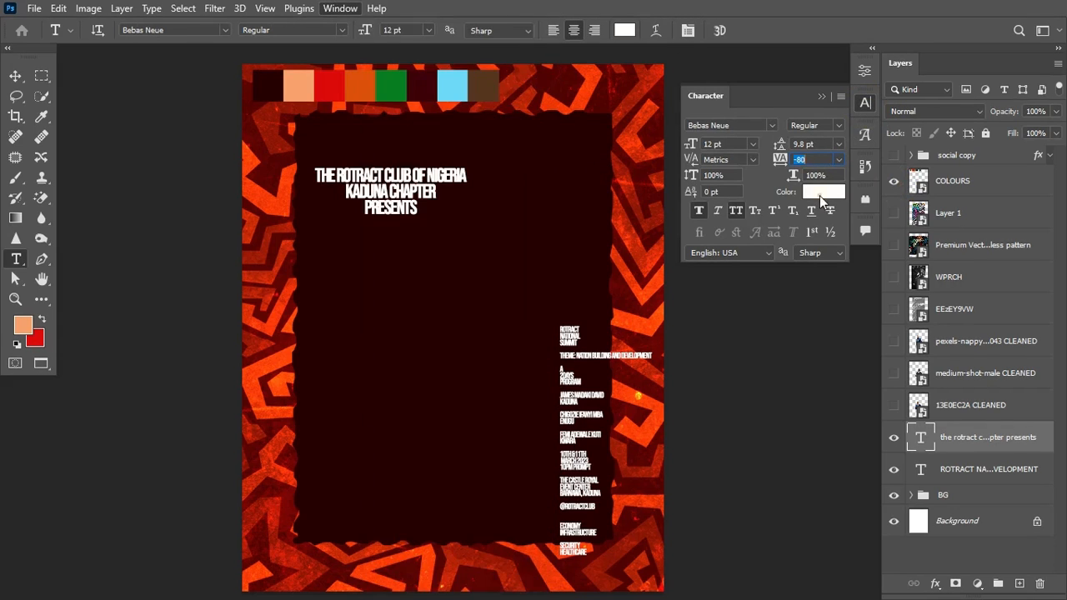
click(822, 193)
click(308, 98)
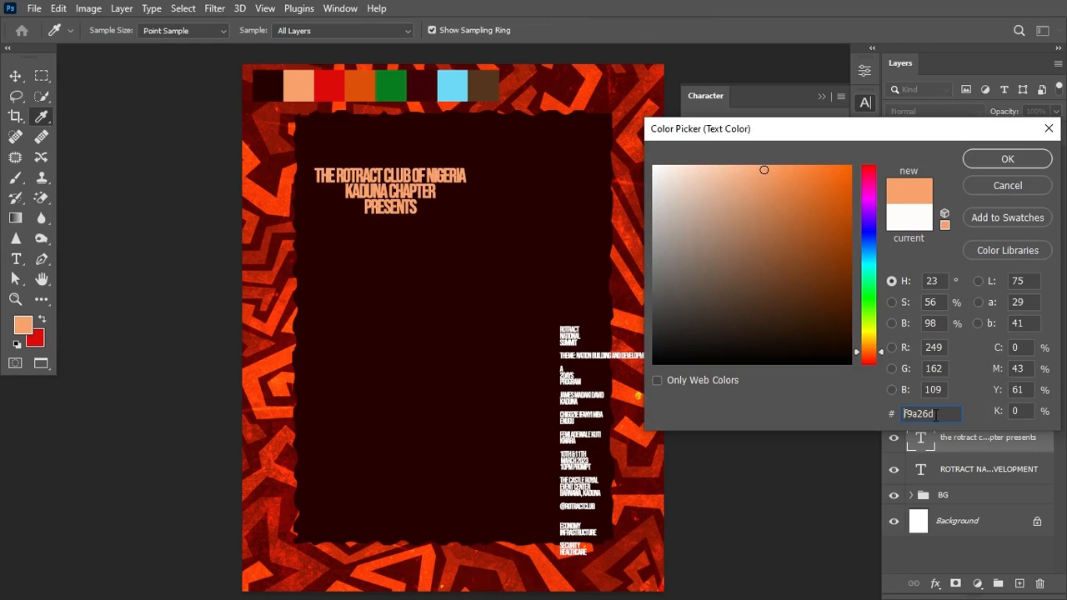
click(992, 158)
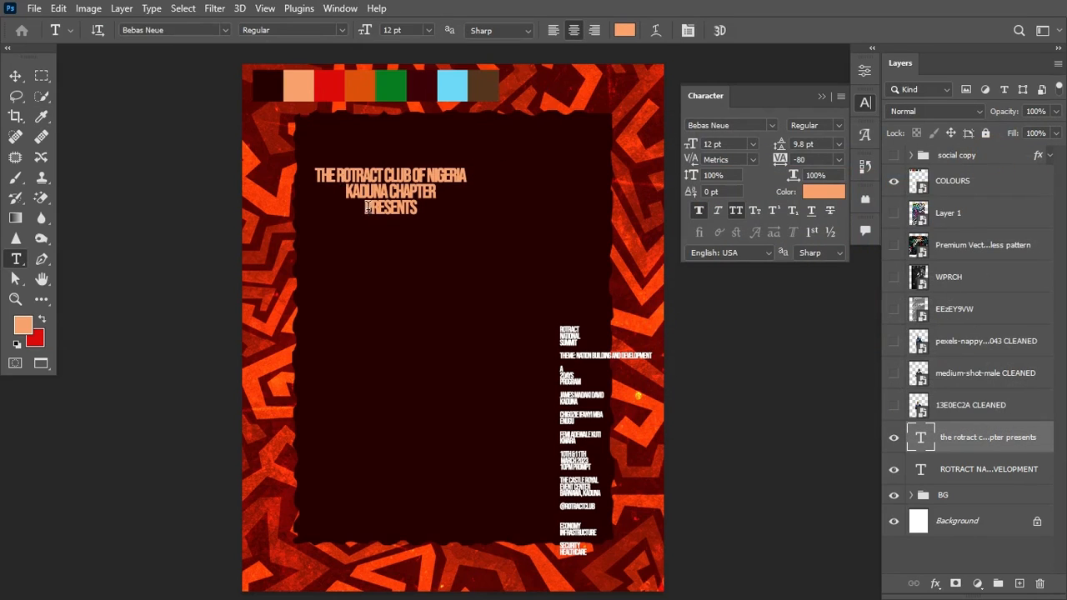
Step: Set PRESENTS to 5 pt with tracking 420 and 6 pt leading
double_click(367, 209)
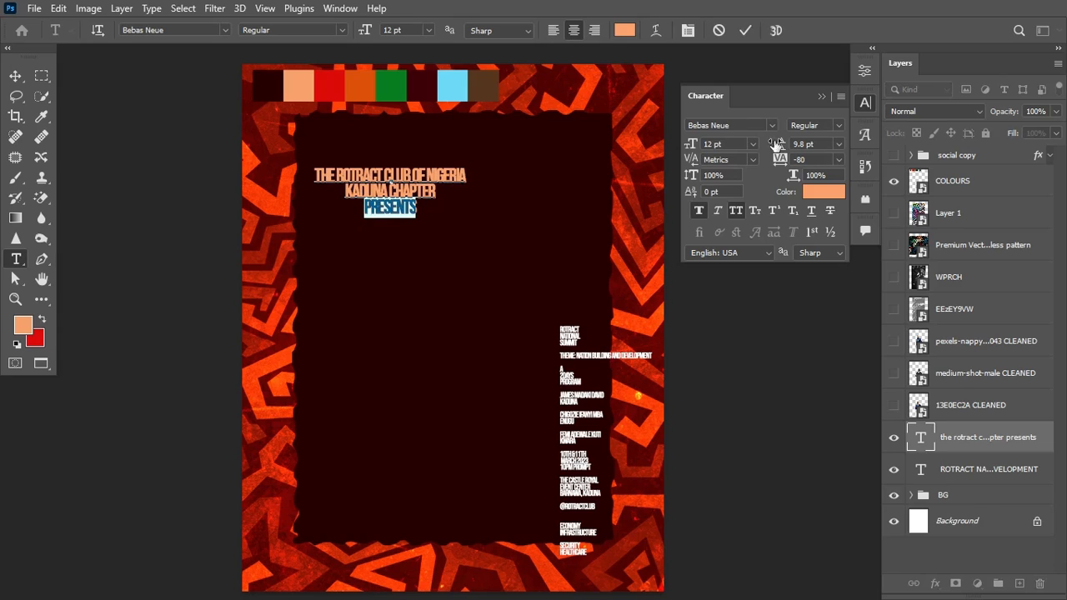
drag(692, 146, 685, 147)
drag(780, 167, 811, 163)
drag(694, 146, 690, 146)
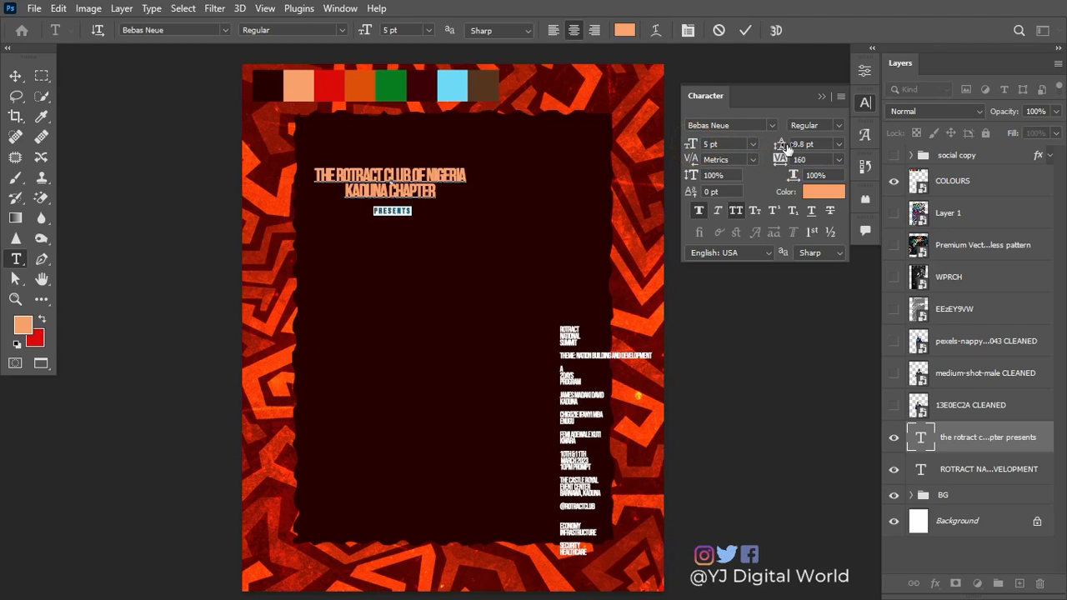
drag(782, 148, 801, 161)
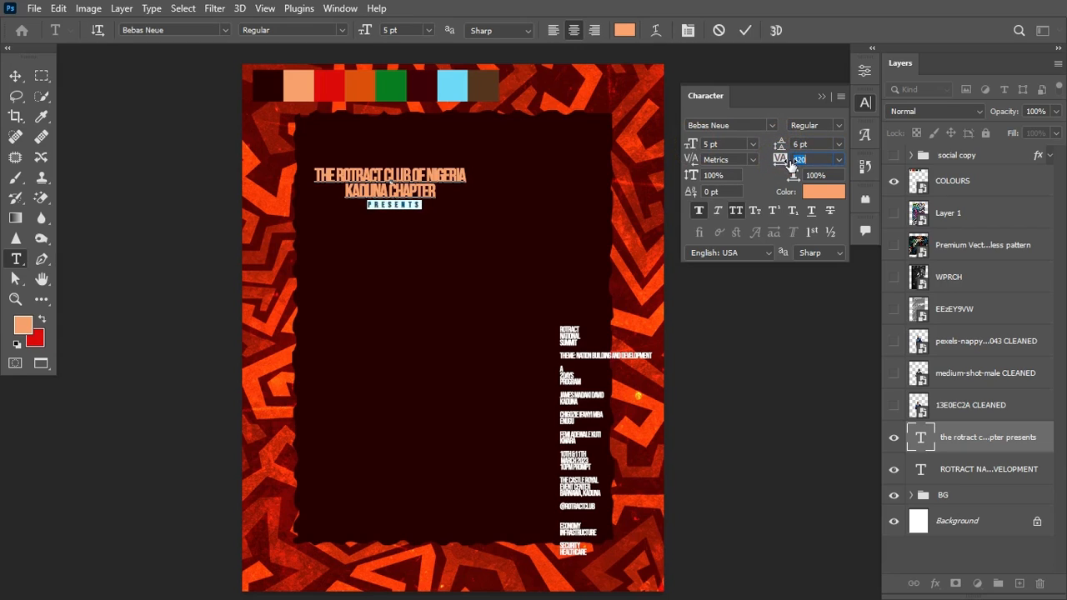
click(746, 31)
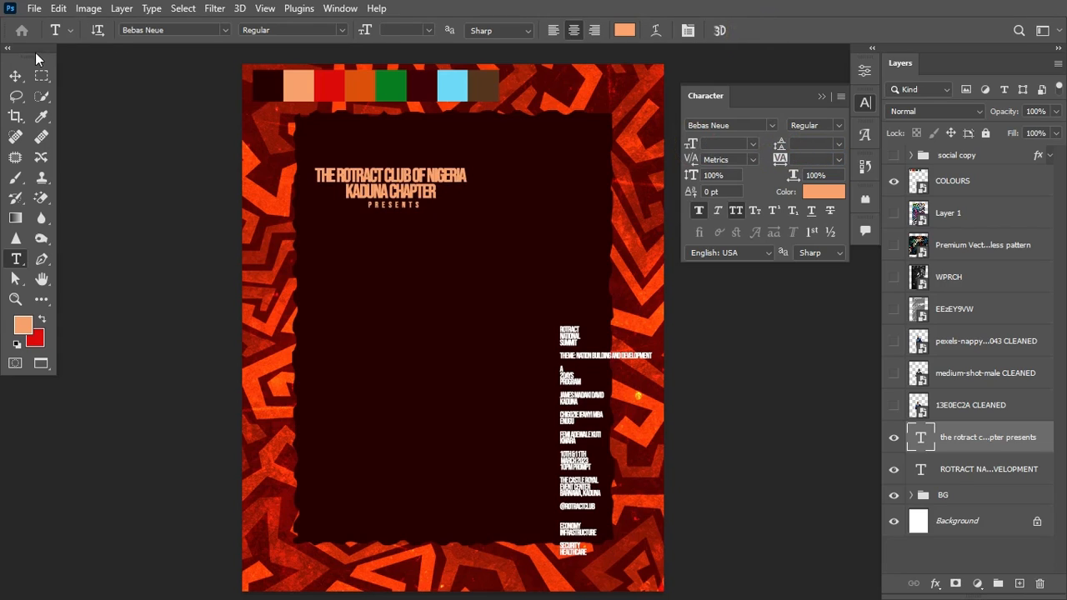
Step: Centre the title block horizontally on the page and nudge it upward
click(16, 77)
key(ctrl+a)
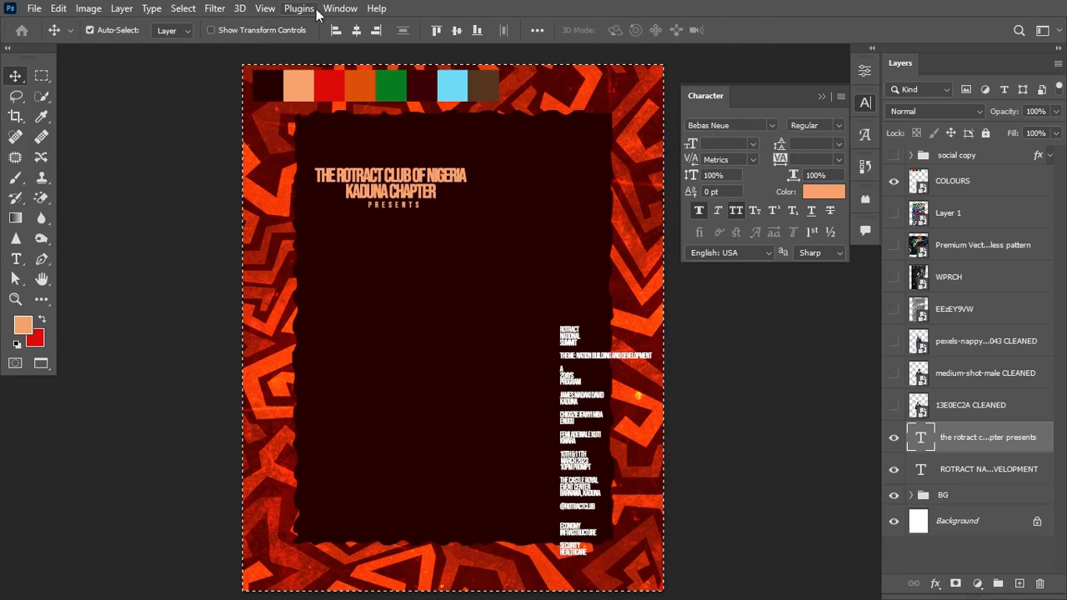
click(356, 31)
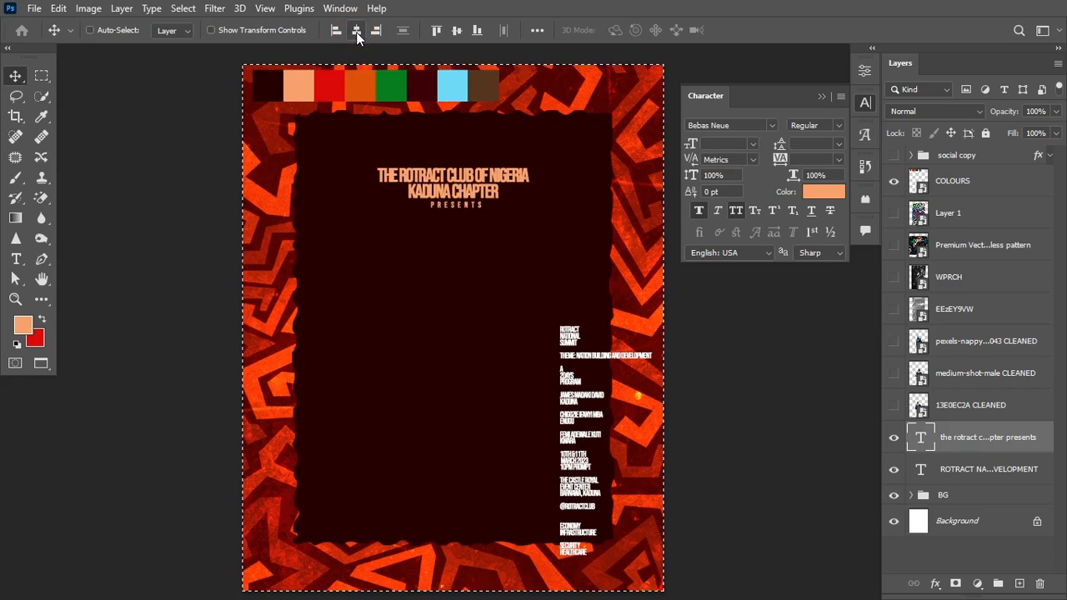
key(ctrl+d)
key(shift+Up)
key(shift+Up)
key(shift+Up)
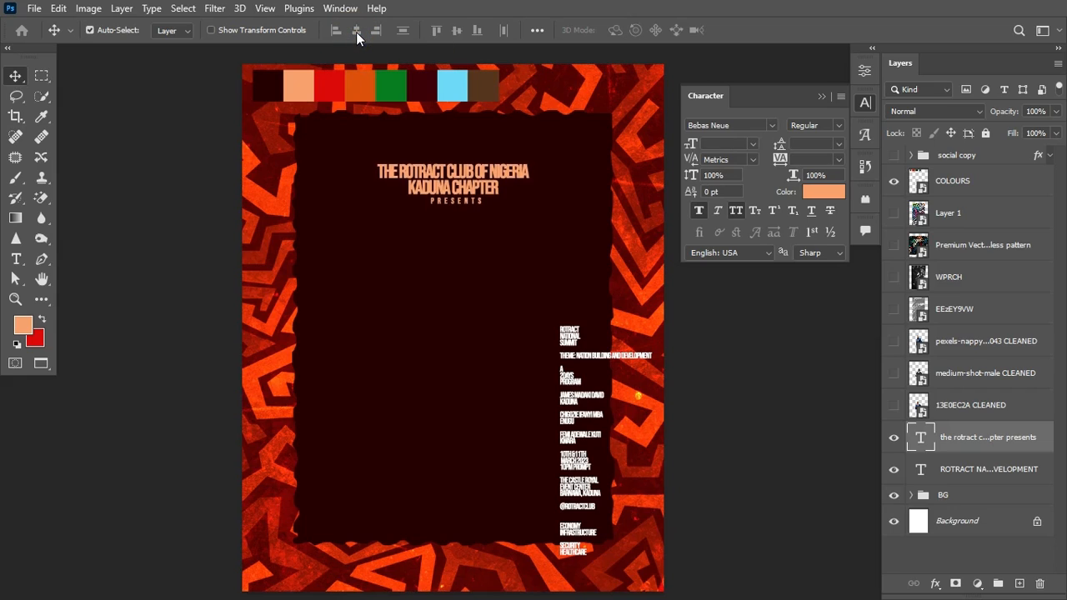
key(shift+Up)
key(shift+Up)
key(shift+Up)
key(shift+Up)
key(shift+Up)
key(shift+Up)
key(shift+Up)
key(shift+Up)
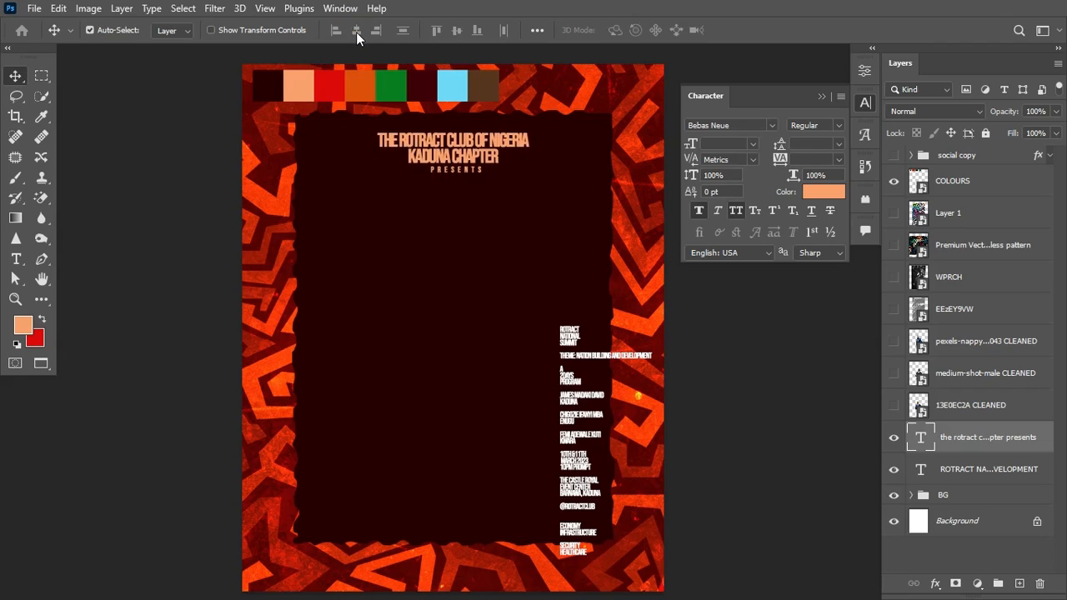
key(shift+Up)
Step: Loosen the tracking of the title's first two lines to -60
key(t)
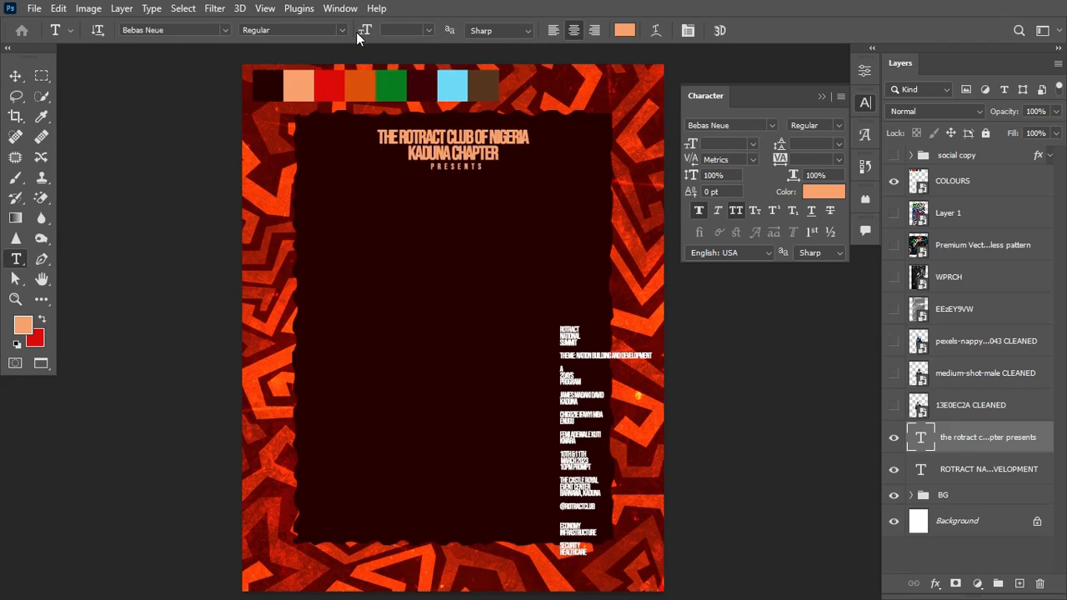
drag(377, 136, 523, 147)
drag(779, 160, 783, 161)
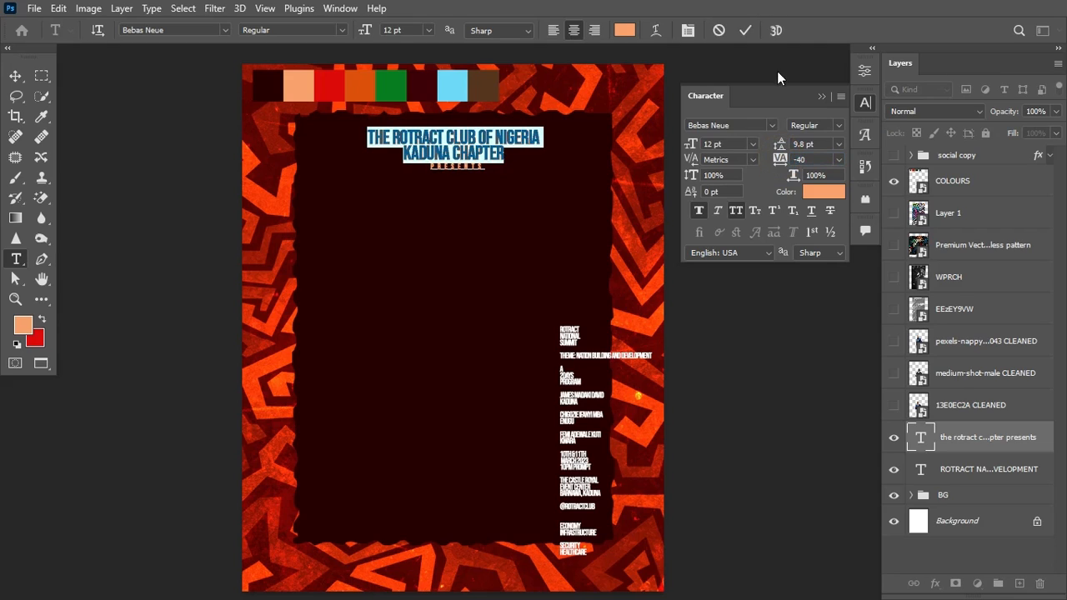
click(747, 30)
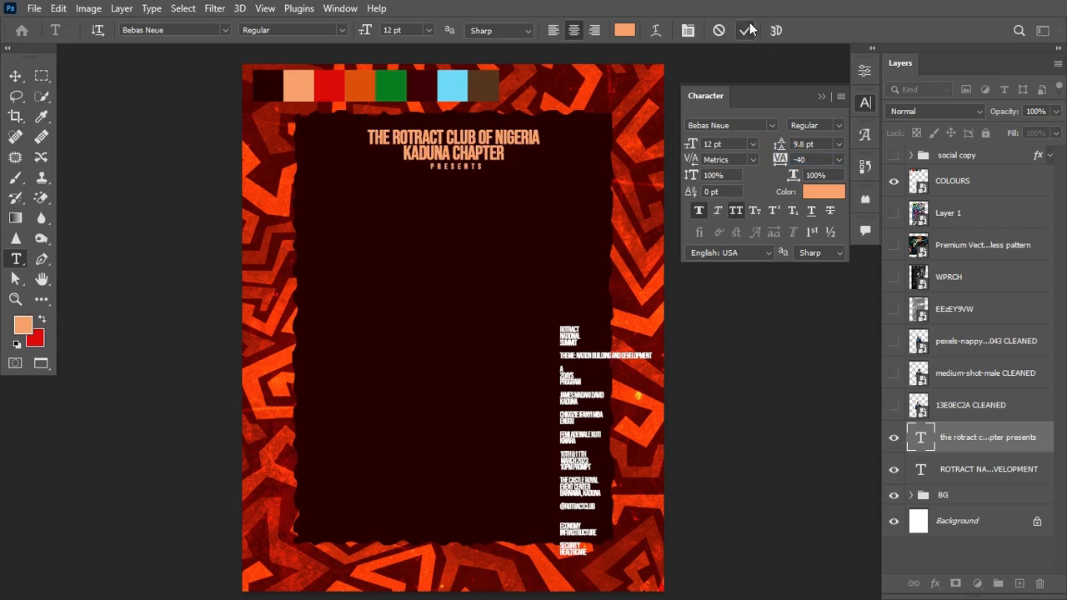
click(823, 97)
Step: Scale the title block down slightly and nudge it down a few pixels
key(ctrl+a)
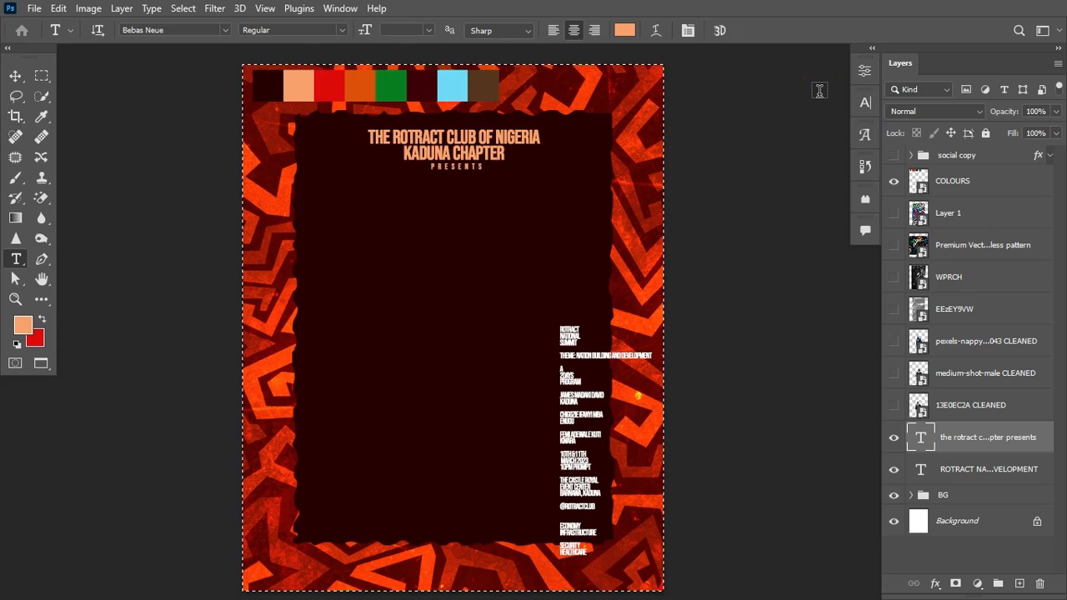
key(ctrl+d)
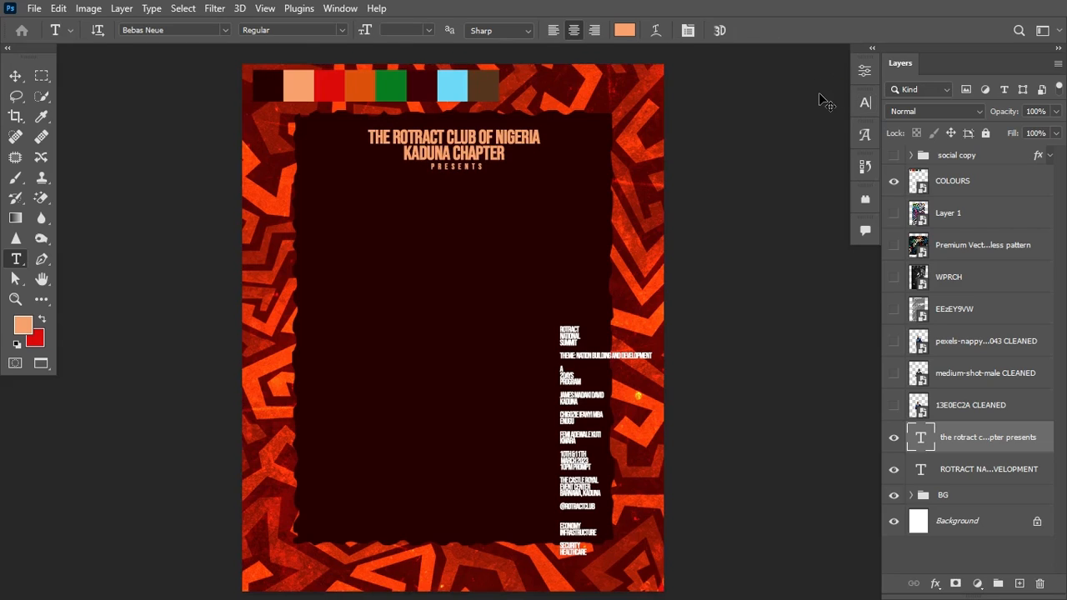
key(ctrl+t)
drag(538, 171, 527, 168)
key(Return)
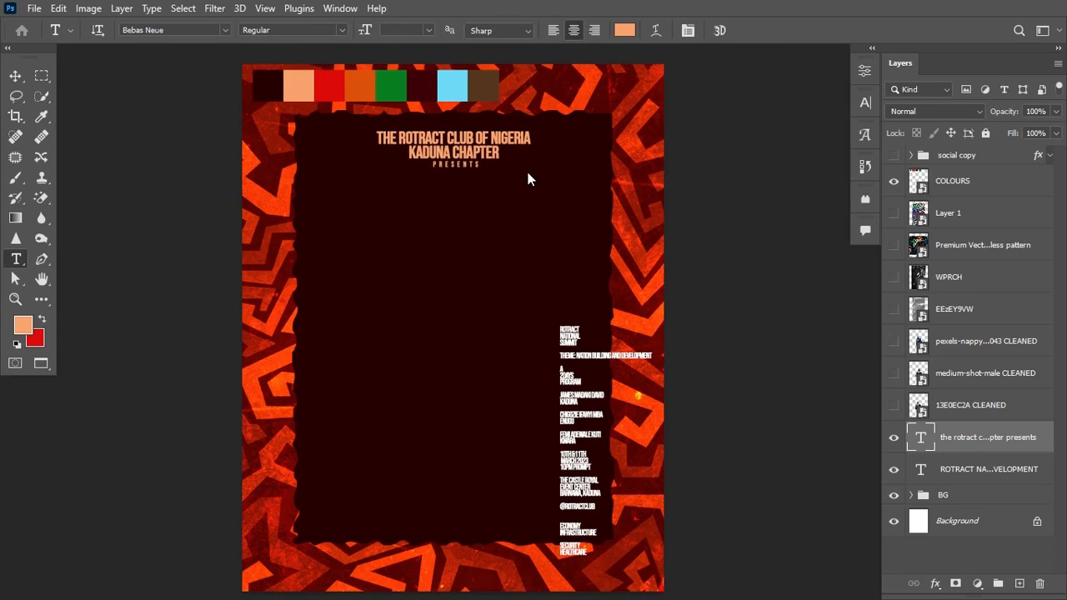
key(v)
key(Down)
key(Down)
key(Down)
key(Down)
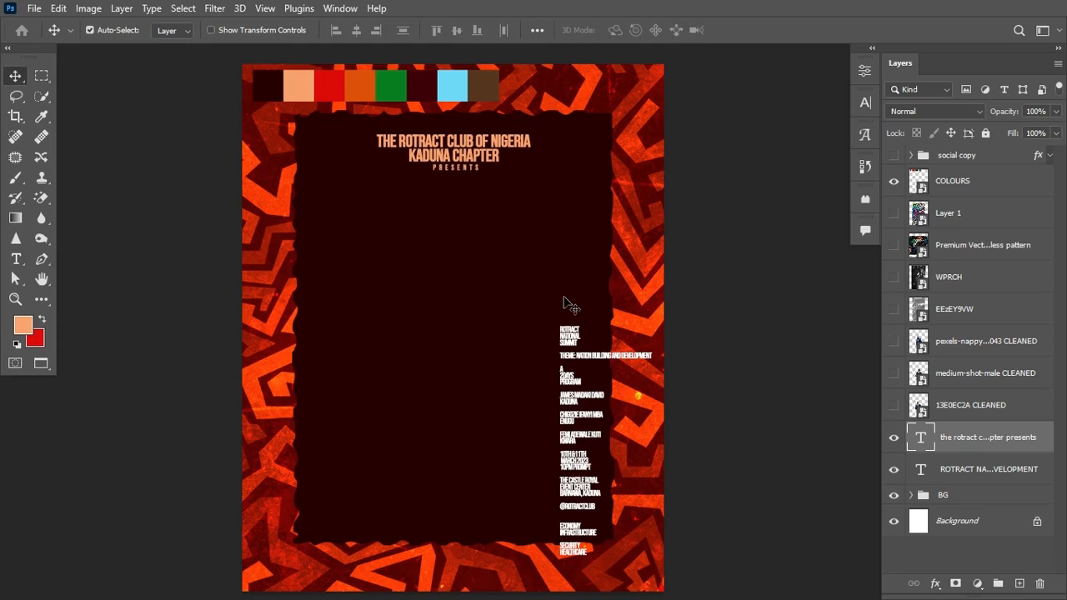
Step: Move the ROTRACT NATIONAL SUMMIT lines from the side column into a new text layer
click(17, 259)
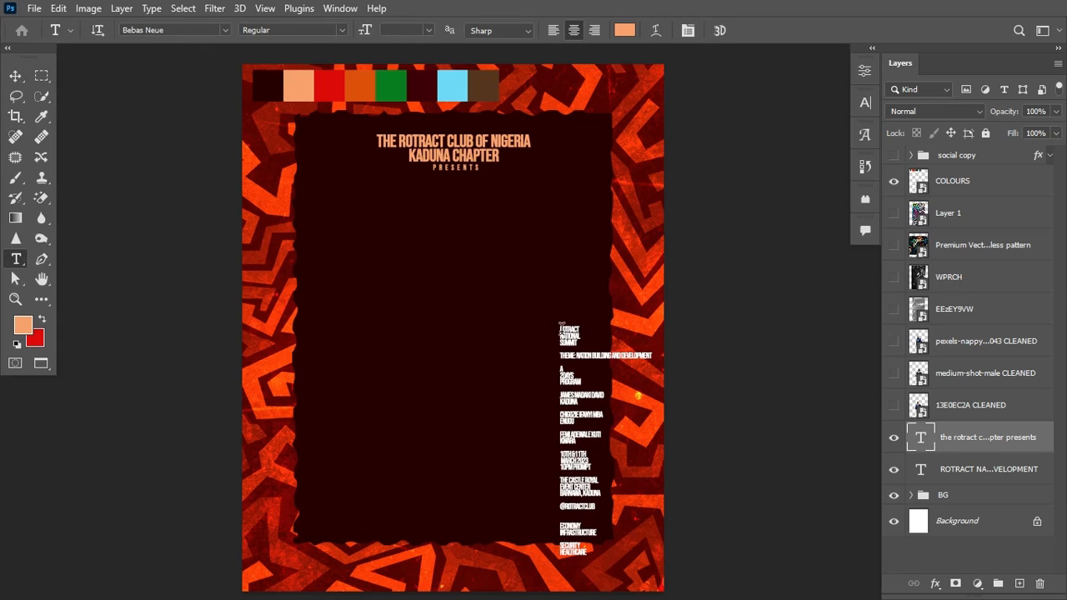
drag(561, 328, 577, 348)
key(ctrl+x)
key(ctrl+Return)
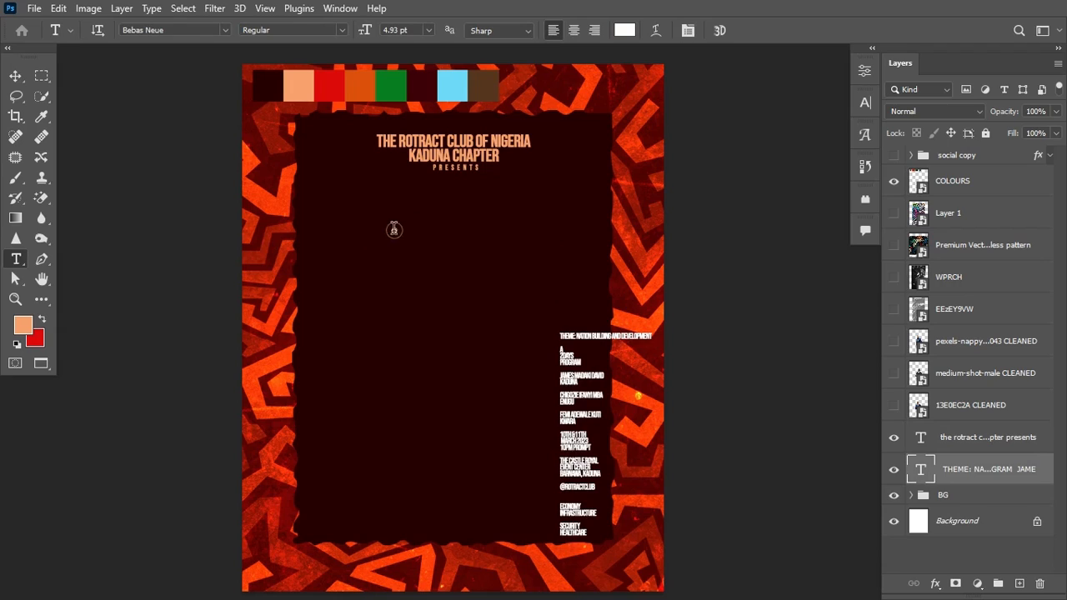
click(395, 230)
key(ctrl+v)
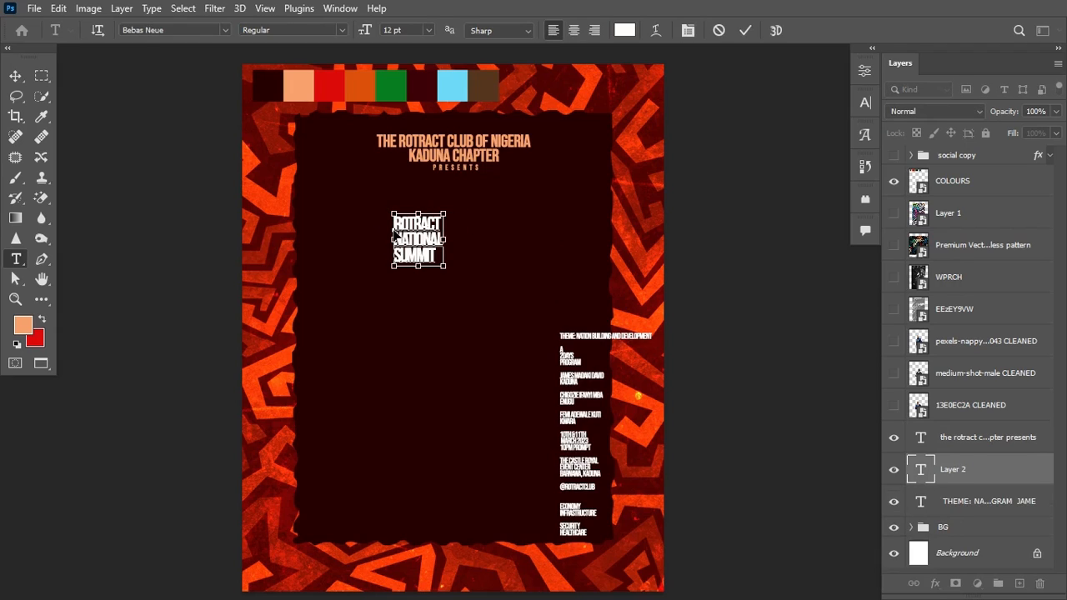
click(745, 30)
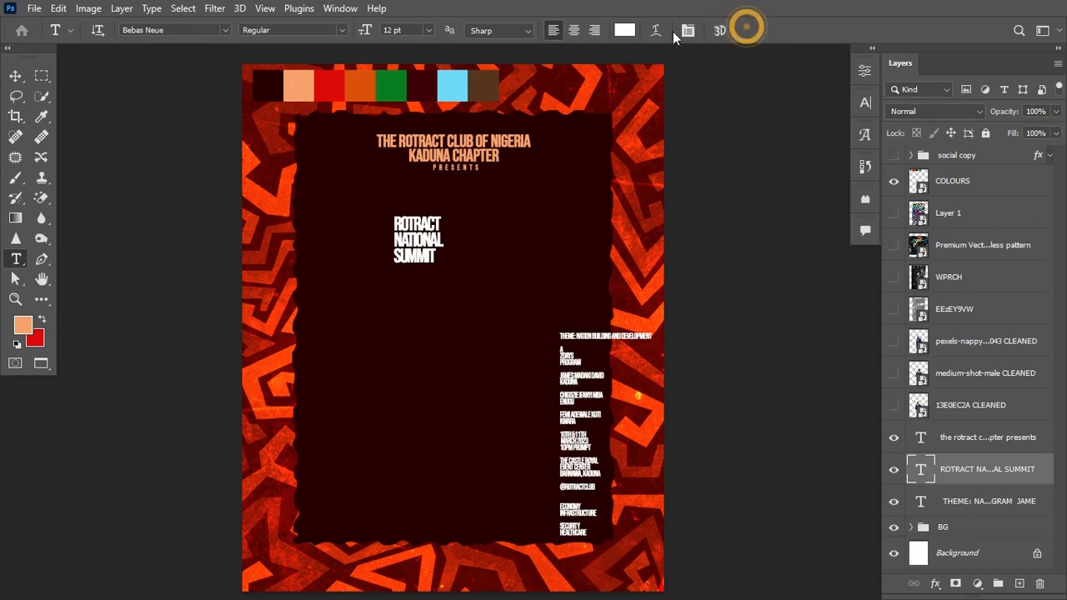
Step: Make the summit headline centre-aligned, white, and centred horizontally on the page
click(573, 30)
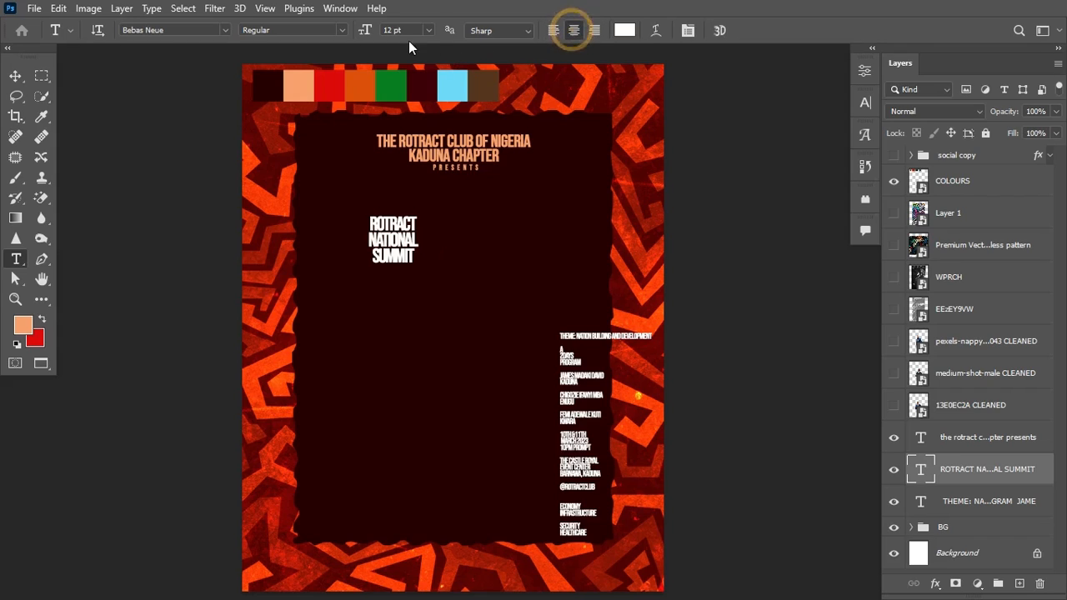
click(626, 32)
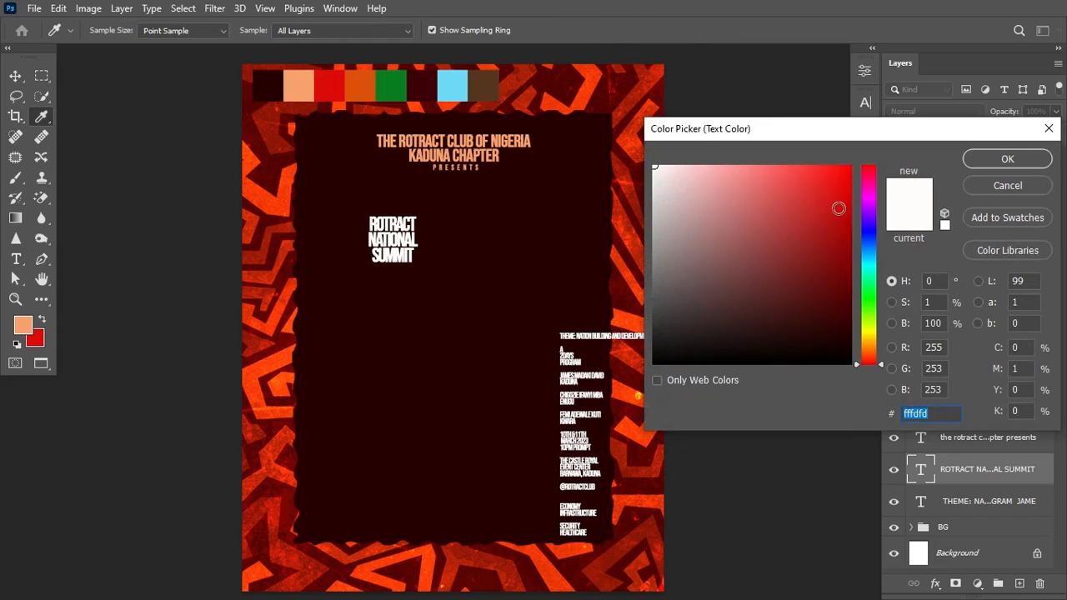
click(1008, 159)
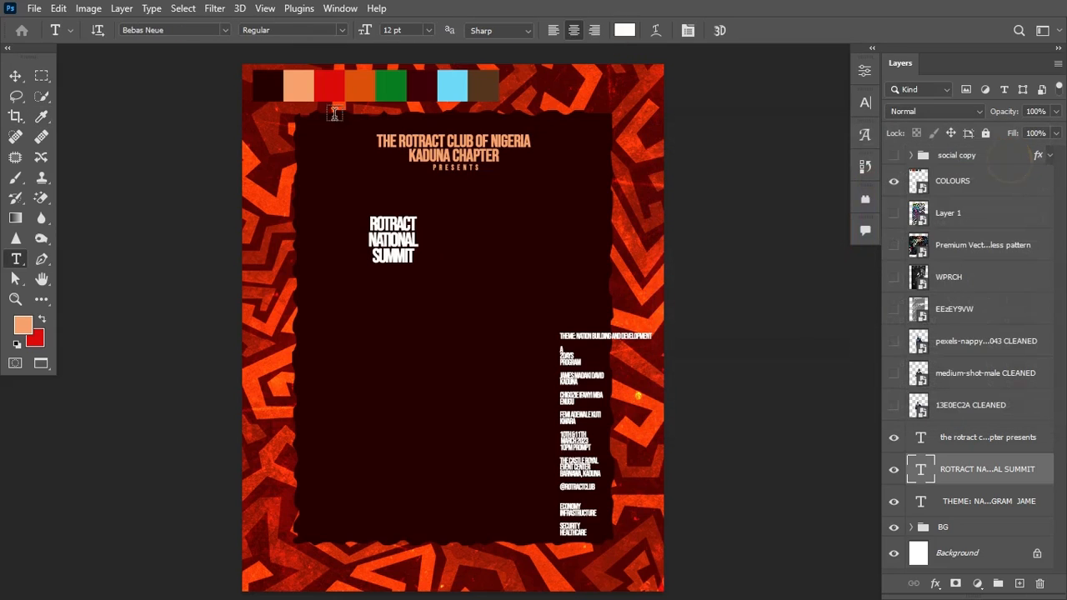
key(v)
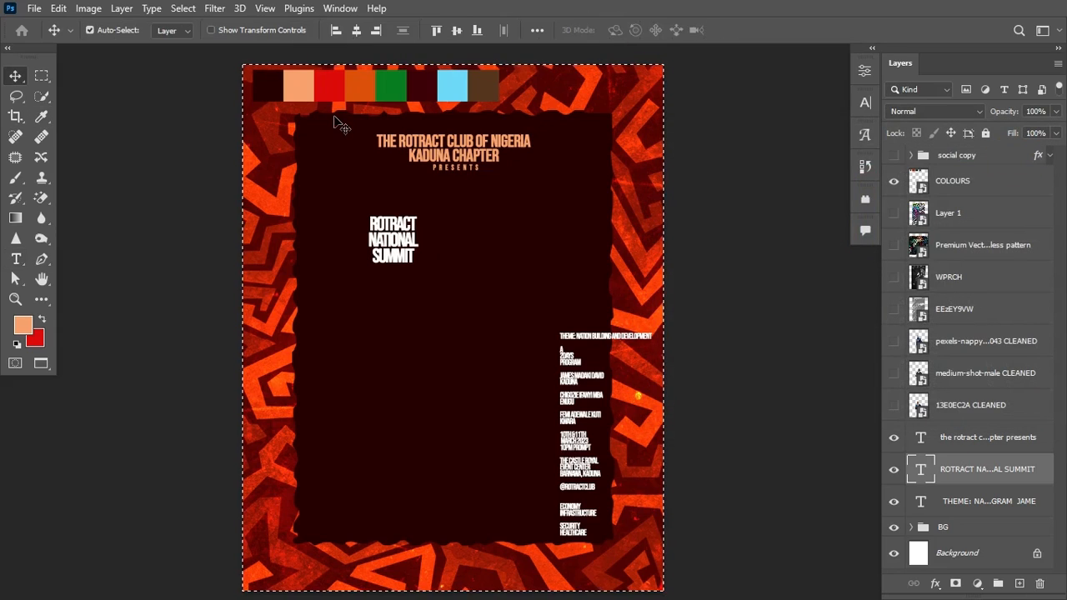
click(357, 30)
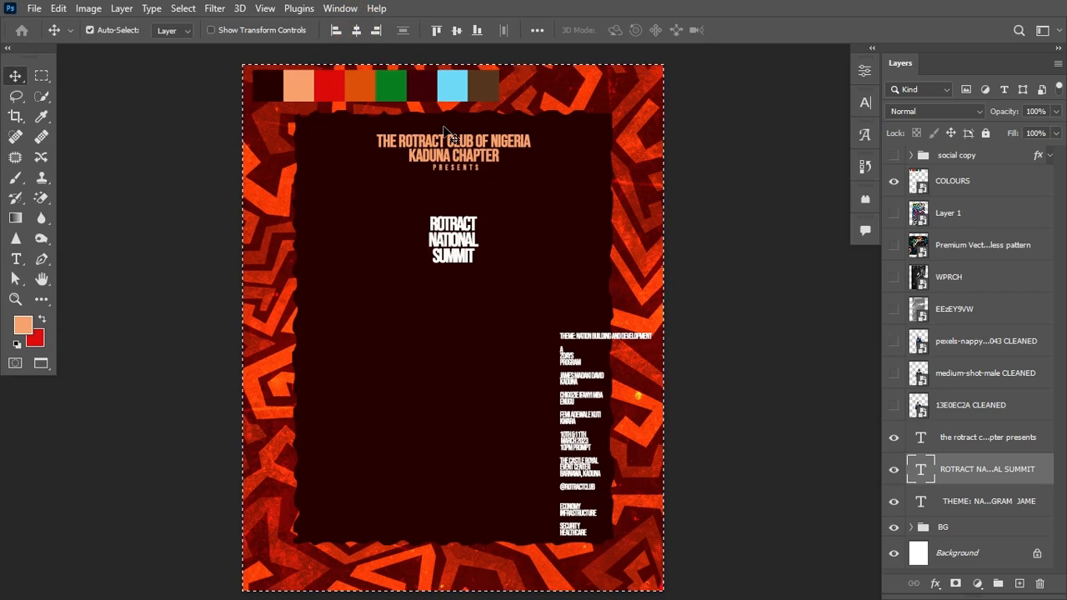
key(ctrl+d)
Step: Enlarge the summit headline to about 268% and change its font to Wondra
key(ctrl+t)
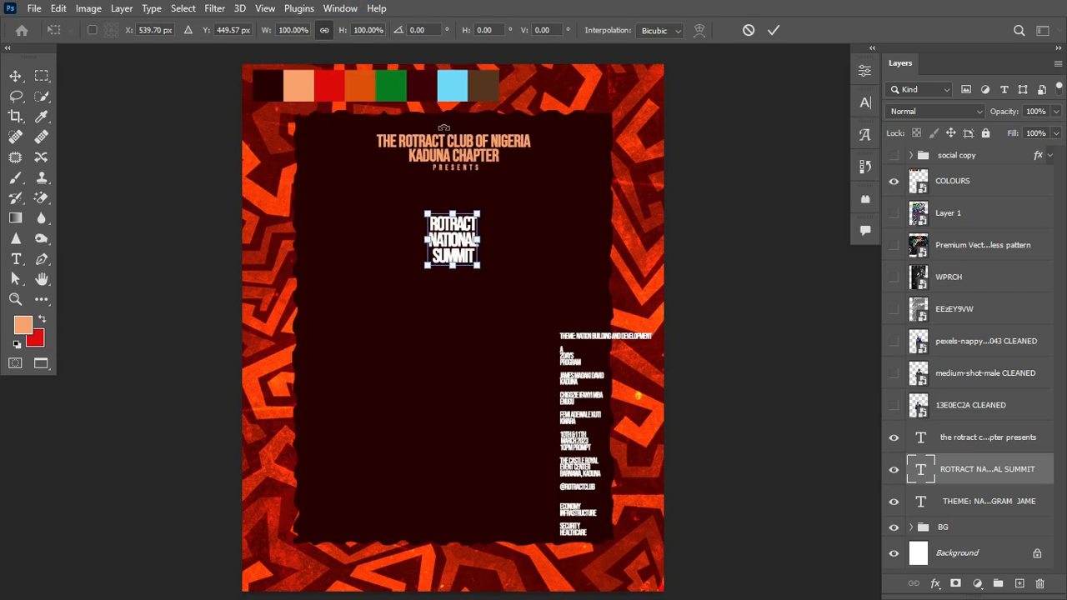
drag(479, 266, 544, 297)
key(Return)
key(Return)
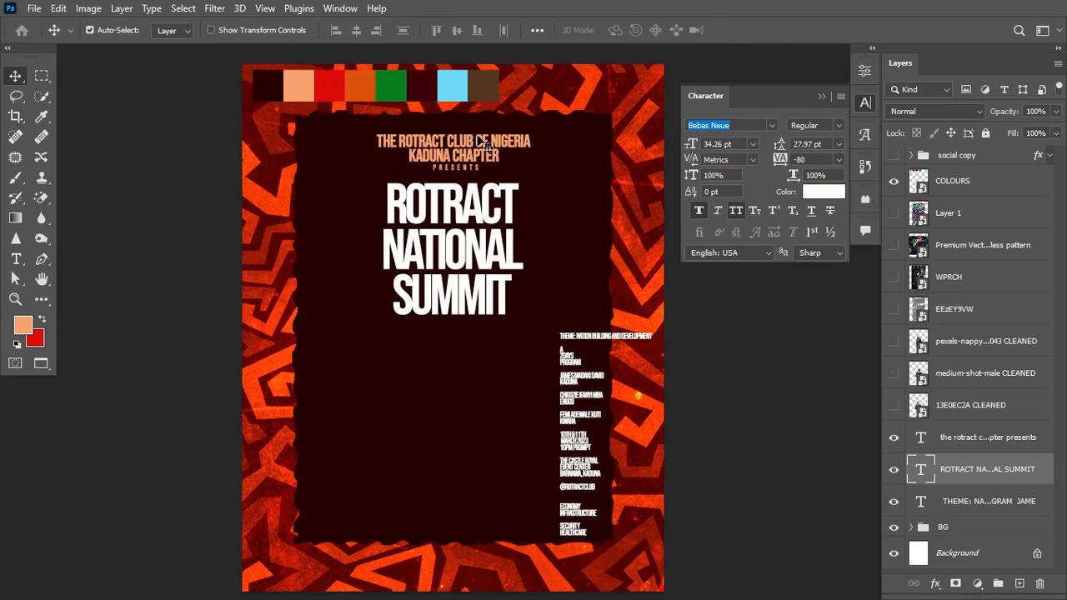
click(740, 125)
text(WONDR)
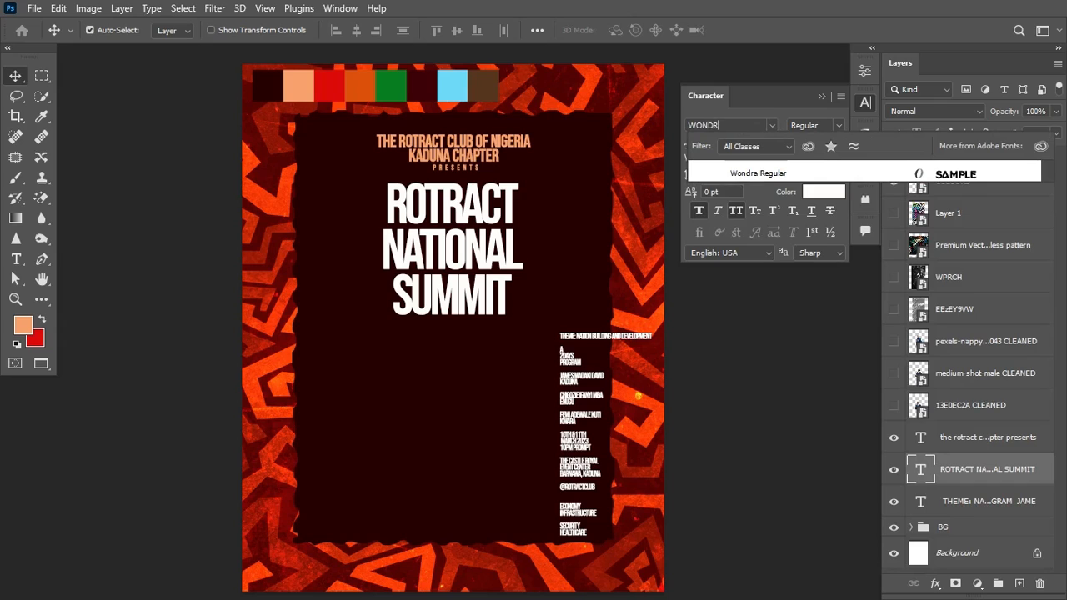
text(A)
Step: Set the headline font to Wondra, tighten its tracking and reduce the leading to 26 pt
click(757, 173)
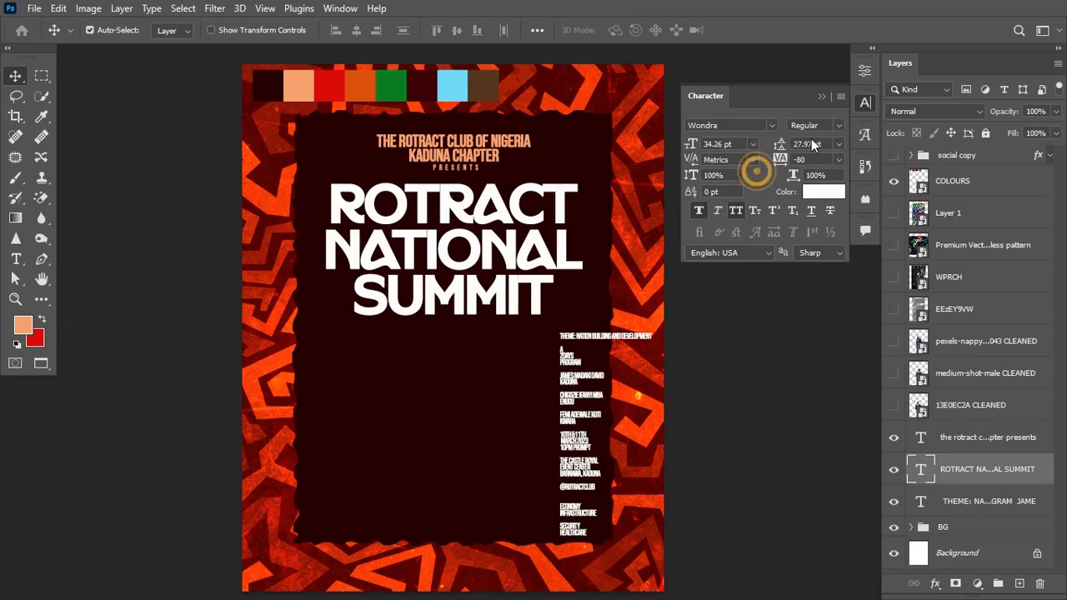
drag(785, 164, 779, 164)
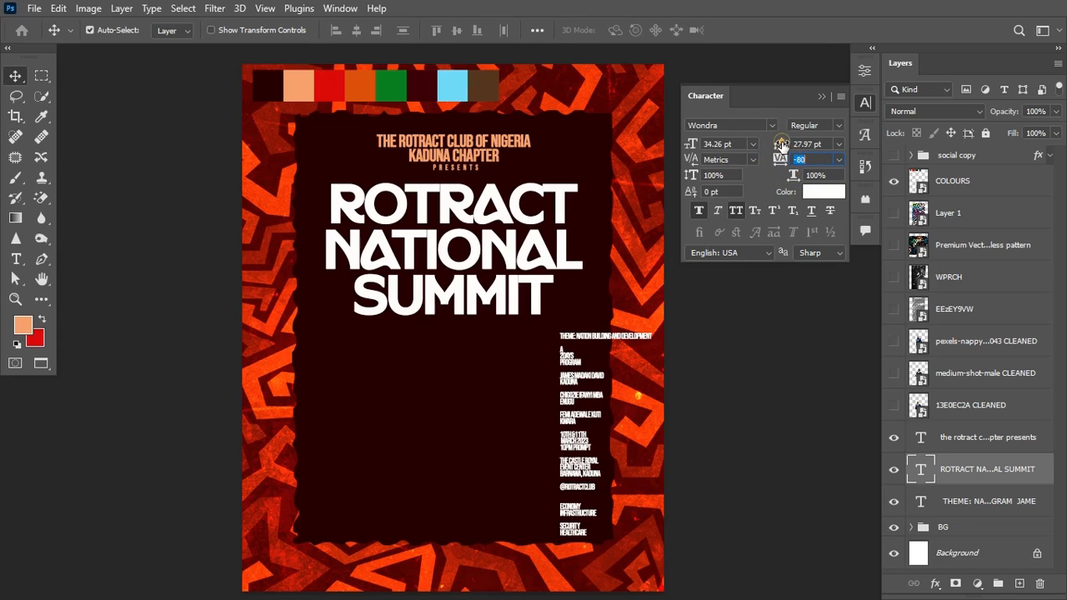
drag(781, 145, 783, 144)
click(821, 96)
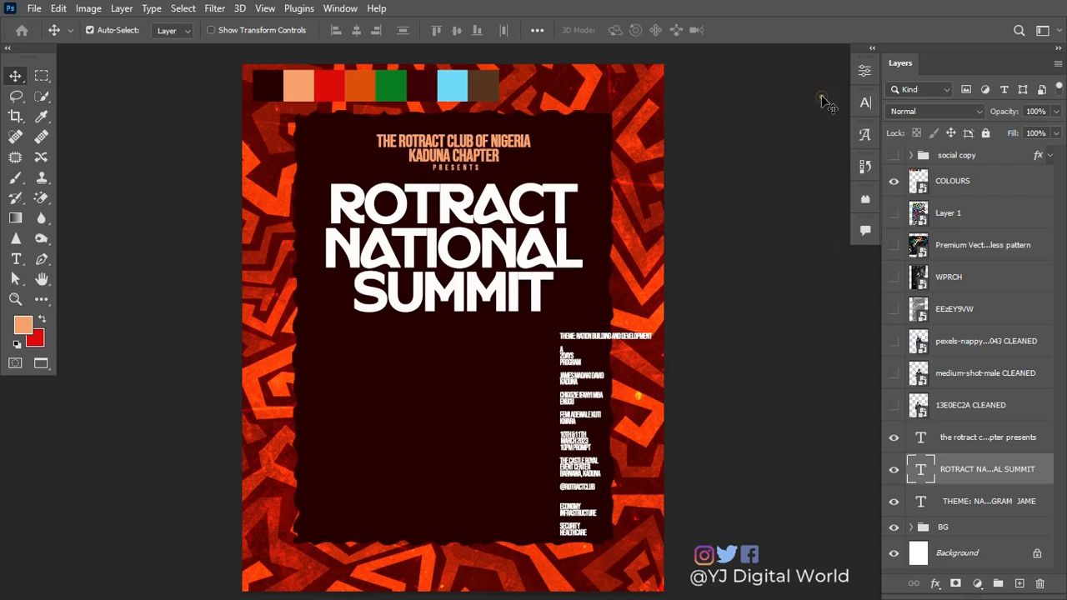
Step: Add a Stroke layer style to the headline and switch its fill type to Gradient
double_click(1045, 474)
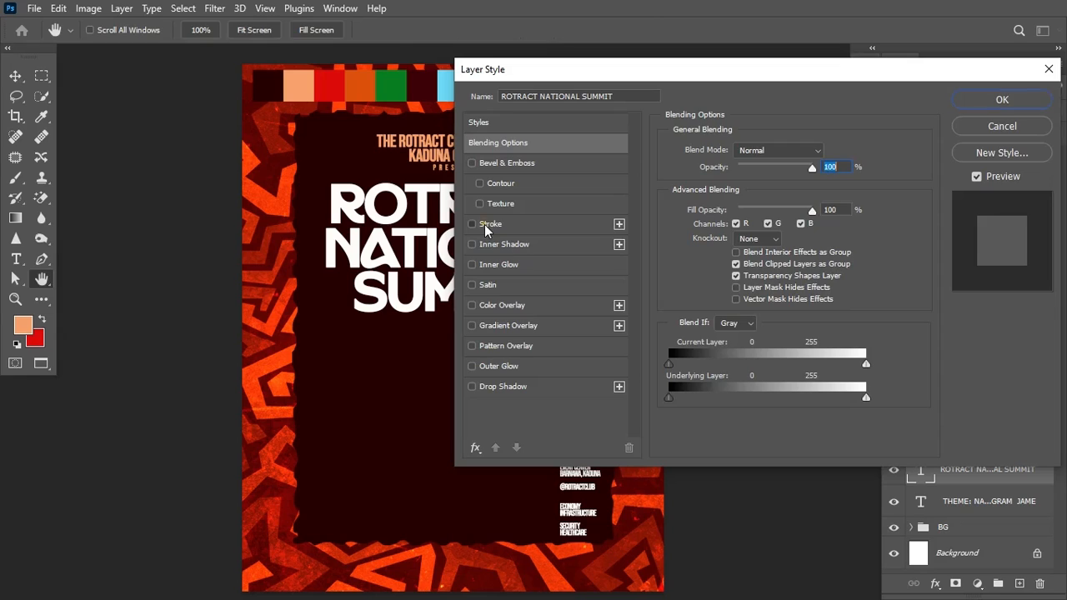
click(490, 224)
drag(708, 69, 771, 69)
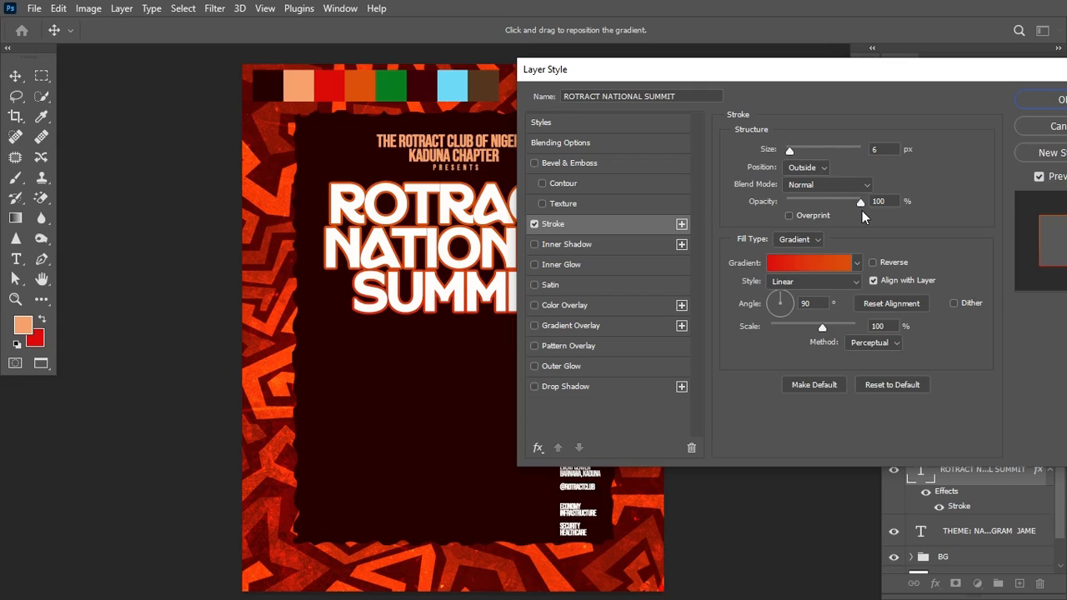
click(815, 241)
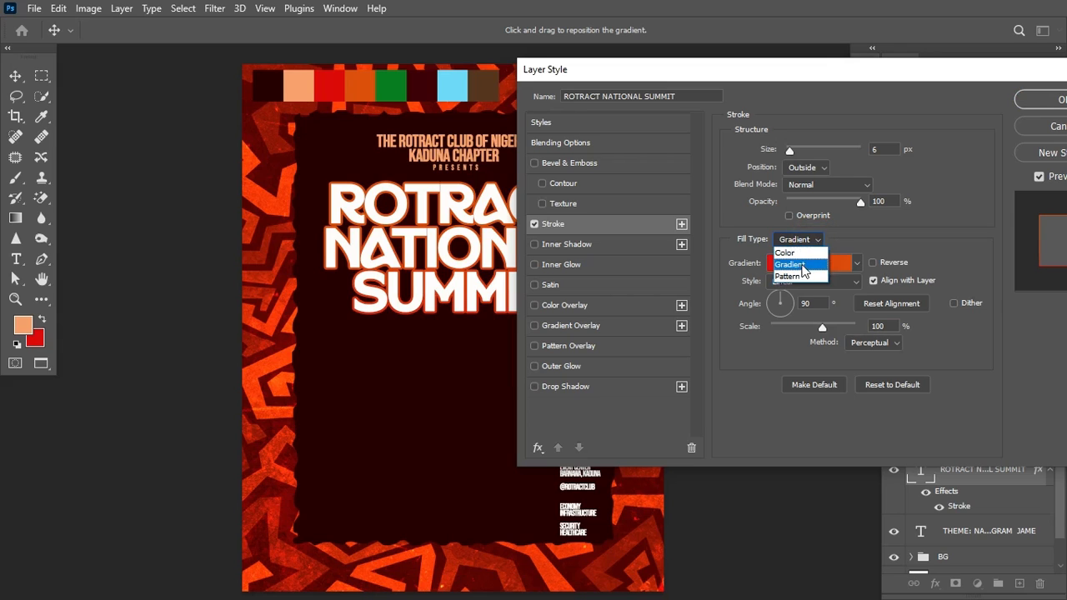
click(798, 262)
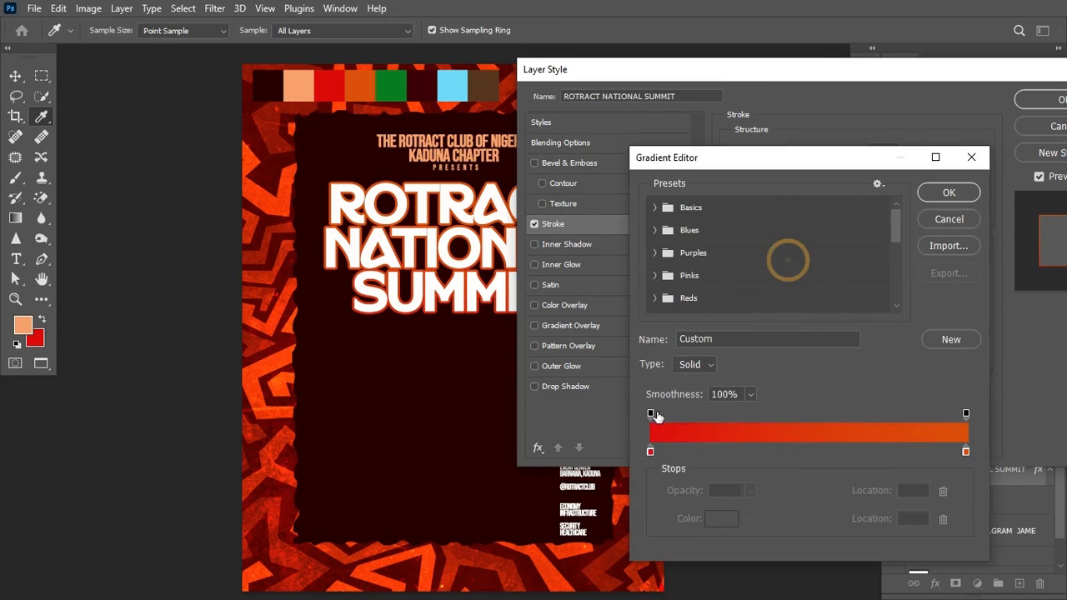
Step: Set the gradient stops to red df0d0d and orange dc4e0a, and apply the 6 px stroke
click(650, 452)
click(721, 519)
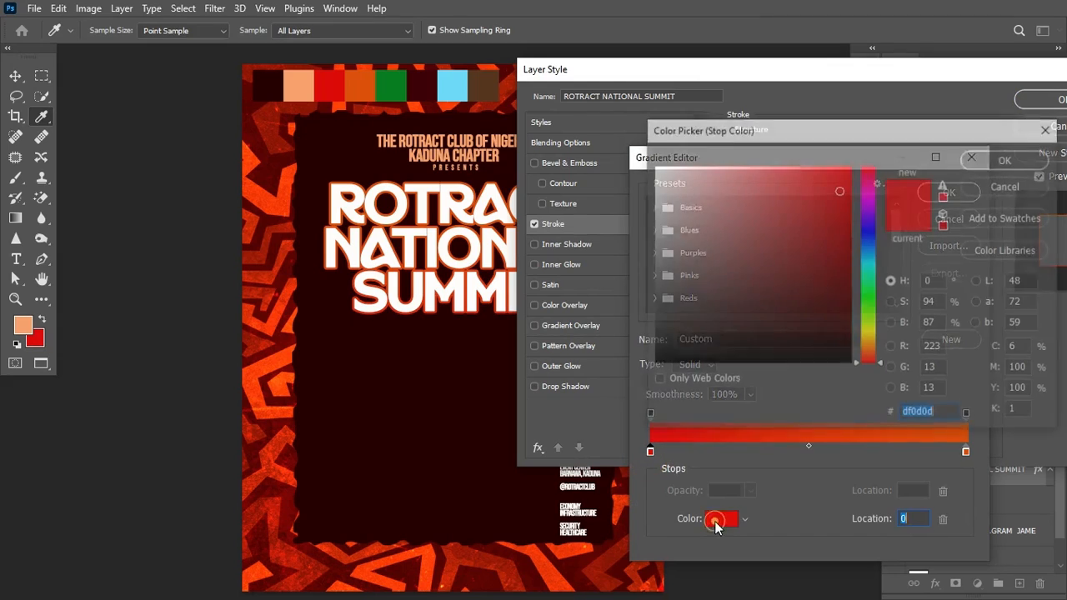
click(933, 410)
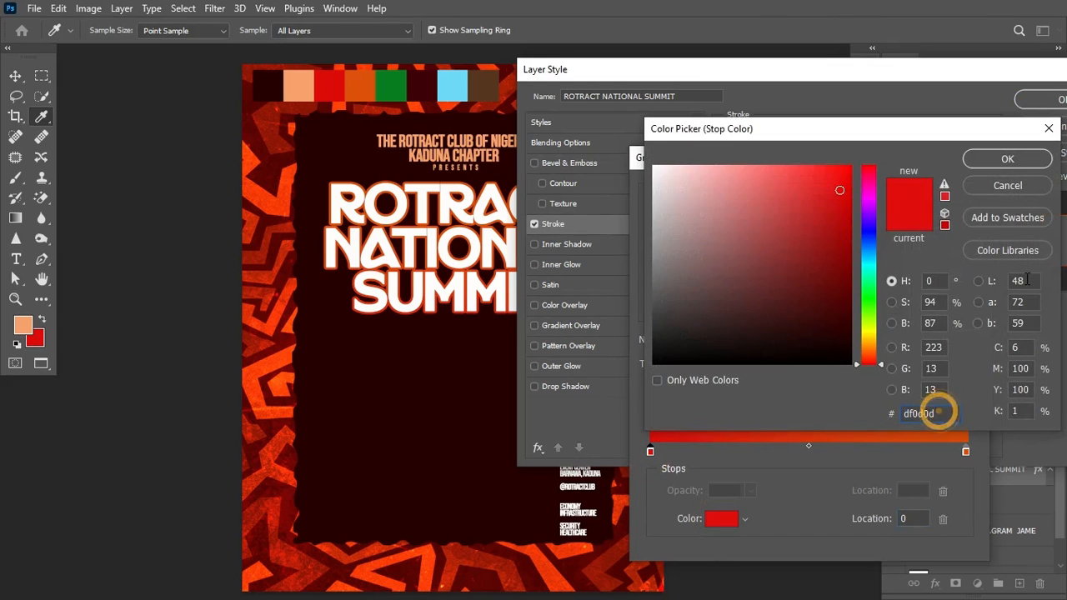
click(1032, 163)
click(965, 452)
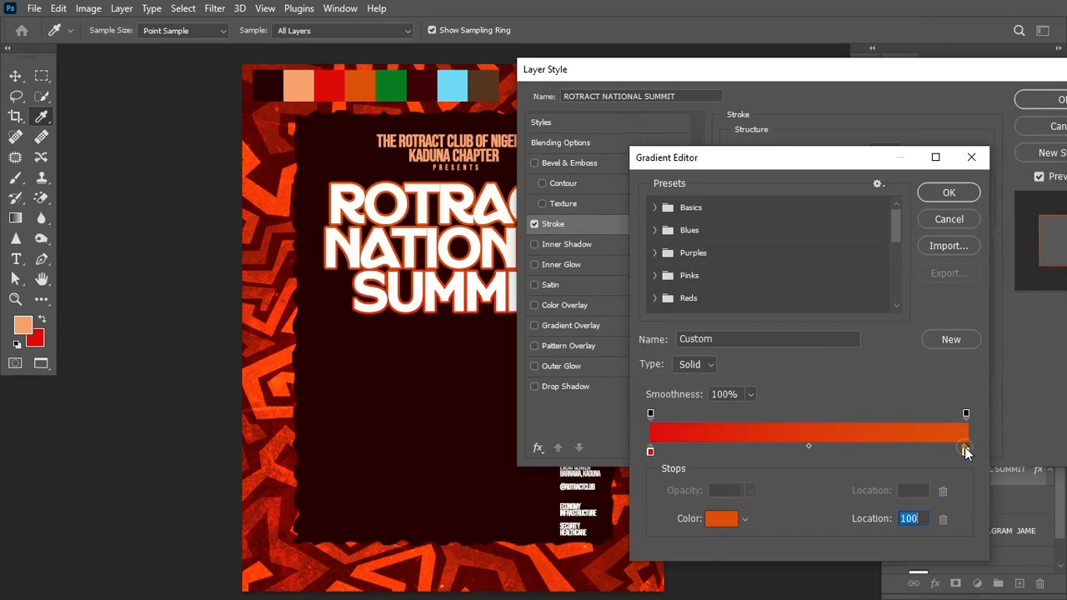
click(738, 522)
click(940, 414)
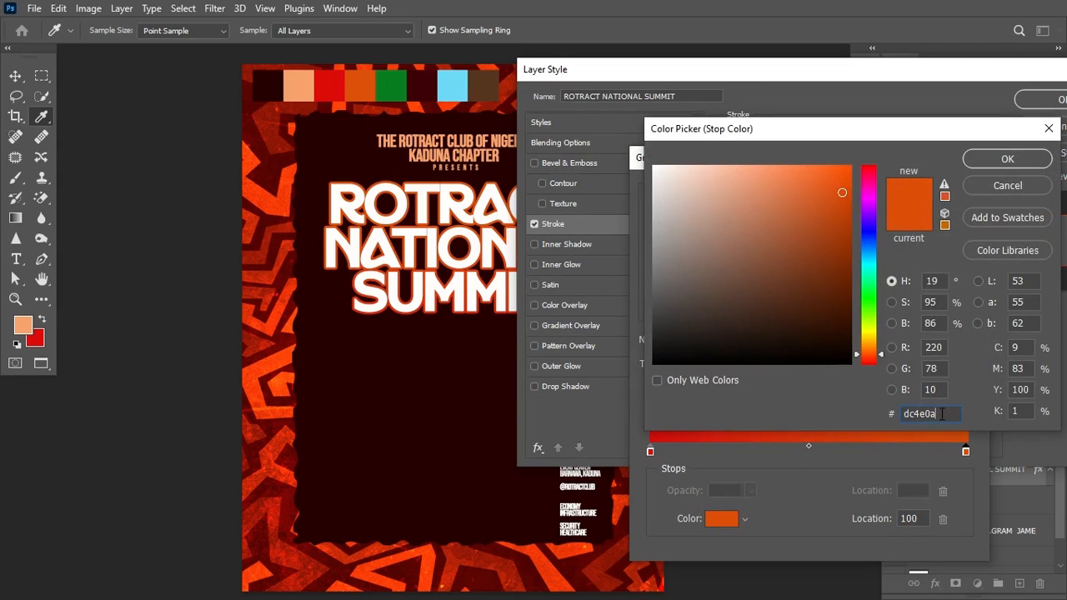
click(1009, 160)
click(949, 191)
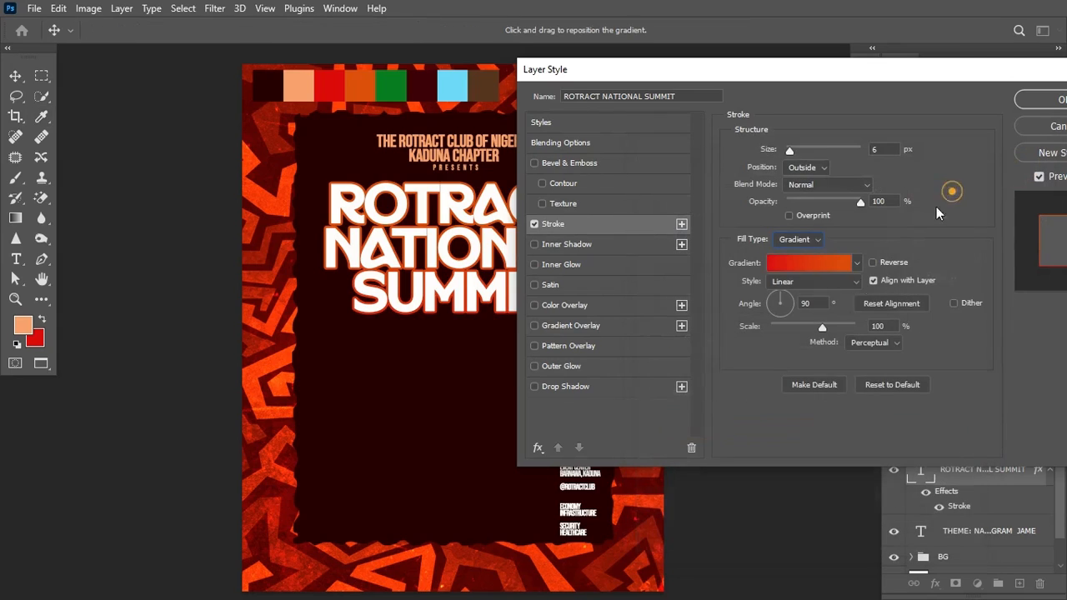
click(1038, 98)
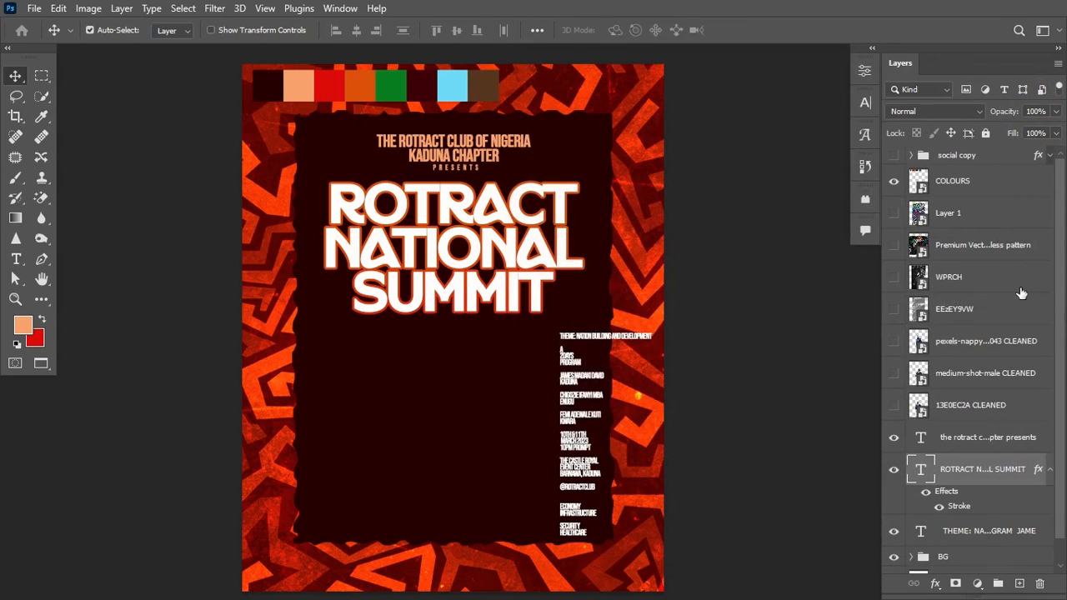
Step: Move Layer 1 above the title, make it visible and clip it to the title lettering
drag(994, 215, 981, 448)
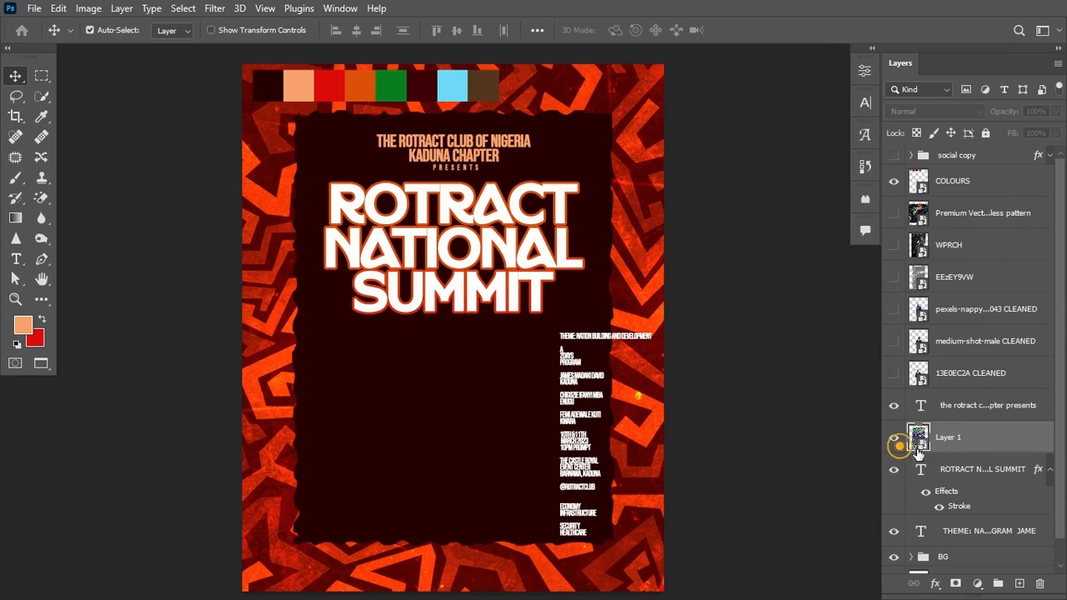
click(894, 437)
right_click(1004, 439)
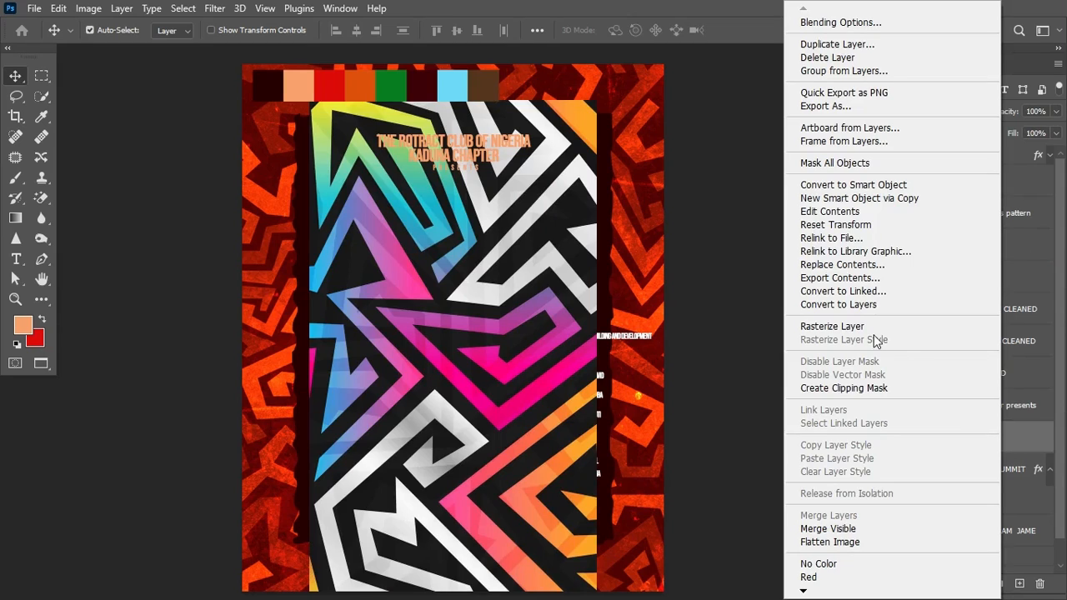
click(886, 388)
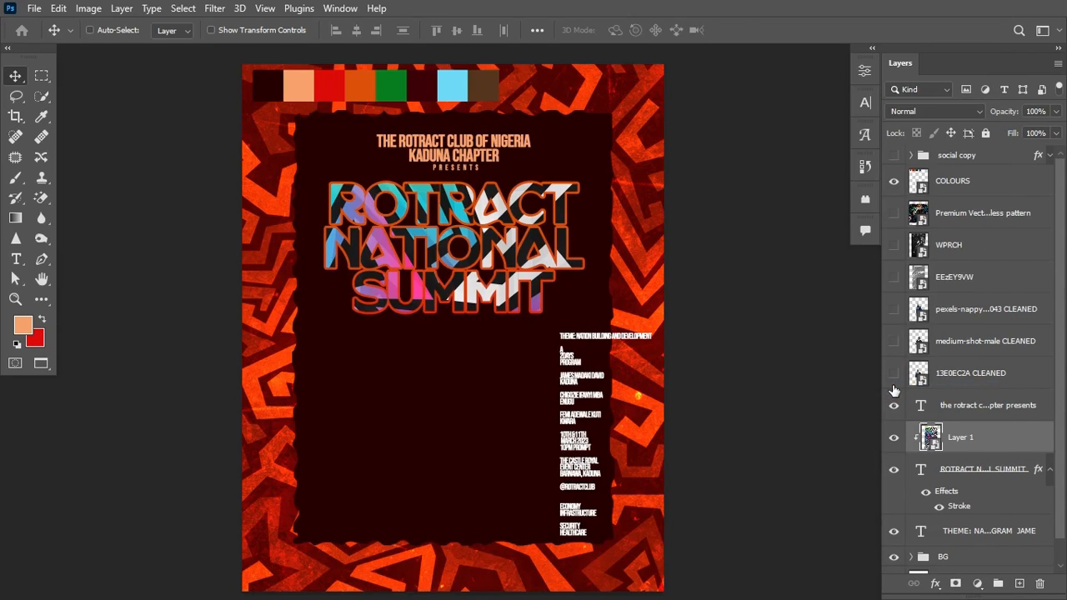
Step: Move the clipped pattern up over the title and scale it to about 96%
key(ctrl+t)
drag(521, 381, 522, 264)
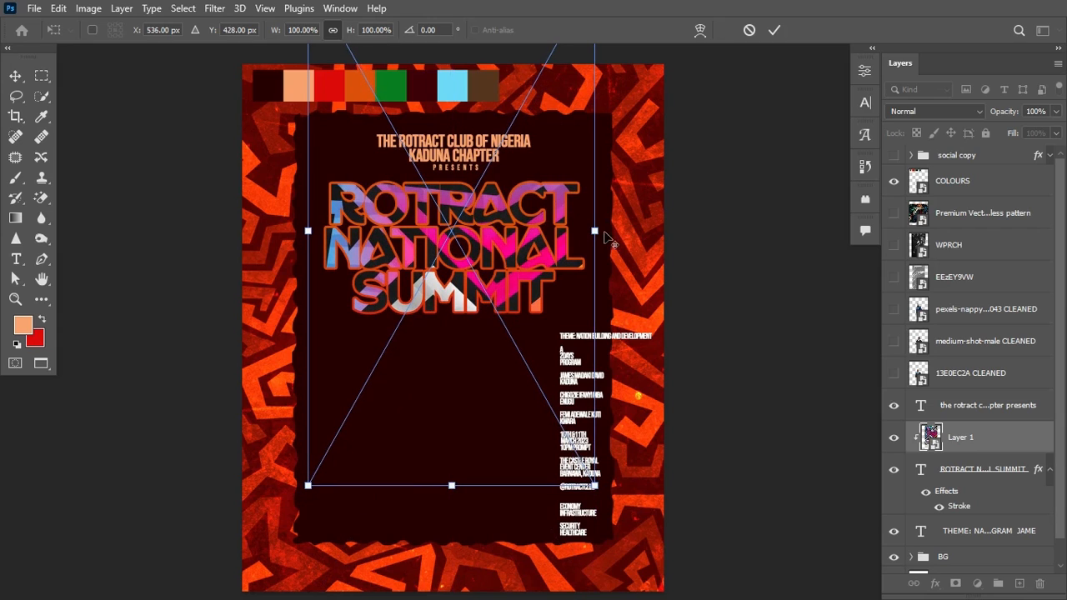
drag(595, 231, 588, 231)
click(775, 30)
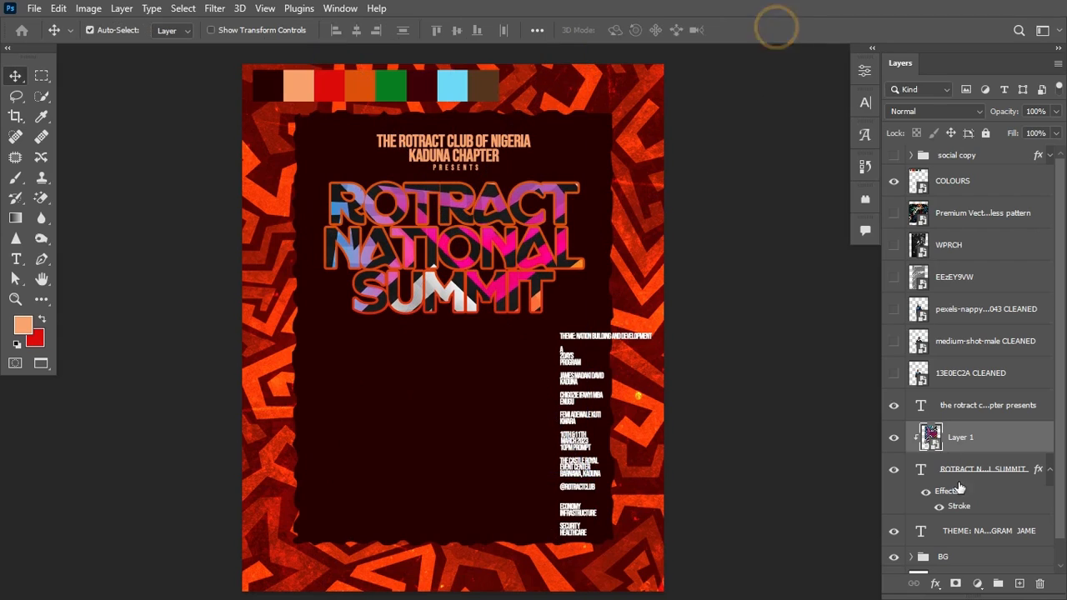
Step: Add a Gradient Map adjustment layer clipped to the pattern layer
click(978, 584)
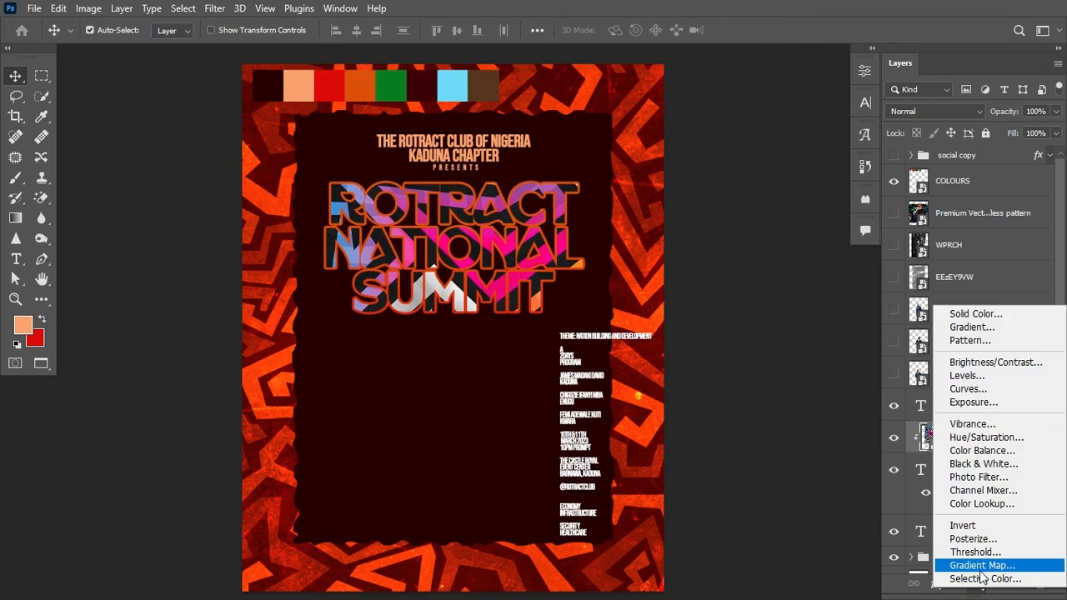
click(981, 568)
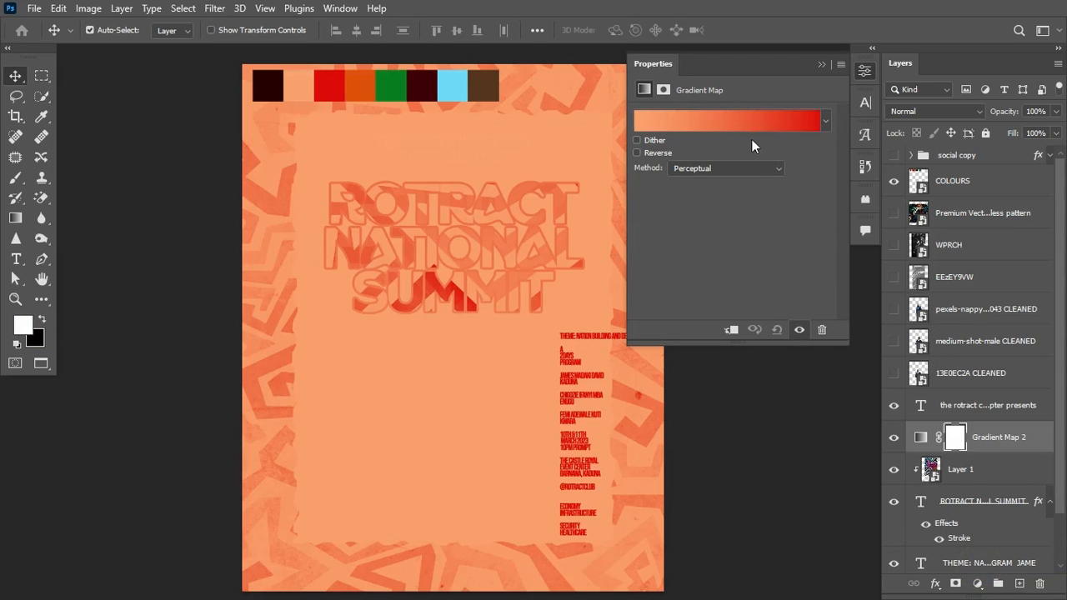
click(921, 439)
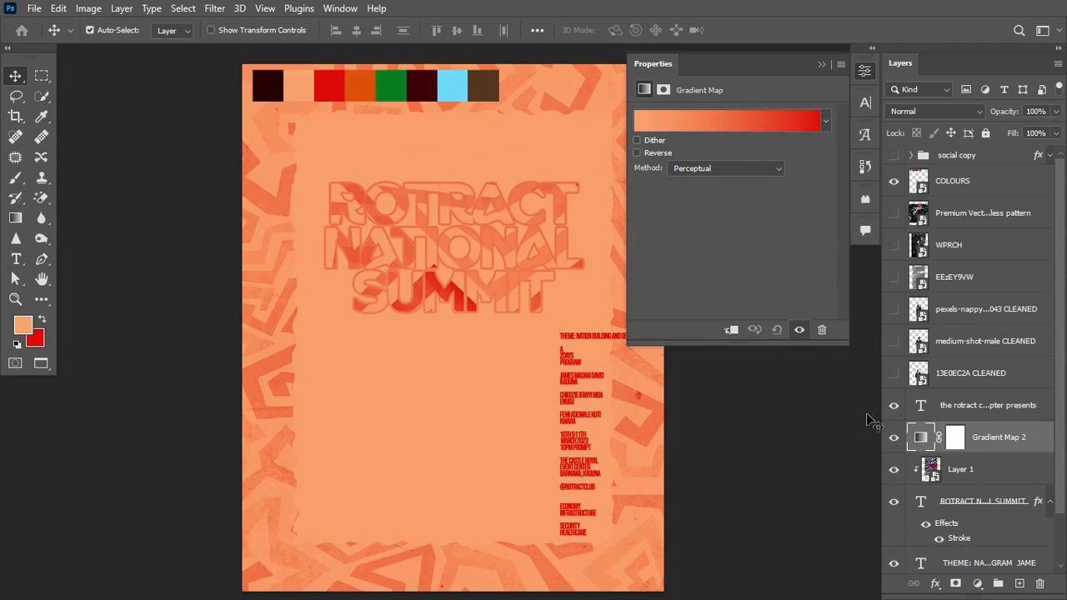
click(731, 330)
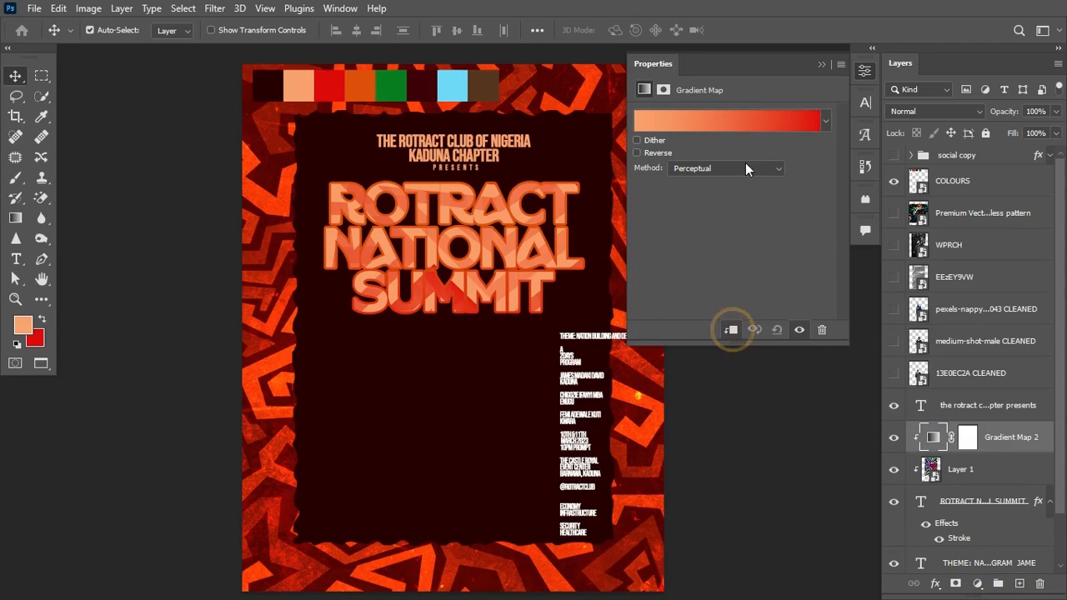
Step: Apply the orange #ff6d01 to golden #ffba00 preset gradient to the map
click(717, 123)
drag(898, 178, 902, 250)
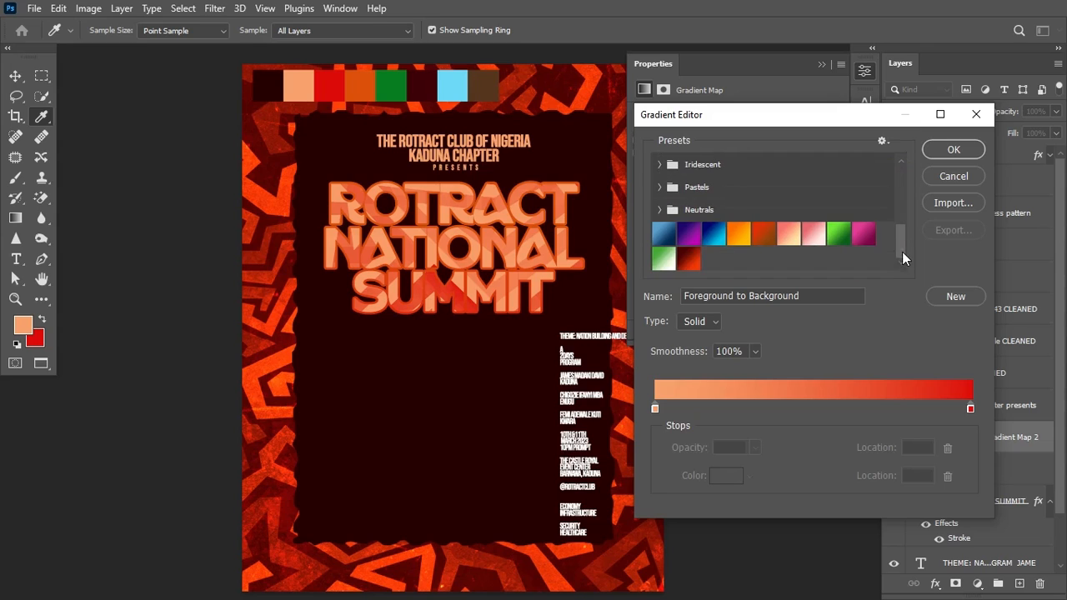
click(739, 235)
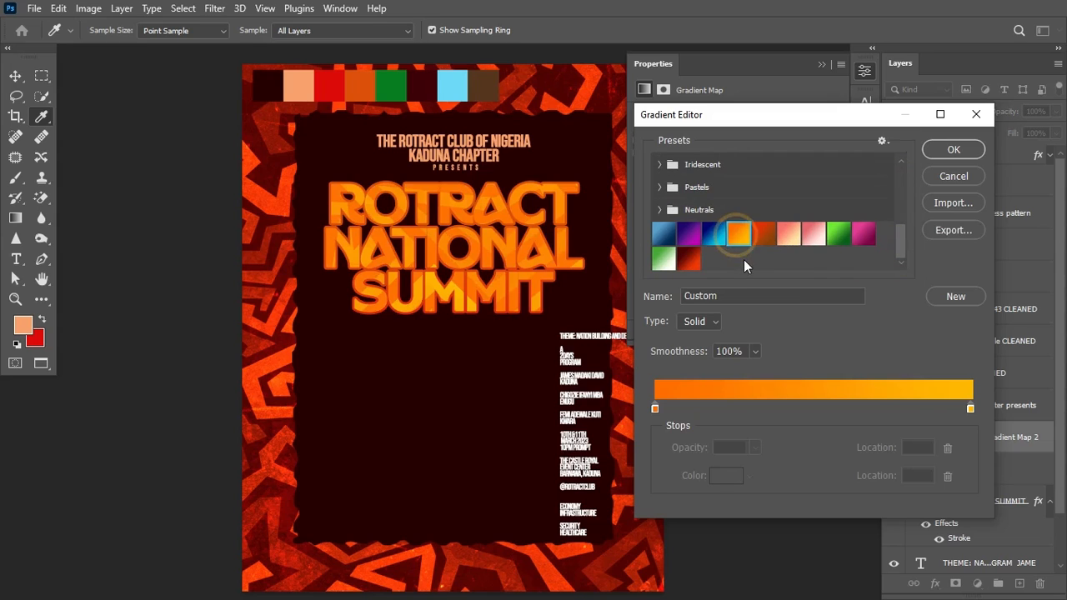
click(655, 409)
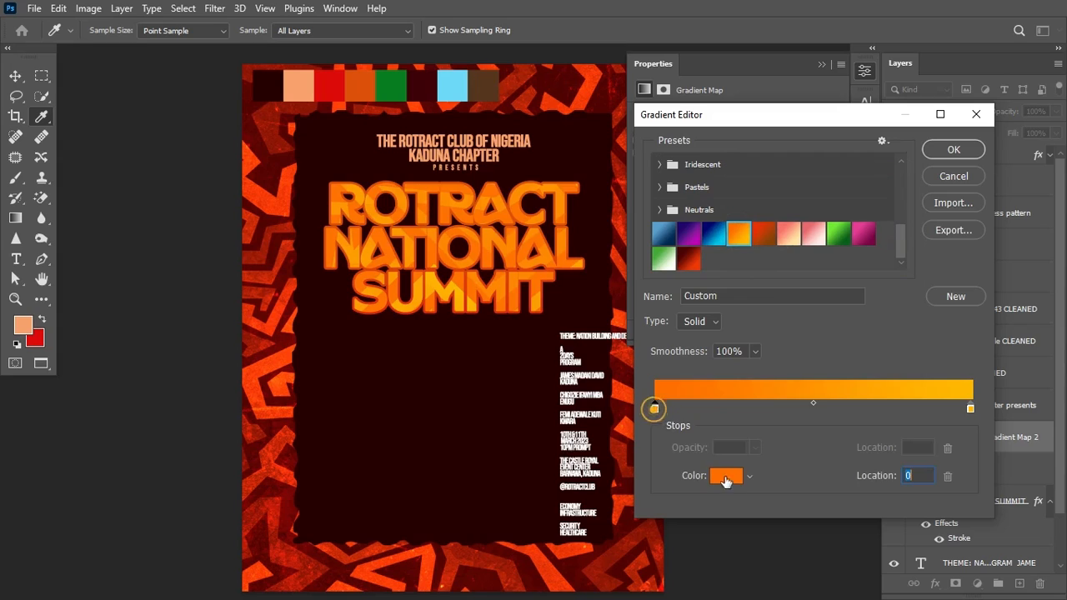
click(727, 475)
click(940, 414)
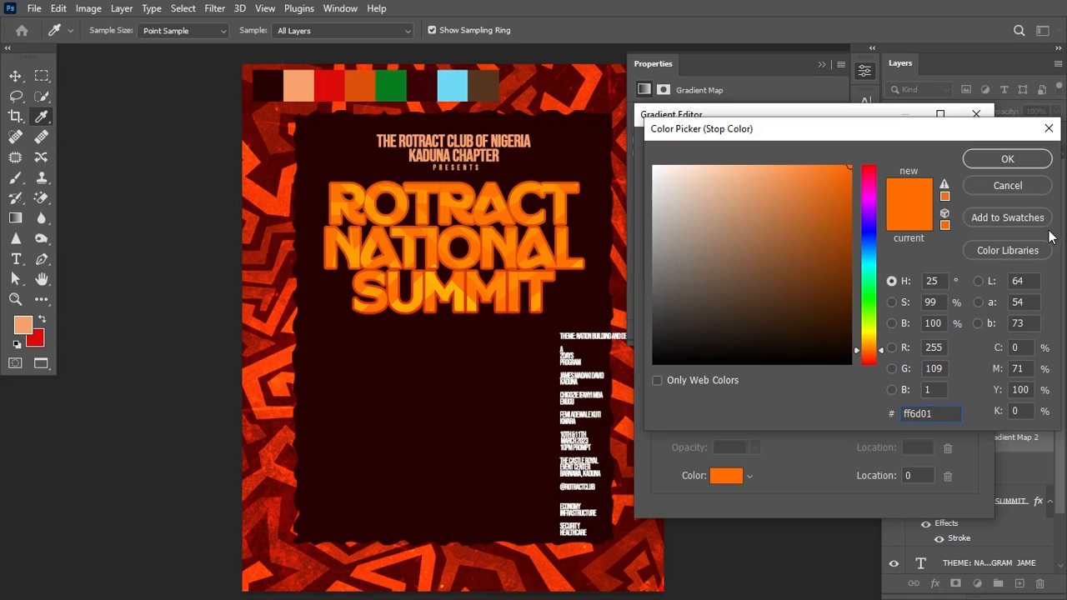
click(1006, 184)
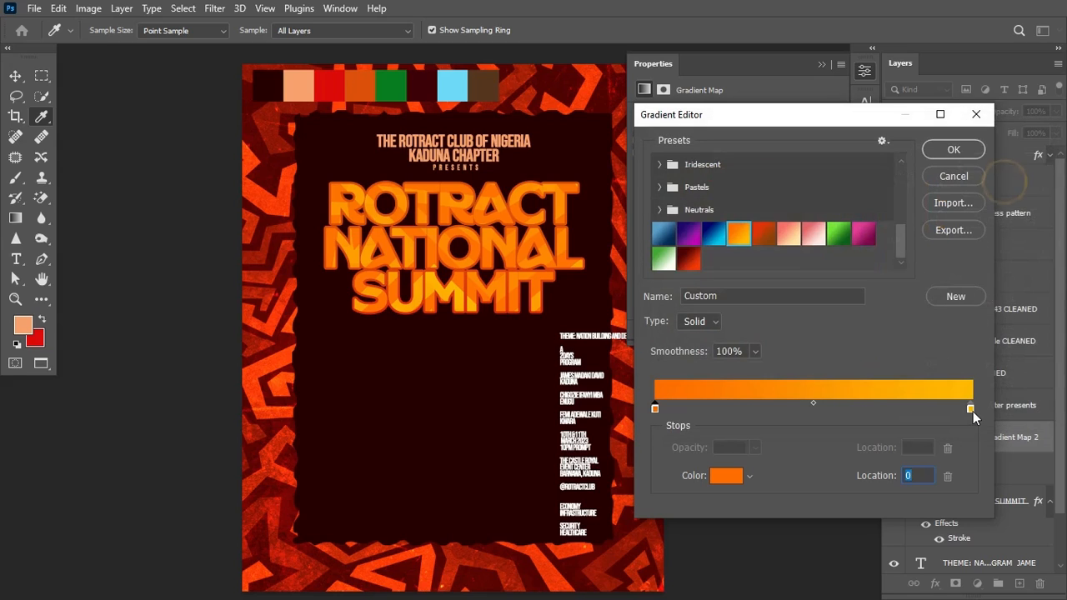
click(971, 409)
click(726, 477)
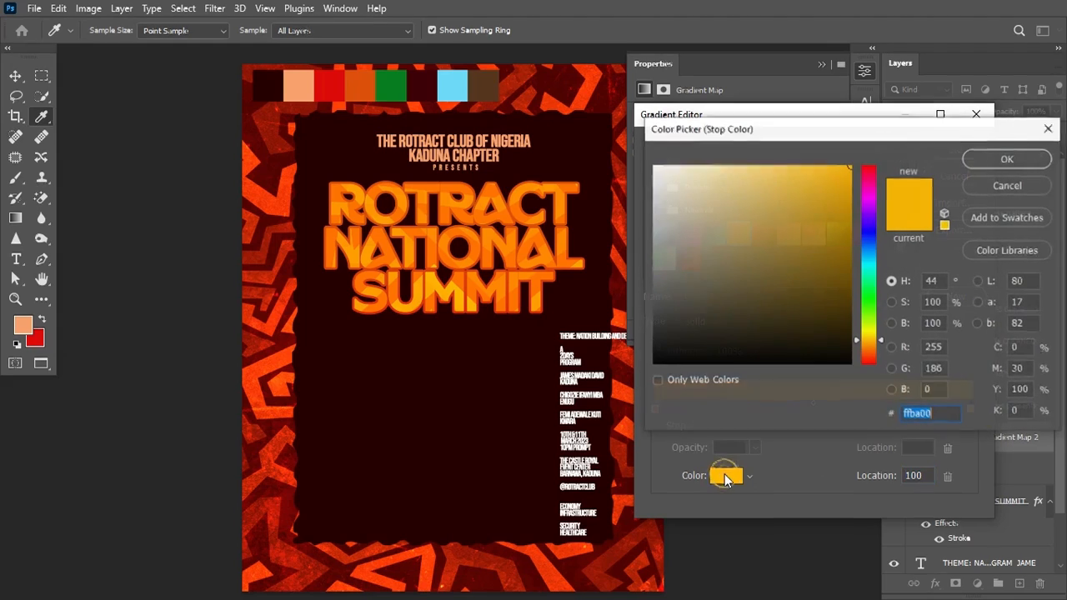
key(Return)
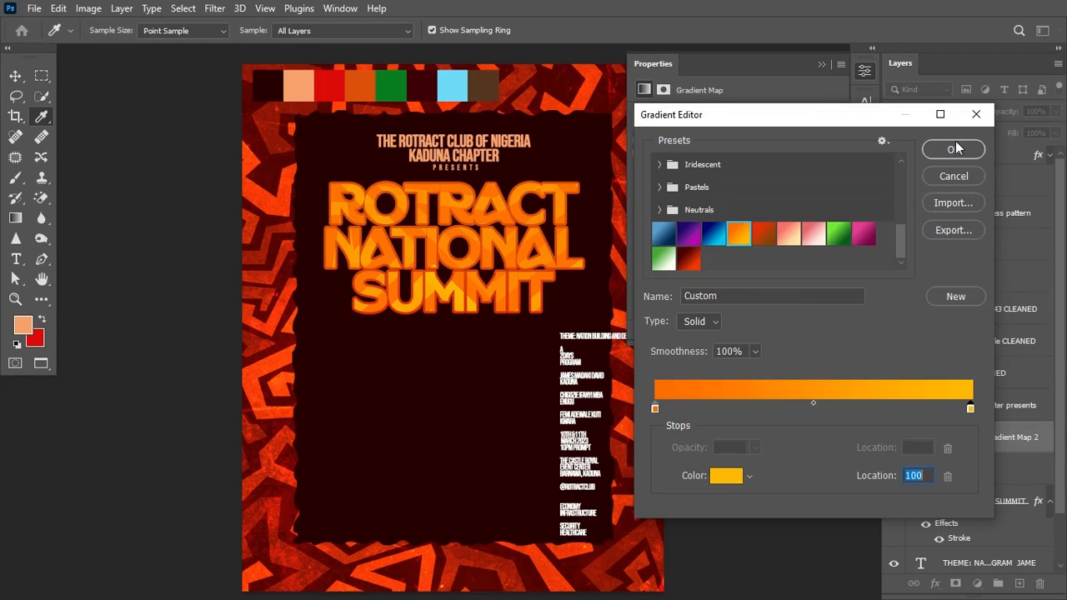
click(953, 150)
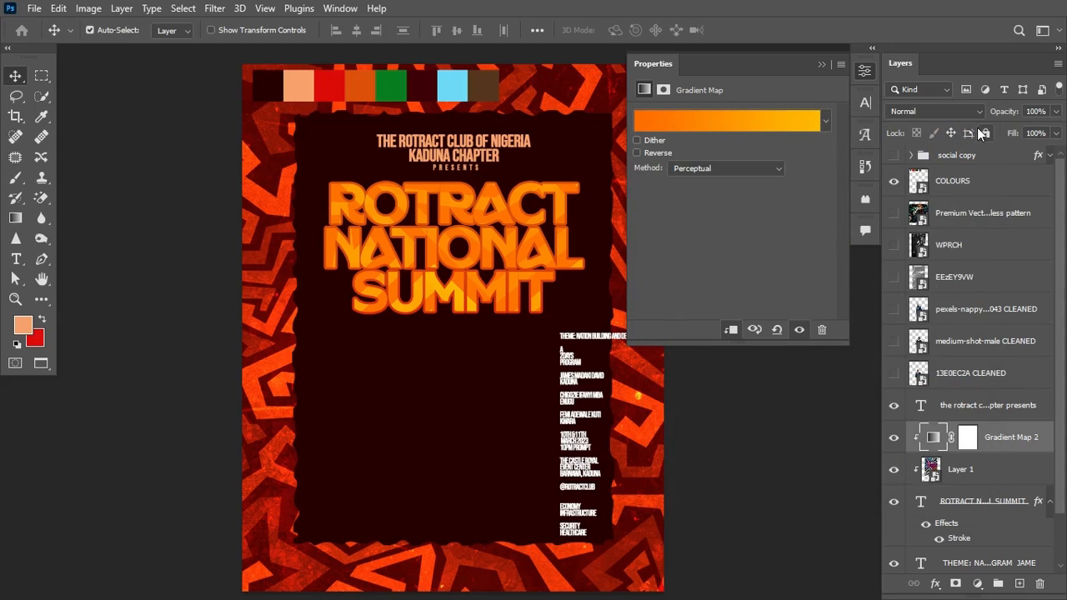
click(821, 64)
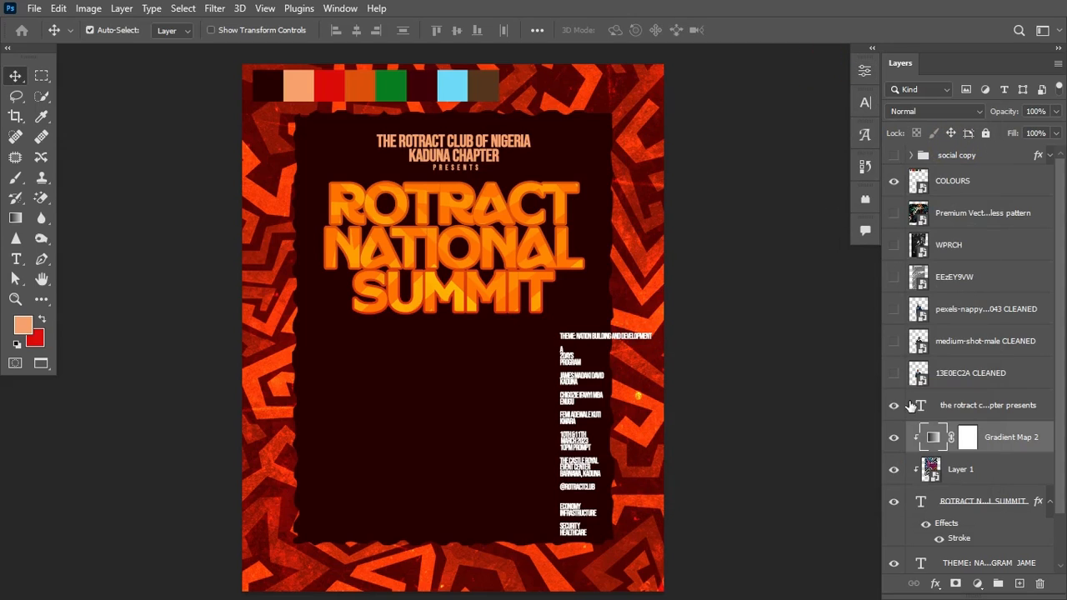
Step: Paste the THEME: NATION BUILDING AND DEVELOPMENT line as a new text layer below the title
key(t)
click(362, 342)
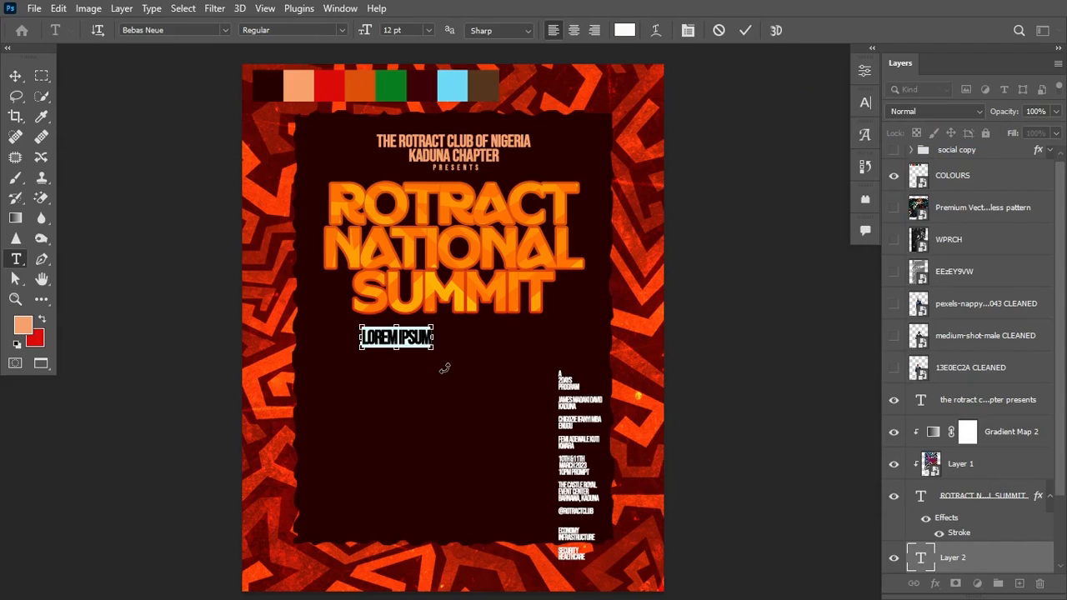
text(THEME: NATION BUILDING AND DEVELOPMENT)
key(ctrl+Return)
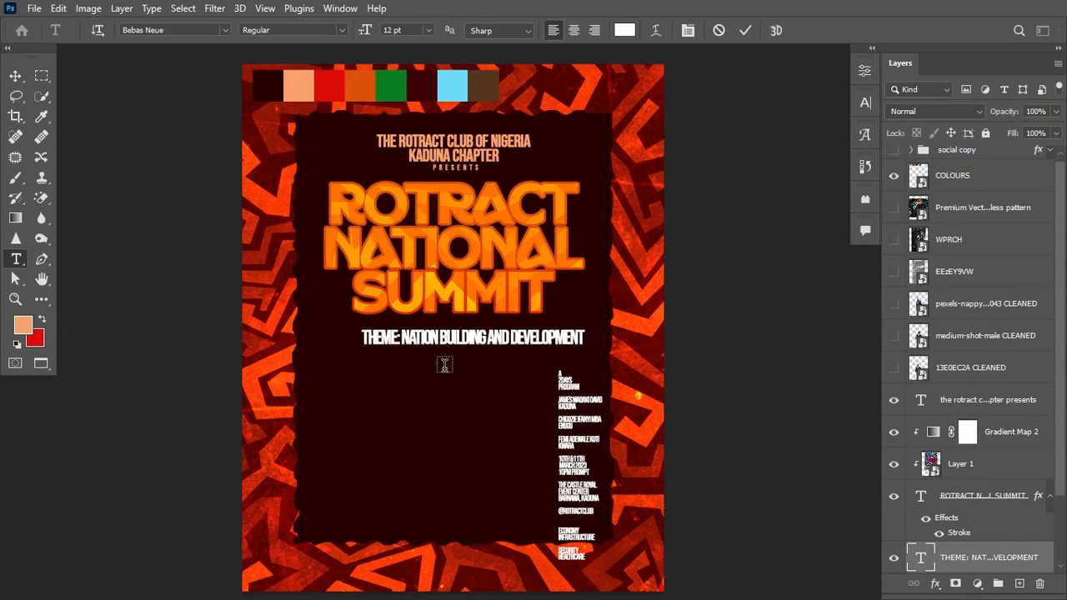
Step: Colour the word 'THEME:' red using the palette strip
click(547, 336)
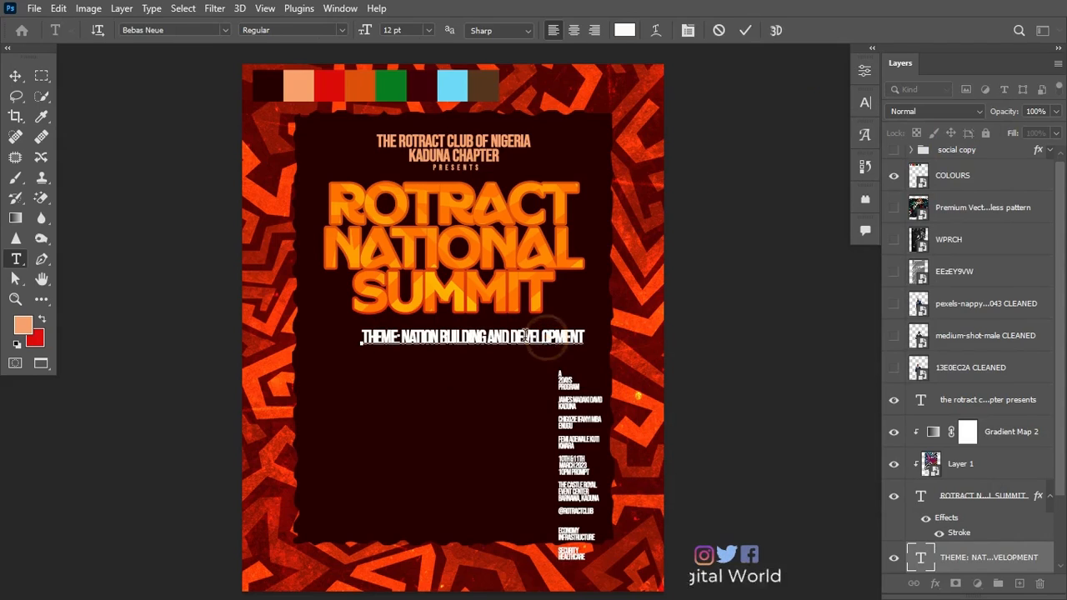
drag(400, 333, 360, 335)
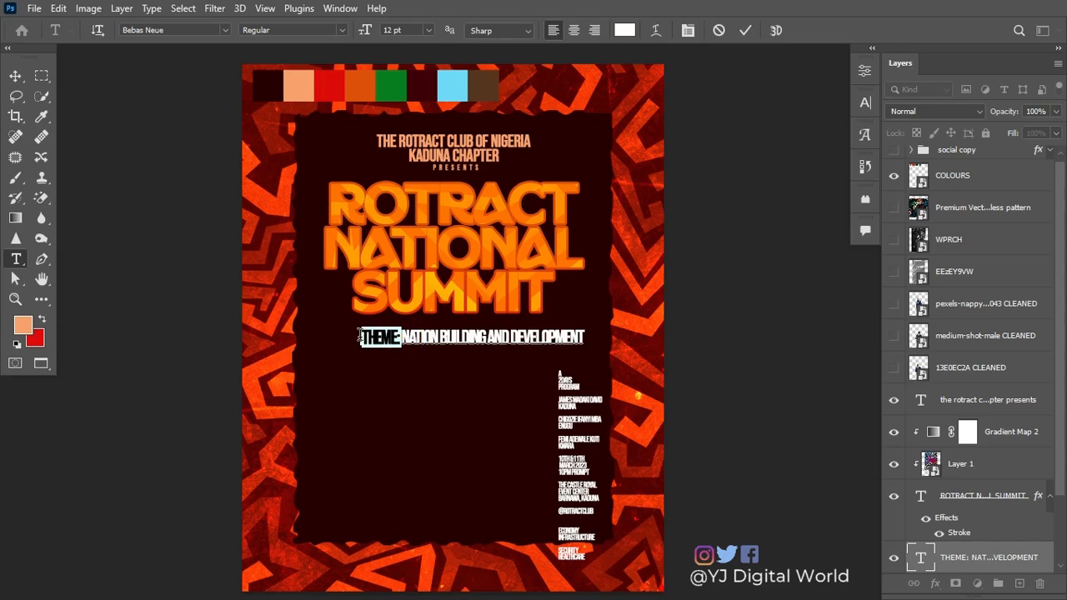
click(625, 30)
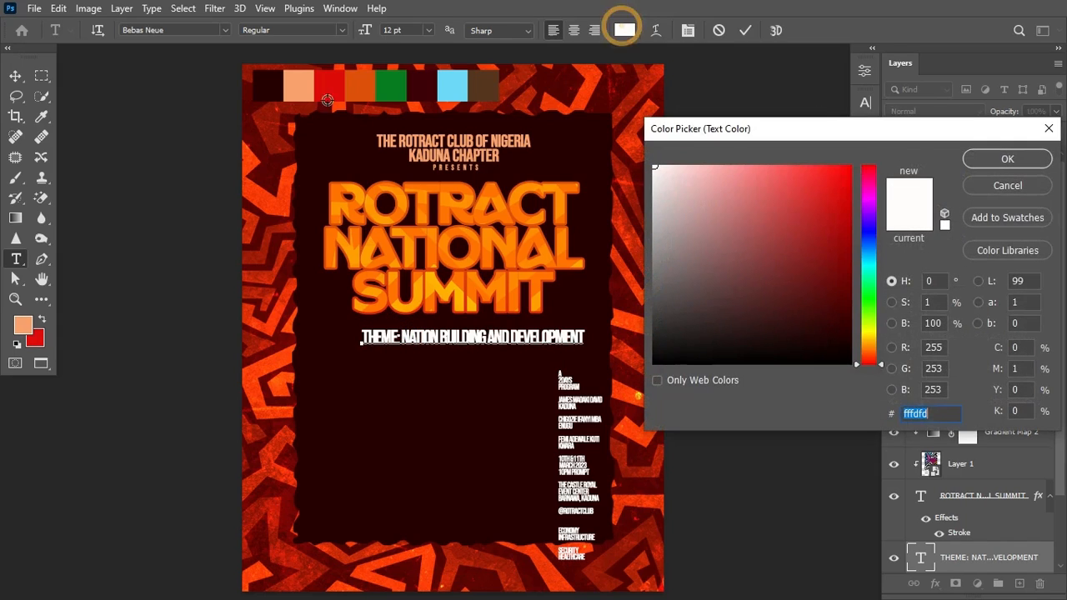
click(330, 87)
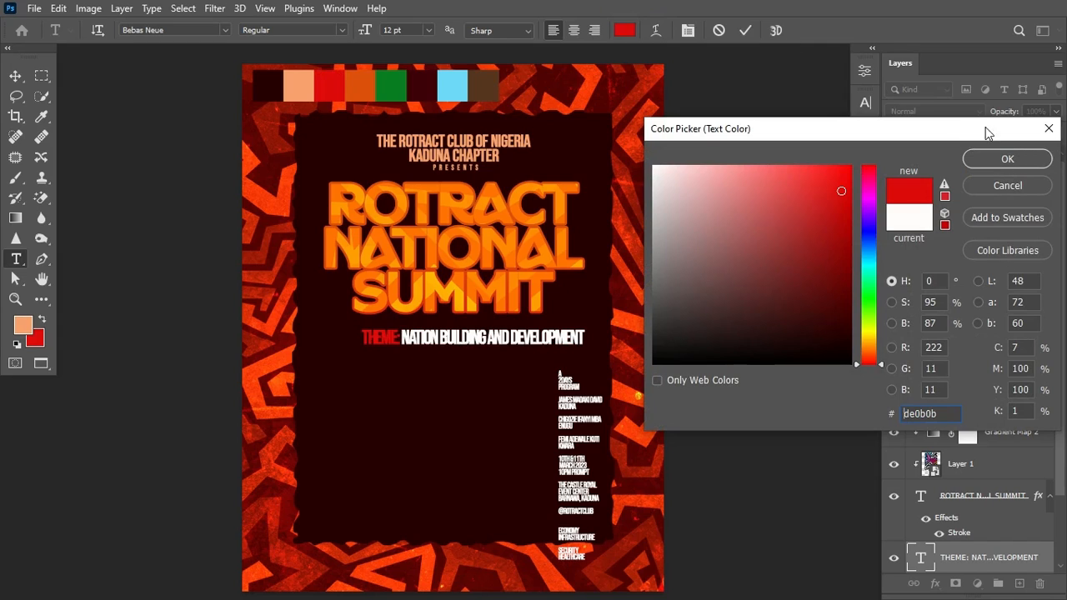
click(1002, 164)
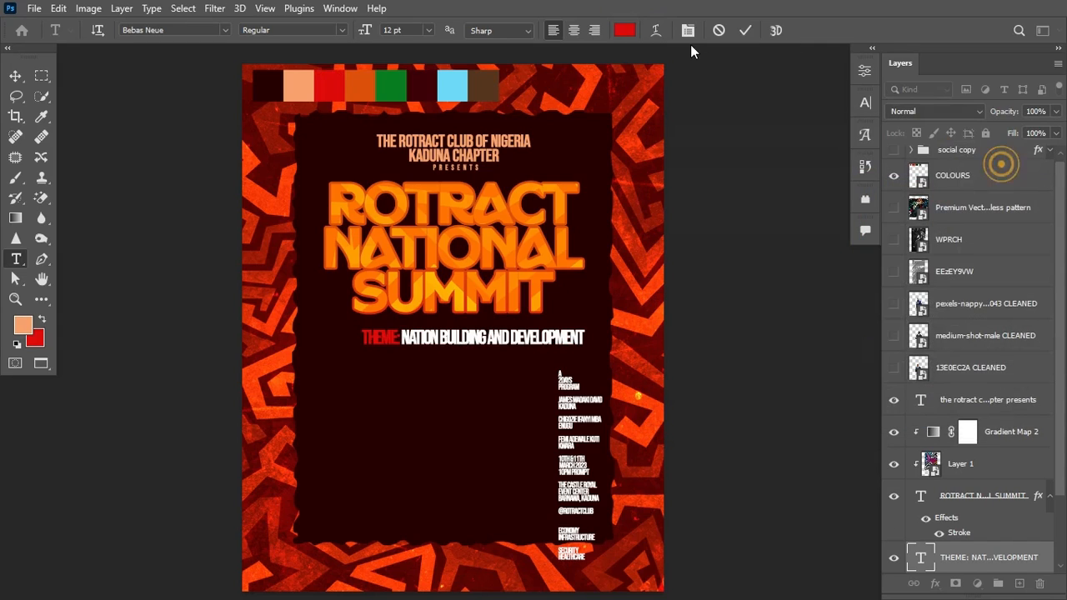
click(746, 30)
Step: Set the theme line's tracking to -20
click(866, 104)
click(780, 160)
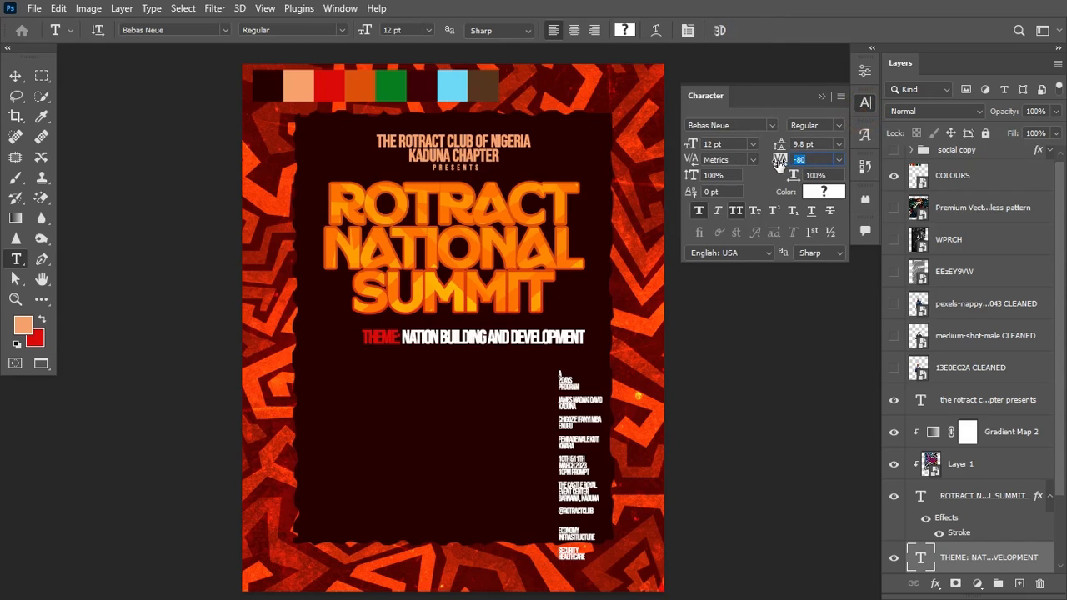
drag(776, 162, 776, 159)
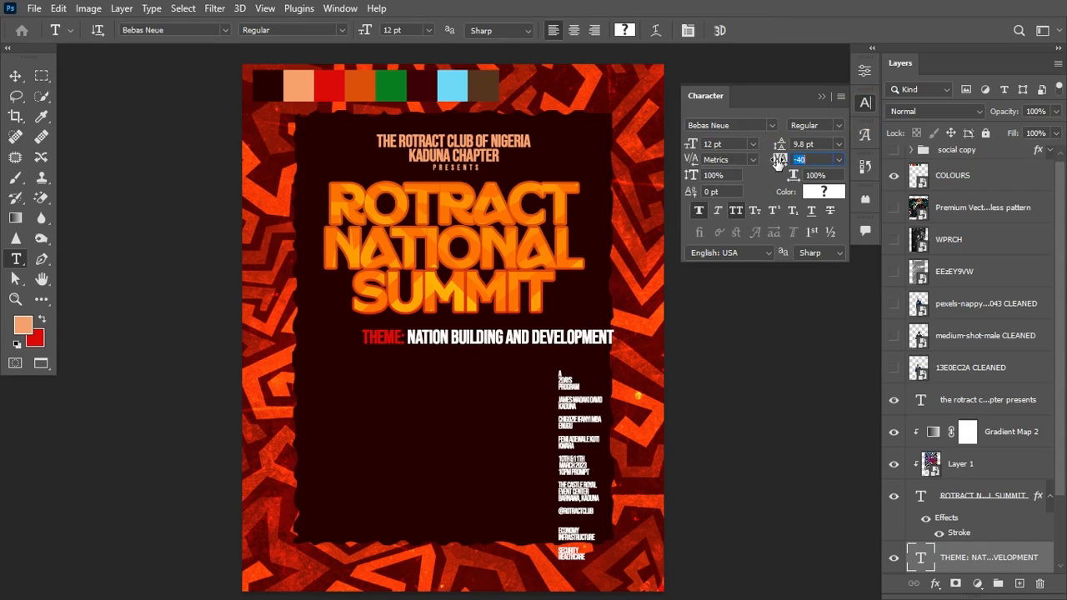
click(821, 98)
Step: Scale the theme line down to about 75%, centre it and nudge it up one pixel
key(ctrl+a)
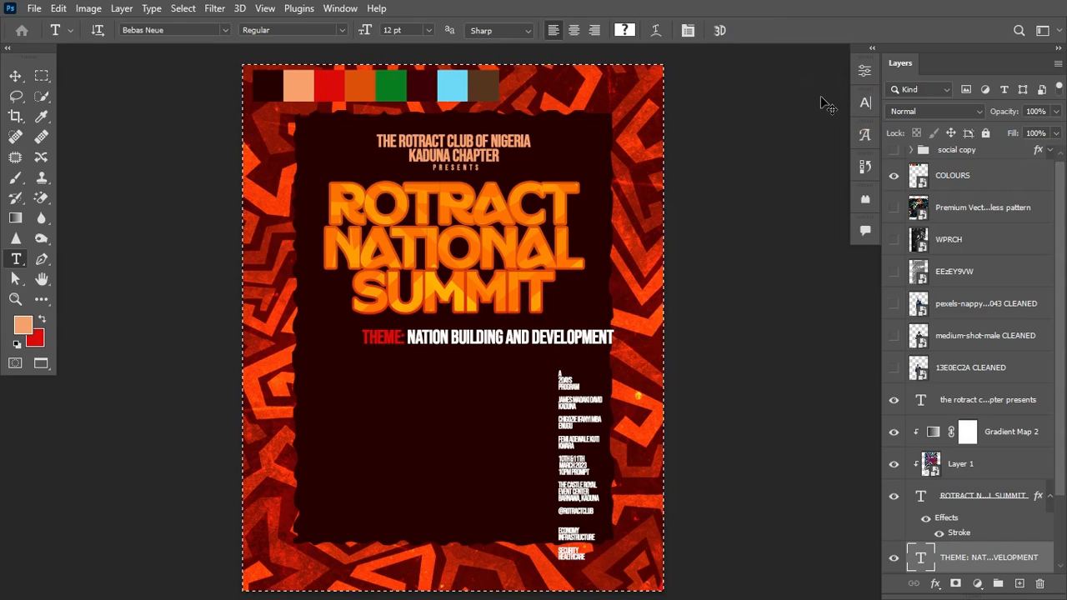
key(ctrl+d)
key(ctrl+t)
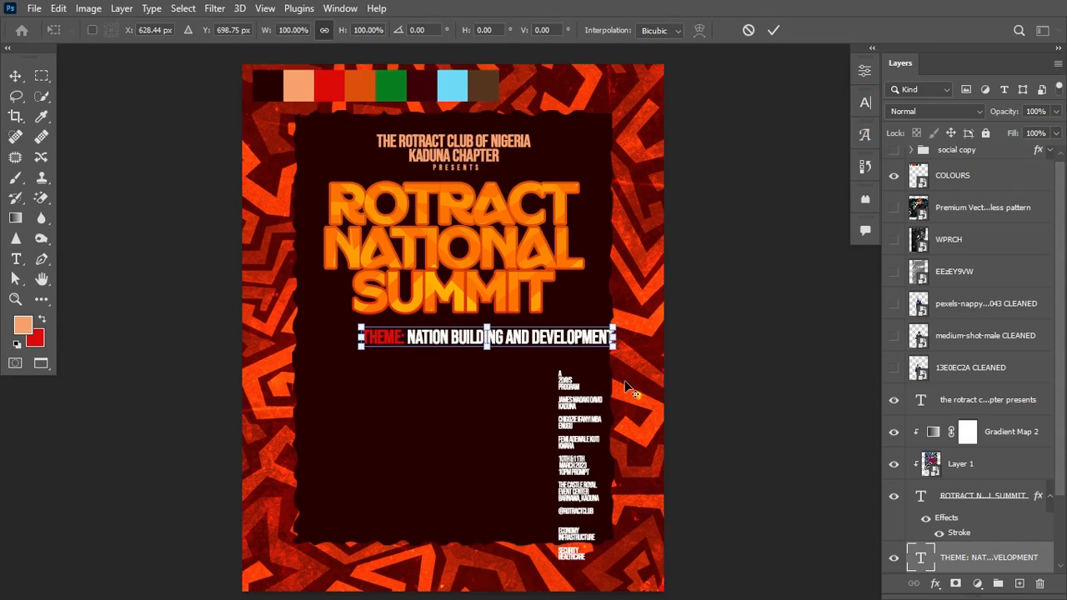
drag(613, 345, 531, 333)
key(Return)
key(Up)
key(Up)
key(Up)
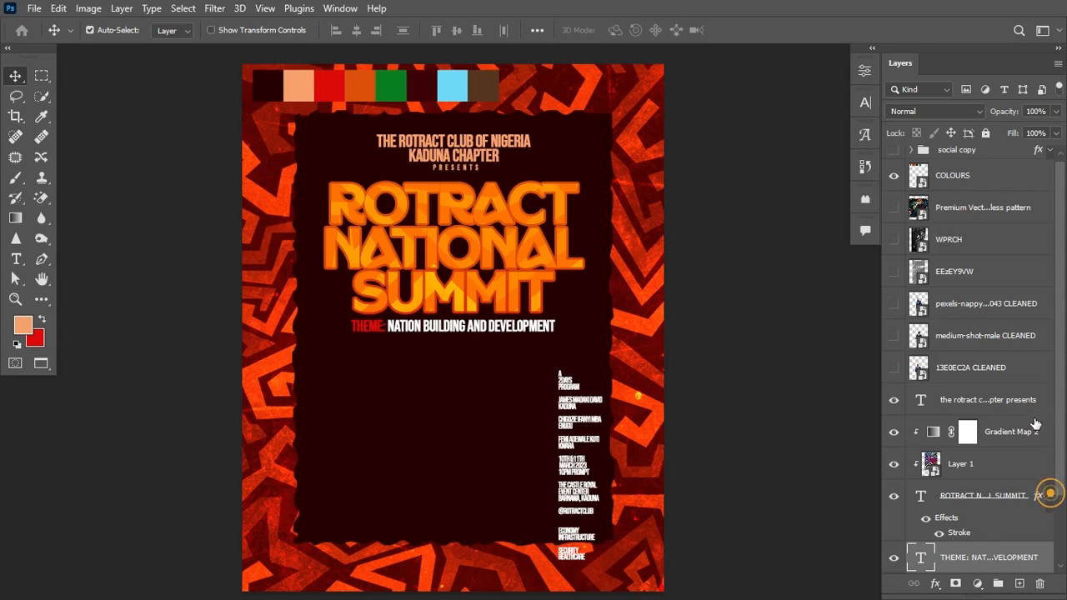
Step: Group the text layers from the club text to the theme line into a group named THEME
click(1049, 495)
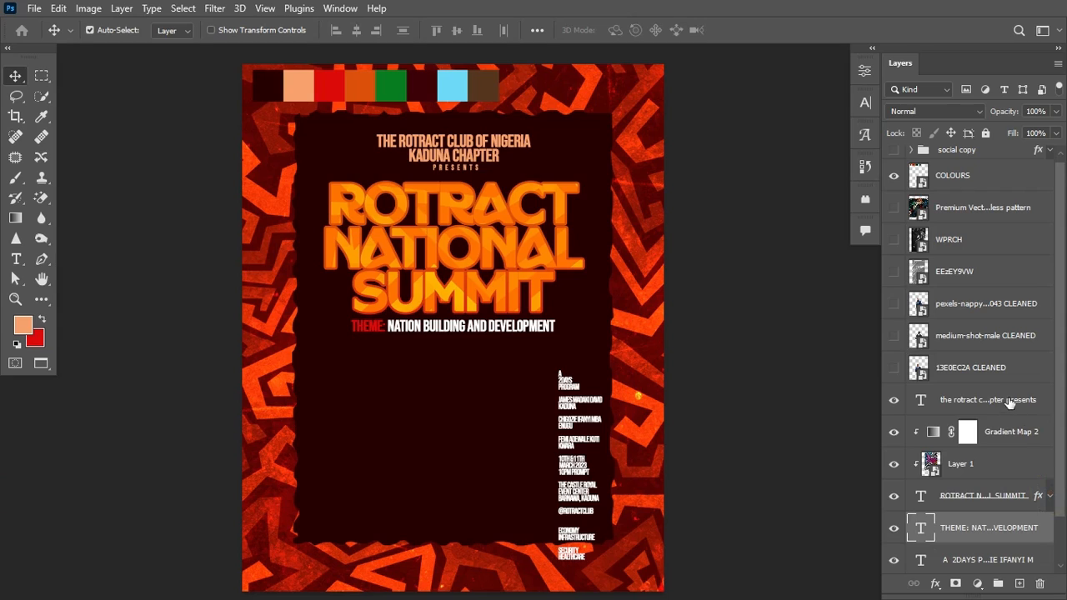
shift+click(1010, 402)
key(ctrl+g)
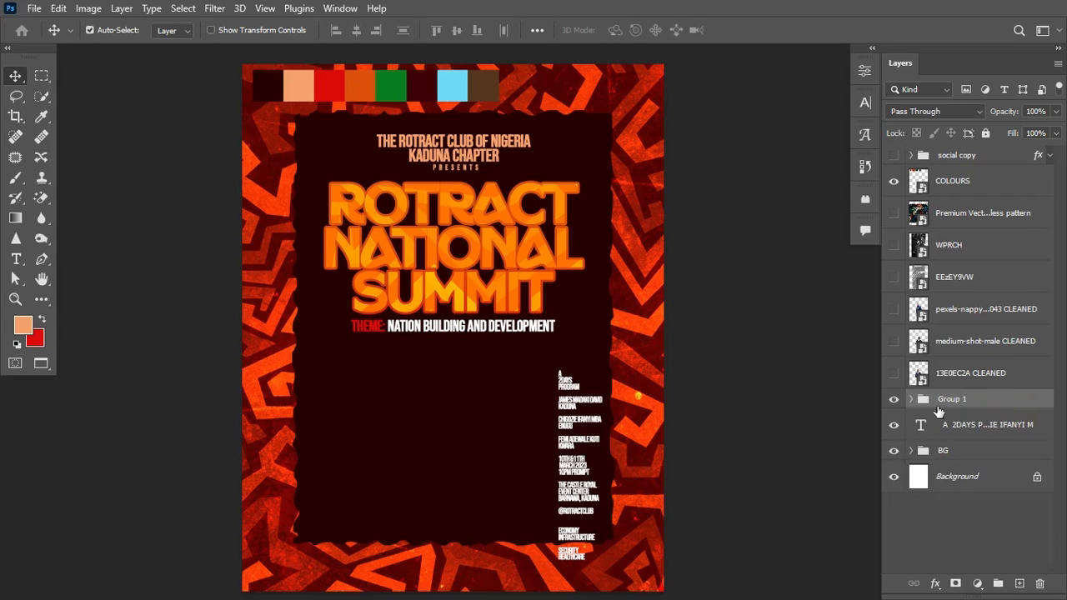
click(895, 400)
text(ME)
key(Return)
Step: Move the club presents text layer out of the THEME group
click(912, 399)
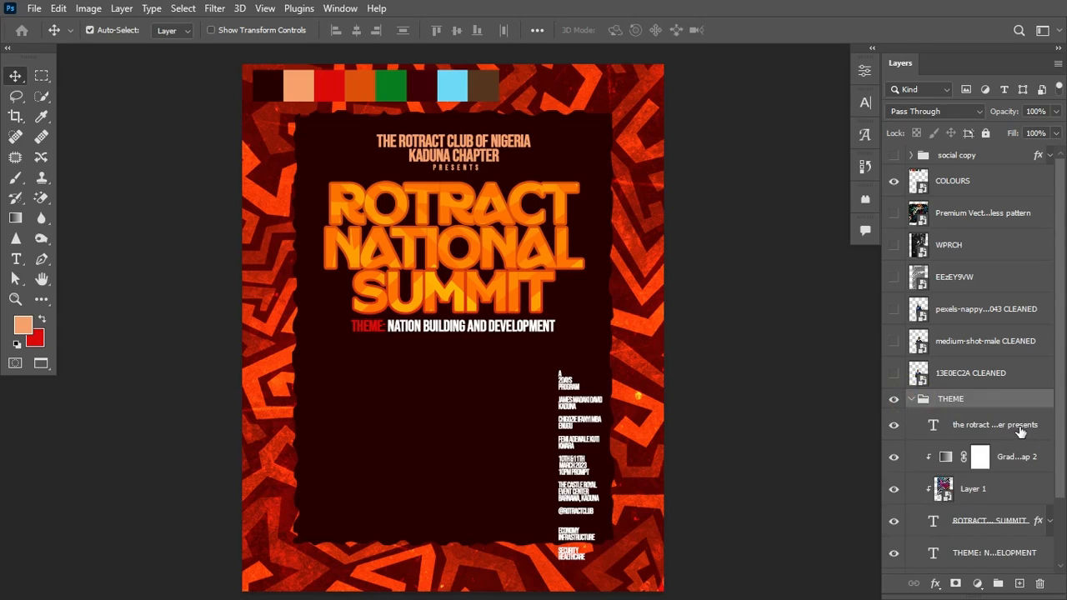
click(1011, 429)
drag(1008, 427, 934, 417)
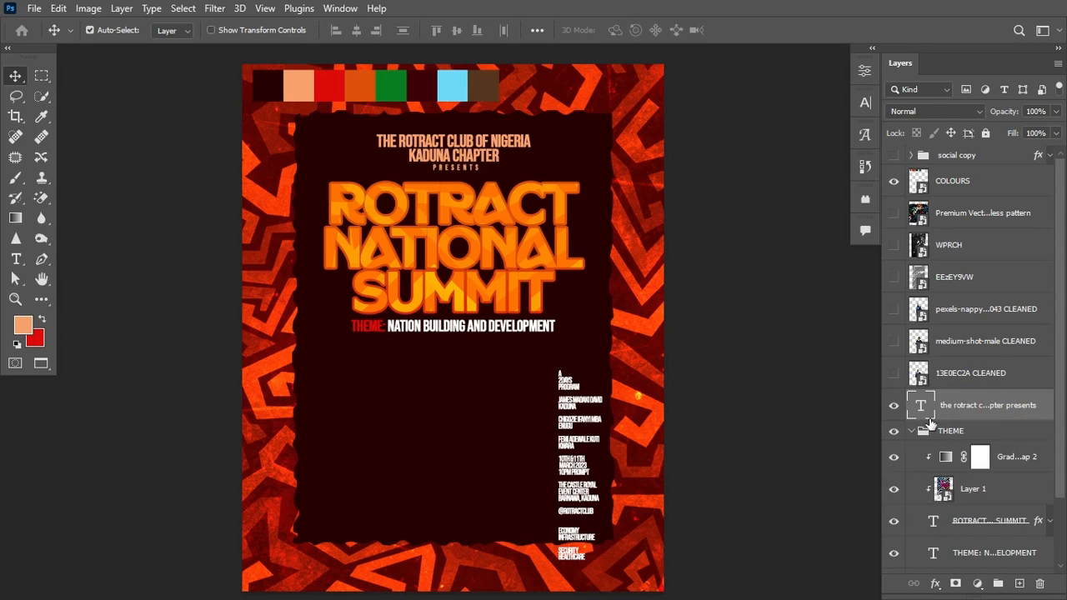
click(912, 432)
click(894, 431)
click(894, 431)
Step: Nudge the THEME group slightly lower with the arrow keys
click(988, 431)
key(Down)
key(Down)
key(Down)
key(Down)
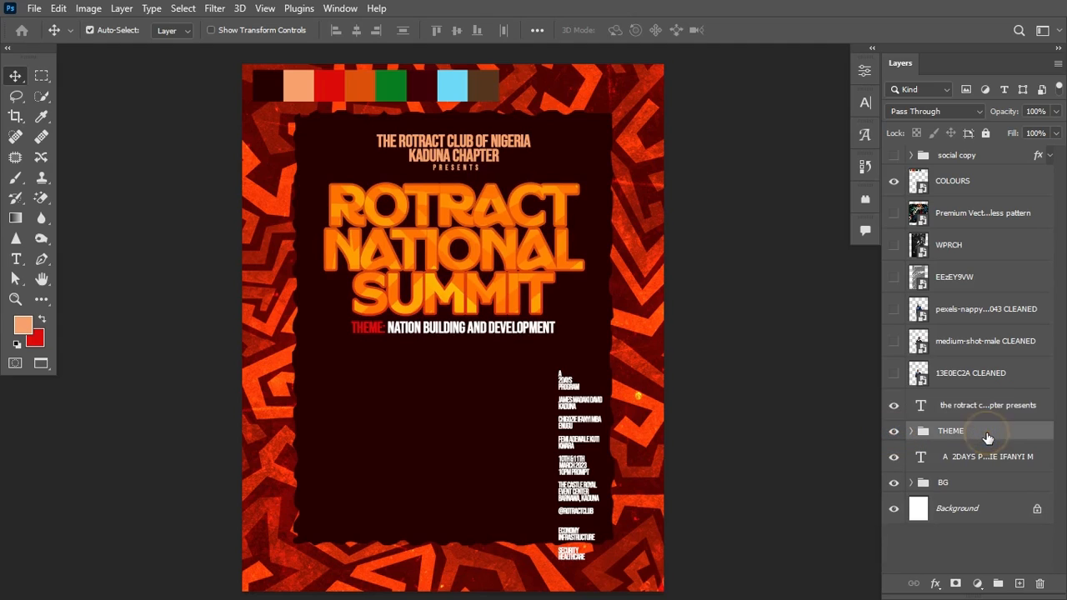
key(Down)
key(Down)
key(Down)
key(Down)
key(Down)
key(Down)
key(Down)
key(Down)
key(Down)
key(Down)
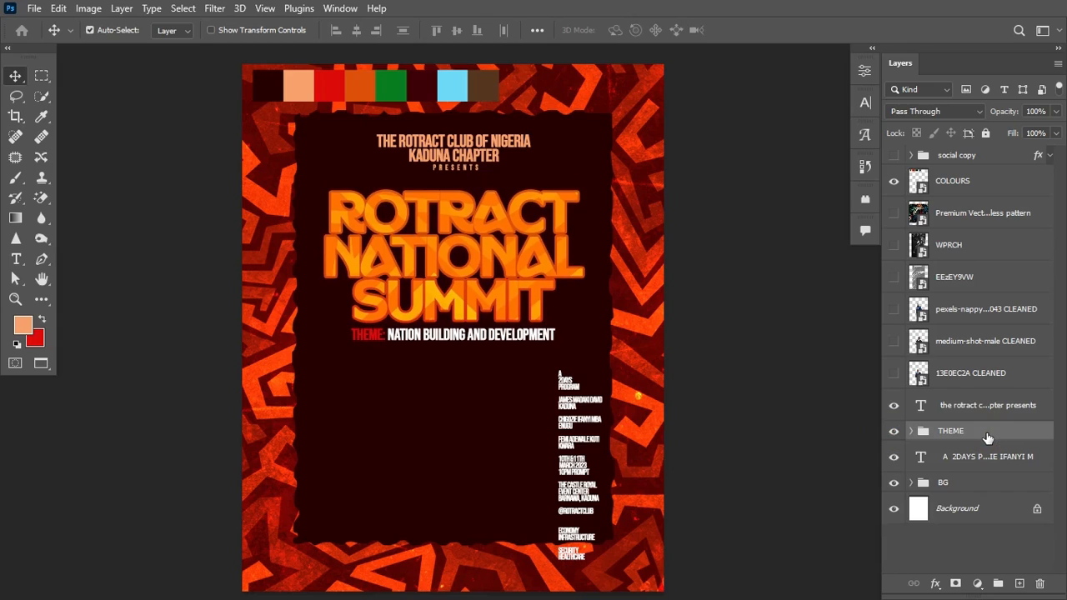
key(Up)
key(Up)
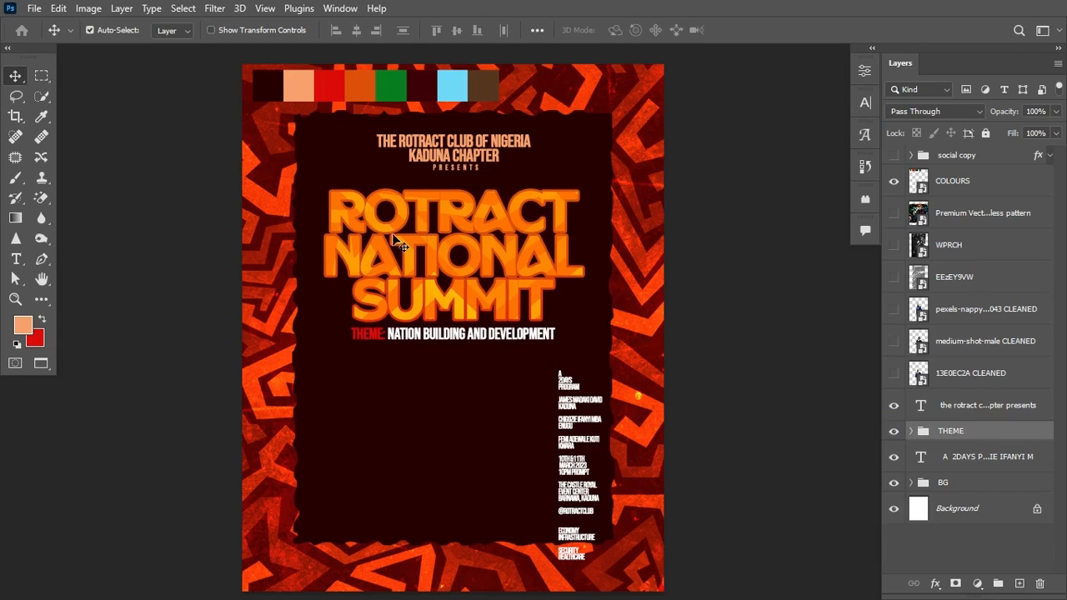
Step: Draw a peach 182 × 255 px rectangle below the theme line and Alt-drag copies into a row of three
click(43, 295)
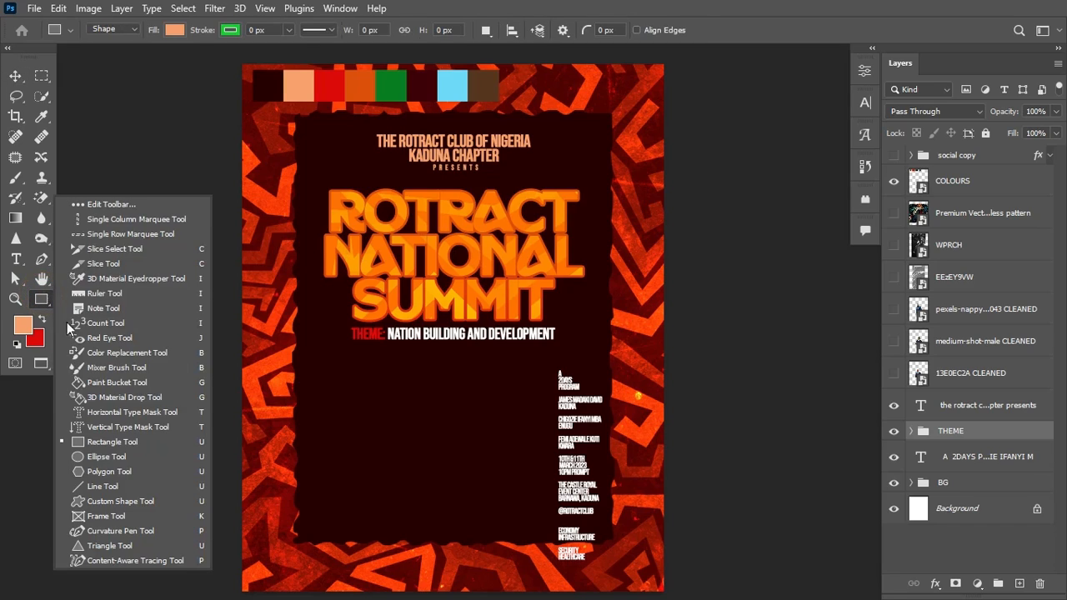
click(116, 445)
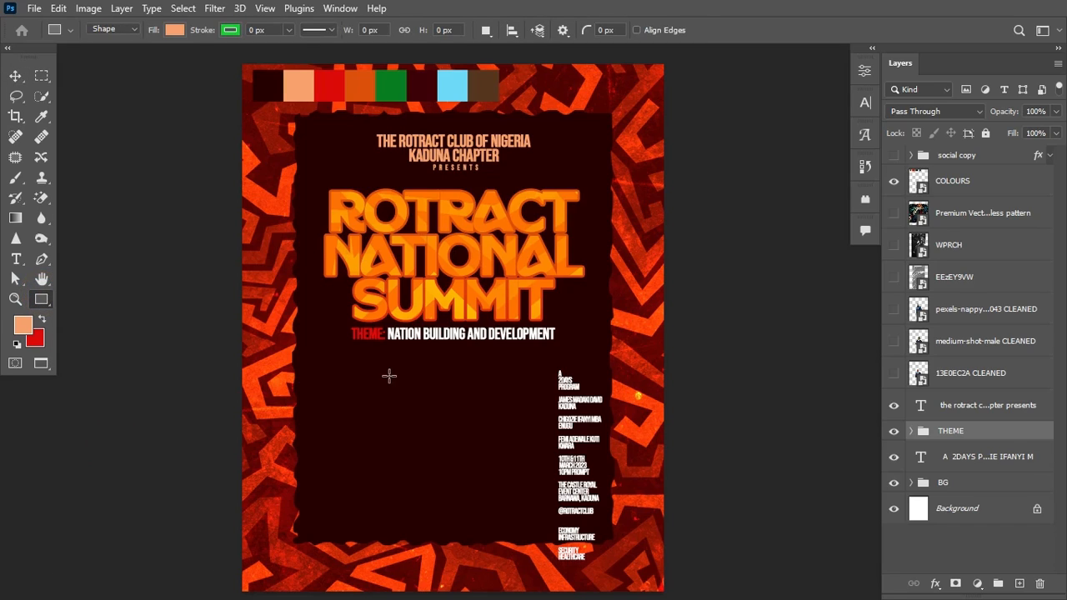
drag(337, 377, 410, 477)
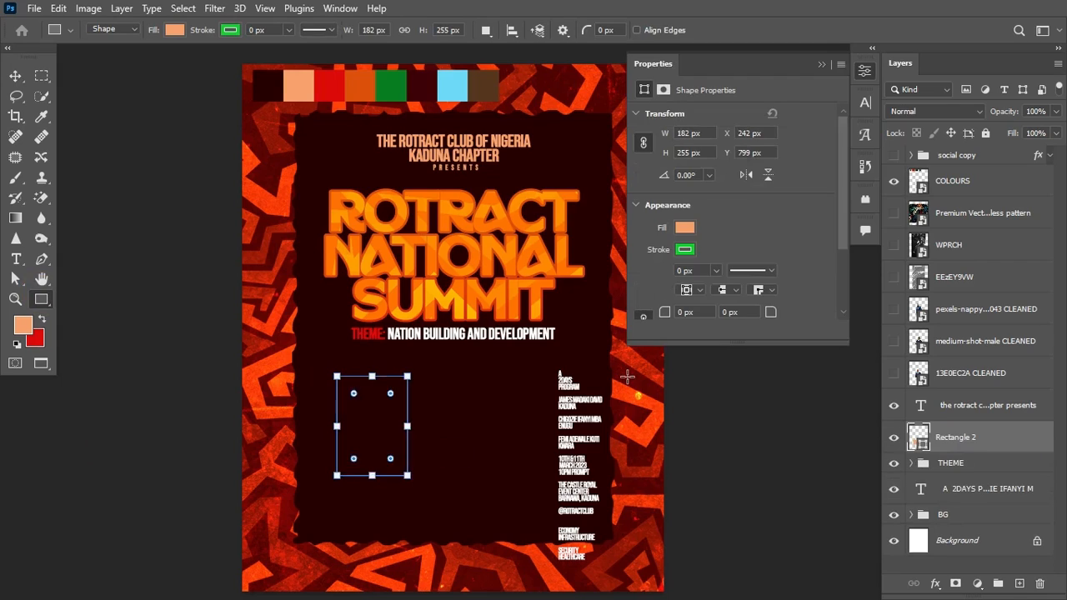
click(823, 65)
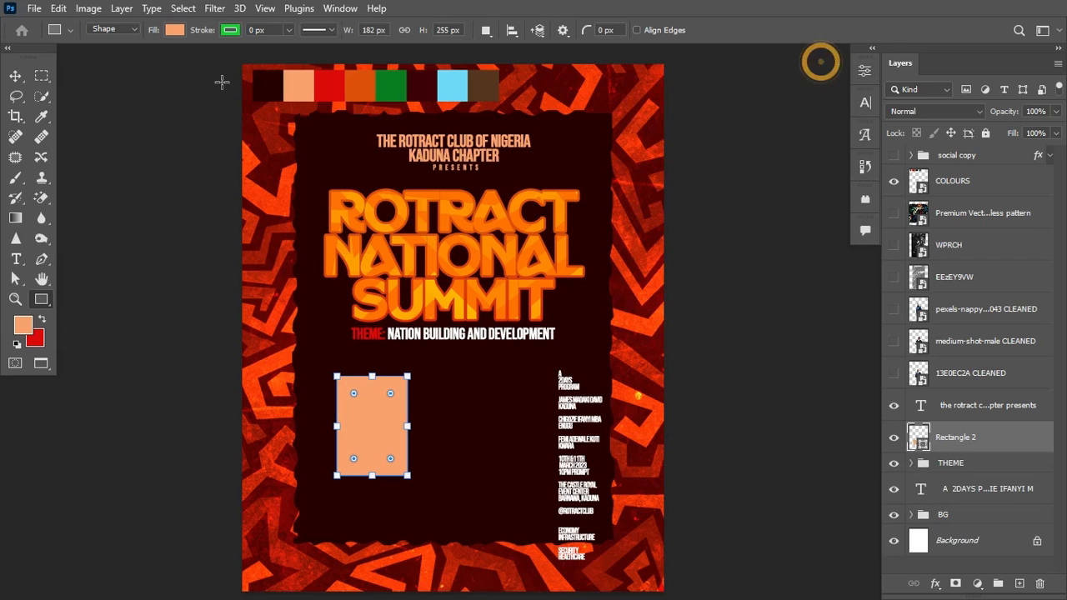
click(15, 76)
drag(373, 434, 536, 429)
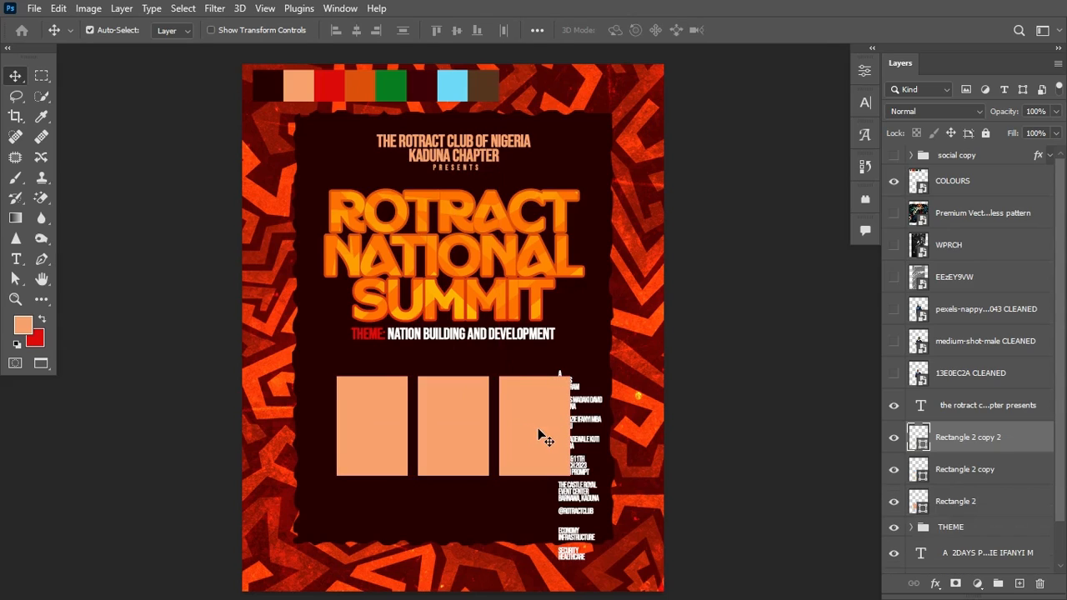
Step: Move the three rectangles up as a row, closer to the theme line
shift+click(974, 503)
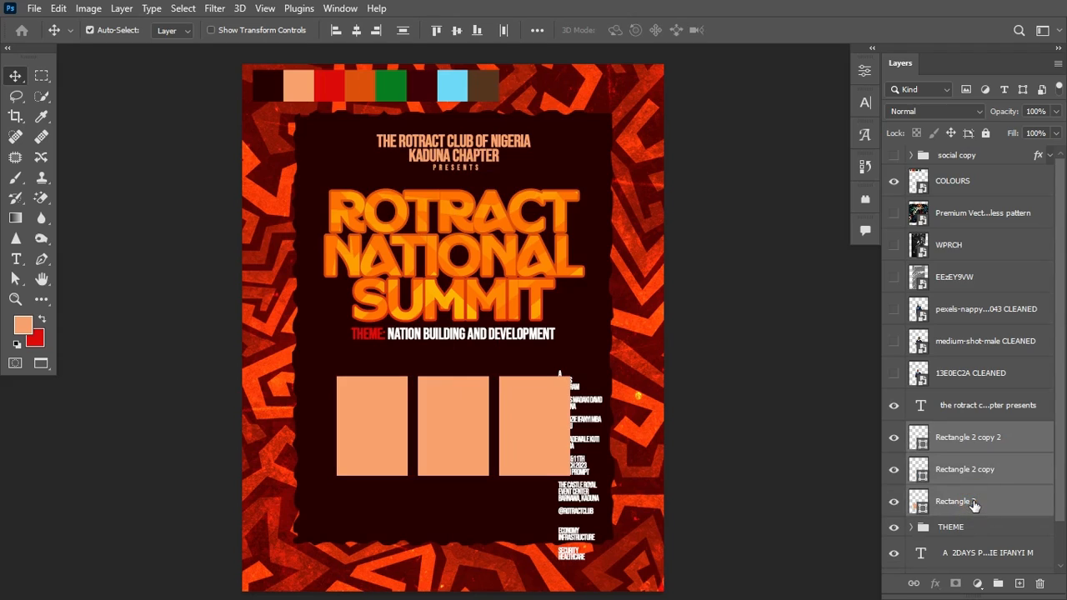
key(ctrl+a)
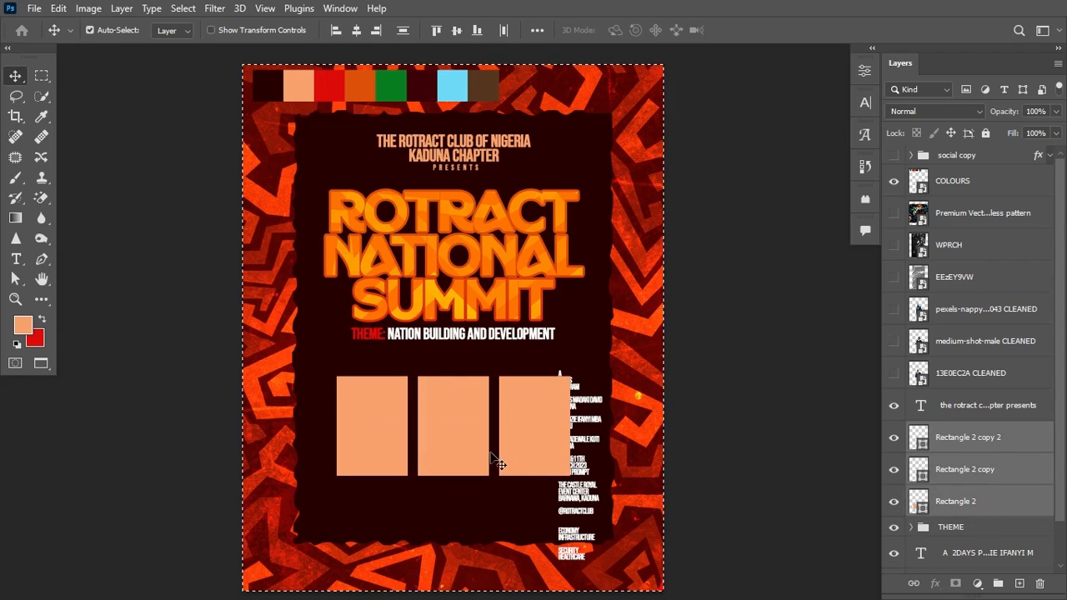
drag(464, 442, 466, 419)
key(ctrl+z)
key(ctrl+d)
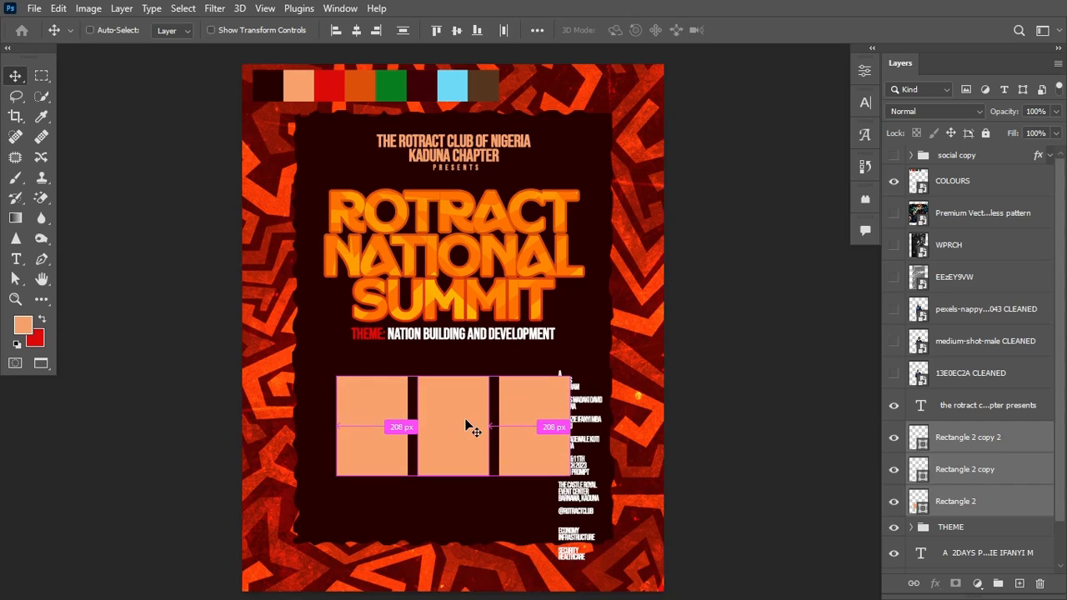
key(ctrl+t)
mouse_move(464, 419)
mouse_down()
mouse_move(460, 383)
mouse_move(466, 397)
mouse_up()
key(Up)
key(Up)
key(Up)
key(Up)
key(Up)
key(Up)
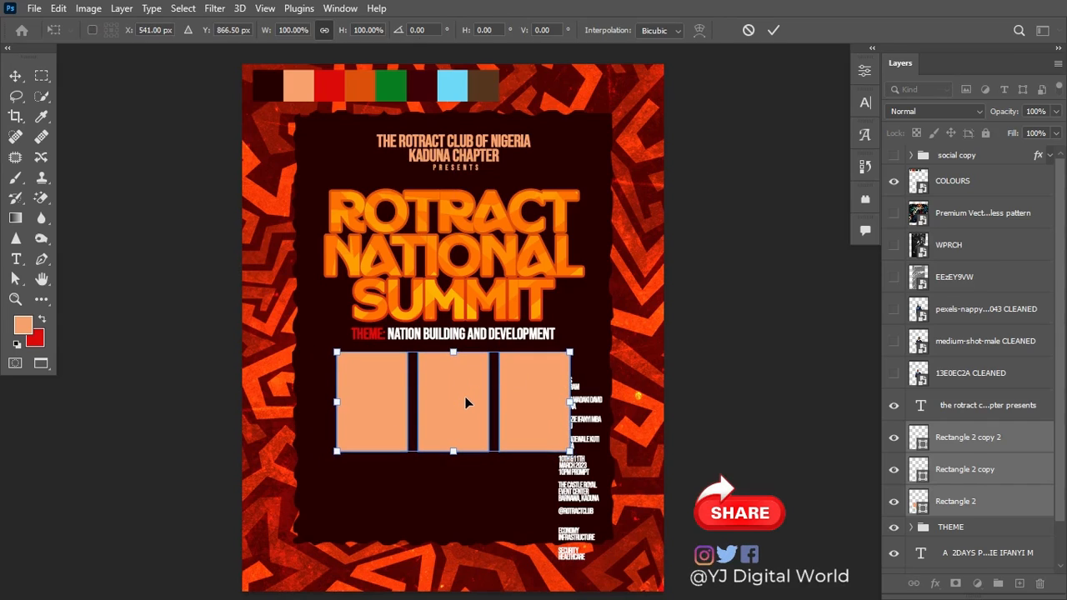
key(Return)
Step: Bring the event details text above the rectangles and place the pattern layer above the third rectangle
click(574, 487)
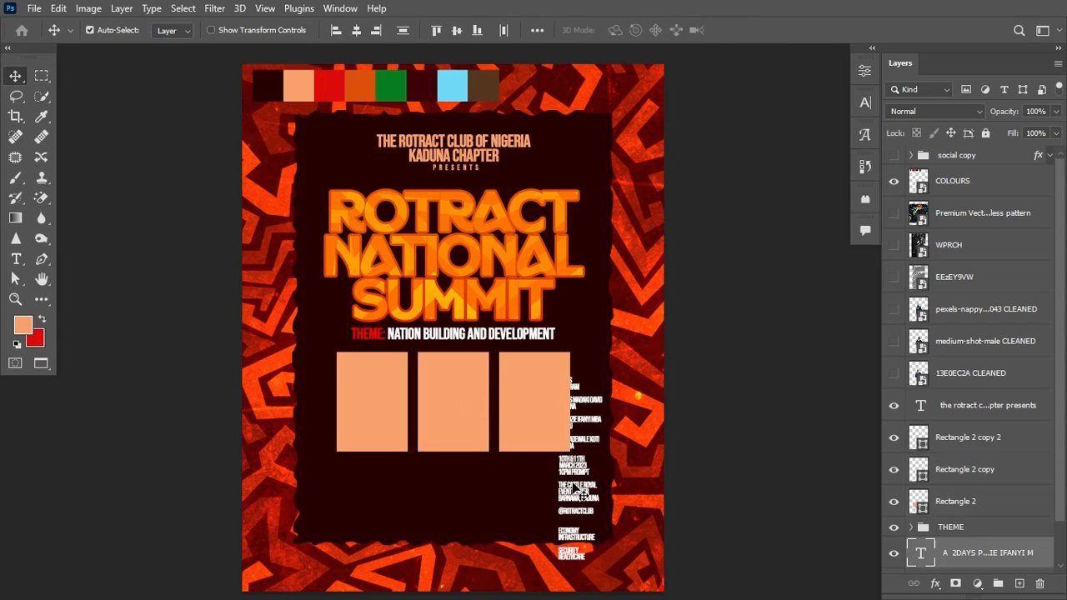
mouse_move(1000, 546)
mouse_down()
mouse_move(967, 309)
mouse_move(984, 198)
mouse_up()
drag(1001, 250, 997, 461)
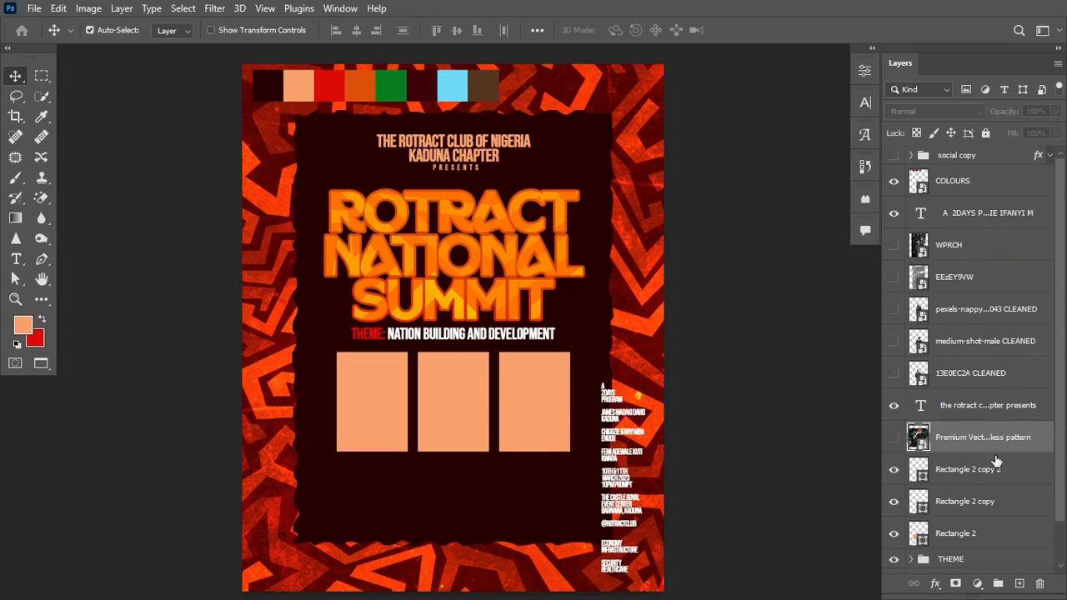
Step: Show the pattern layer, clip it into the third rectangle and shrink it to fit
click(893, 437)
alt+click(969, 452)
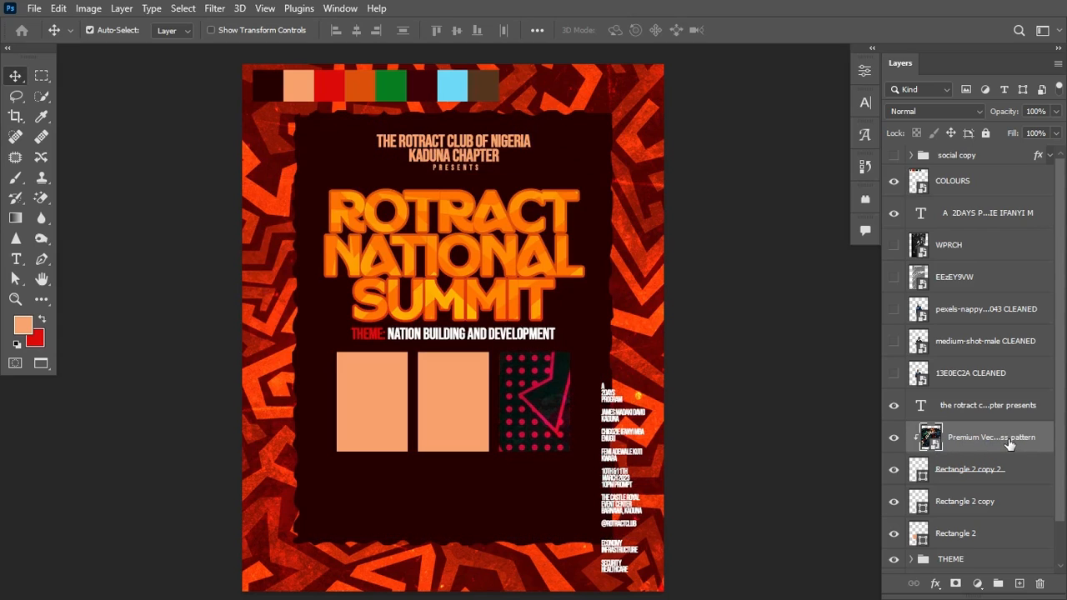
key(ctrl+t)
drag(664, 320, 575, 401)
key(Return)
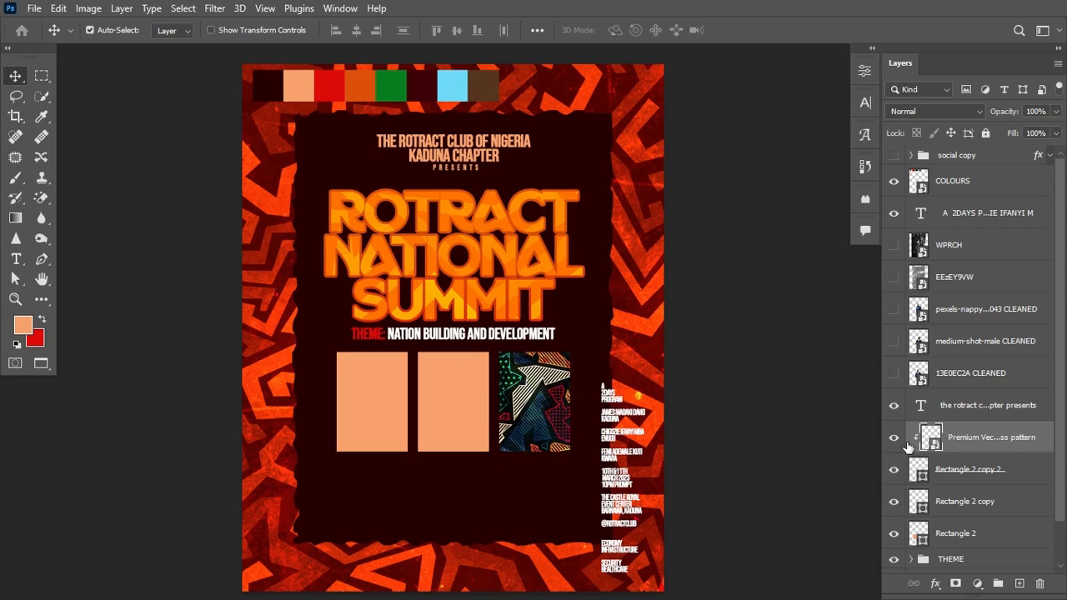
Step: Duplicate the pattern, clipping and positioning copies inside the second and first rectangles
drag(1000, 442, 1005, 486)
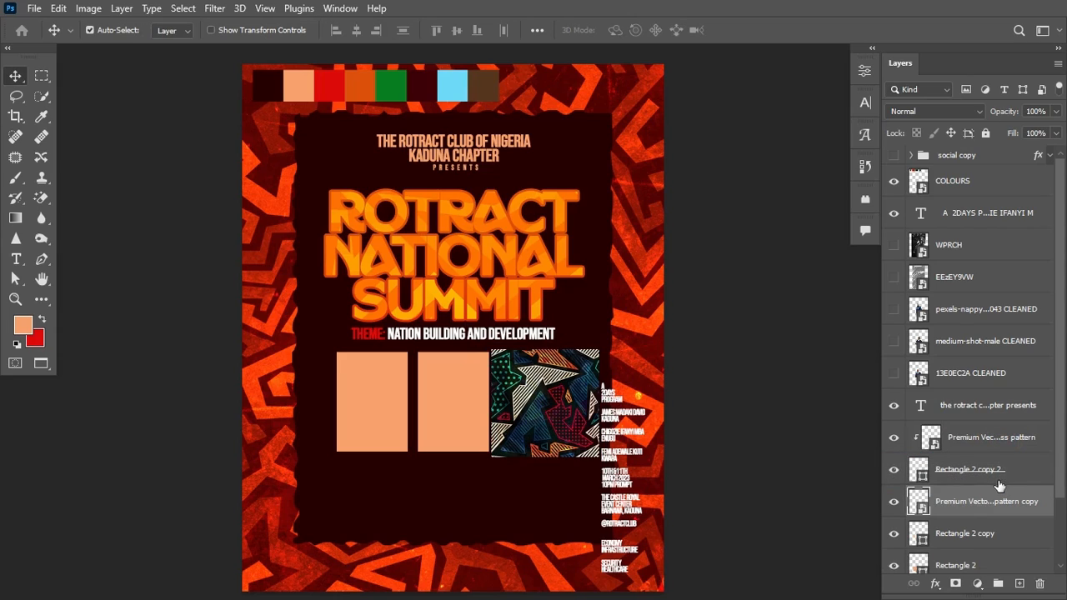
alt+click(969, 511)
key(ctrl+t)
drag(559, 392, 470, 392)
key(Return)
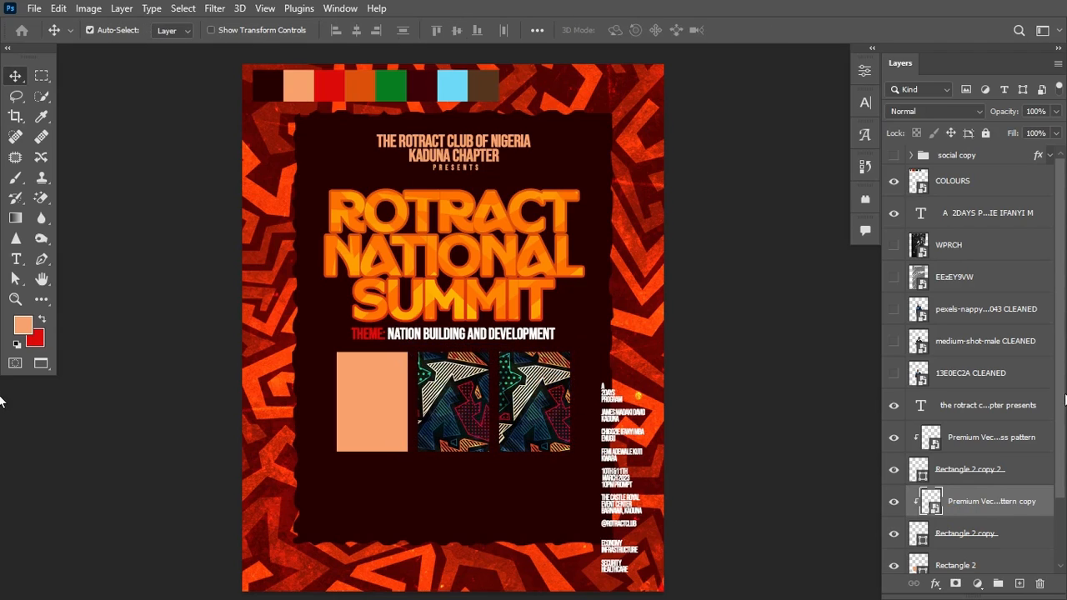
scroll(1065, 476, down, 3)
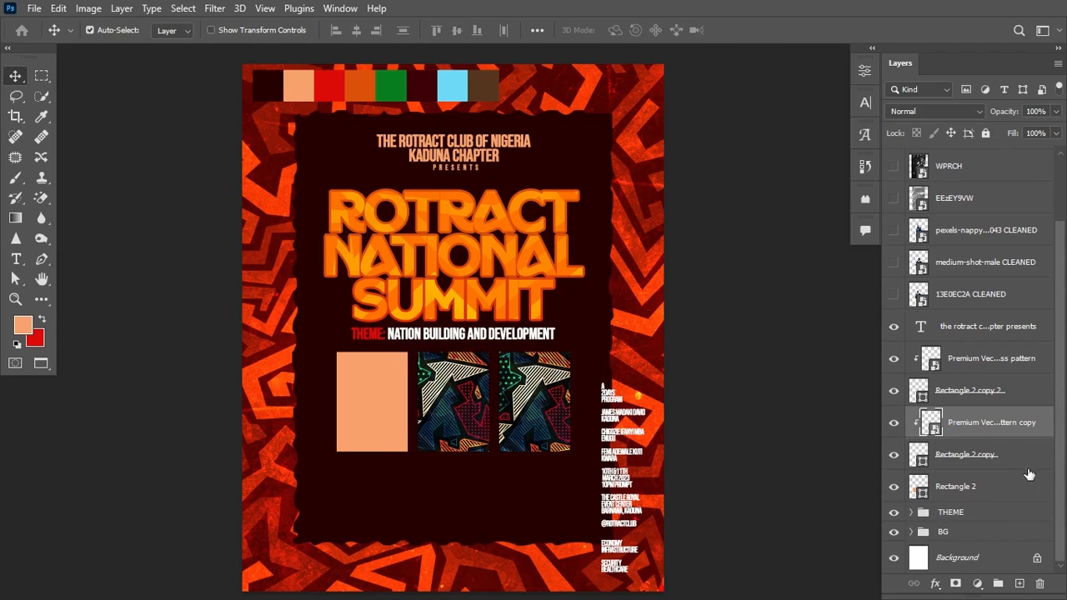
drag(1003, 425, 999, 479)
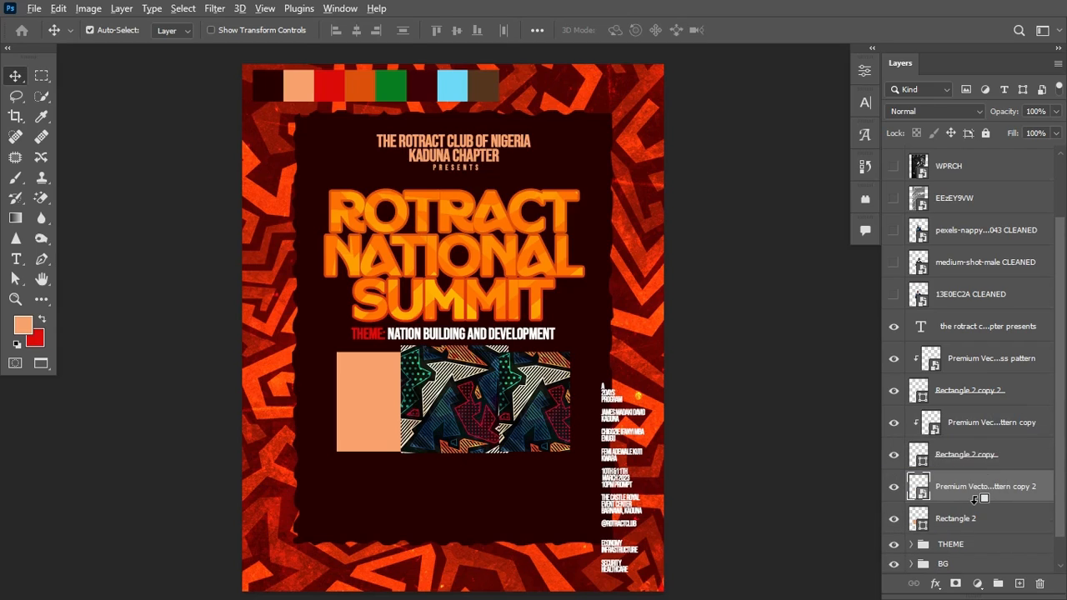
alt+click(976, 499)
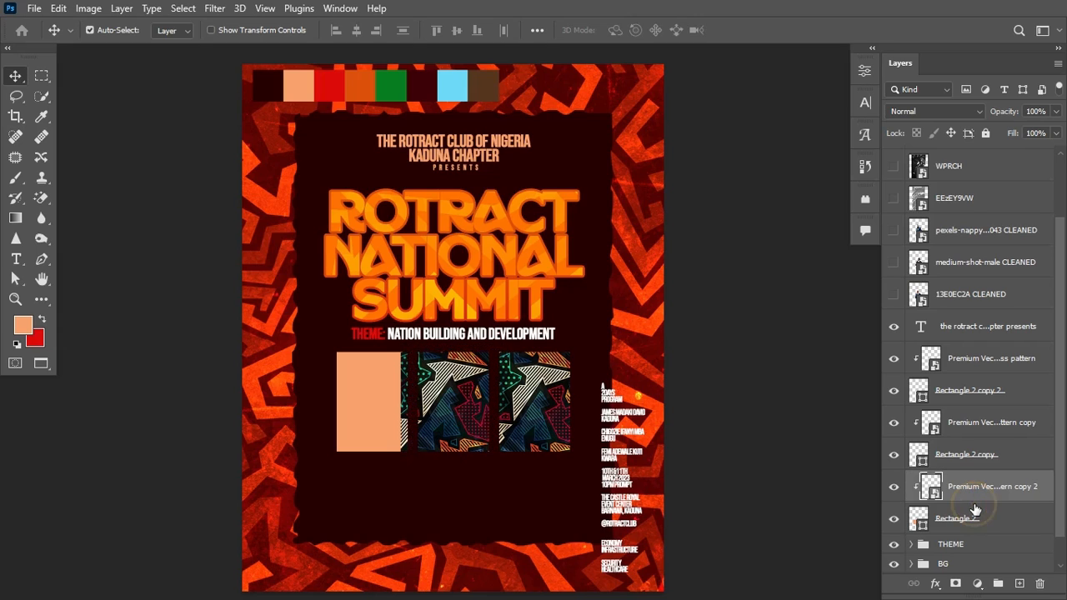
key(ctrl+t)
drag(417, 417, 322, 418)
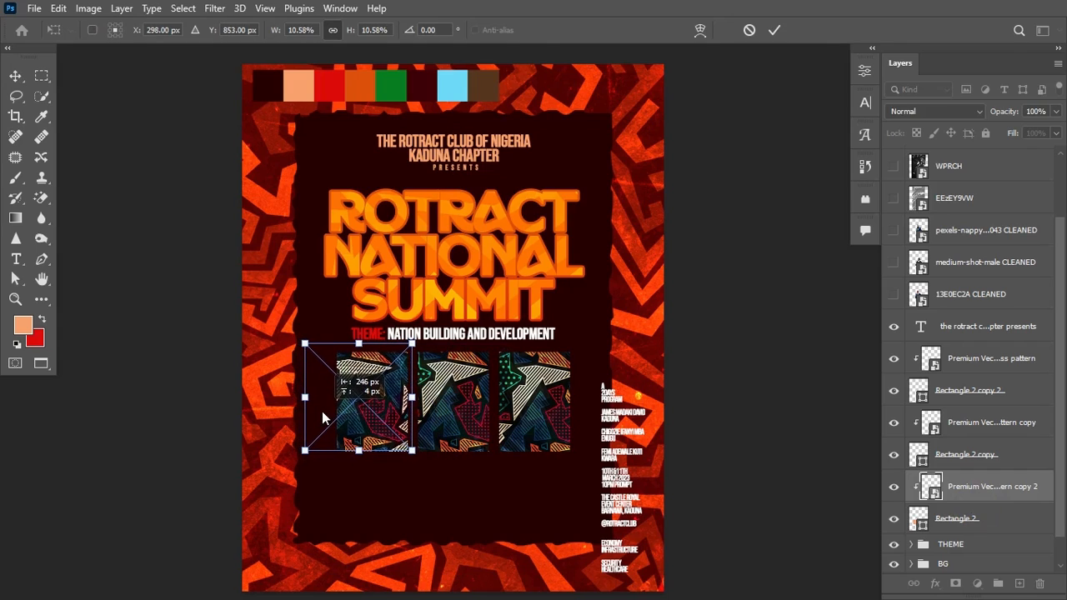
key(Return)
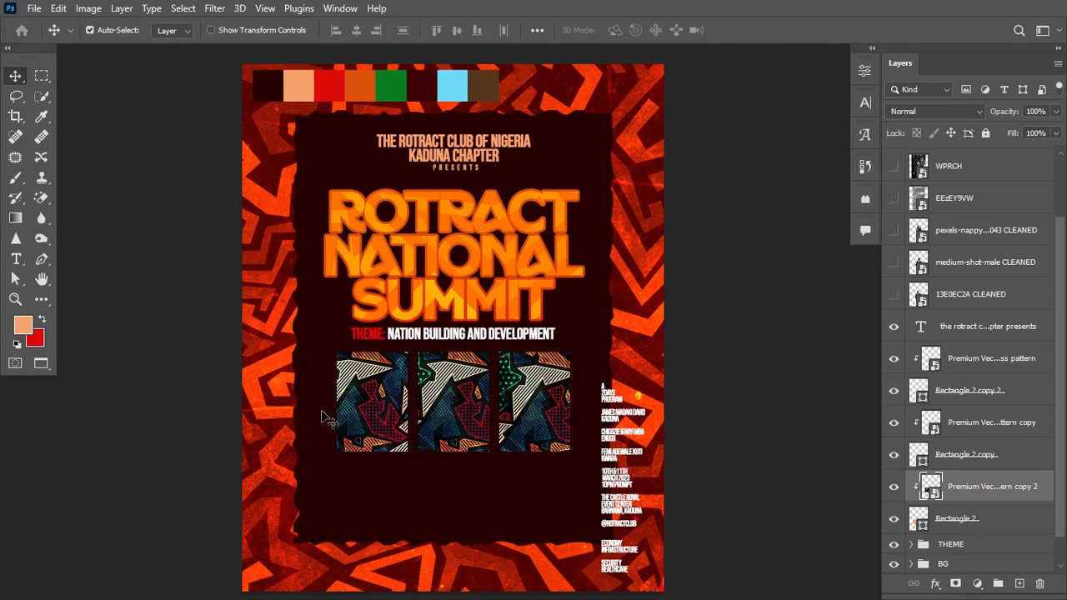
Step: Shift the middle pattern right and fill the left rectangle dark maroon from the palette strip
click(448, 405)
drag(464, 396, 506, 454)
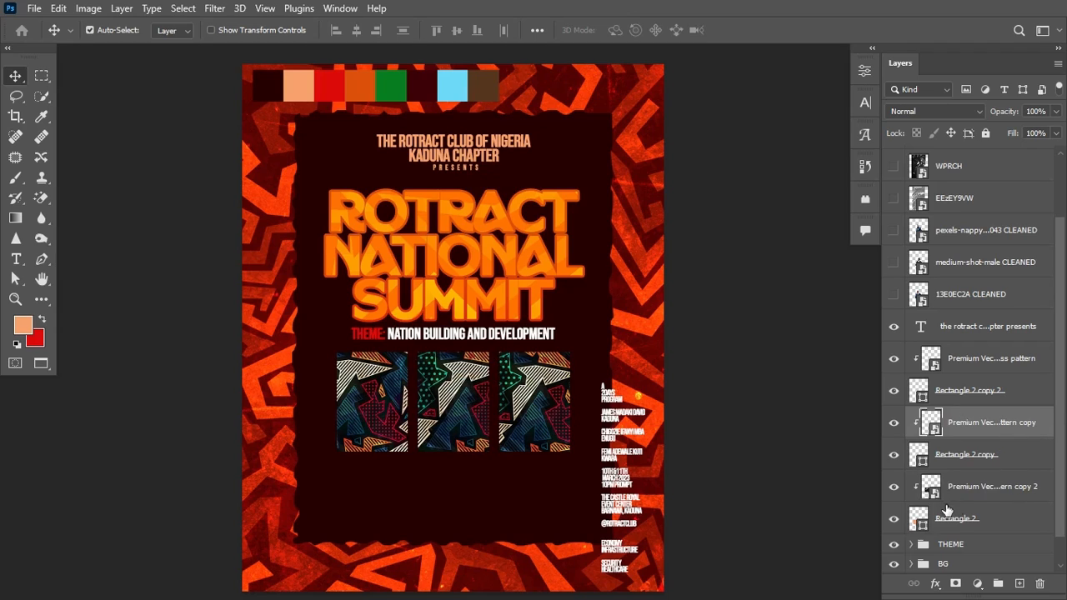
click(923, 528)
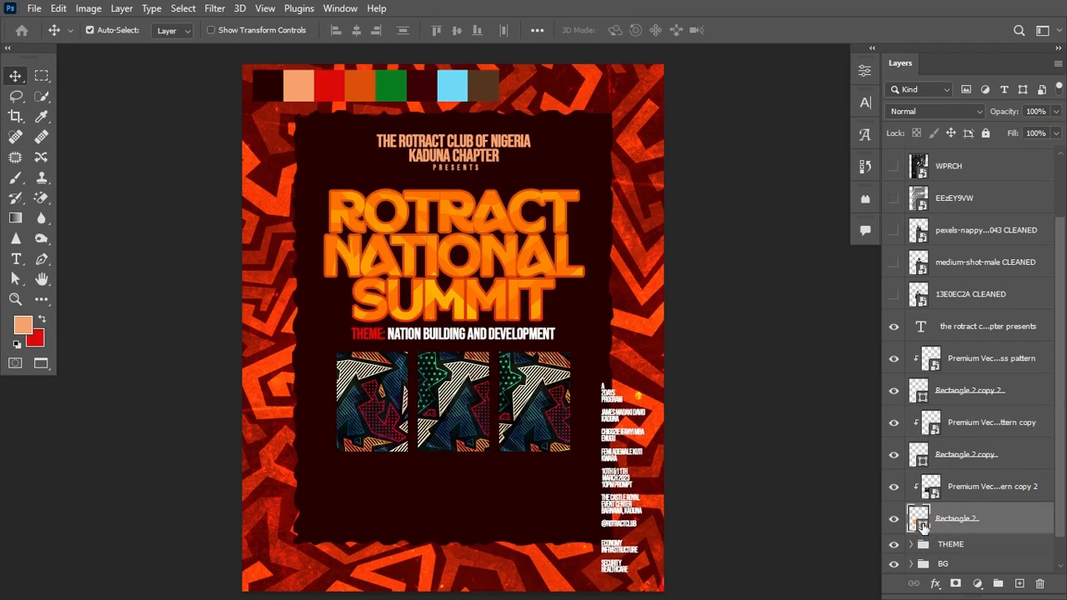
click(894, 487)
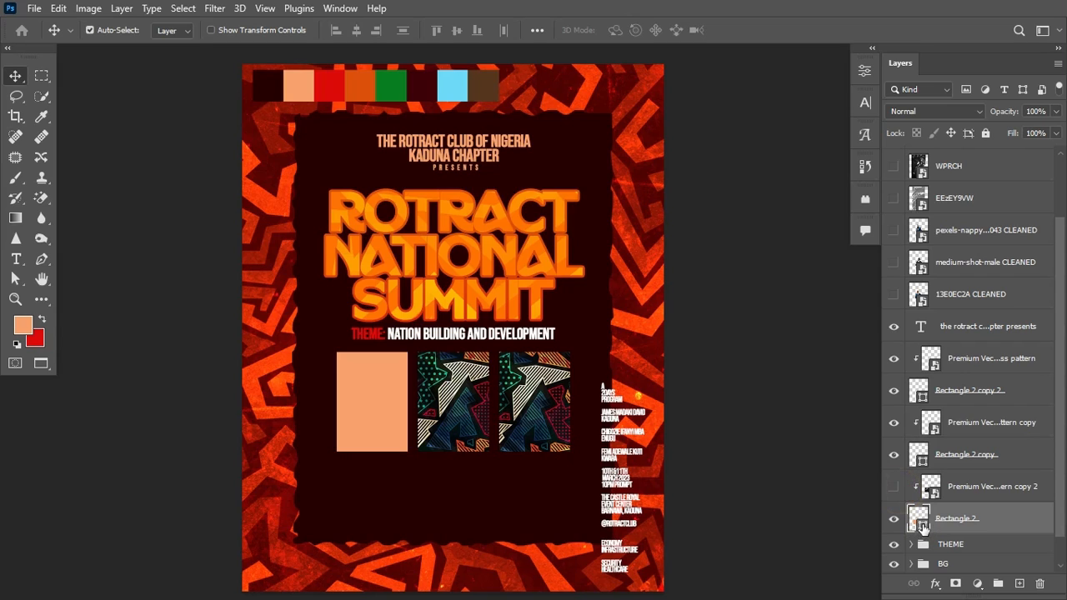
double_click(920, 517)
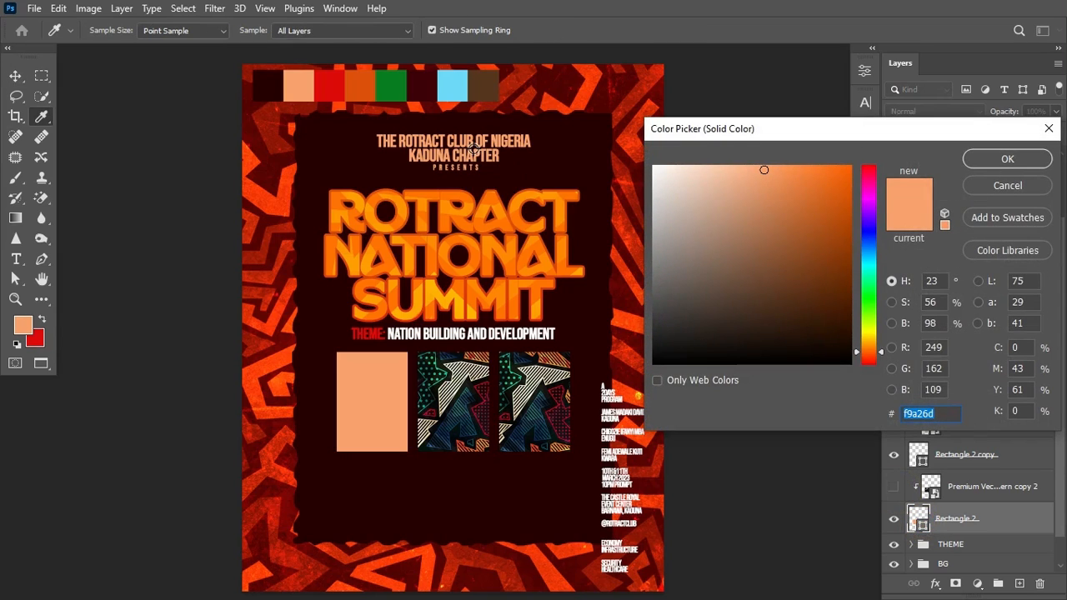
click(421, 88)
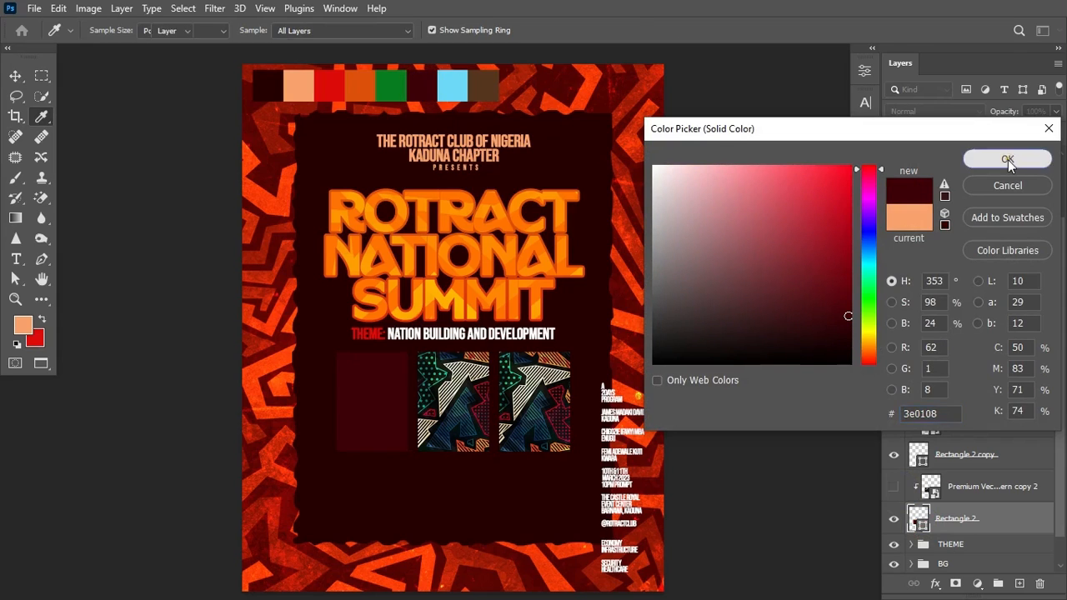
click(1008, 160)
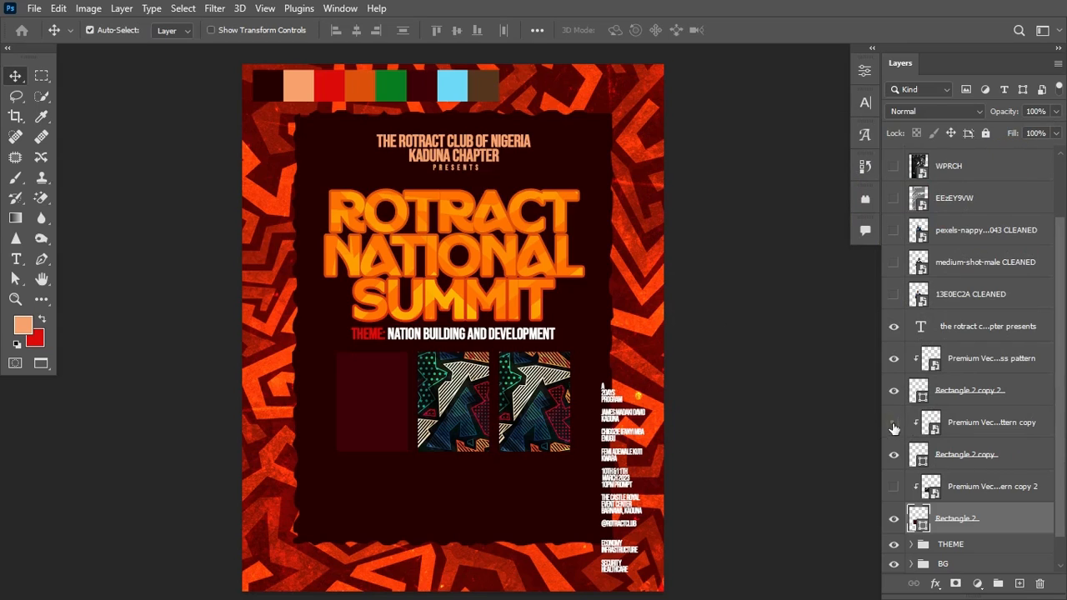
Step: Fill the middle rectangle light blue #6ddaf9 from the palette strip
click(894, 423)
double_click(918, 454)
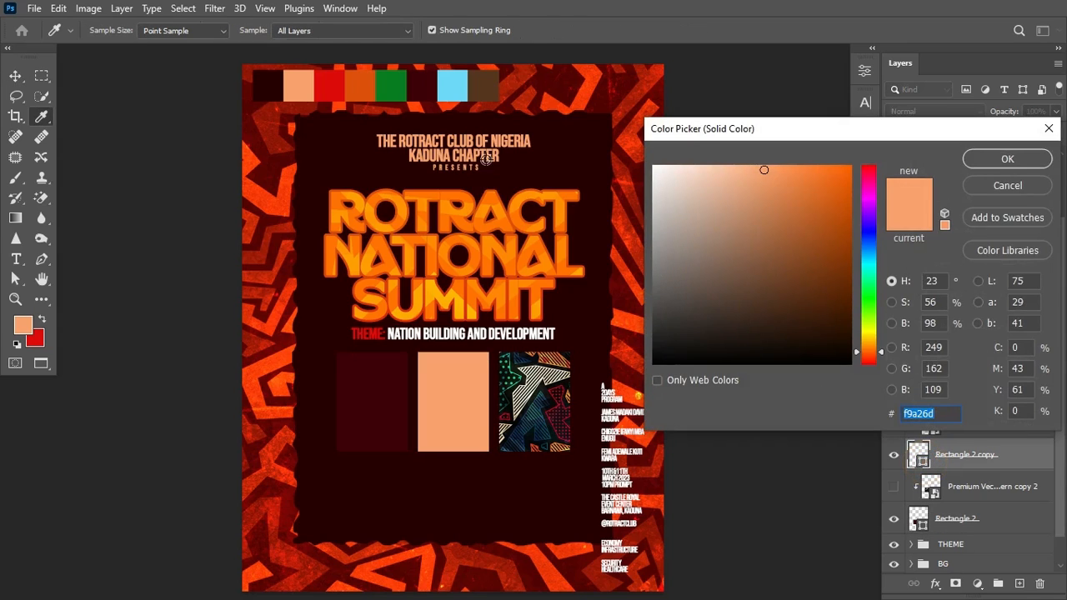
click(453, 86)
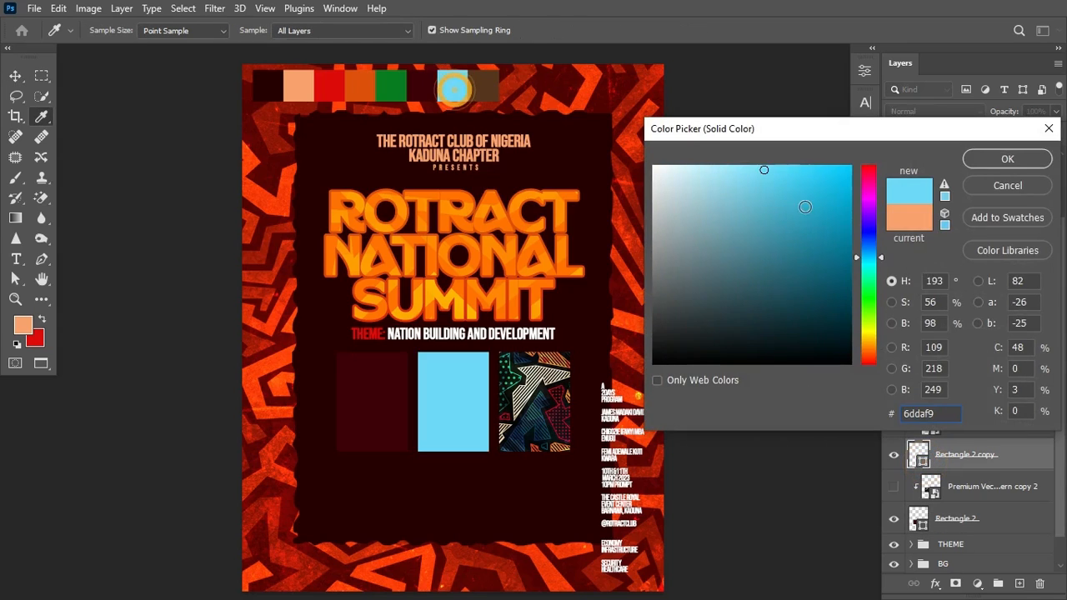
click(1026, 163)
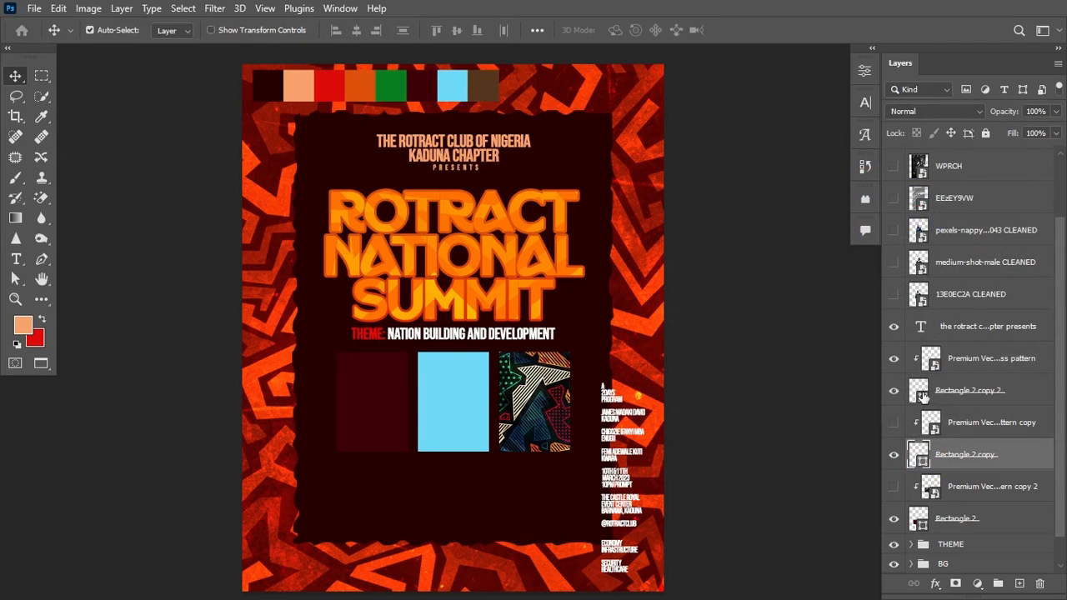
Step: Fill the right rectangle brown #56351d and show all three patterns again
click(893, 360)
click(922, 397)
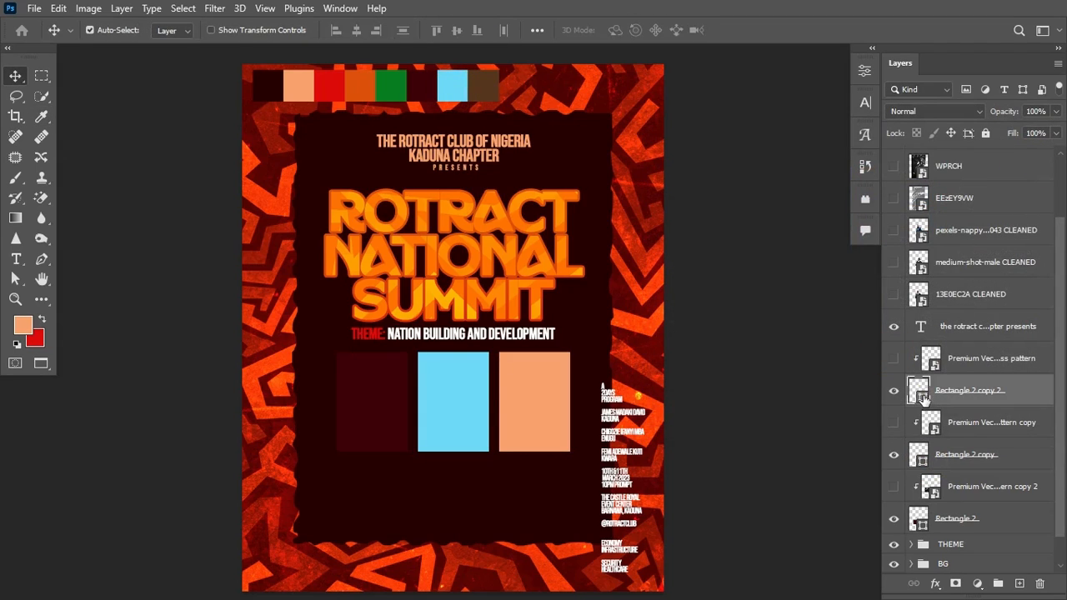
double_click(922, 397)
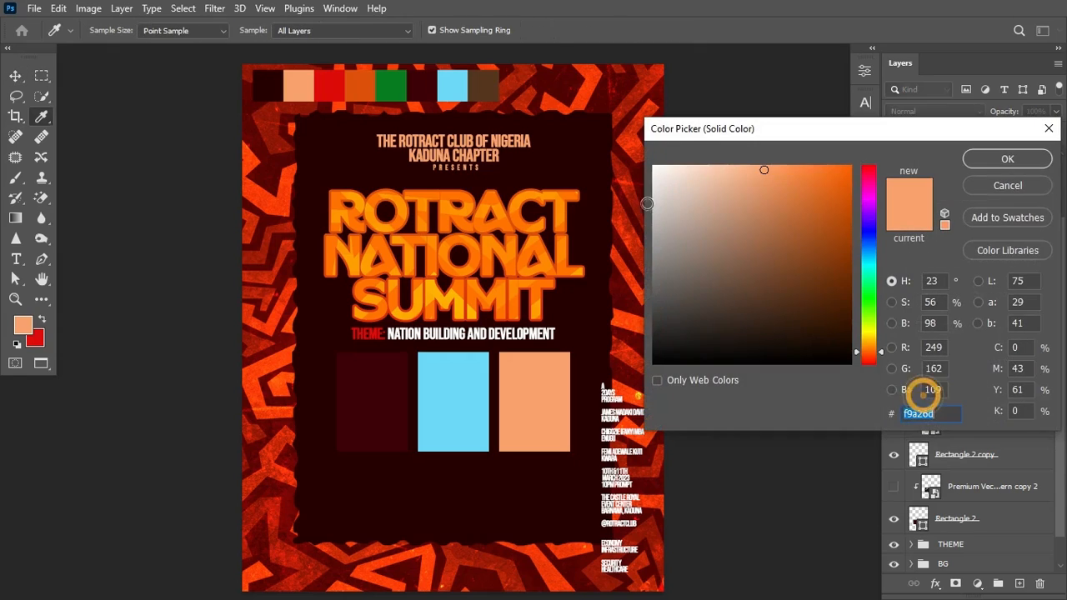
click(486, 87)
click(1034, 163)
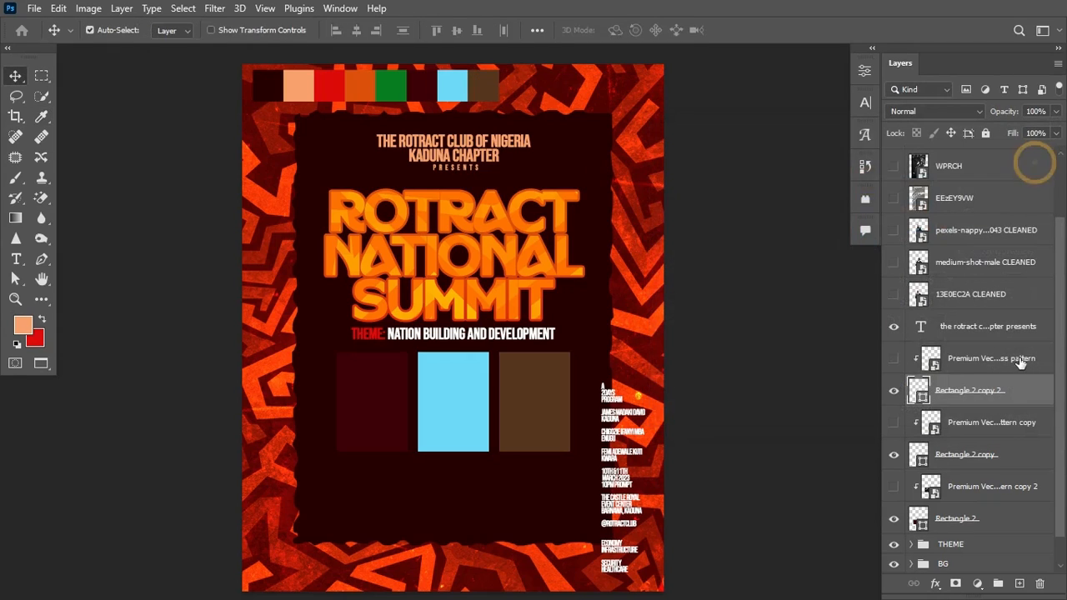
click(893, 358)
click(894, 423)
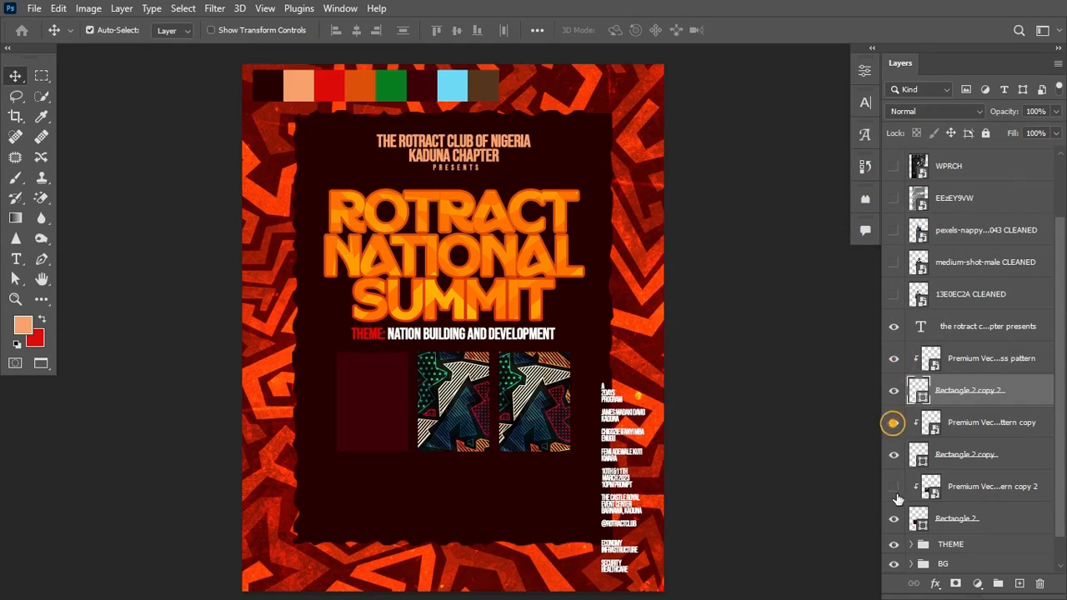
click(894, 487)
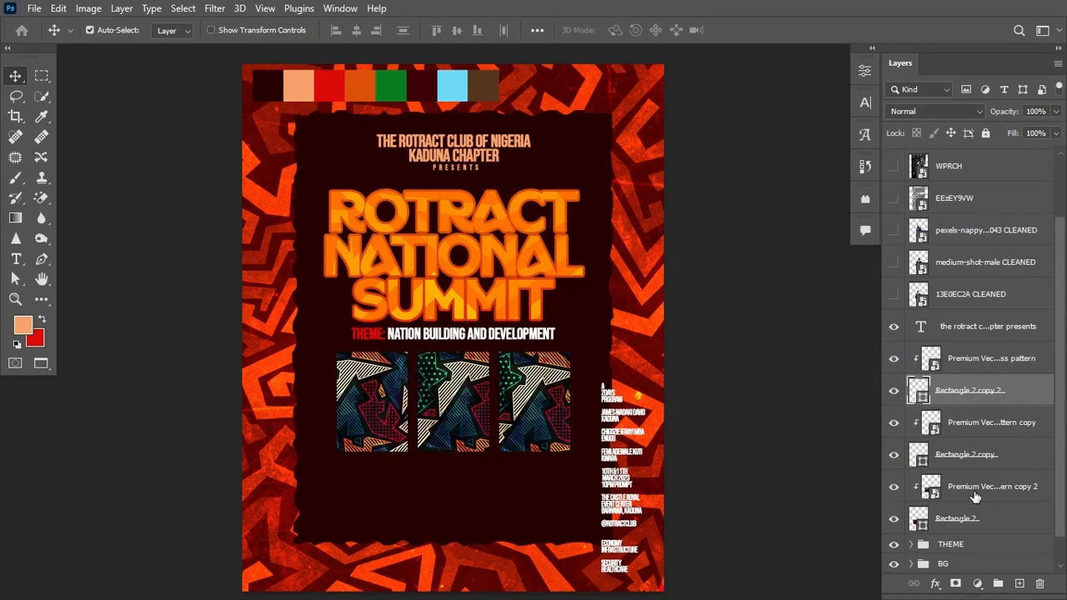
Step: Set the three box pattern layers to 50% opacity and Luminosity blend mode
scroll(1063, 472, down, 1)
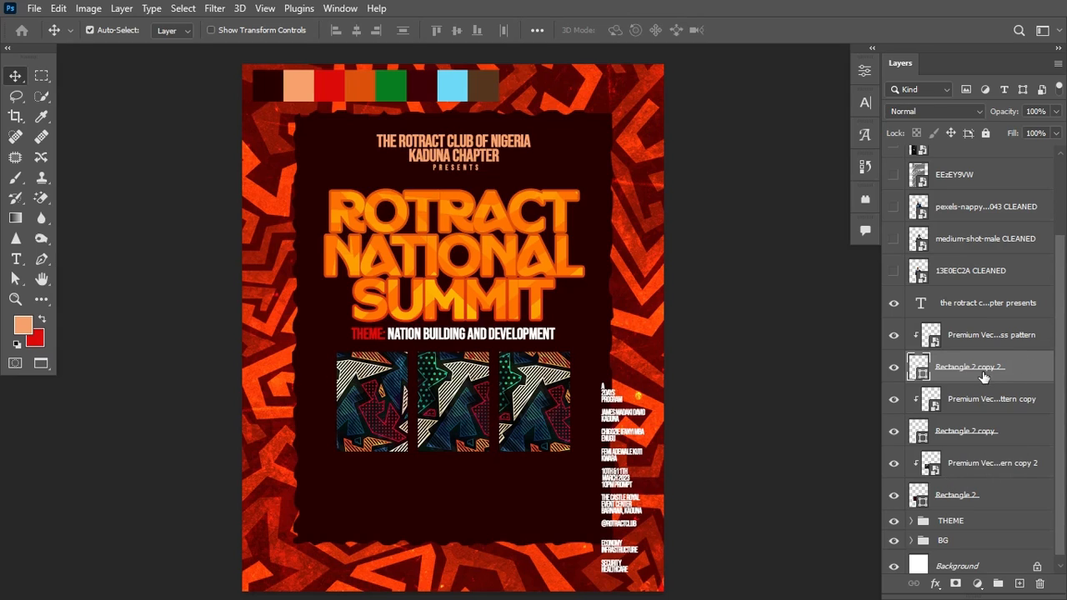
click(1012, 335)
ctrl+click(1022, 405)
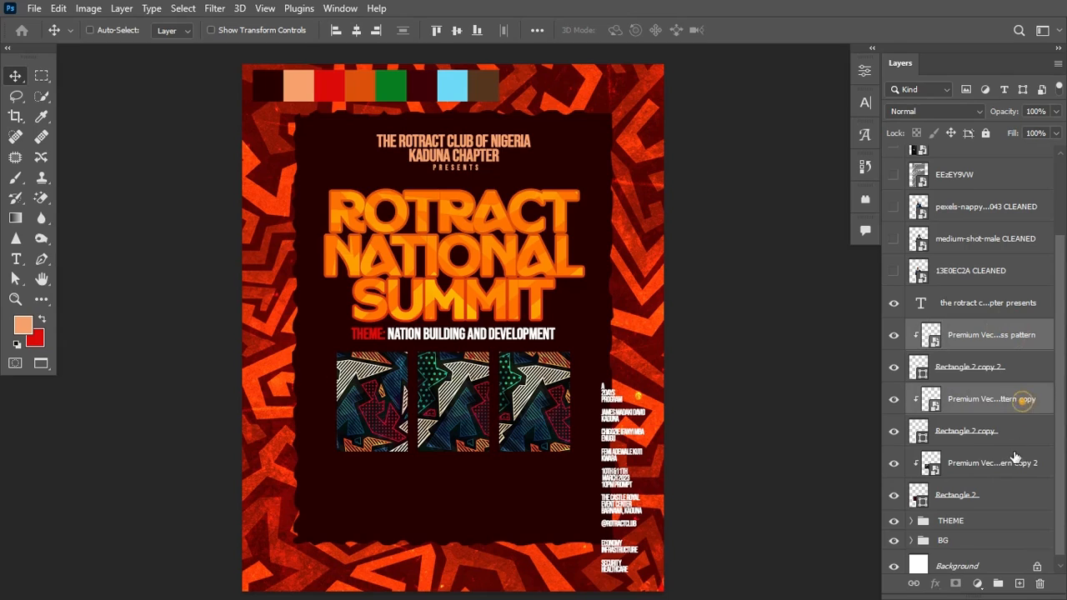
ctrl+click(1011, 471)
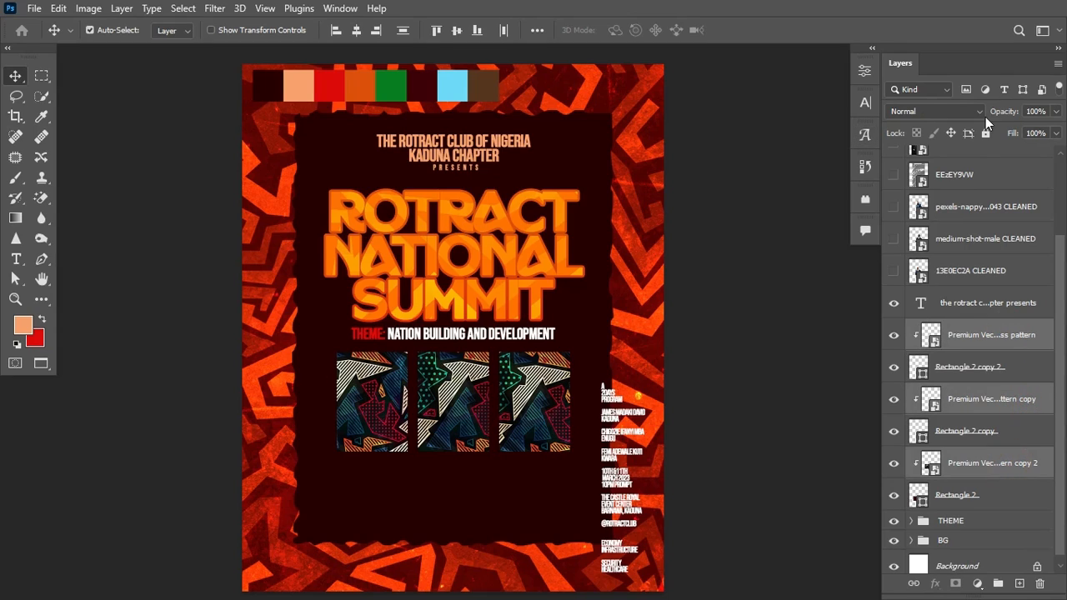
click(1034, 111)
text(50)
key(Return)
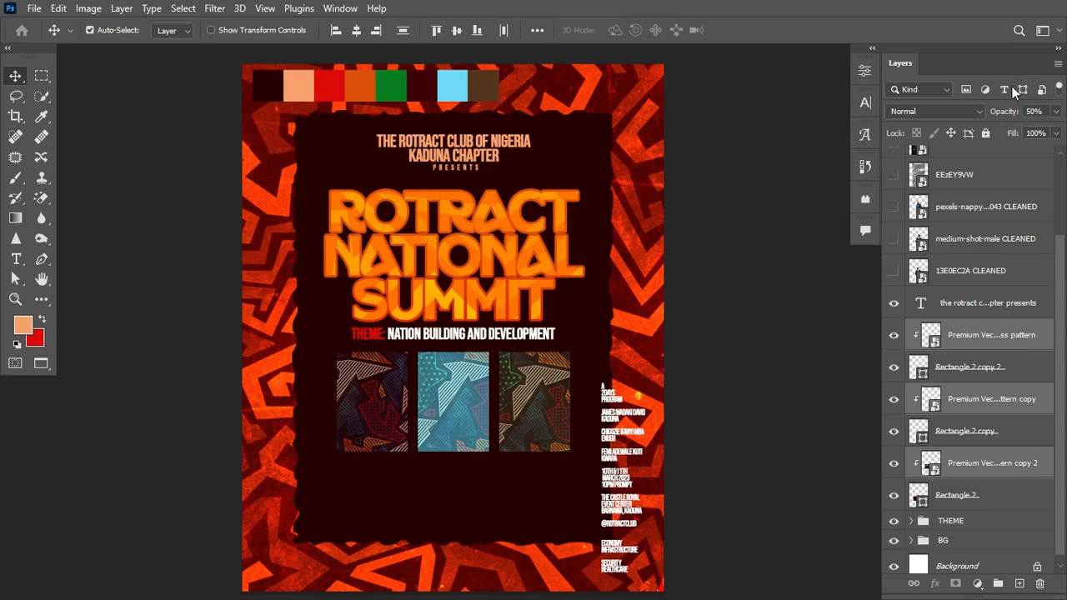
click(971, 116)
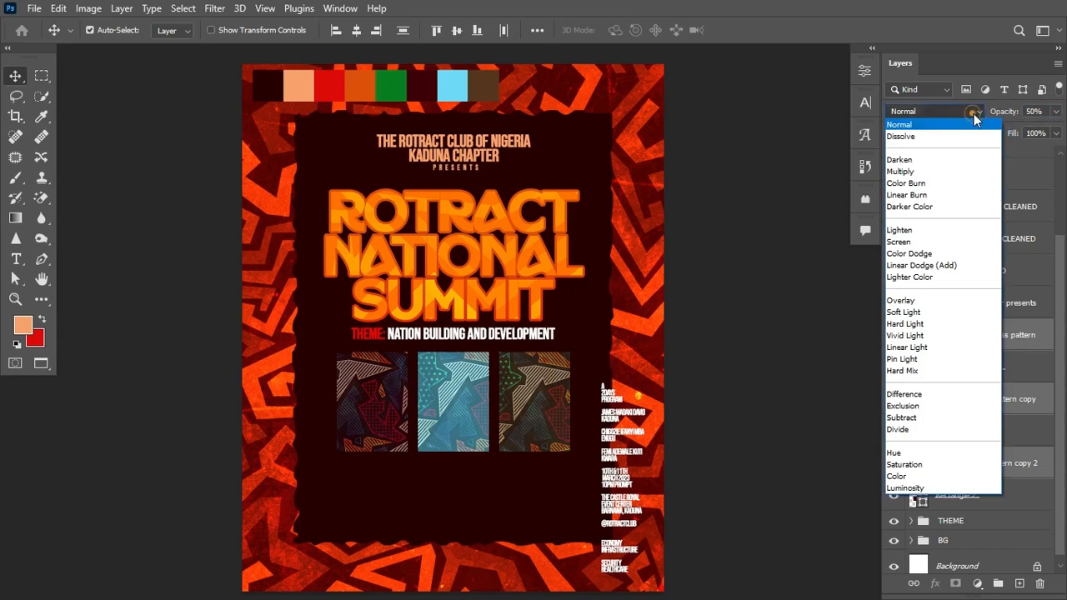
click(962, 489)
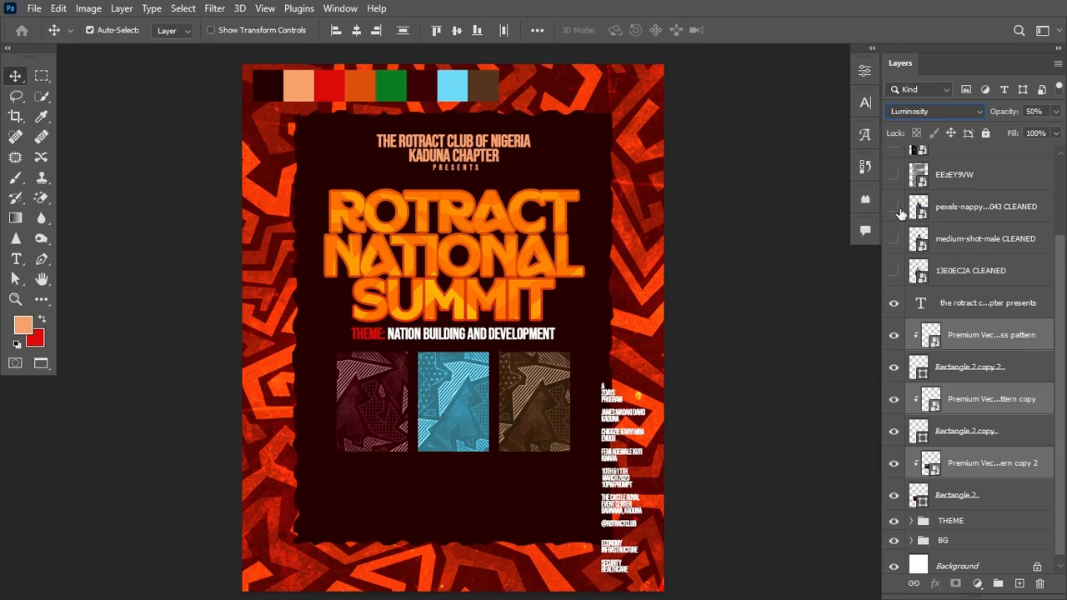
Step: Clip the first portrait photo to the left box's pattern and make it visible
drag(1007, 208, 1003, 445)
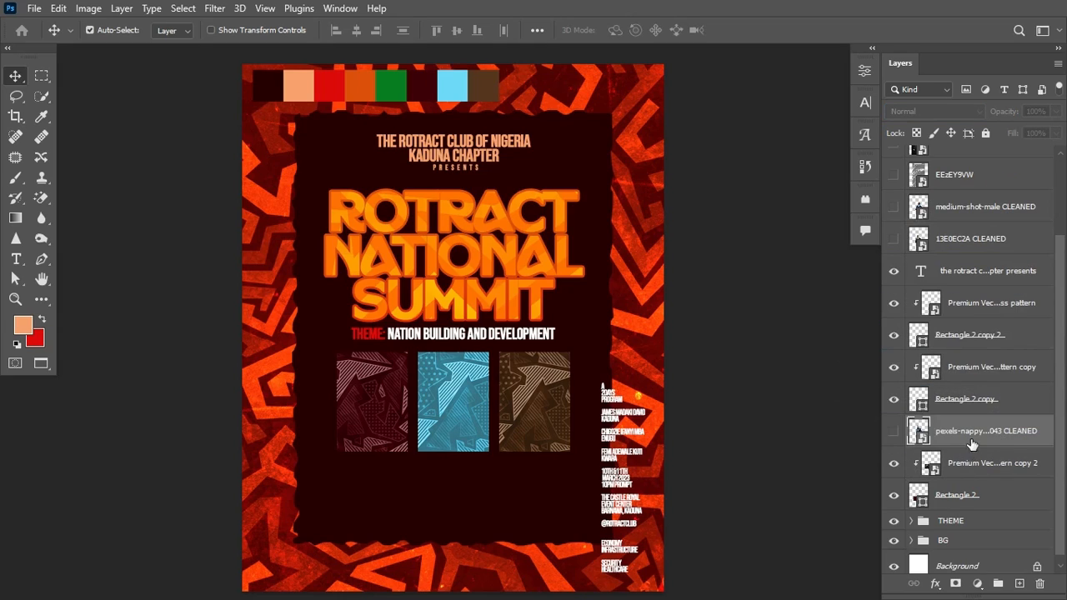
alt+click(969, 446)
click(895, 436)
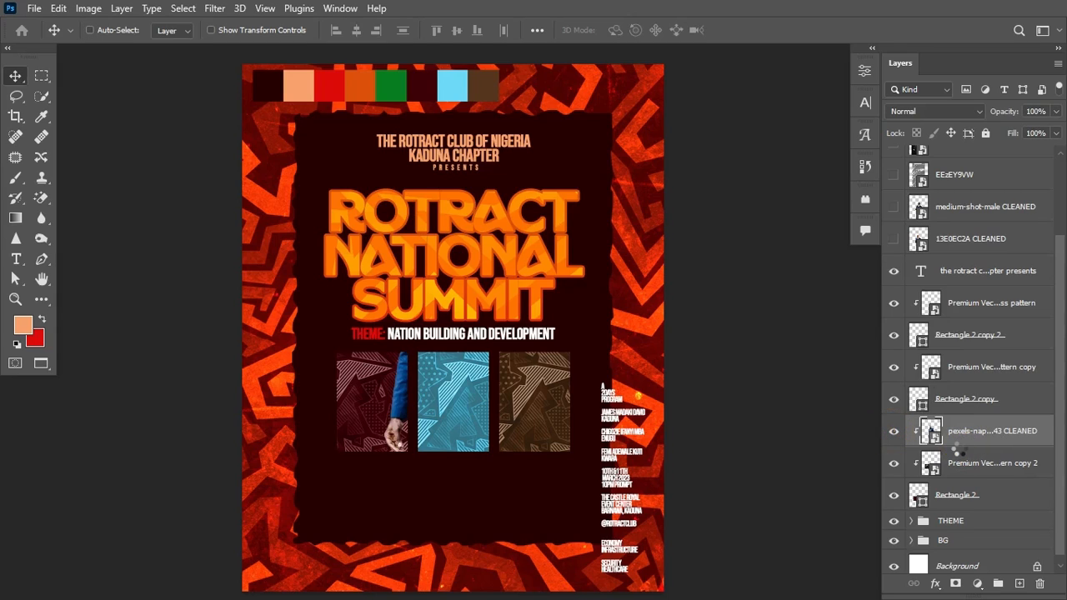
Step: Convert the portrait to a smart object and move it so the man fills the left box
key(ctrl+t)
drag(525, 333, 474, 333)
key(ctrl+z)
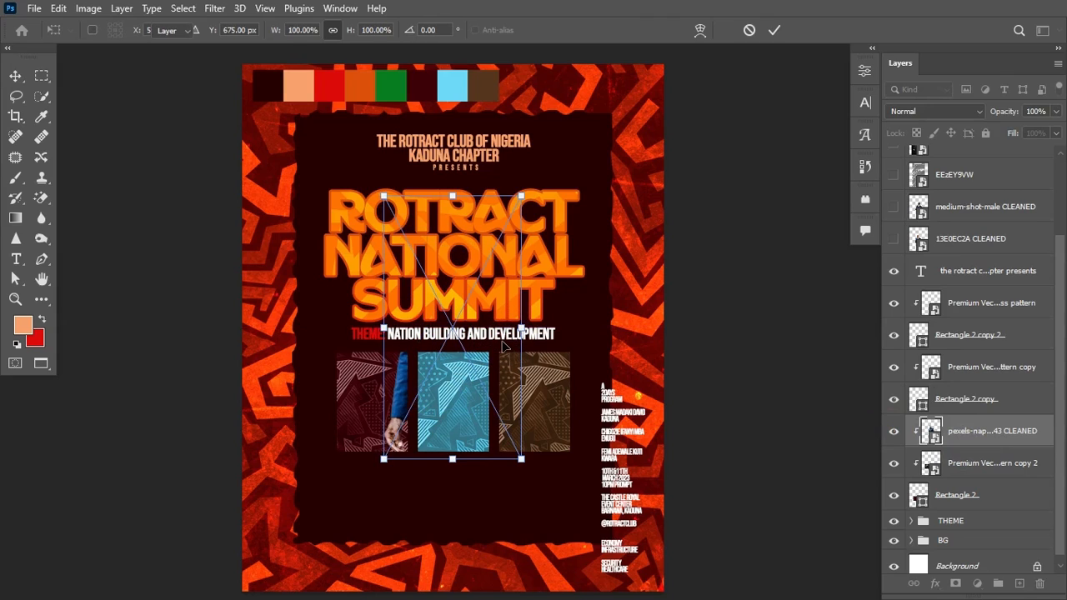
key(Return)
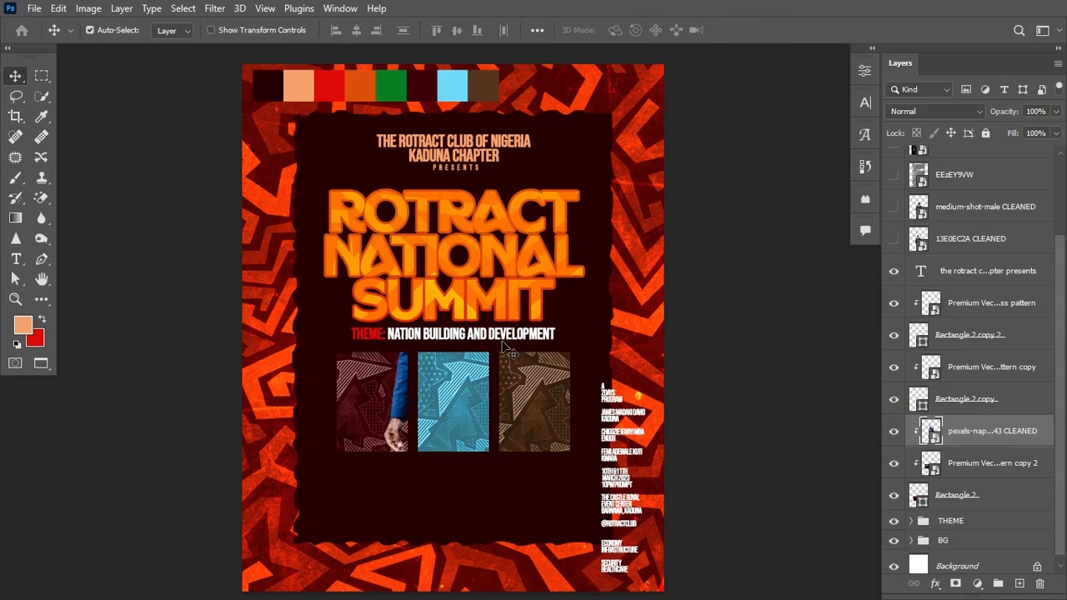
right_click(1019, 439)
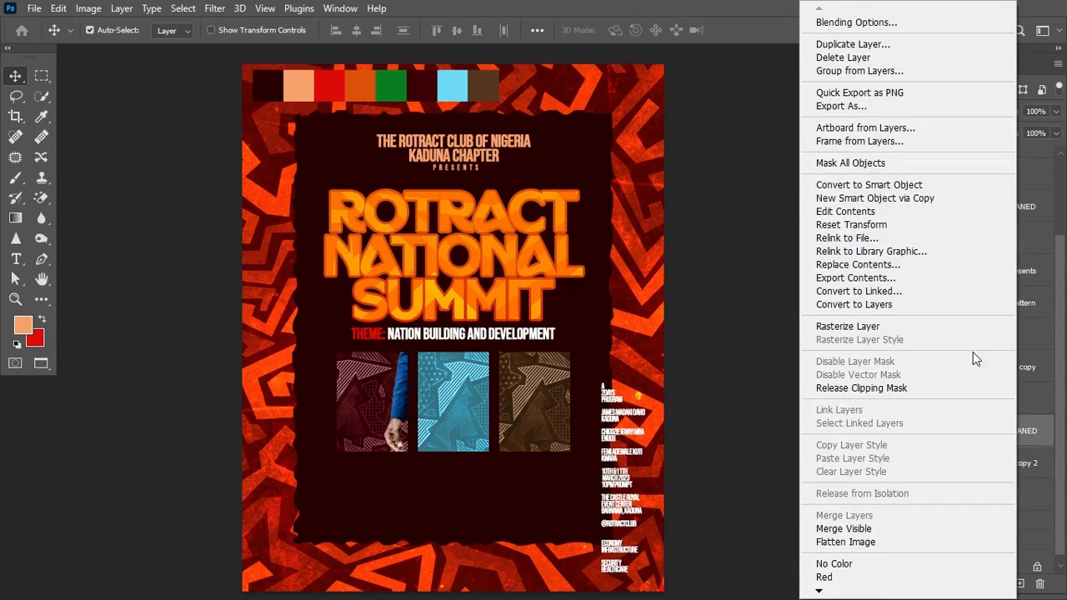
click(917, 185)
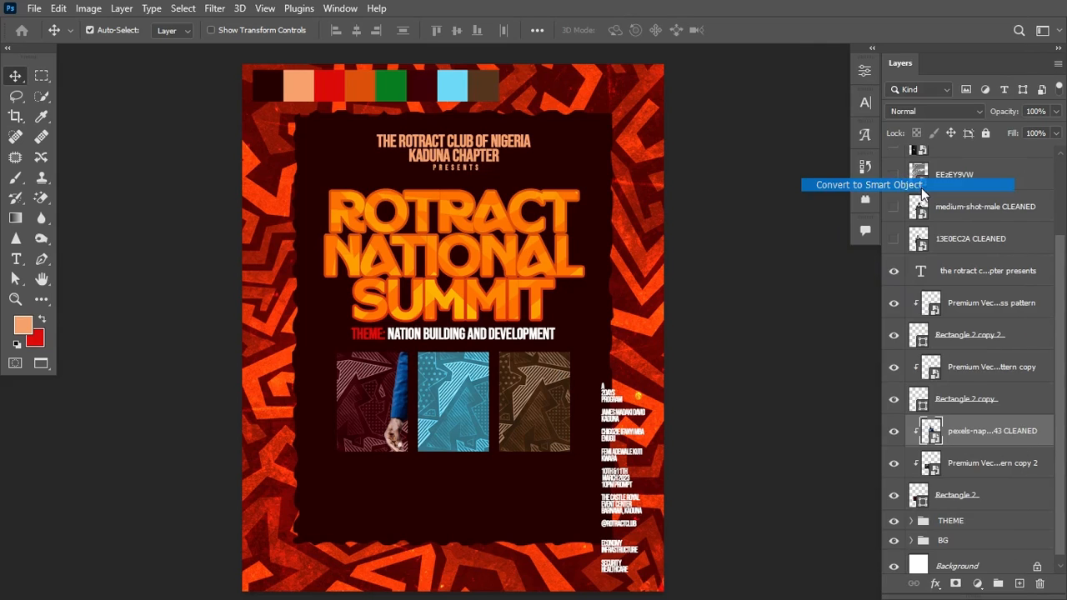
key(ctrl+t)
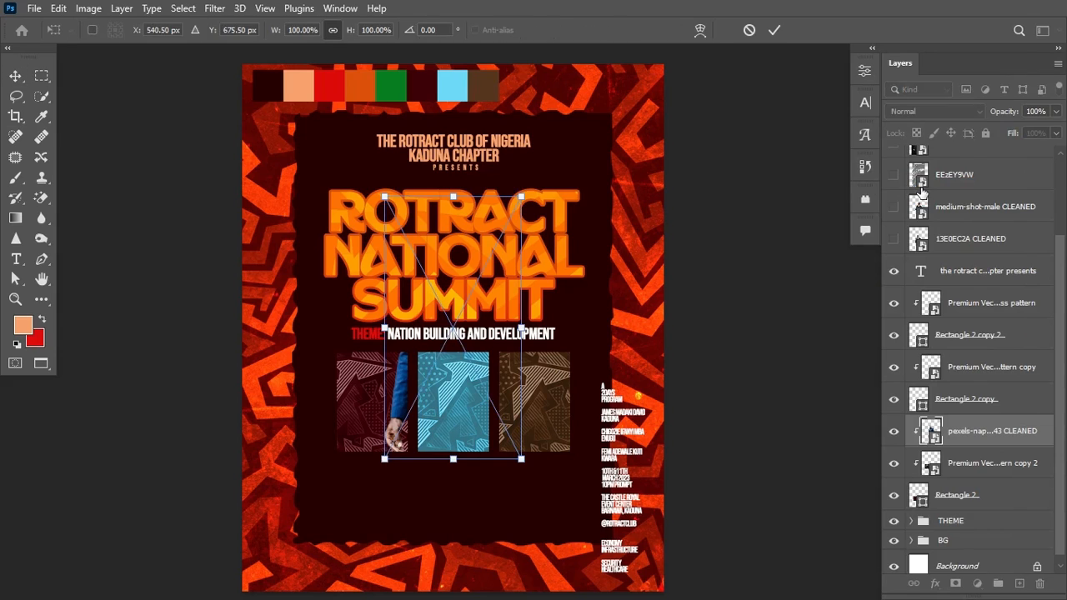
drag(458, 254, 395, 412)
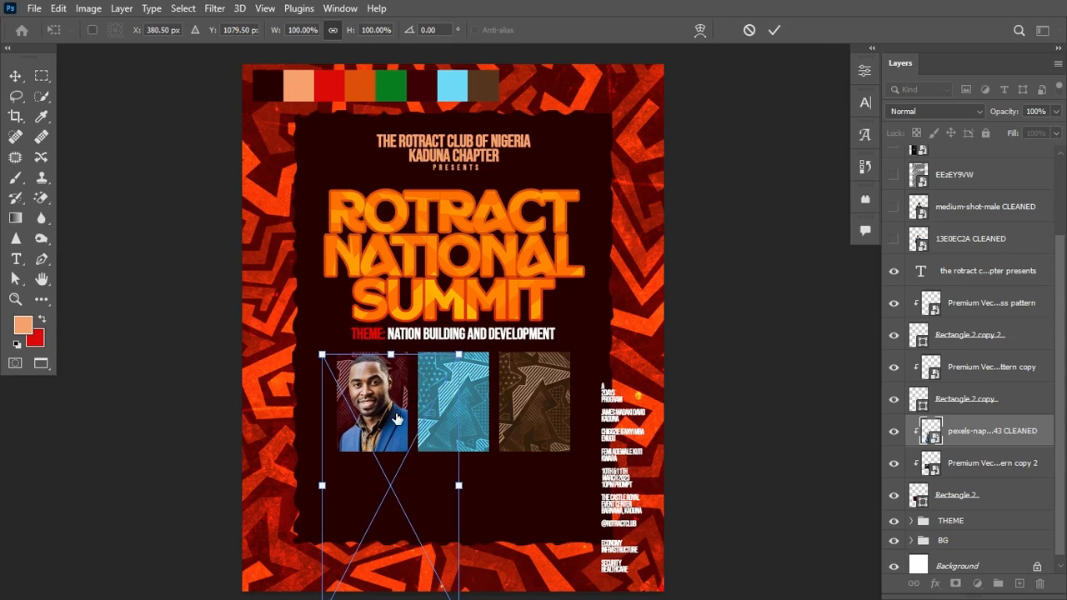
key(Return)
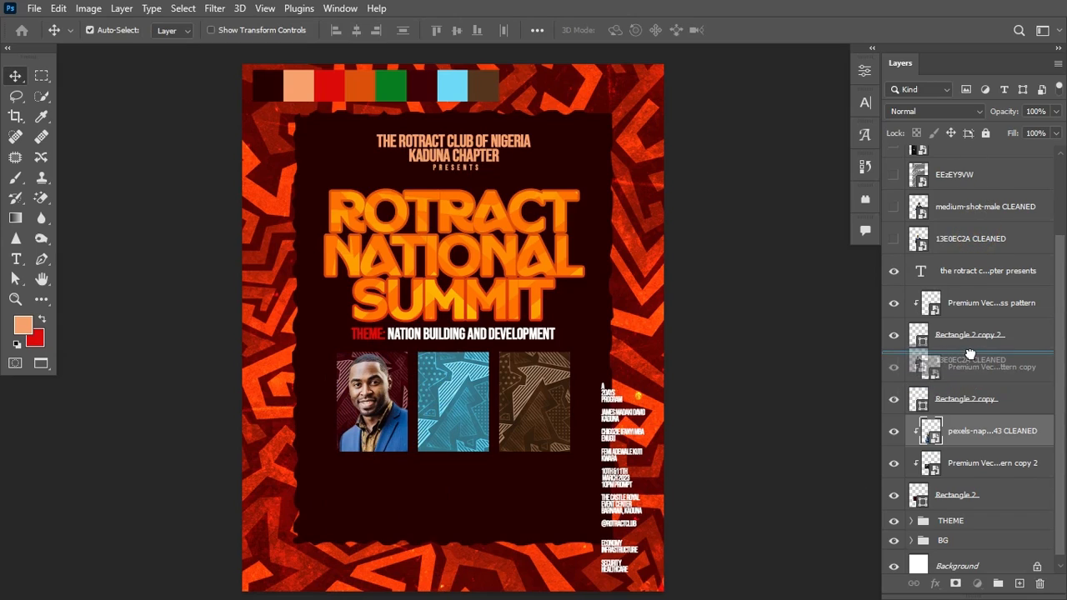
Step: Clip the second portrait to the middle box's pattern, show it, and move it into the frame
drag(970, 354, 970, 351)
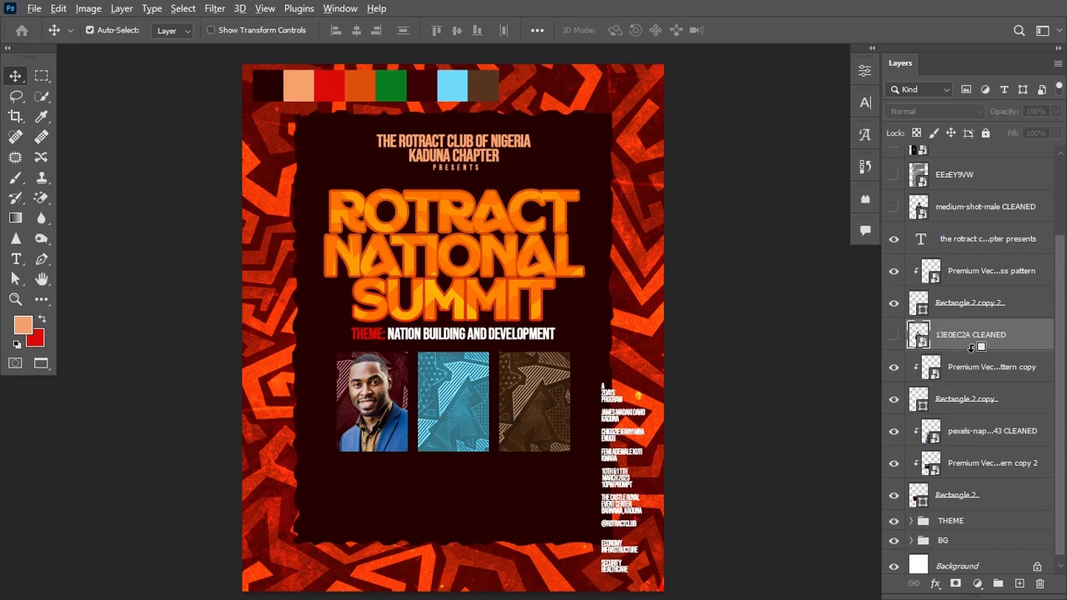
alt+click(970, 350)
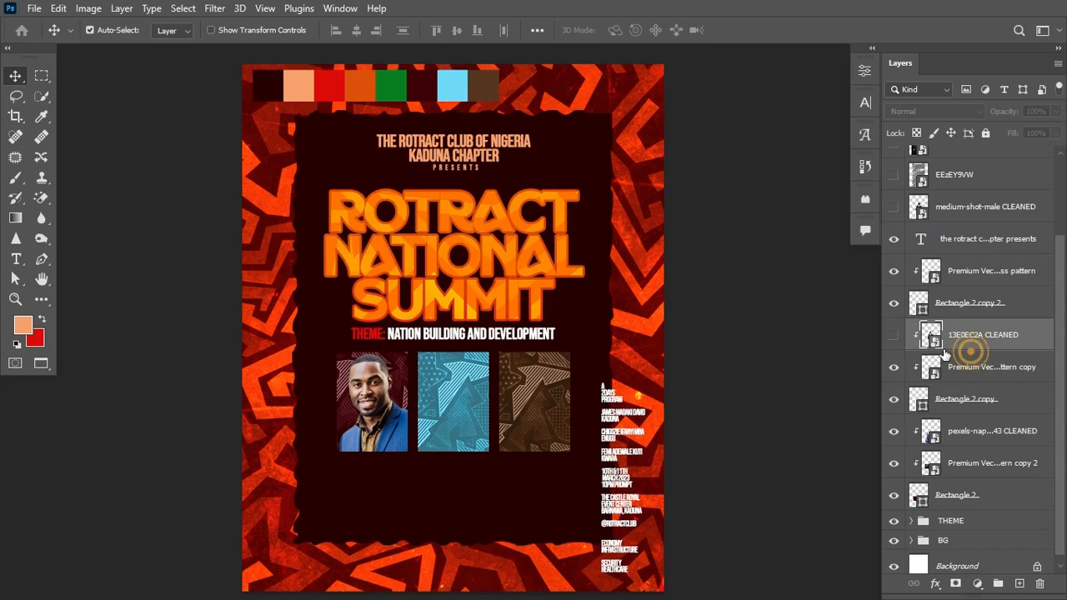
click(894, 334)
key(ctrl+t)
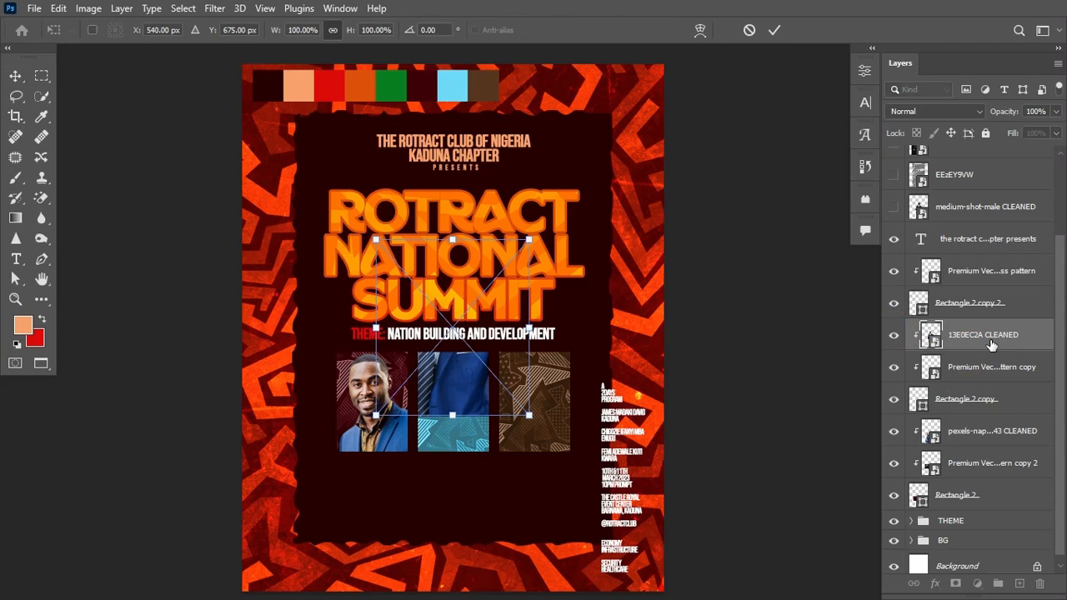
drag(460, 307, 479, 412)
key(Return)
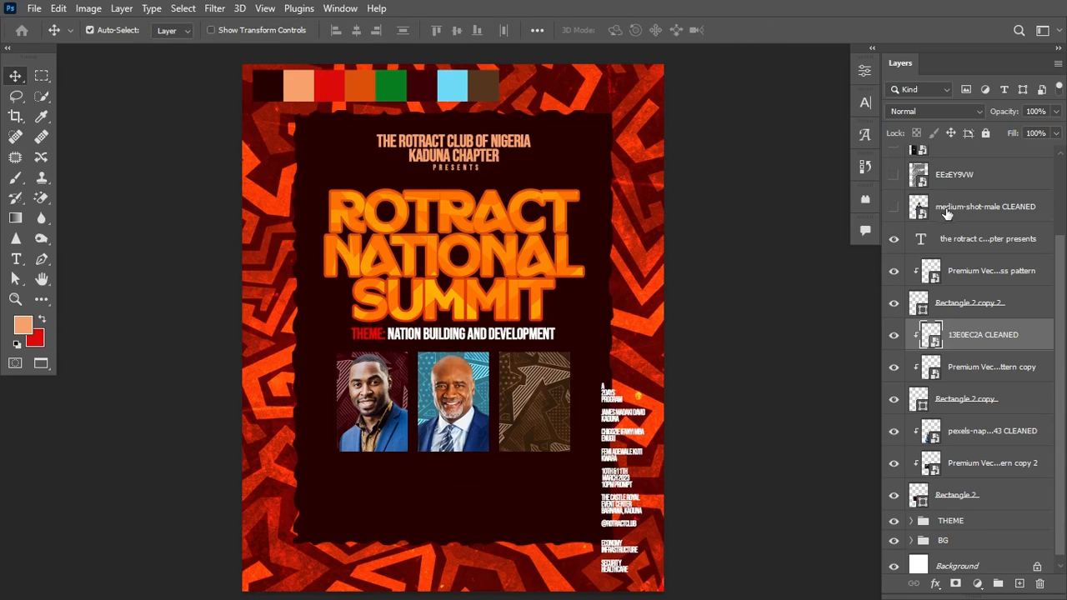
Step: Clip the medium-shot portrait to the third frame's pattern, show it, and position it inside
click(967, 276)
click(894, 271)
click(894, 271)
drag(974, 214, 962, 251)
alt+click(960, 254)
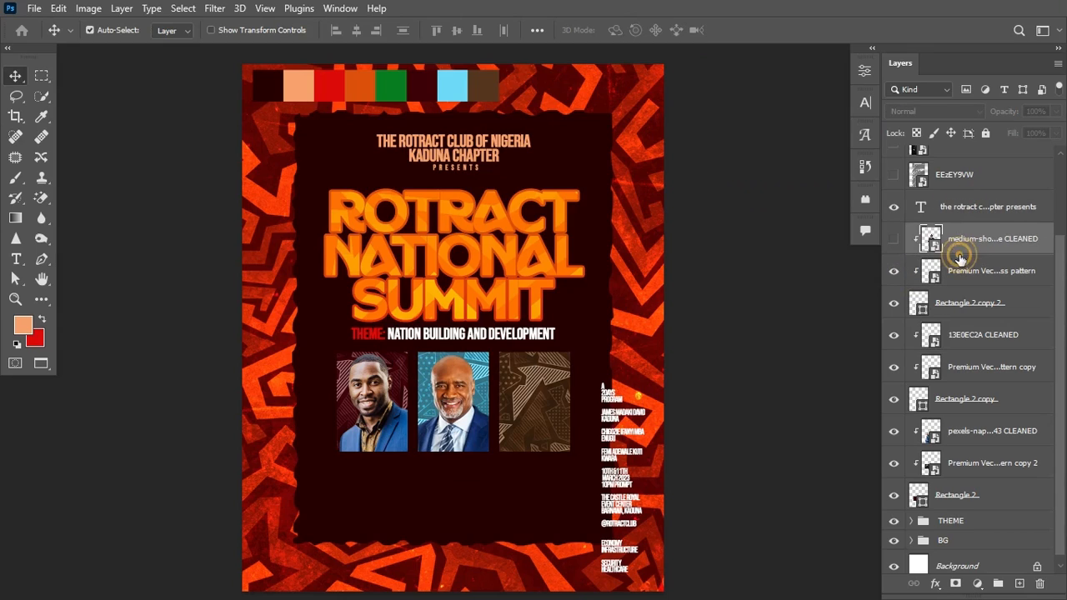
click(897, 240)
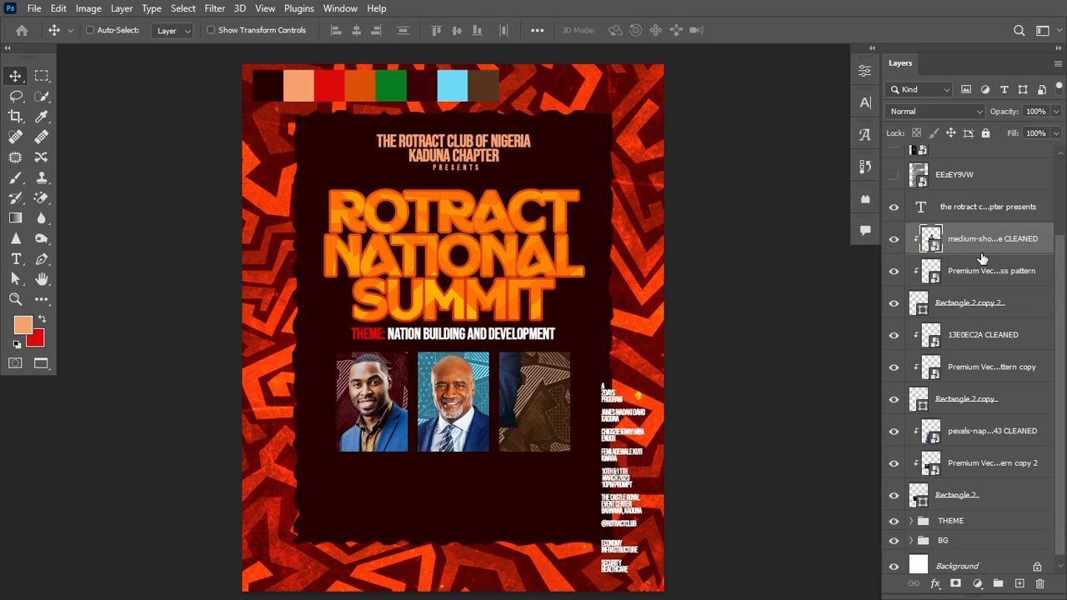
key(ctrl+t)
drag(505, 286, 561, 421)
key(Return)
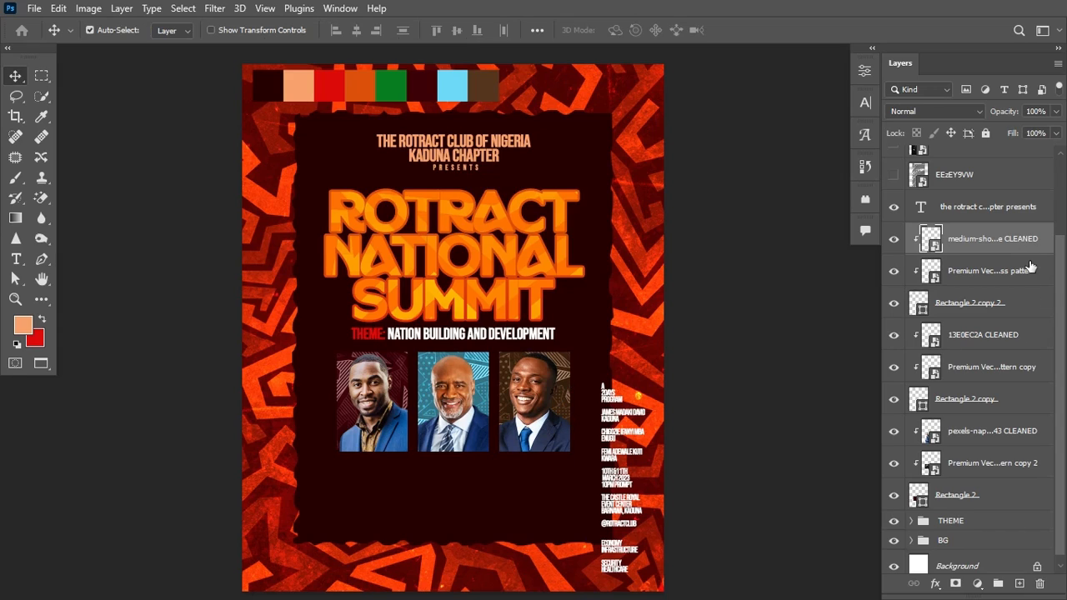
Step: Group the nine portrait and frame layers and name the group GUEST
click(1048, 237)
shift+click(988, 501)
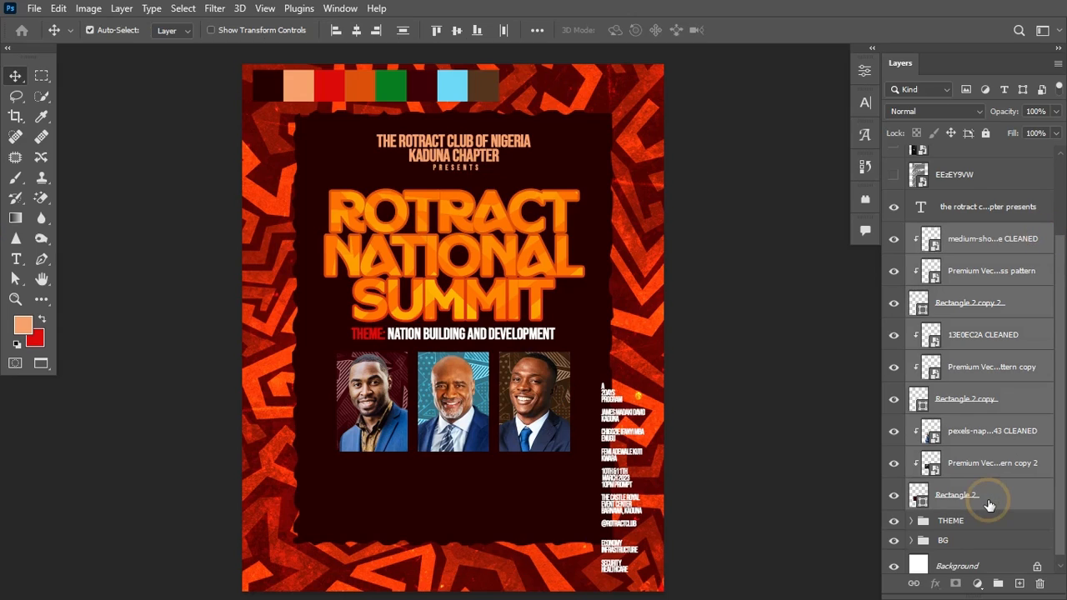
key(ctrl+g)
click(894, 334)
click(894, 335)
double_click(952, 336)
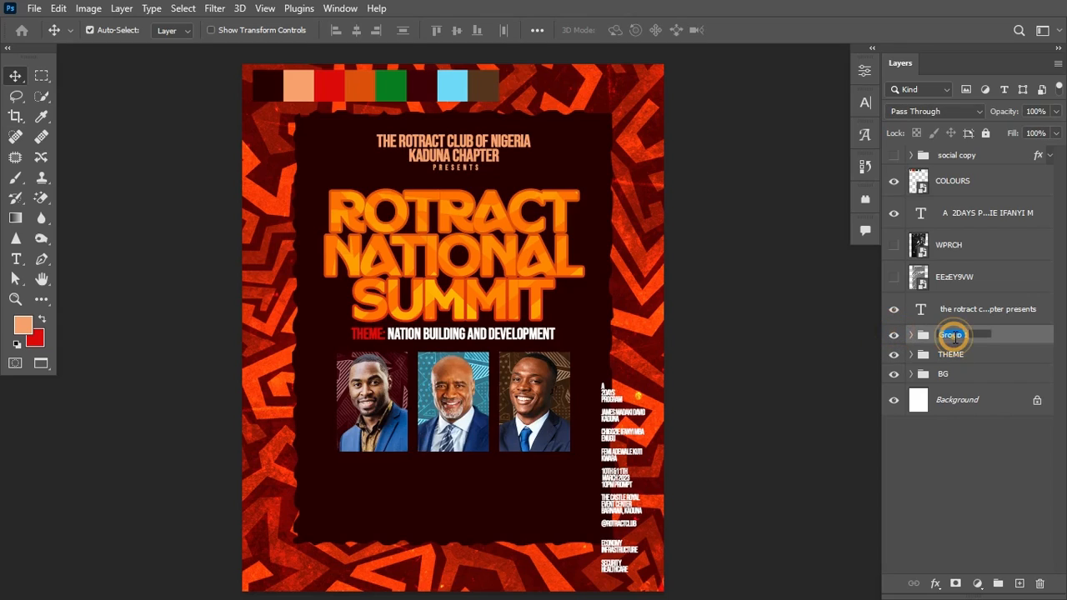
text(GUEST)
key(Return)
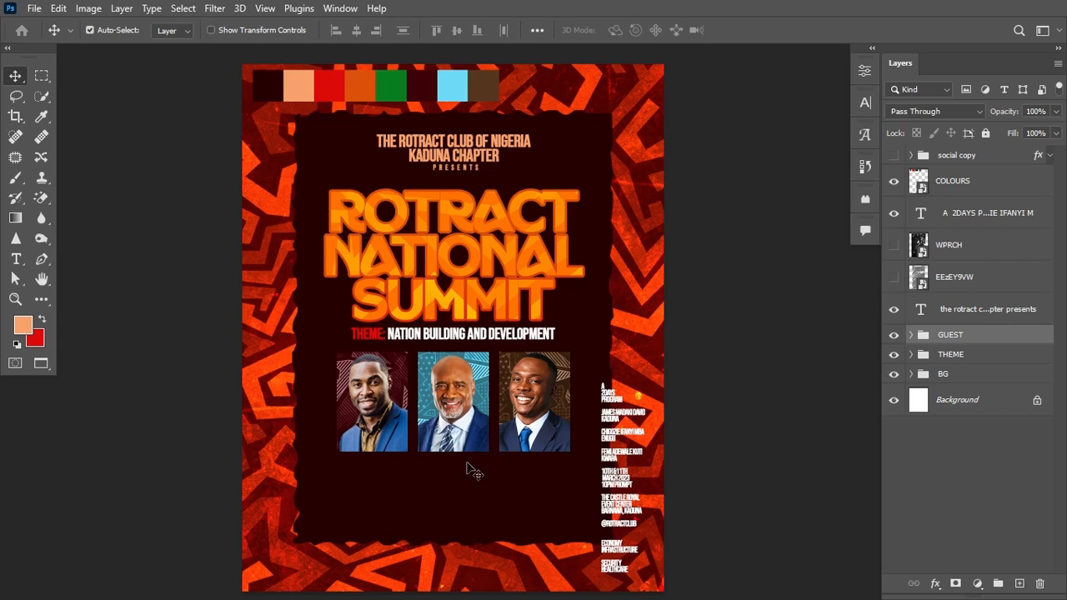
Step: Duplicate Rectangle 2 outside the GUEST group and squash it into a thin bar
click(911, 335)
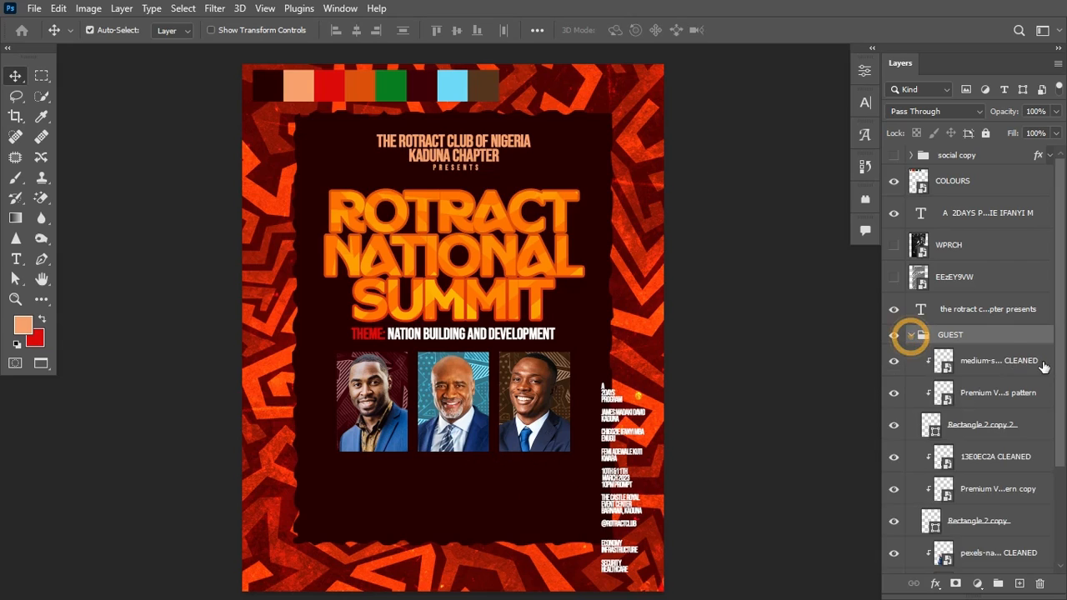
scroll(1059, 344, down, 3)
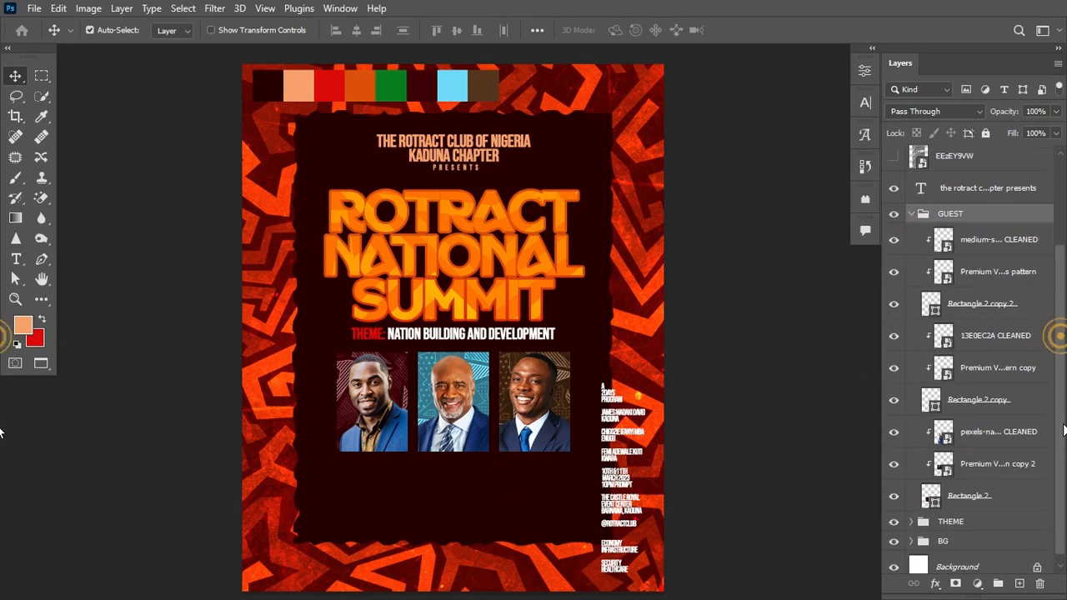
click(992, 494)
drag(1005, 489, 1014, 536)
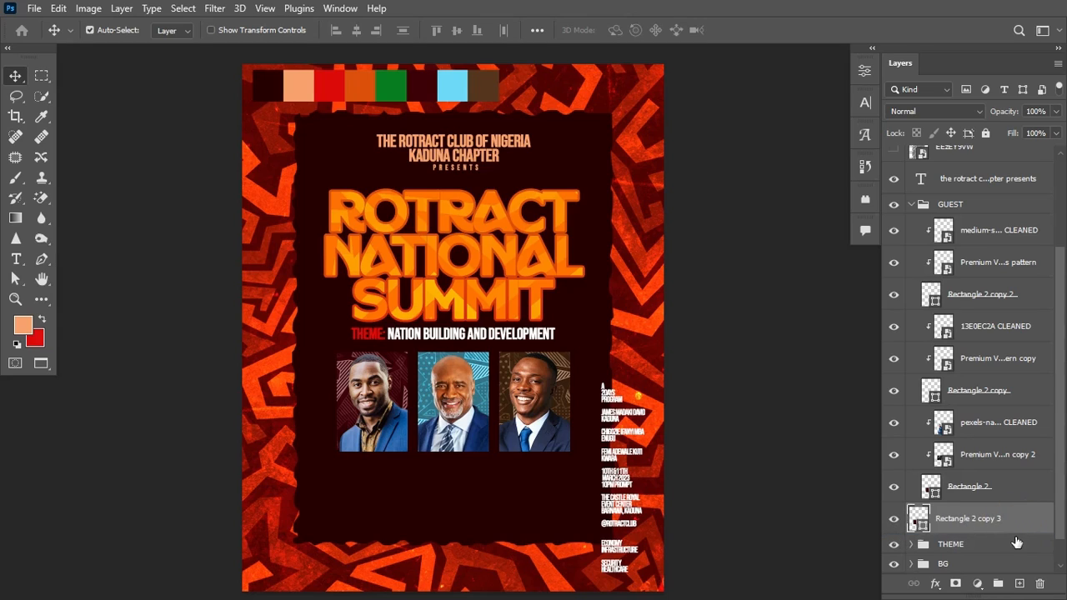
click(913, 206)
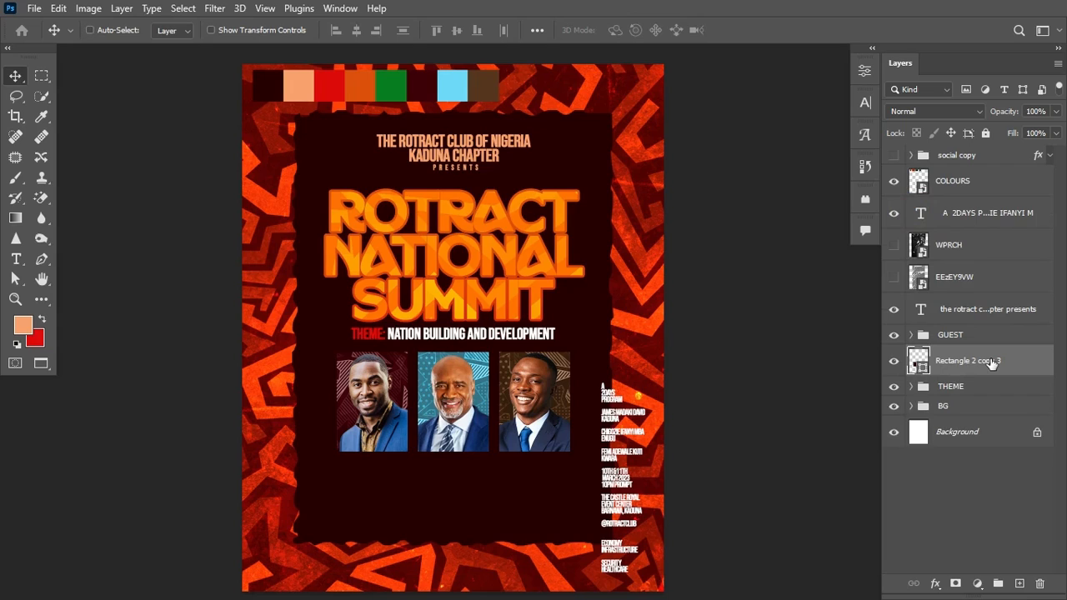
key(ctrl+t)
drag(373, 351, 371, 432)
key(Return)
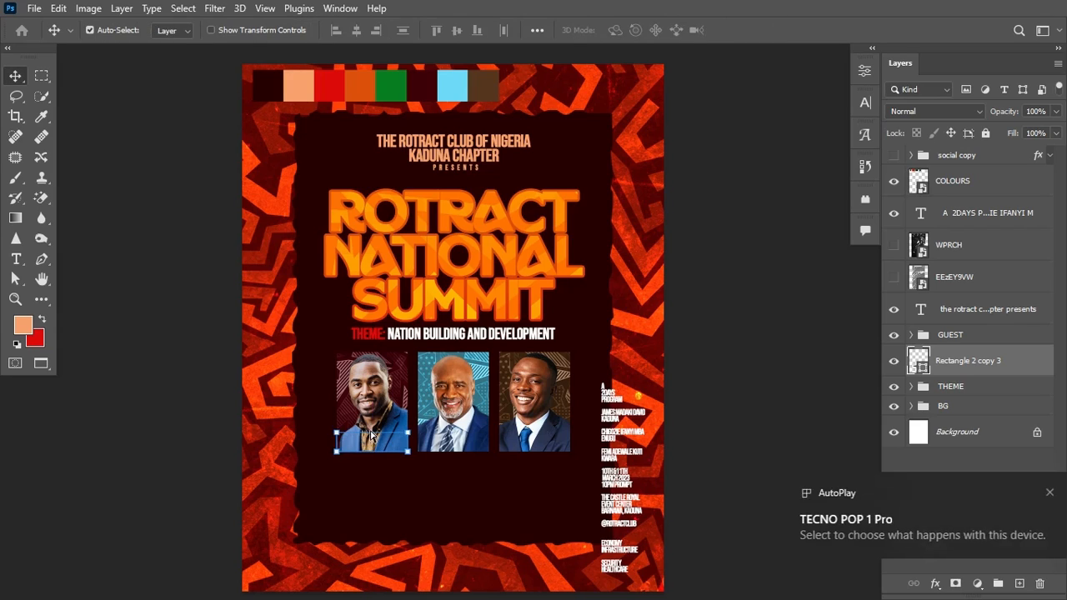
Step: Place the bar just below the first portrait and copy it under the next portrait
key(ctrl+t)
drag(385, 444, 385, 468)
key(Return)
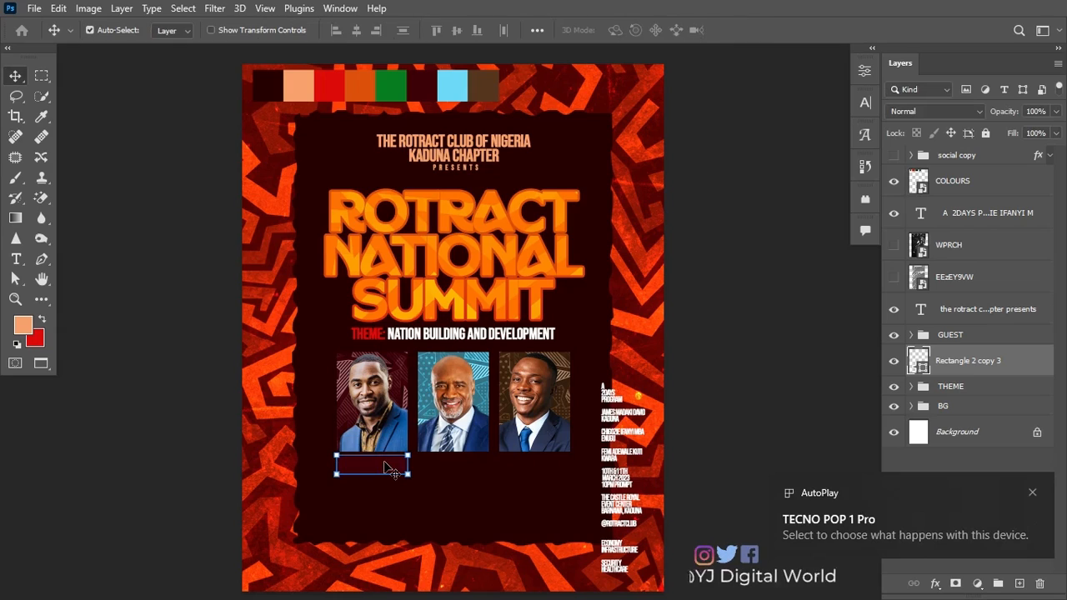
drag(380, 471, 543, 468)
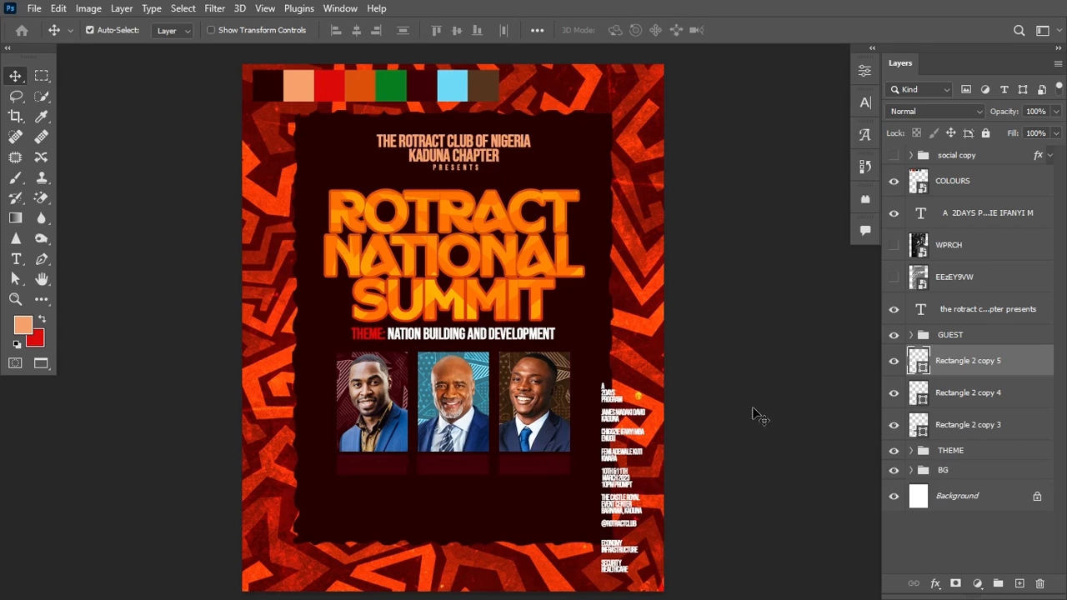
Step: Fill the left bar orange and the middle bar green #087c21, sampled from the palette strip
click(382, 465)
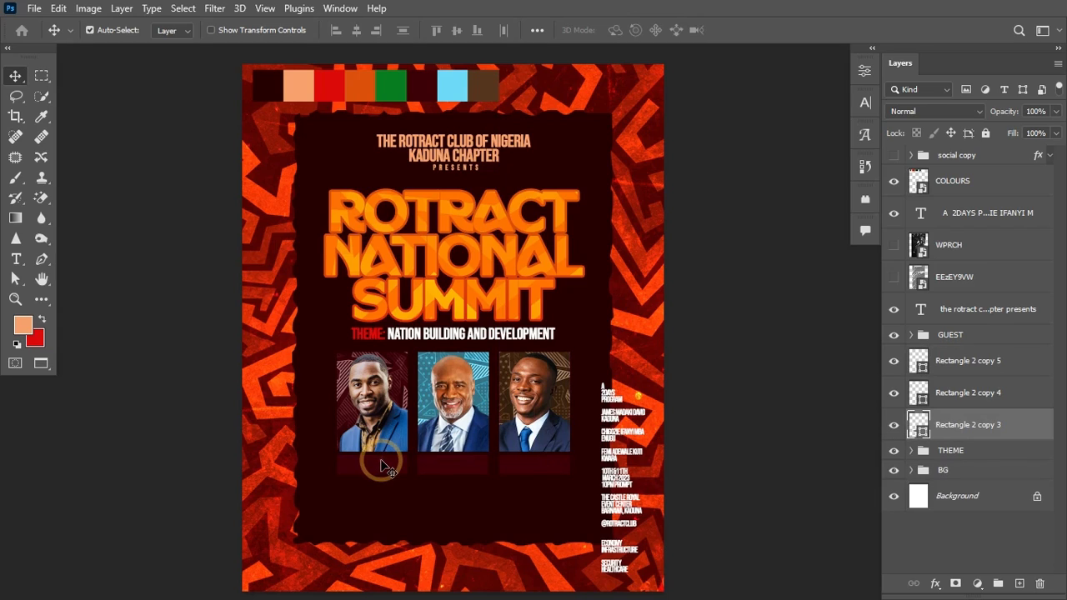
double_click(920, 427)
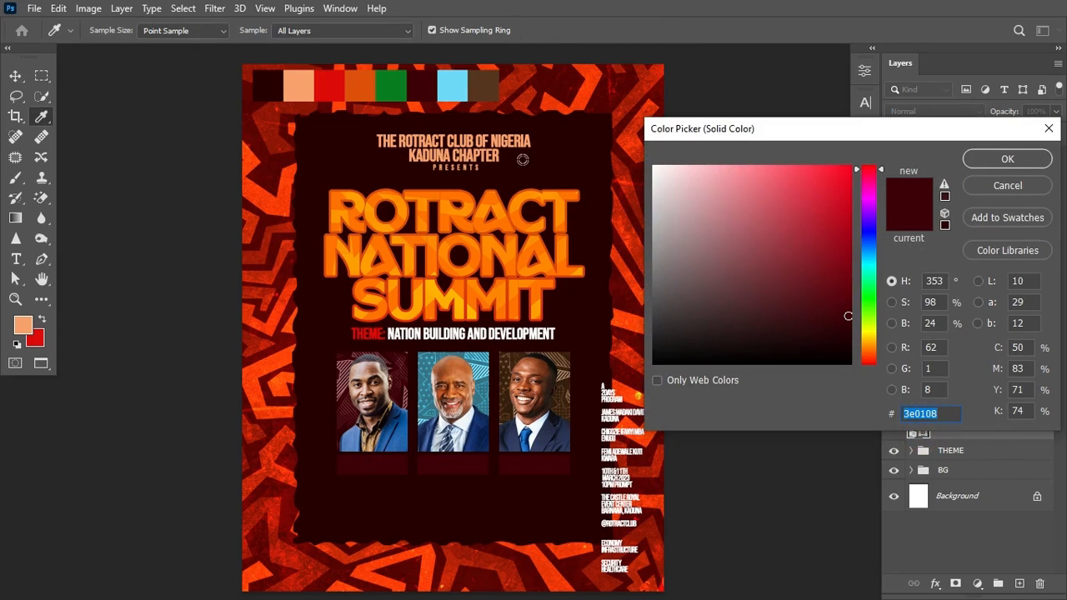
click(359, 86)
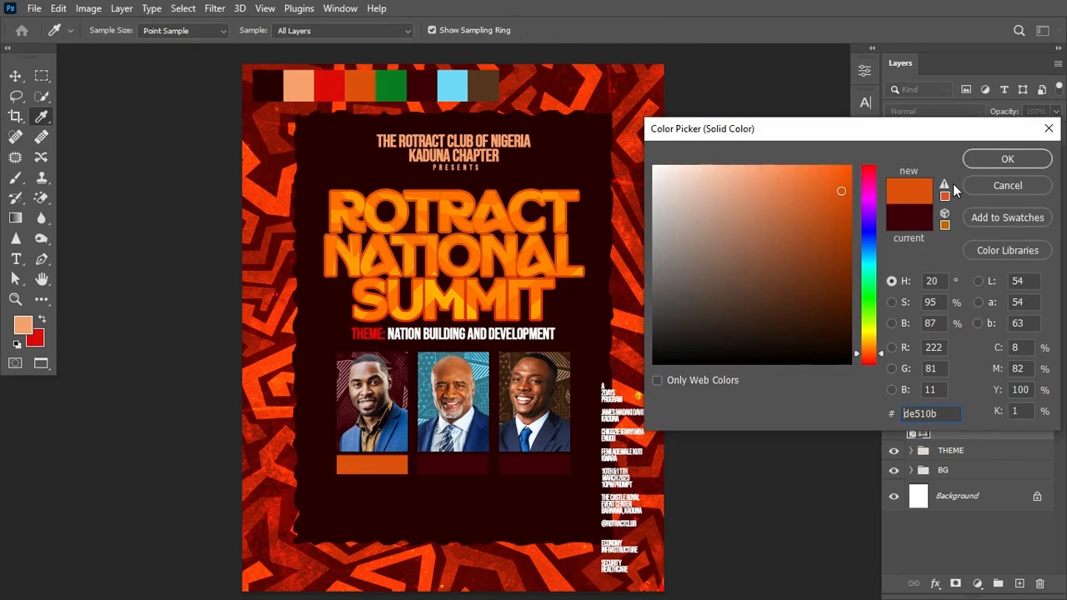
click(983, 165)
click(463, 465)
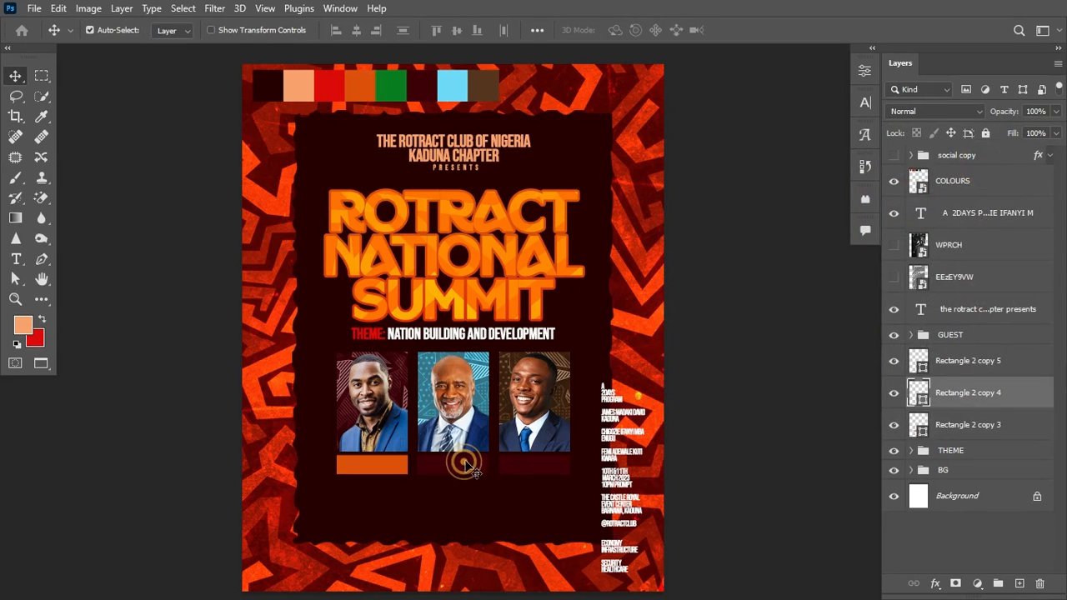
double_click(921, 398)
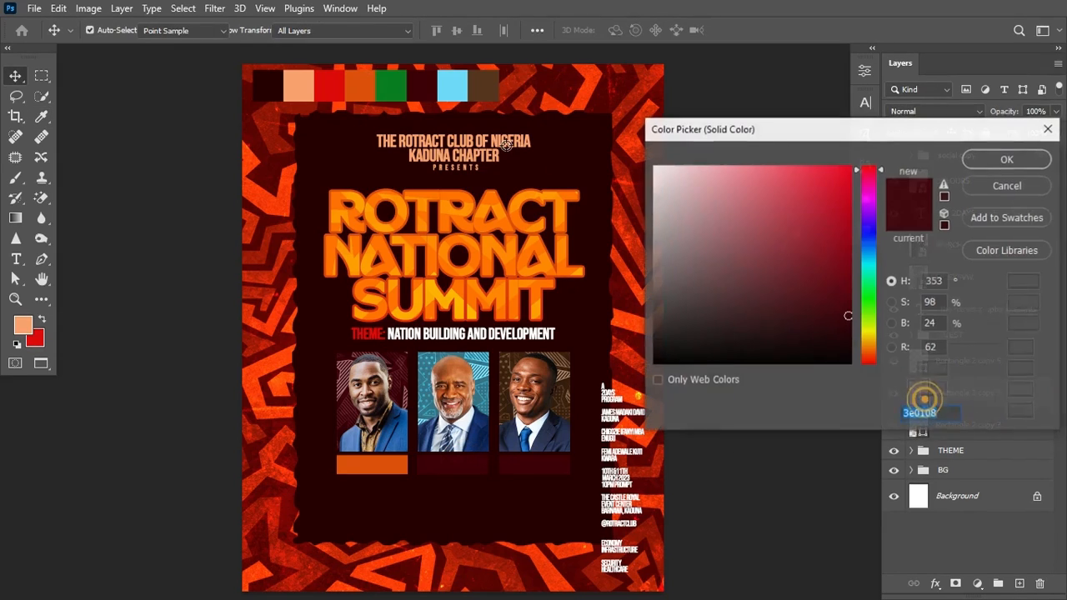
click(392, 87)
click(1040, 167)
Step: Fill the right bar red #de0b0b sampled from the palette strip
click(923, 369)
double_click(922, 367)
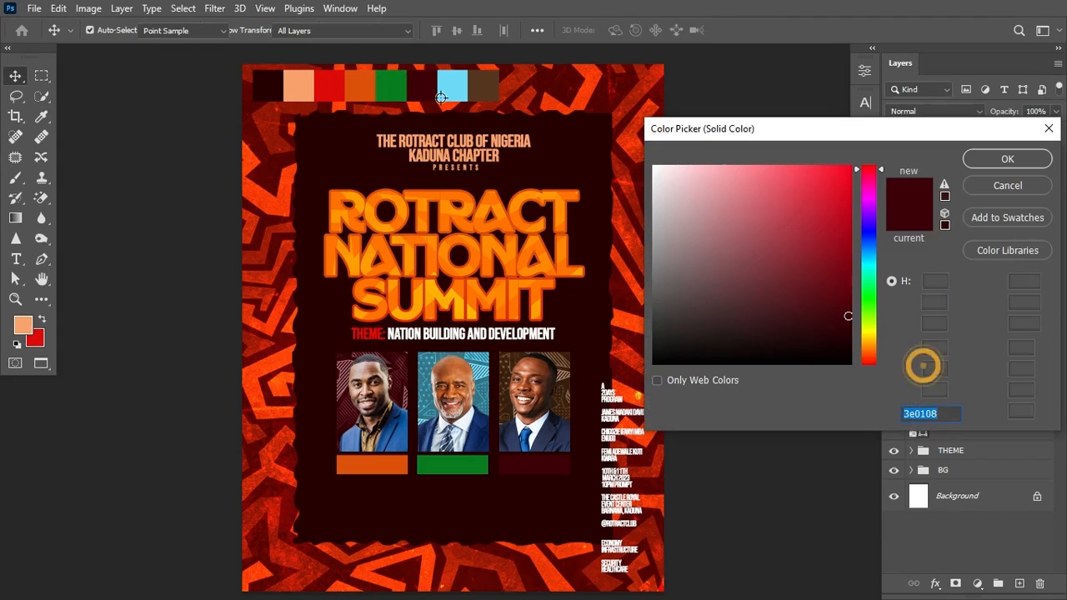
click(331, 86)
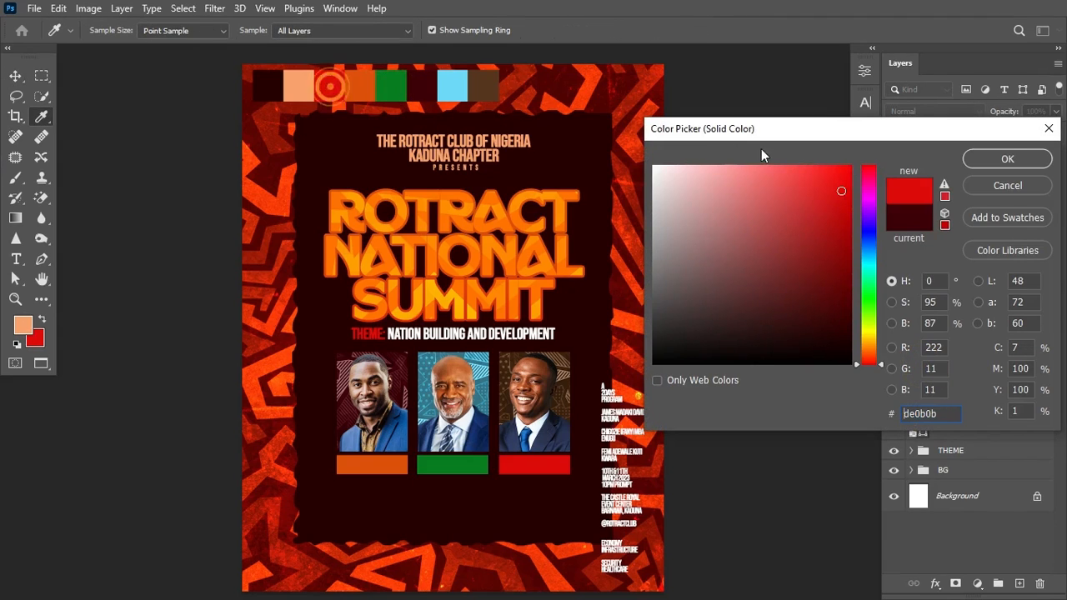
click(988, 159)
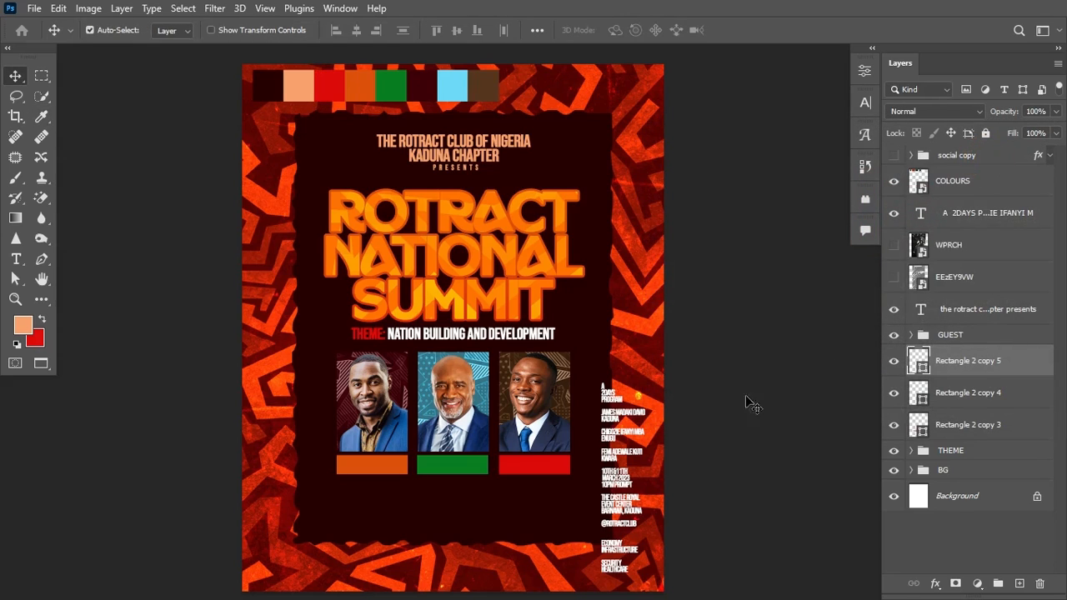
key(t)
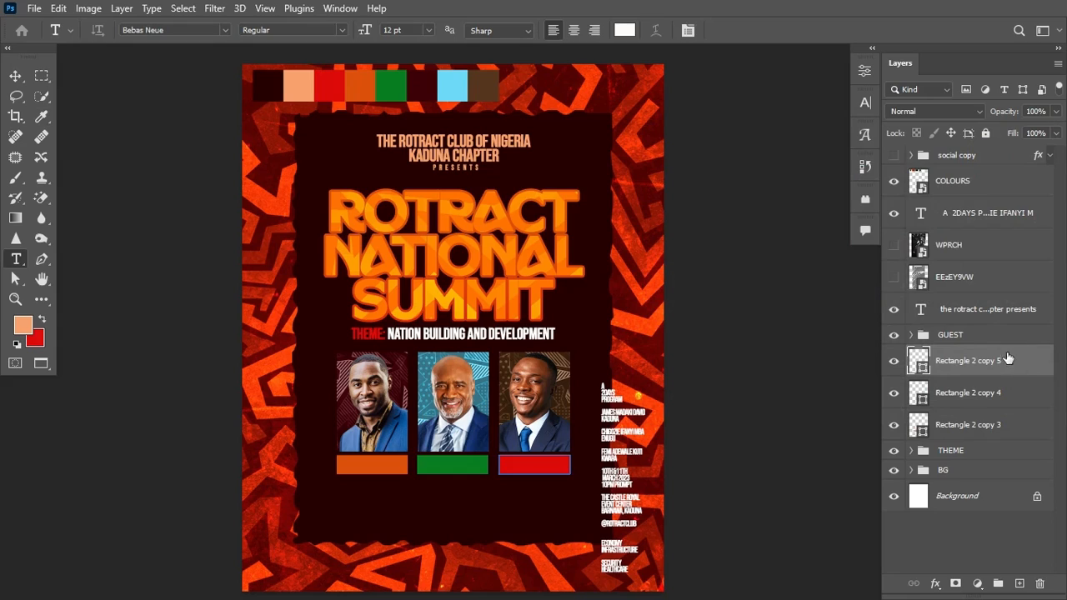
click(1001, 451)
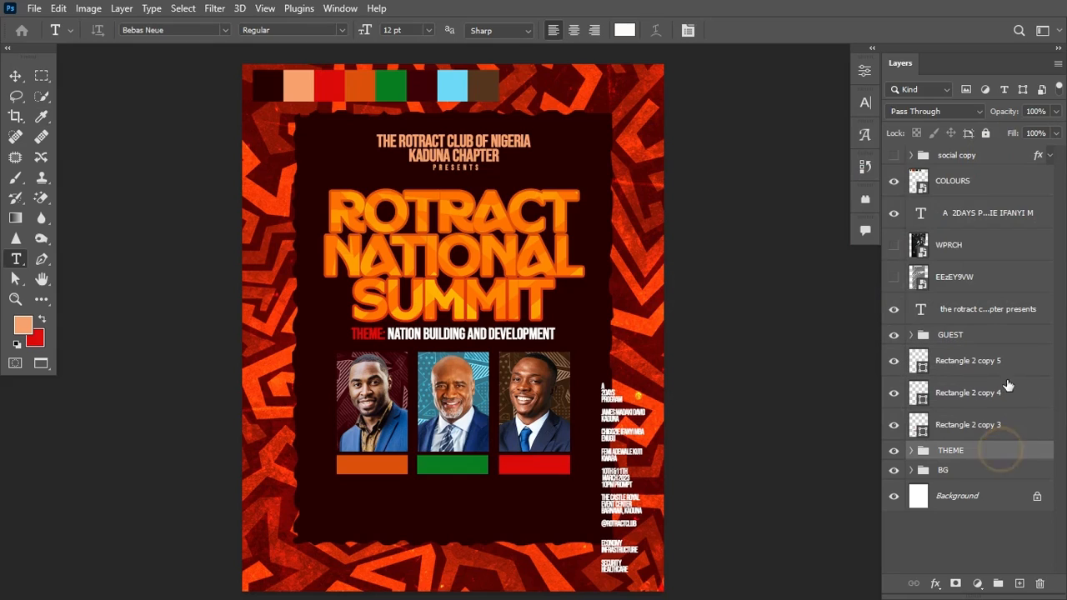
Step: Move the first guest's name and KADUNA from the side list into a new lower-left text block
click(1009, 339)
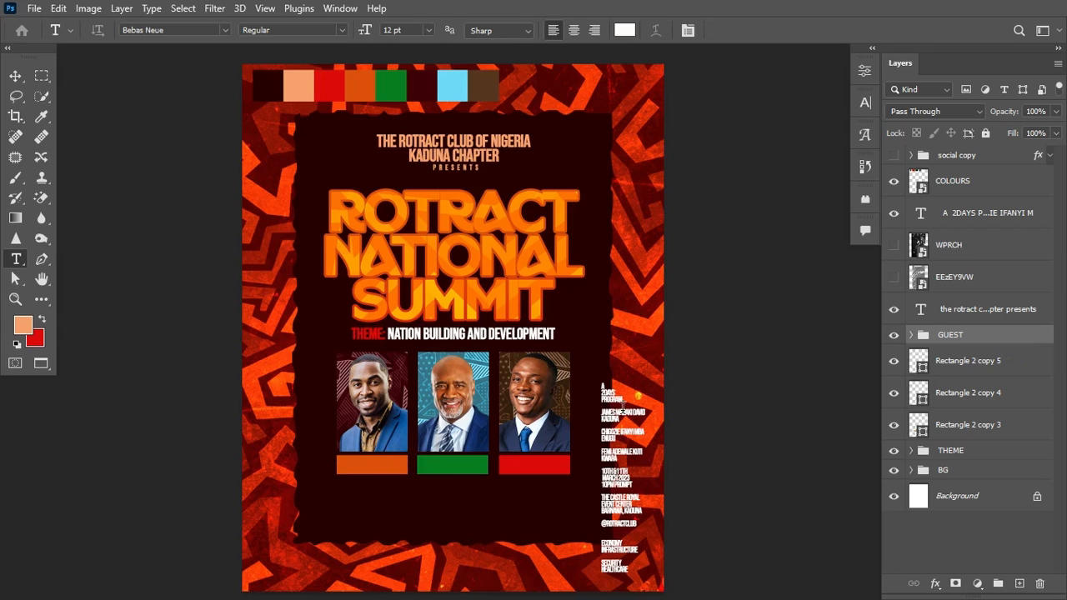
click(602, 410)
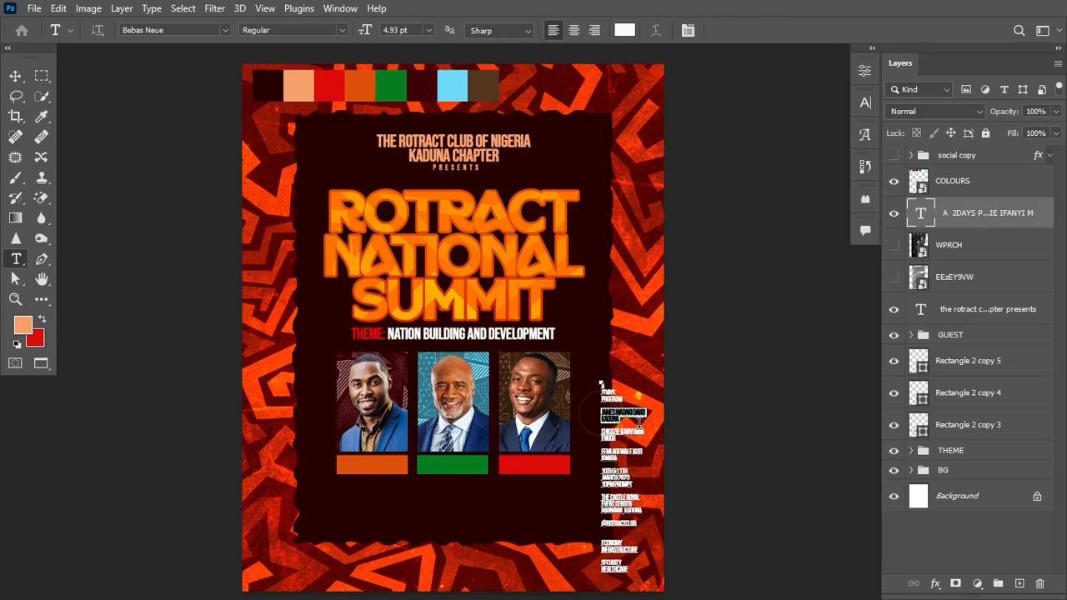
key(ctrl+a)
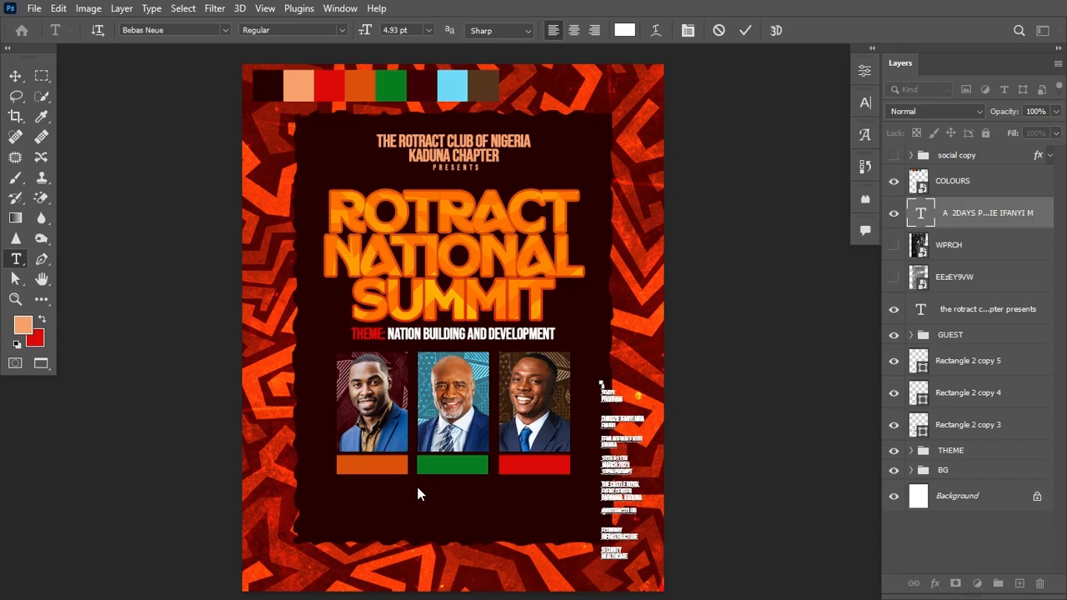
key(ctrl+Return)
click(348, 508)
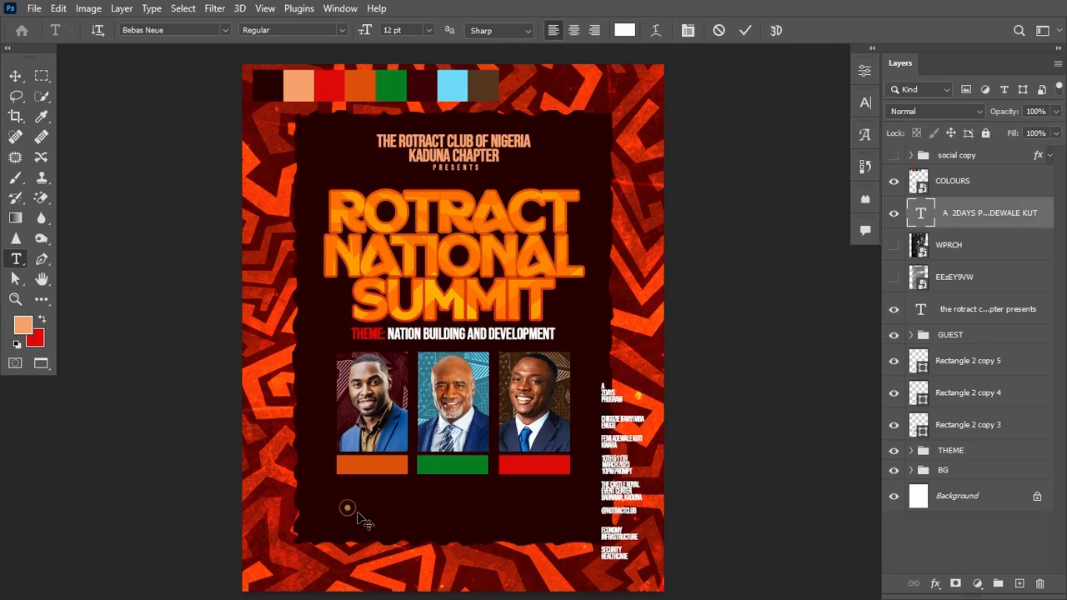
key(ctrl+Return)
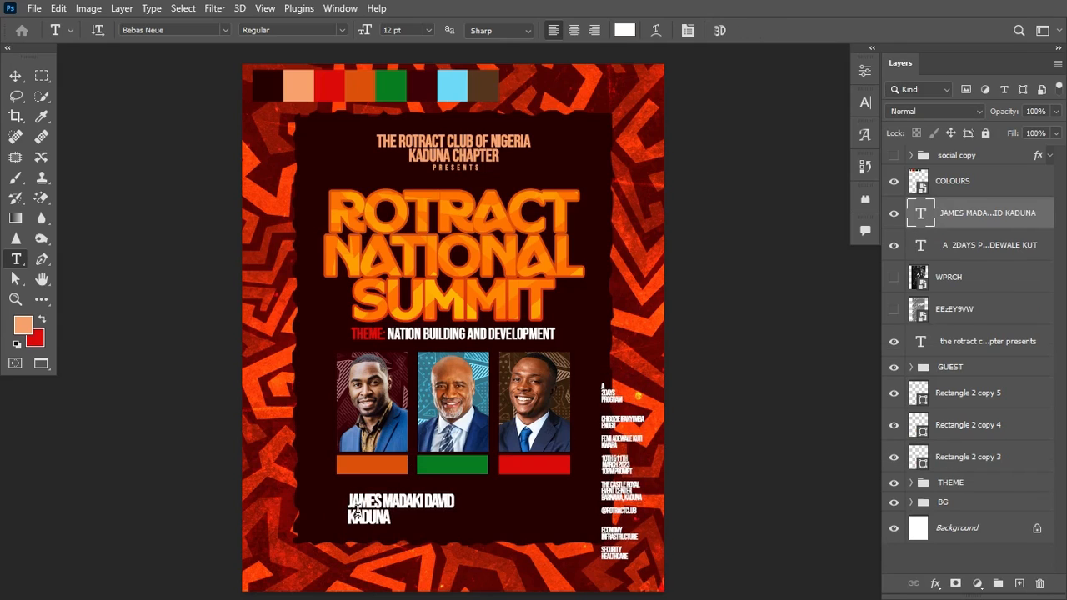
Step: Centre-align the name text and set its tracking to -40
click(576, 29)
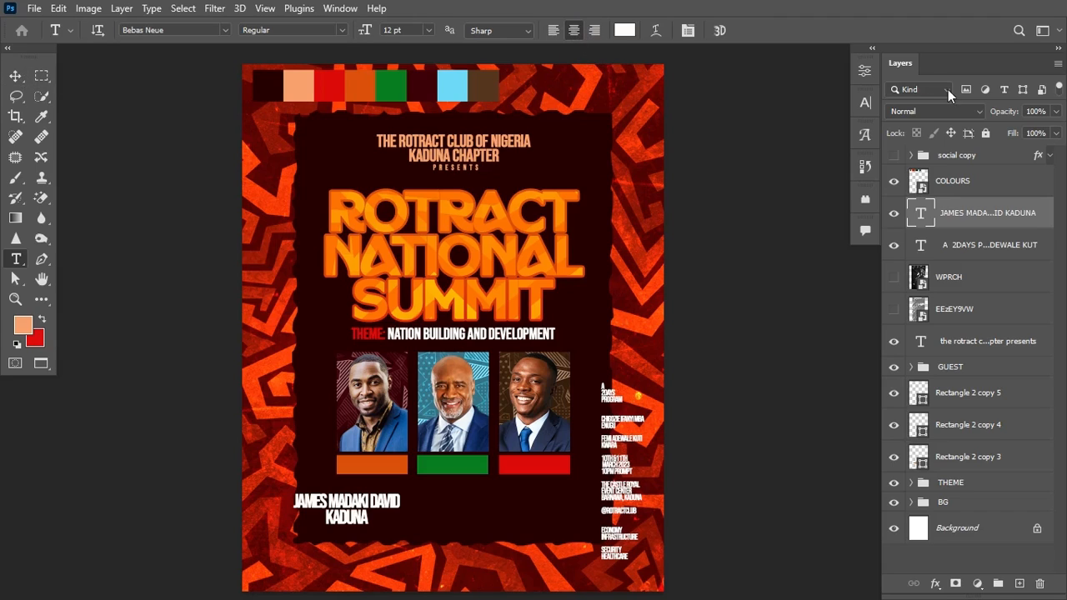
click(864, 103)
drag(777, 159, 781, 158)
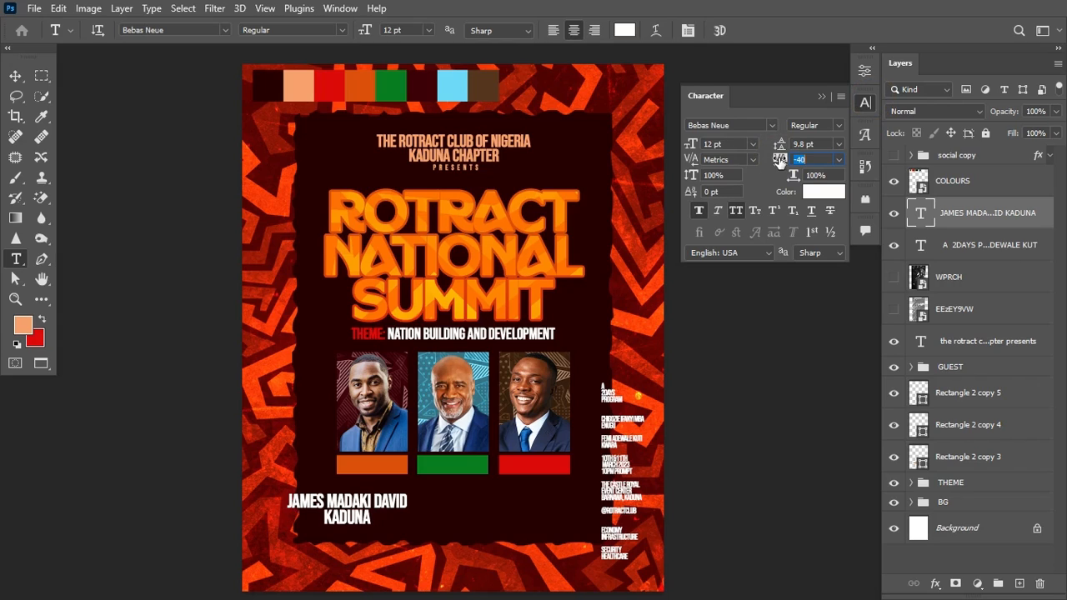
Step: Shrink the first name caption and move it onto the orange bar
click(821, 98)
key(ctrl+t)
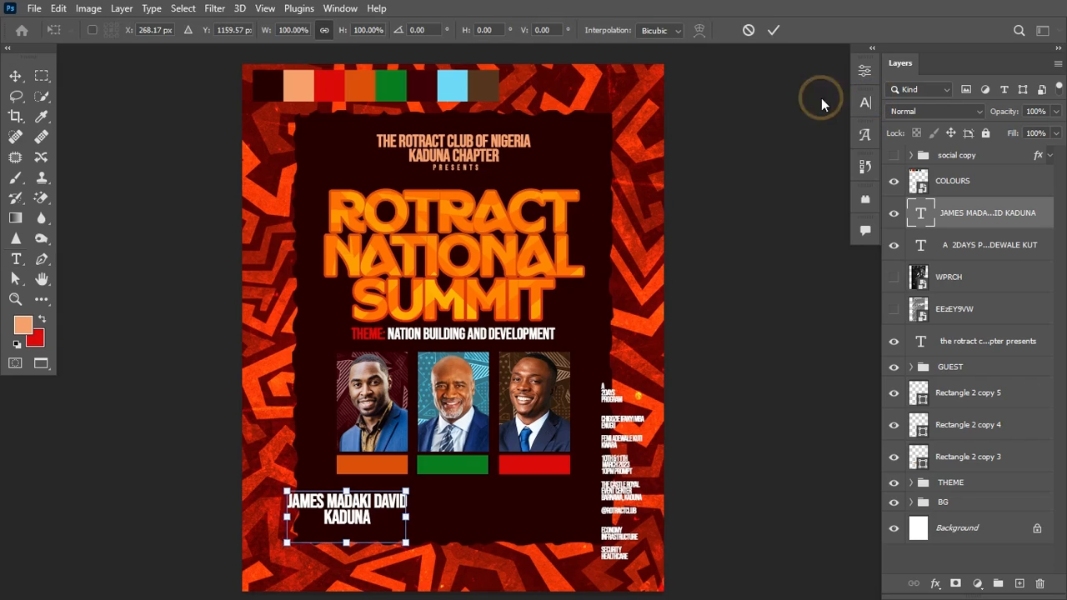
drag(405, 543, 391, 537)
key(Return)
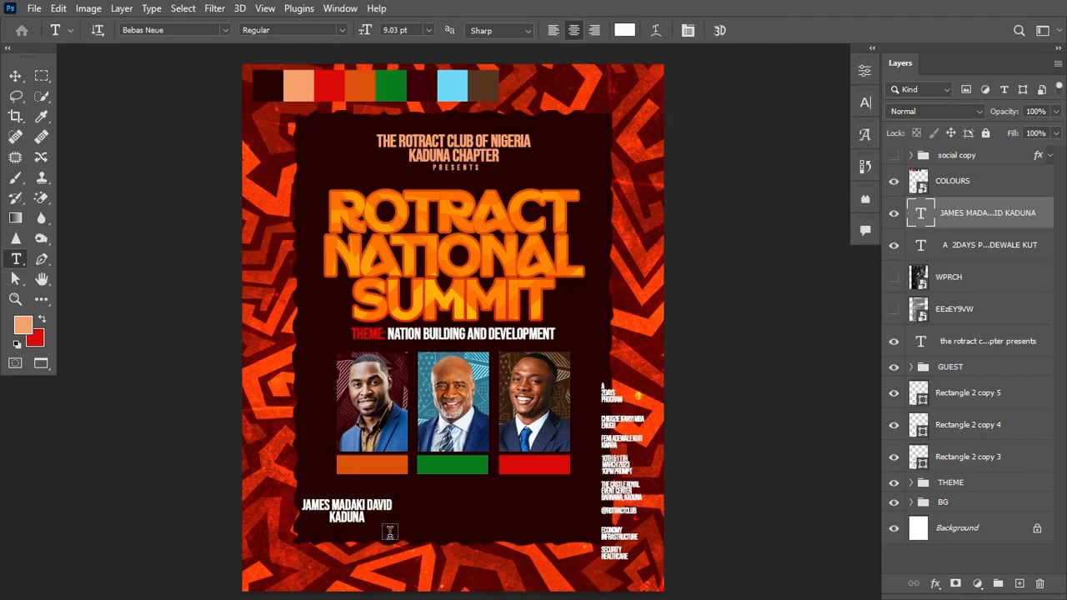
click(364, 518)
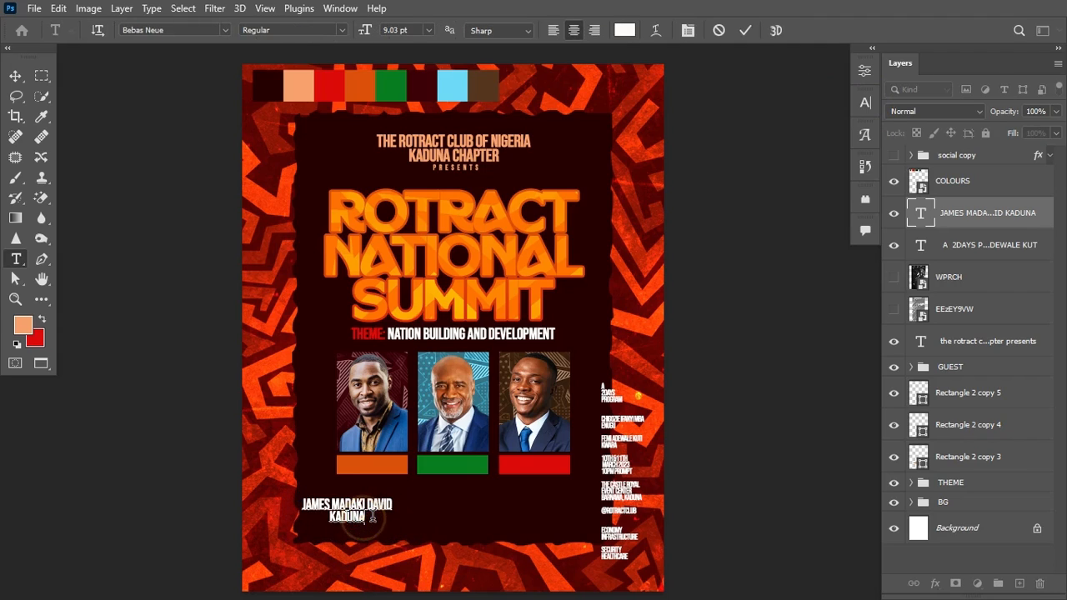
key(ctrl+Return)
key(ctrl+t)
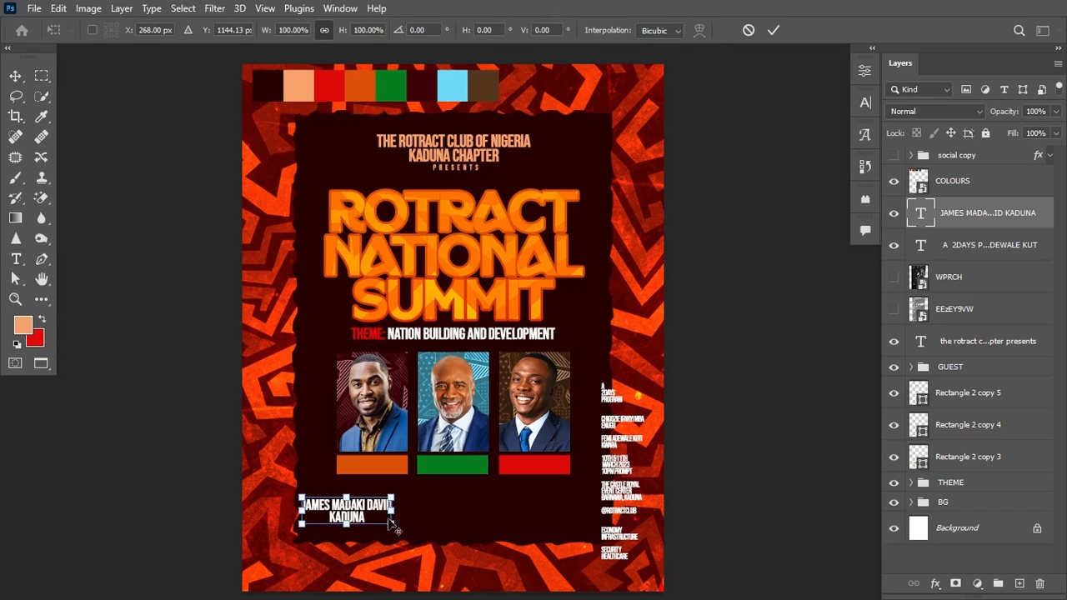
drag(392, 523, 386, 471)
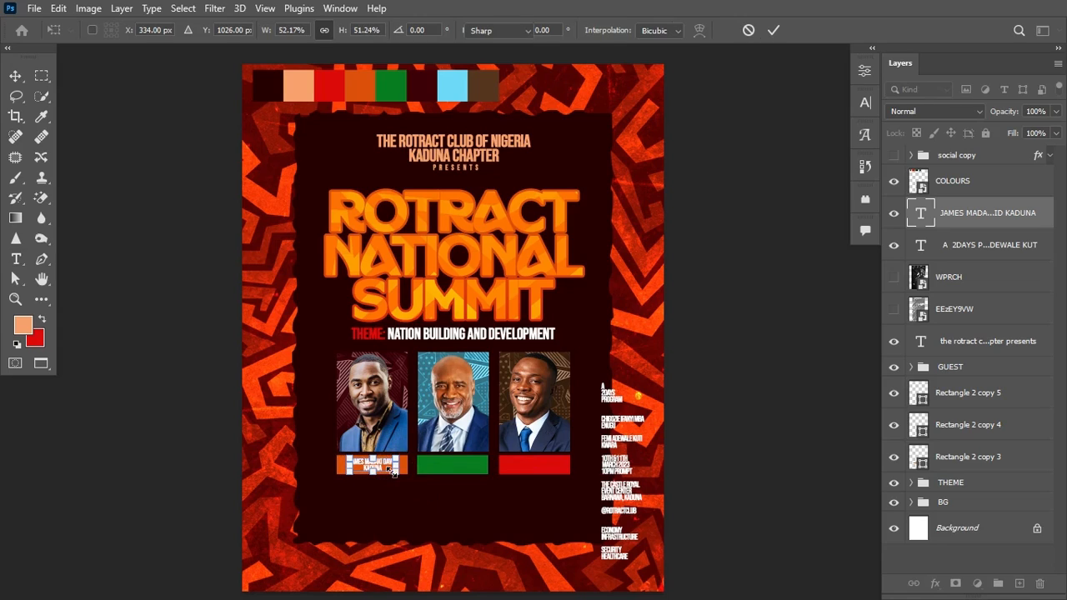
key(Return)
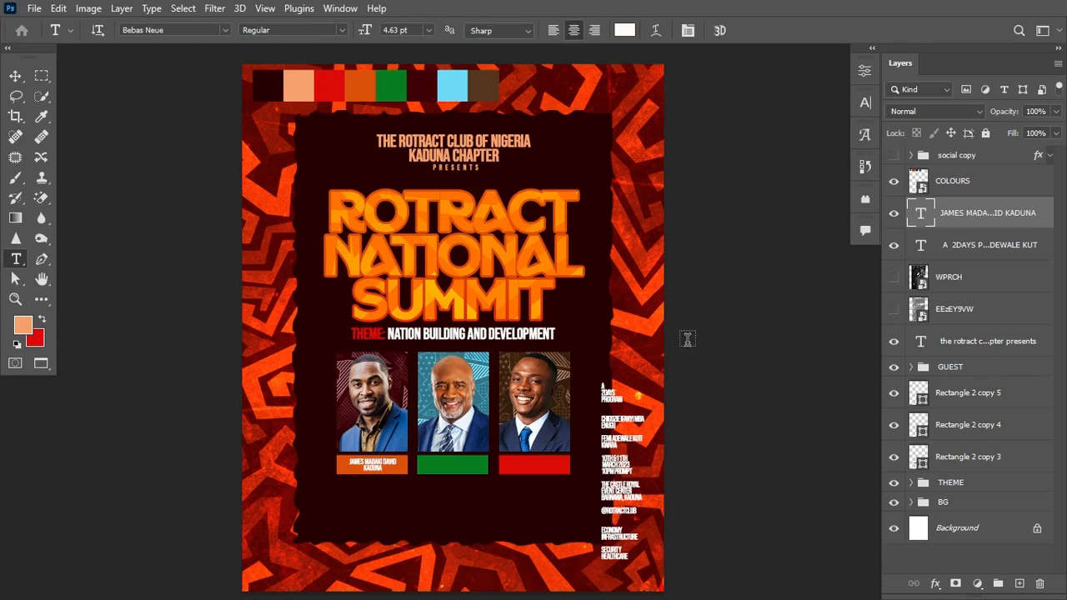
Step: Set the caption's tracking to 20 and leading to 4 pt
click(865, 104)
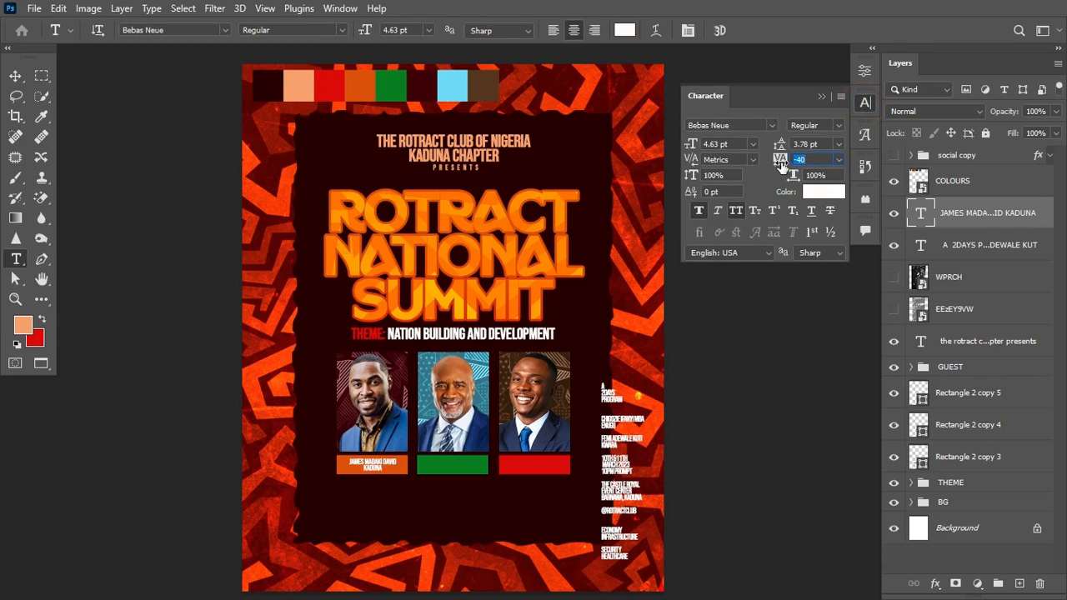
drag(780, 163, 778, 161)
click(777, 145)
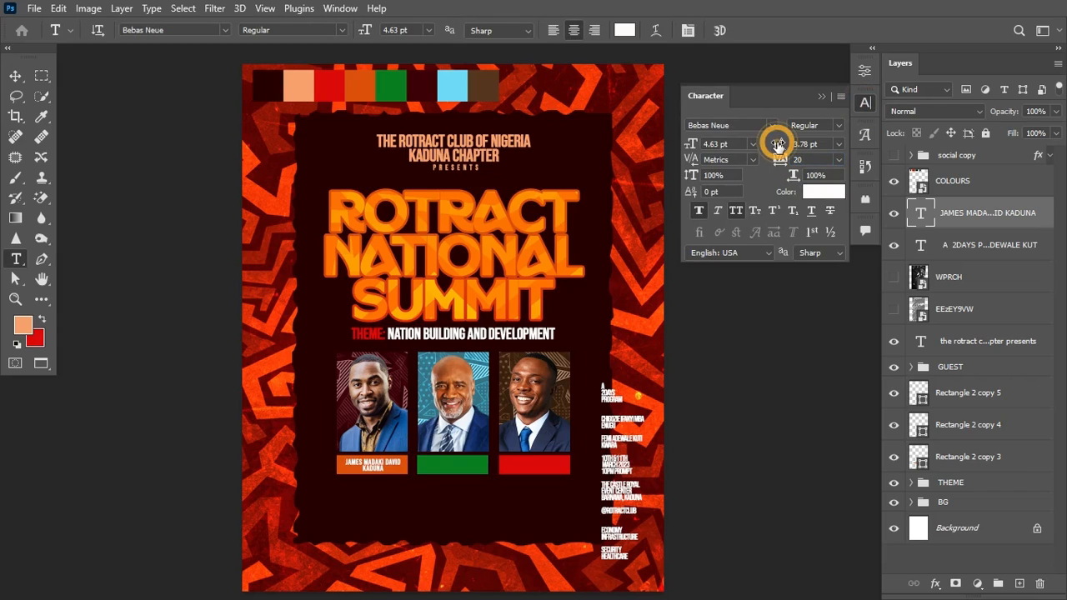
drag(779, 145, 778, 144)
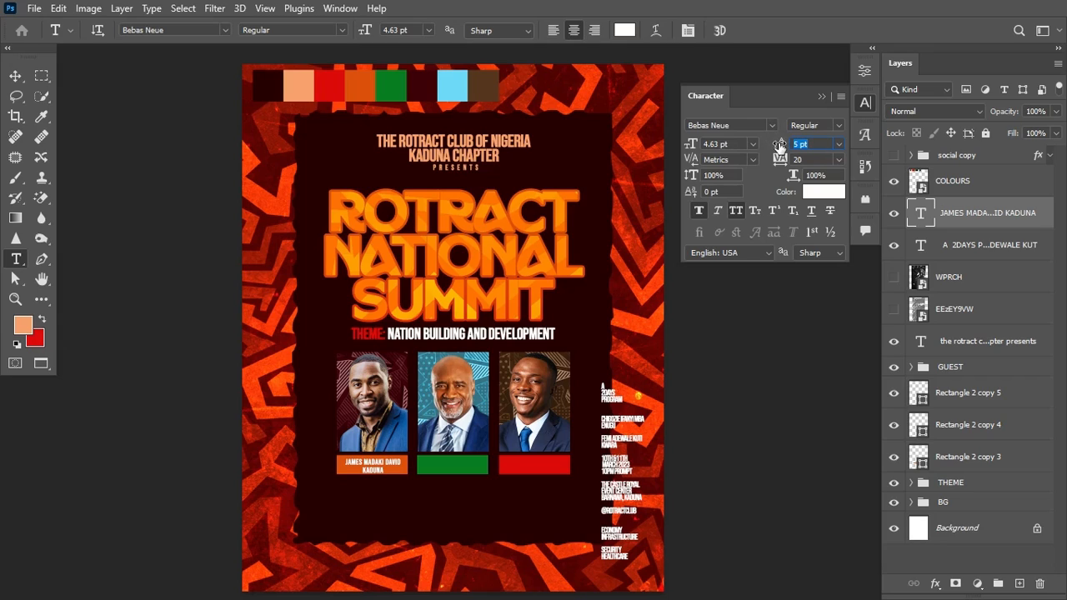
Step: Copy the caption onto the green bar and replace it with the second guest's name
key(v)
click(866, 103)
drag(373, 467, 454, 466)
drag(602, 419, 617, 426)
key(ctrl+x)
key(ctrl+v)
click(865, 102)
drag(786, 160, 787, 163)
drag(459, 466, 541, 465)
Step: Copy the caption onto the red bar with the third guest's name
drag(602, 430, 618, 439)
key(ctrl+x)
key(ctrl+v)
click(573, 30)
drag(781, 160, 786, 160)
drag(780, 144, 782, 144)
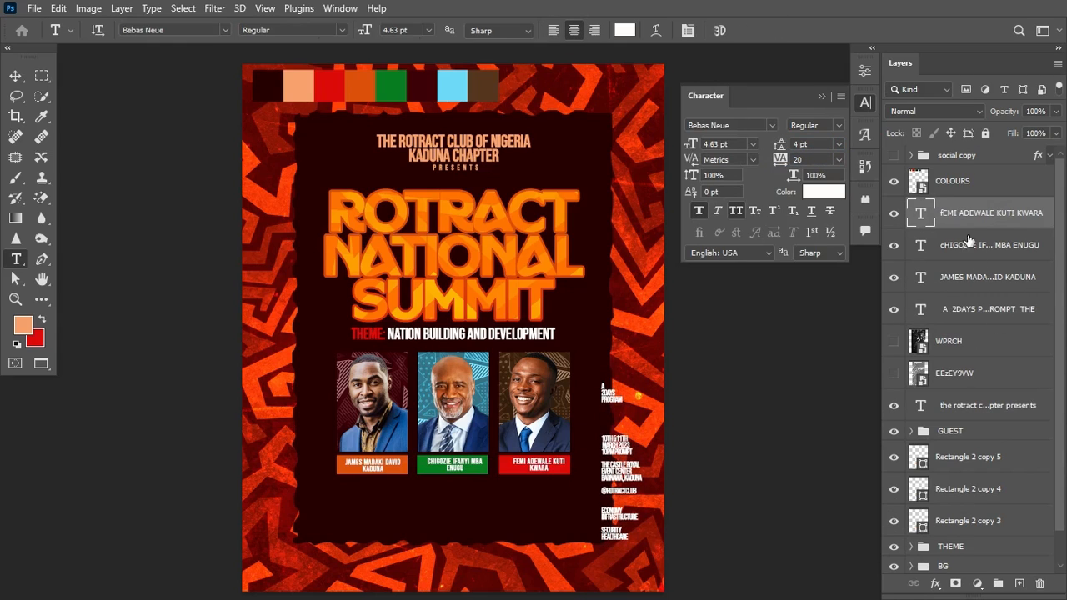
Step: Stack the first name layer above the orange bar and centre it on the bar
shift+click(1000, 278)
drag(1015, 222, 988, 448)
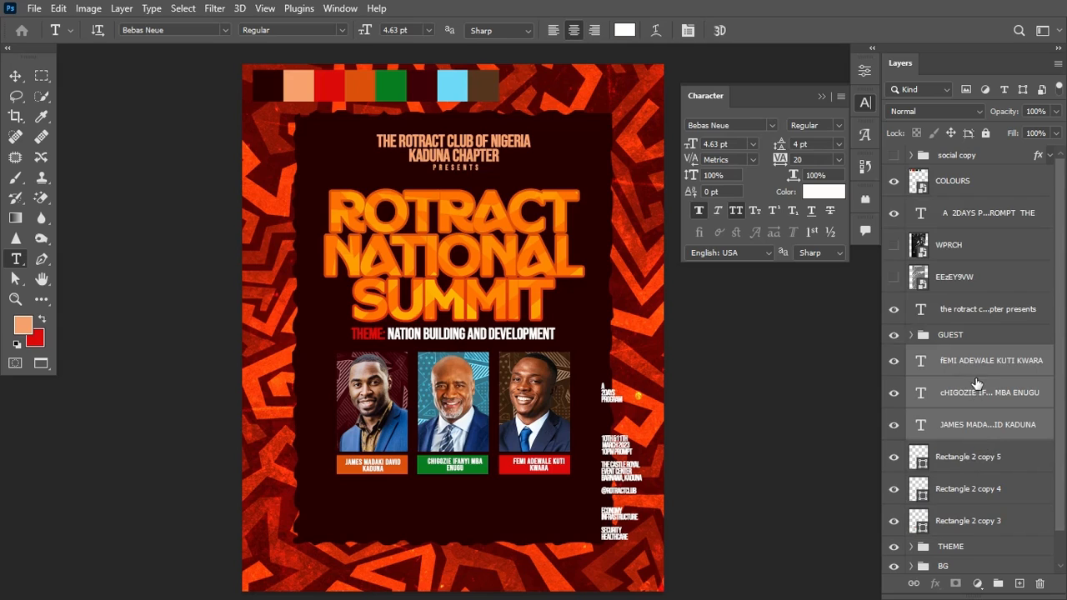
click(986, 426)
drag(986, 425, 977, 507)
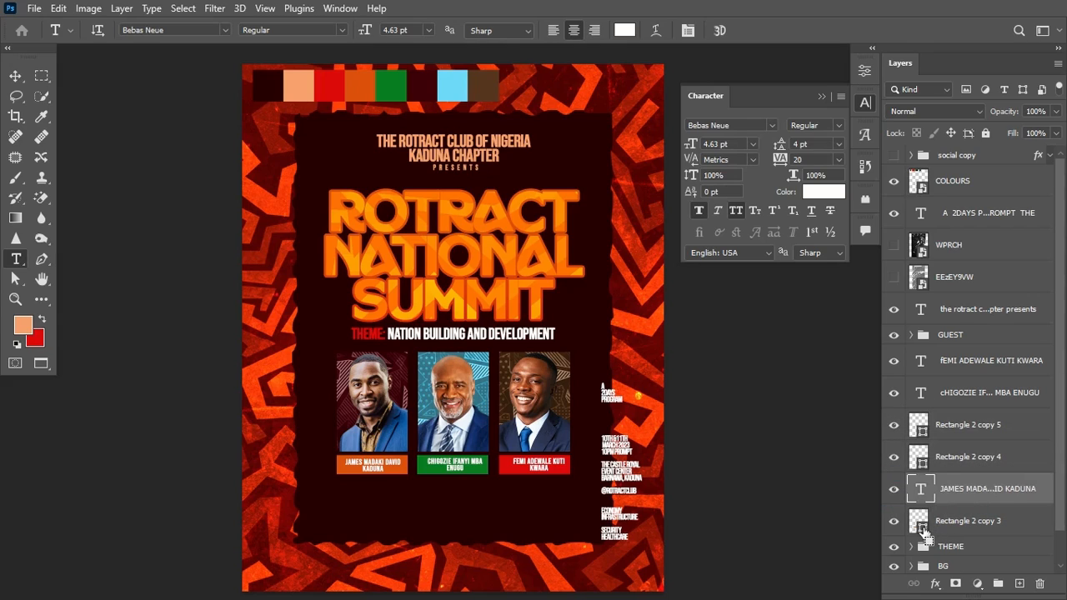
ctrl+click(923, 532)
key(v)
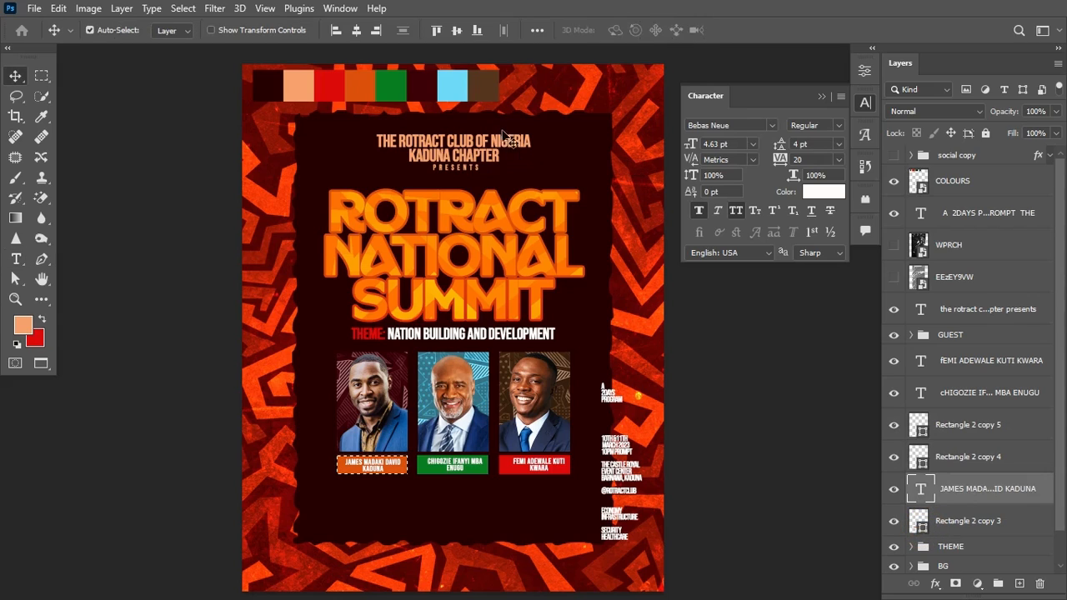
click(457, 30)
click(356, 31)
ctrl+click(355, 30)
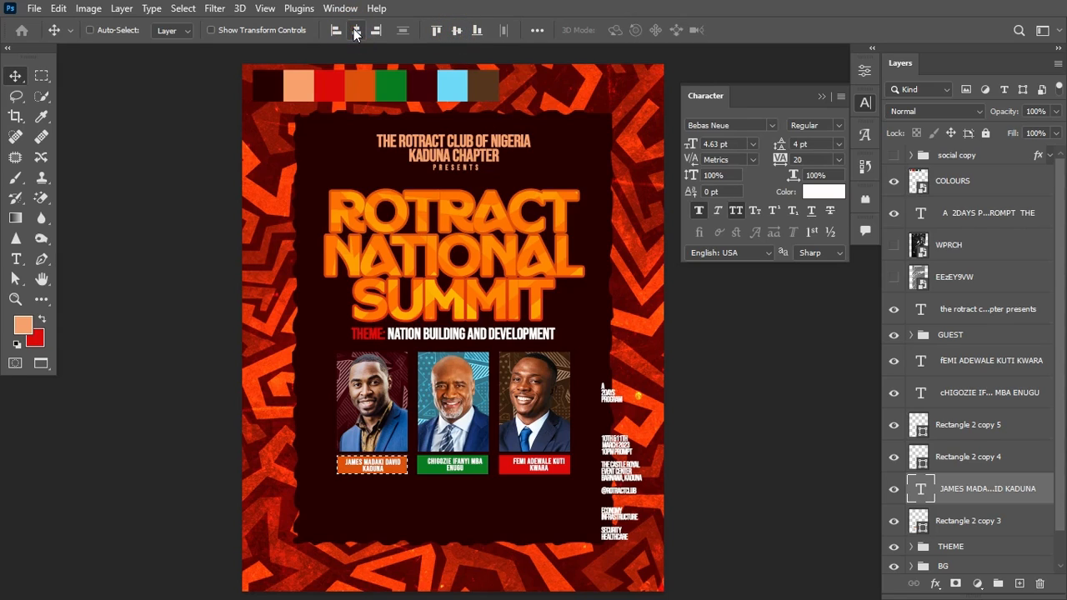
key(ctrl+d)
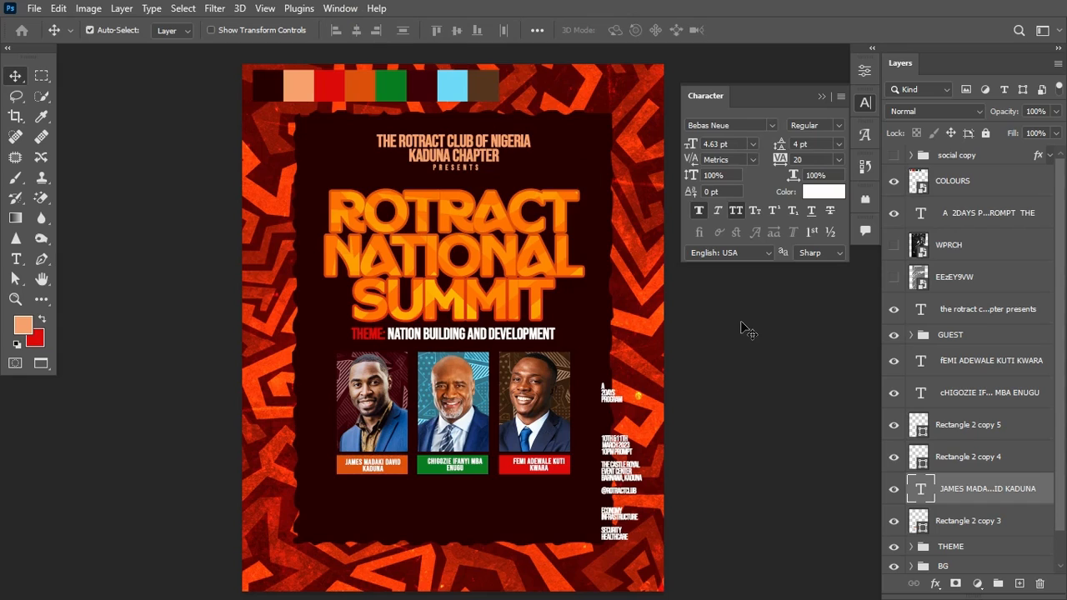
Step: Stack the second name layer above the green bar and centre it on the bar
drag(997, 396, 917, 446)
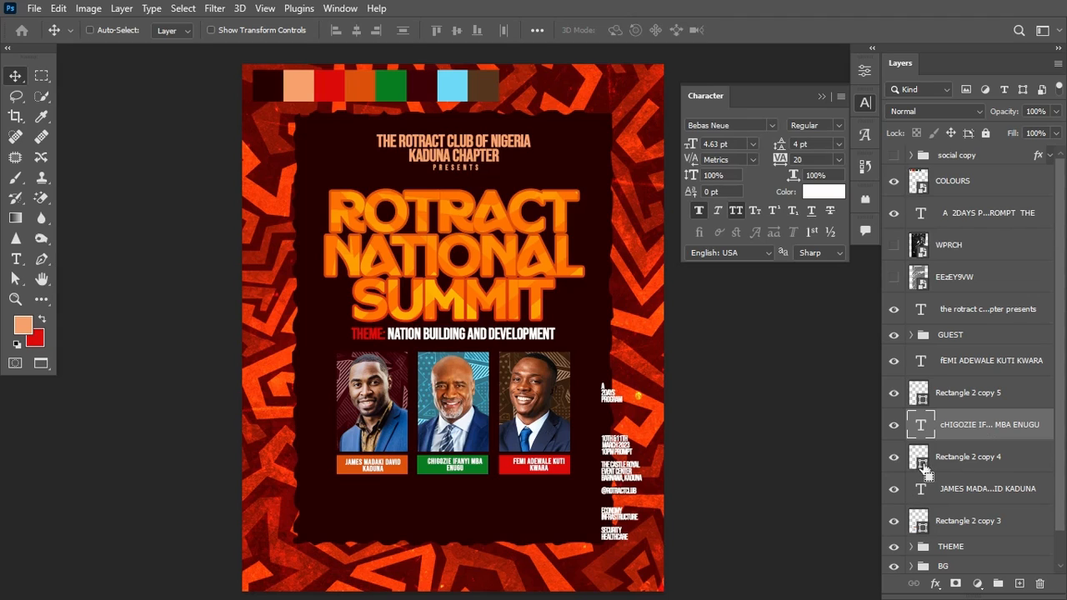
ctrl+click(926, 471)
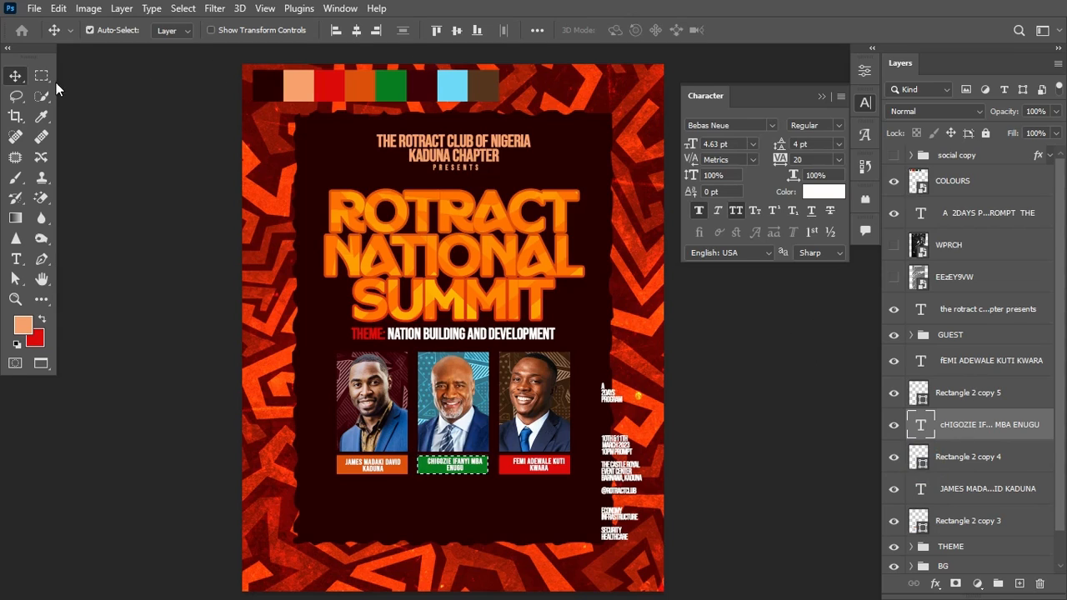
click(356, 31)
click(457, 31)
key(ctrl+d)
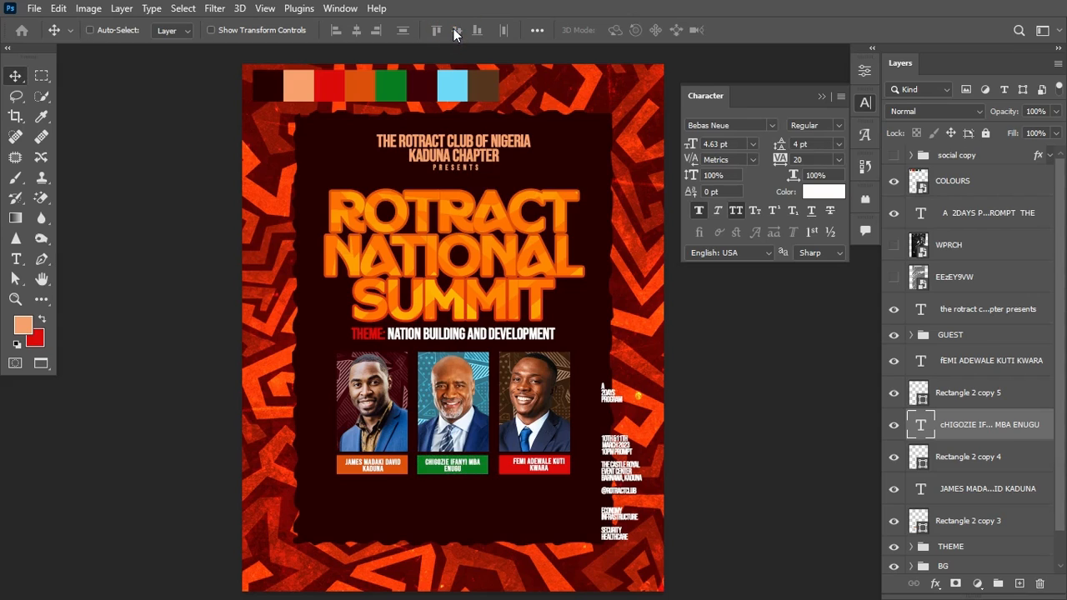
Step: Centre the third name horizontally and vertically on the red bar
drag(920, 421, 931, 404)
ctrl+click(923, 399)
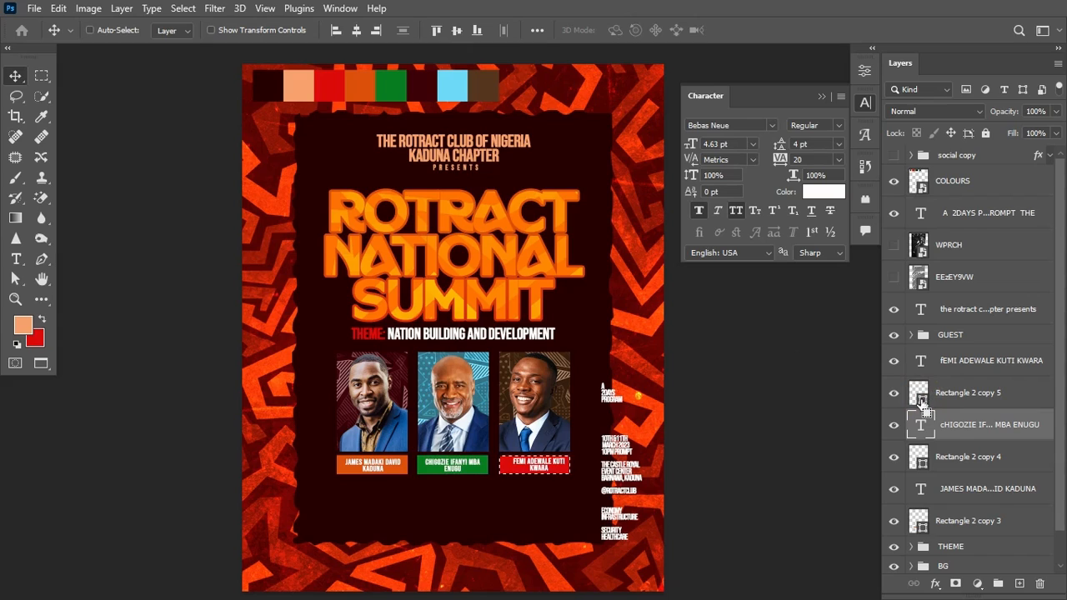
ctrl+click(922, 398)
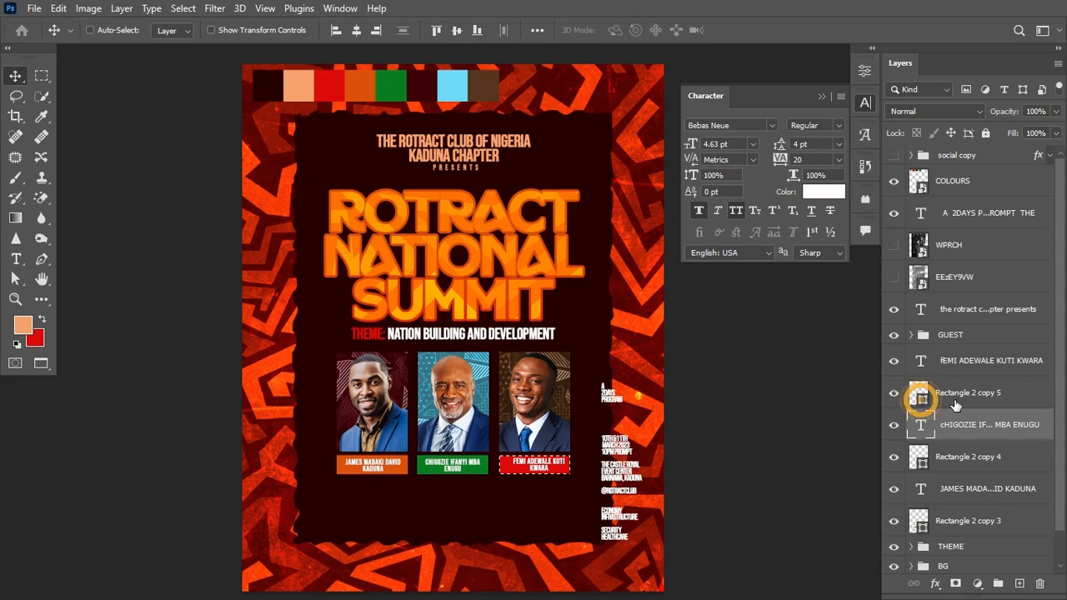
click(984, 361)
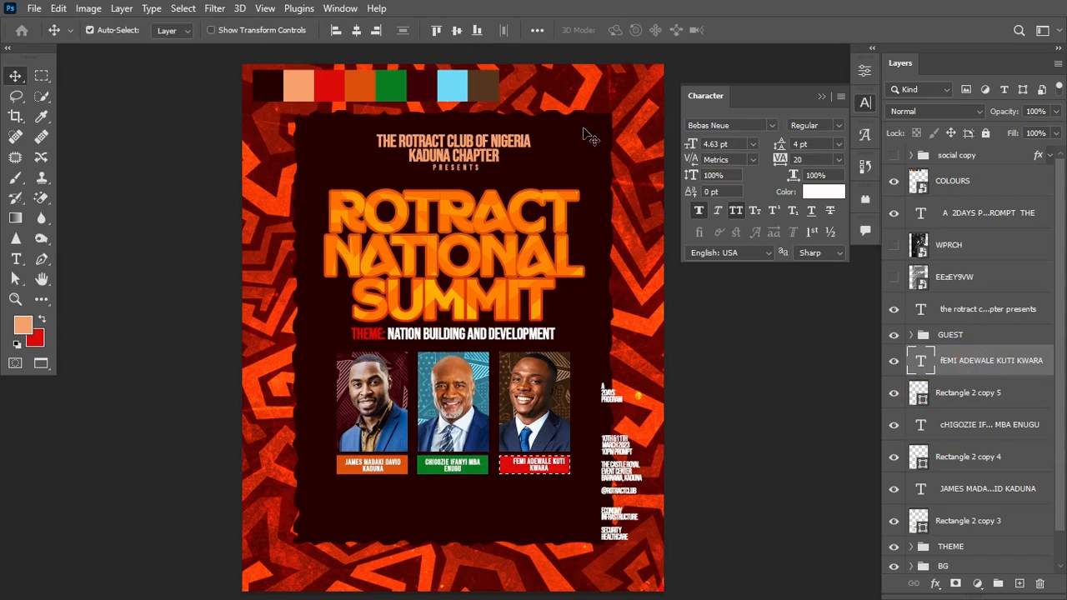
click(456, 31)
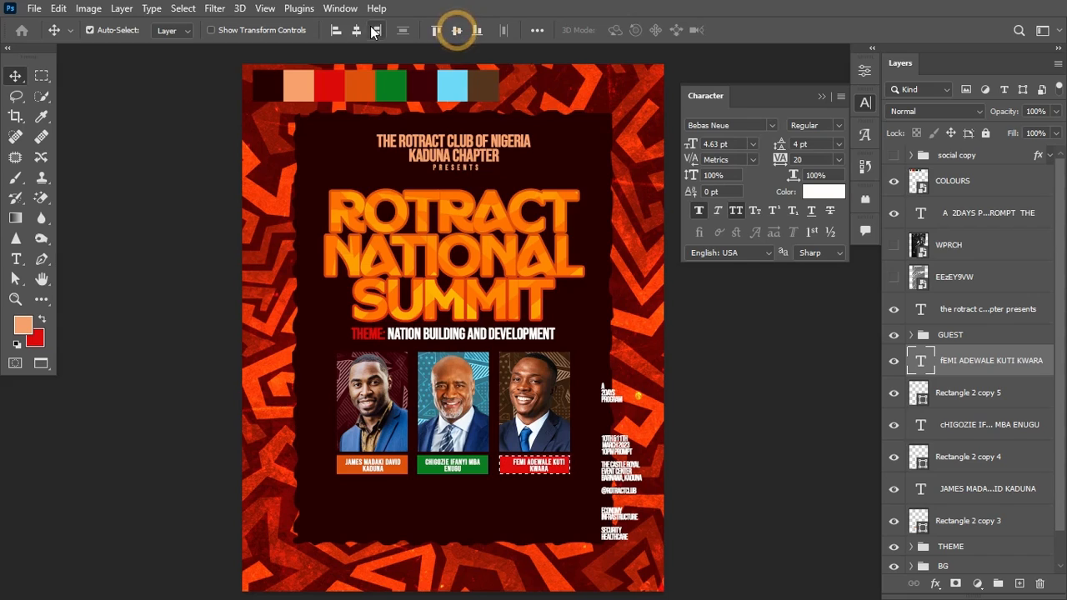
click(357, 31)
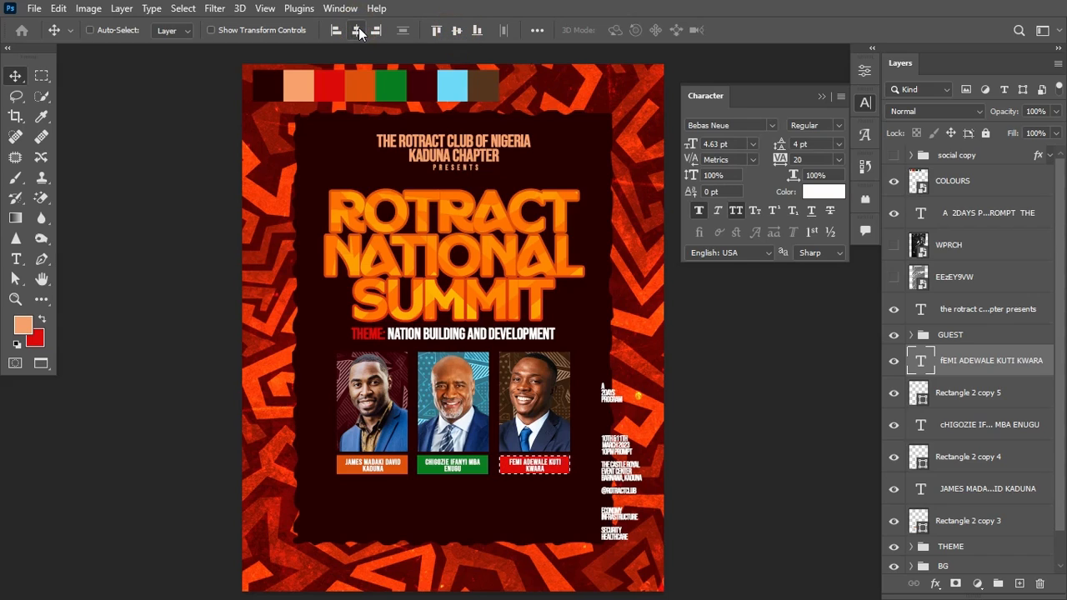
key(ctrl+d)
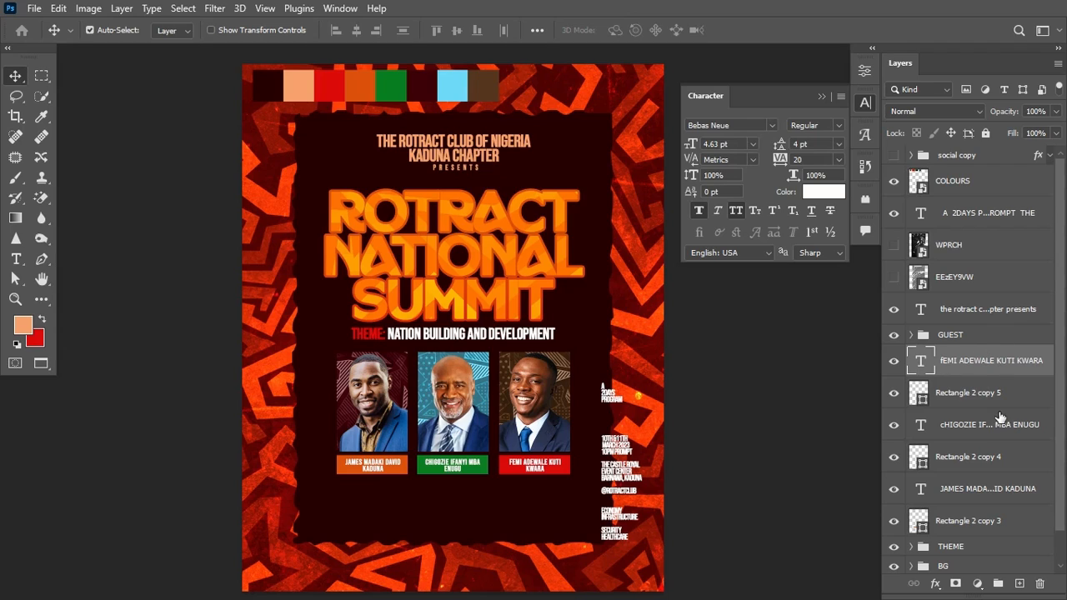
shift+click(1010, 524)
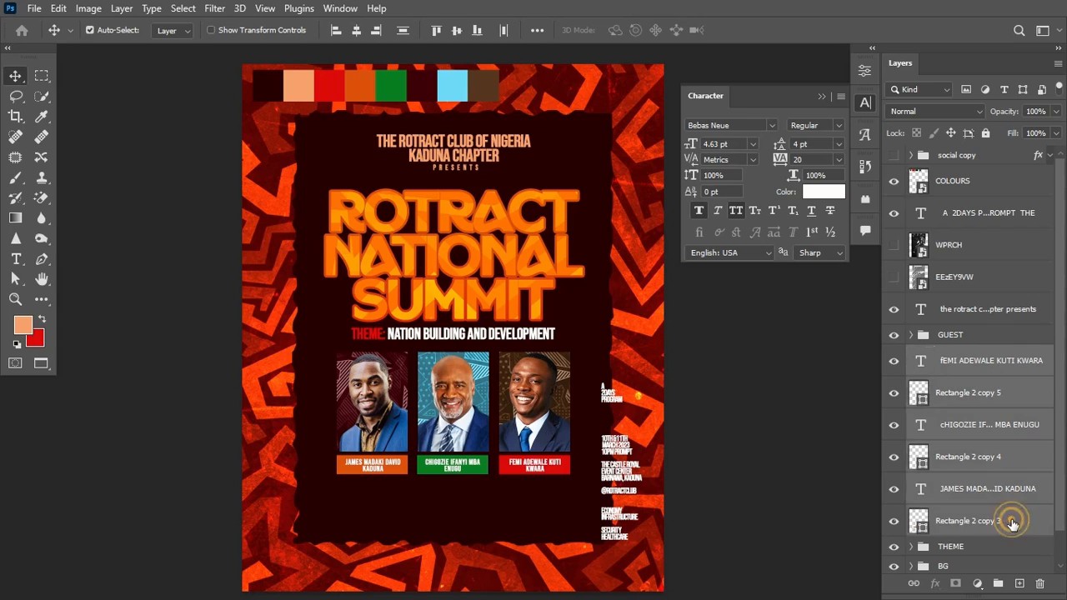
Step: Group the six name and bar layers and name the group NAME
key(ctrl+g)
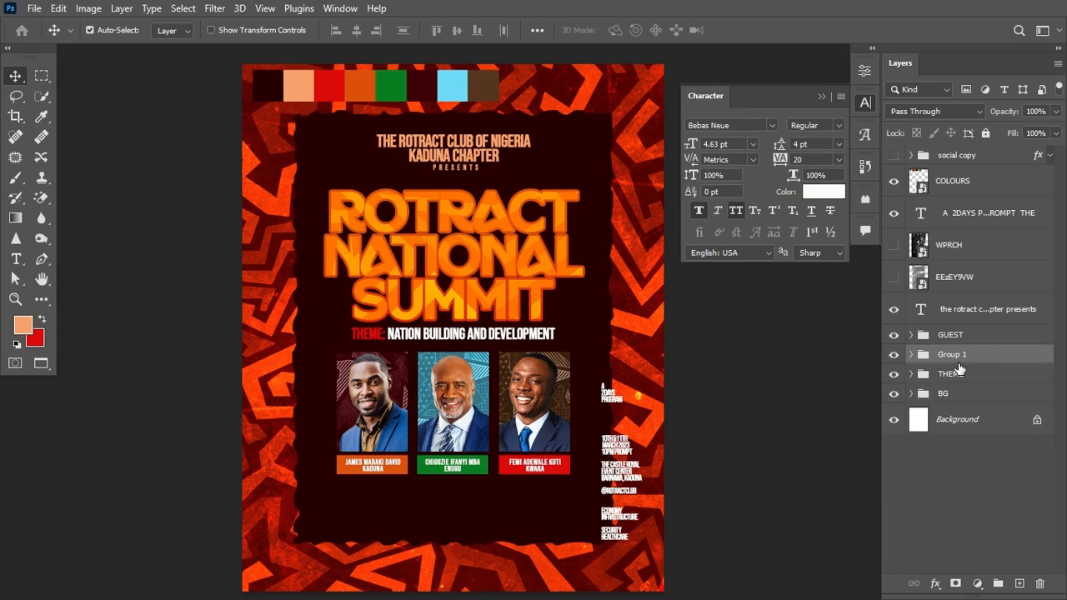
double_click(952, 354)
text(NAME)
key(Return)
Step: Scale the GUEST and NAME groups together to 88.59% and move them up
shift+click(984, 337)
key(ctrl+t)
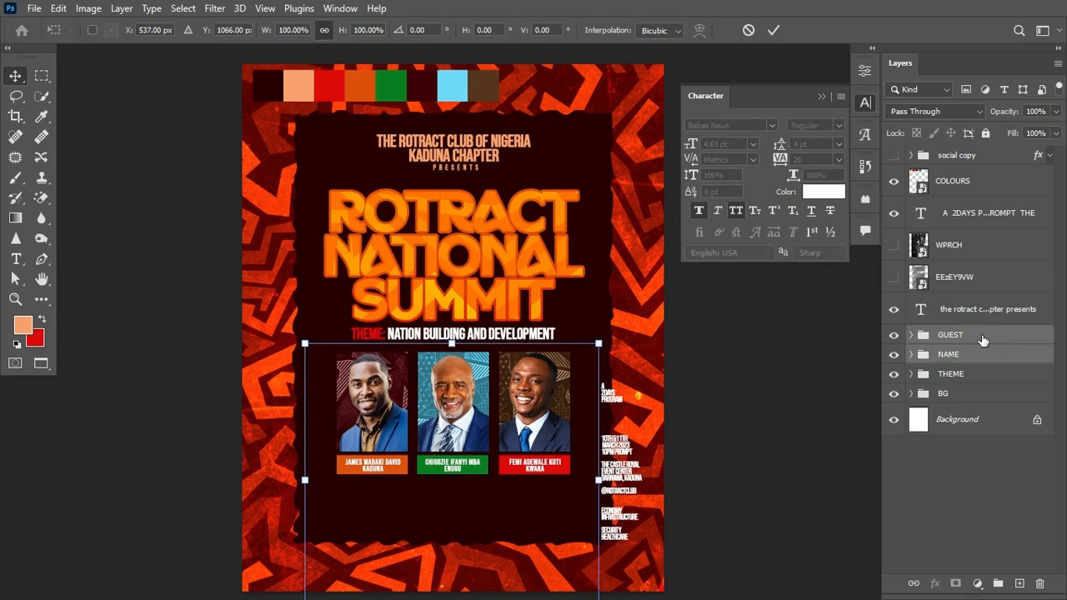
drag(599, 343, 580, 353)
drag(503, 420, 502, 402)
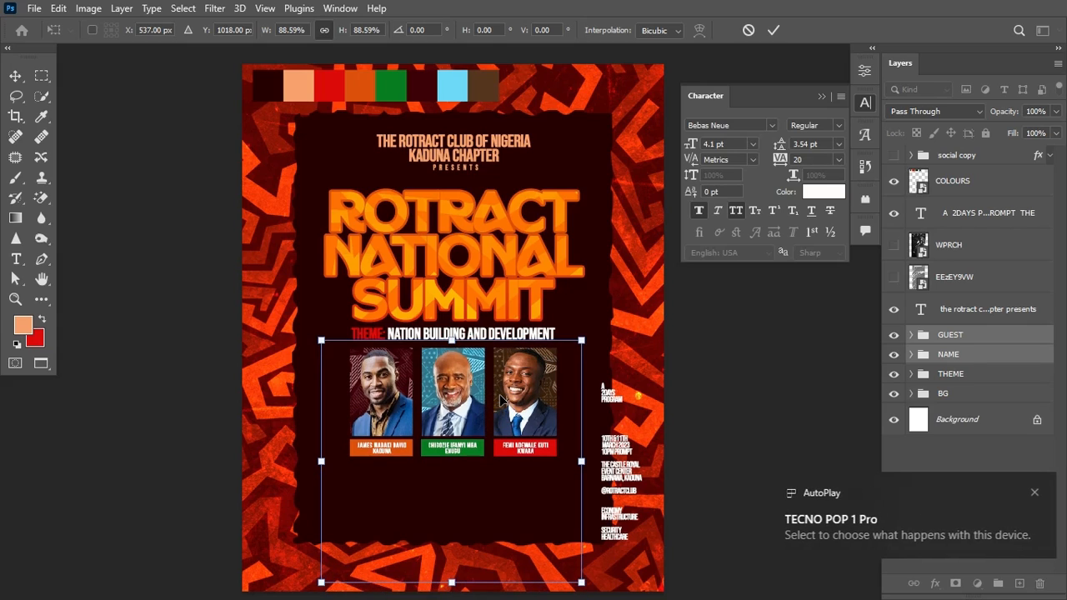
key(Return)
click(1033, 493)
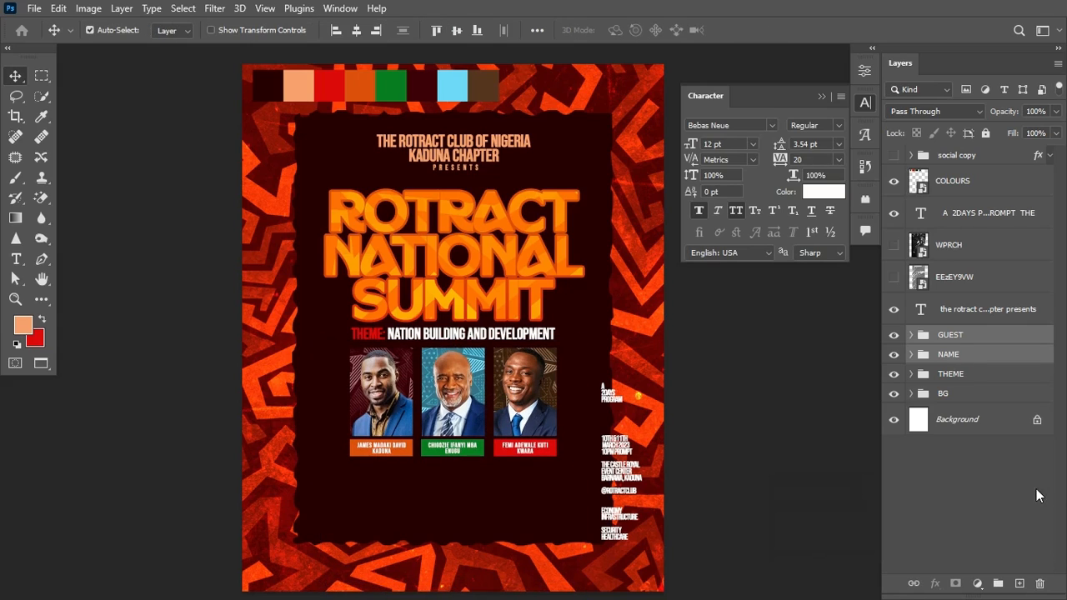
click(1034, 492)
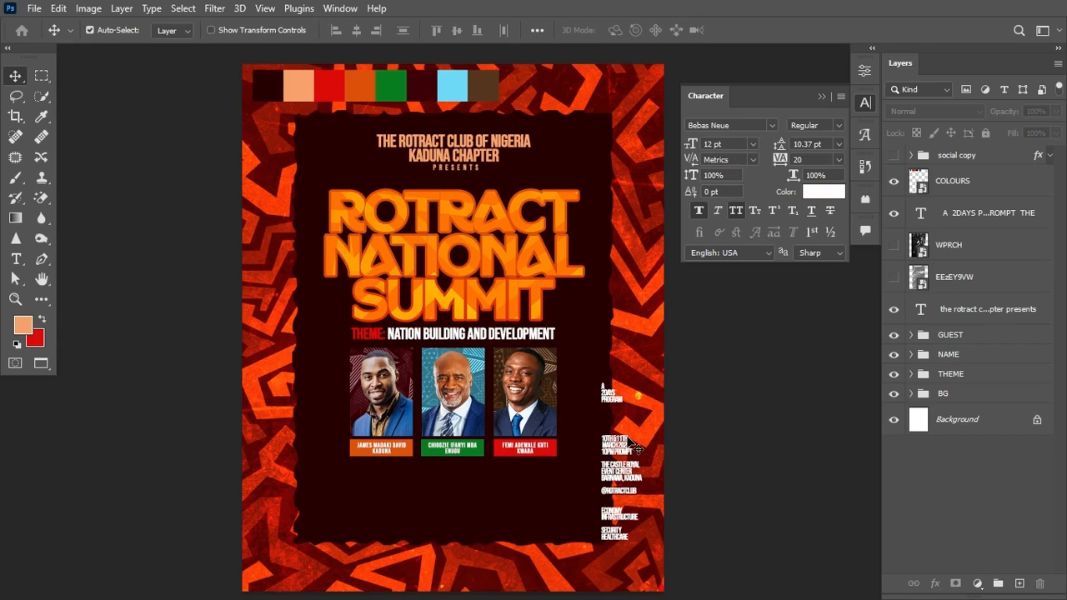
Step: Cut the date and time lines from the right column and paste them as a new text block at lower left
key(t)
drag(602, 436, 604, 460)
key(ctrl+x)
key(ctrl+Return)
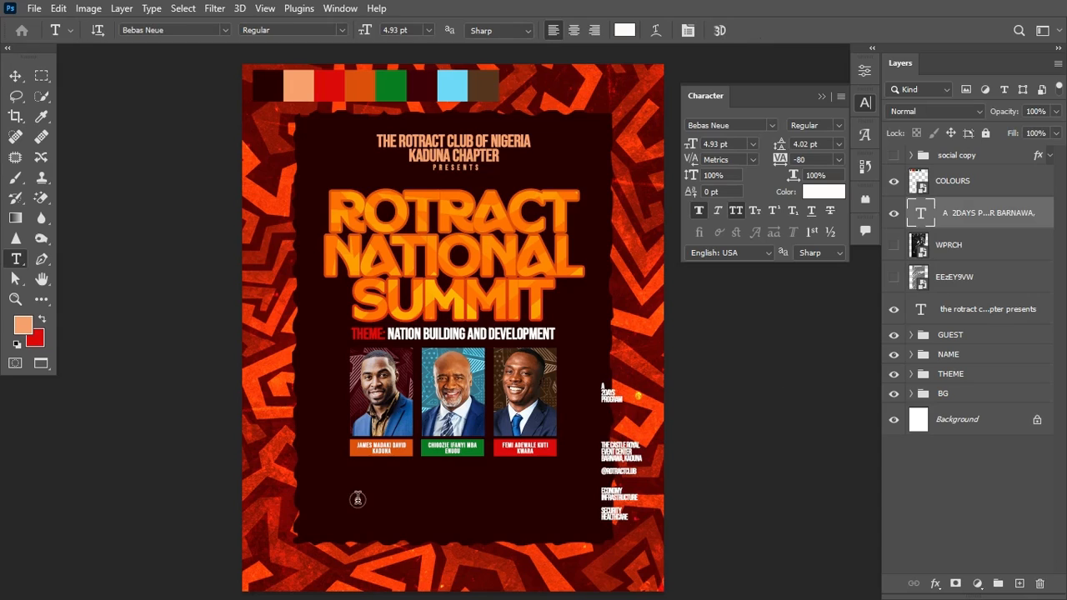
click(358, 500)
key(ctrl+v)
key(ctrl+Return)
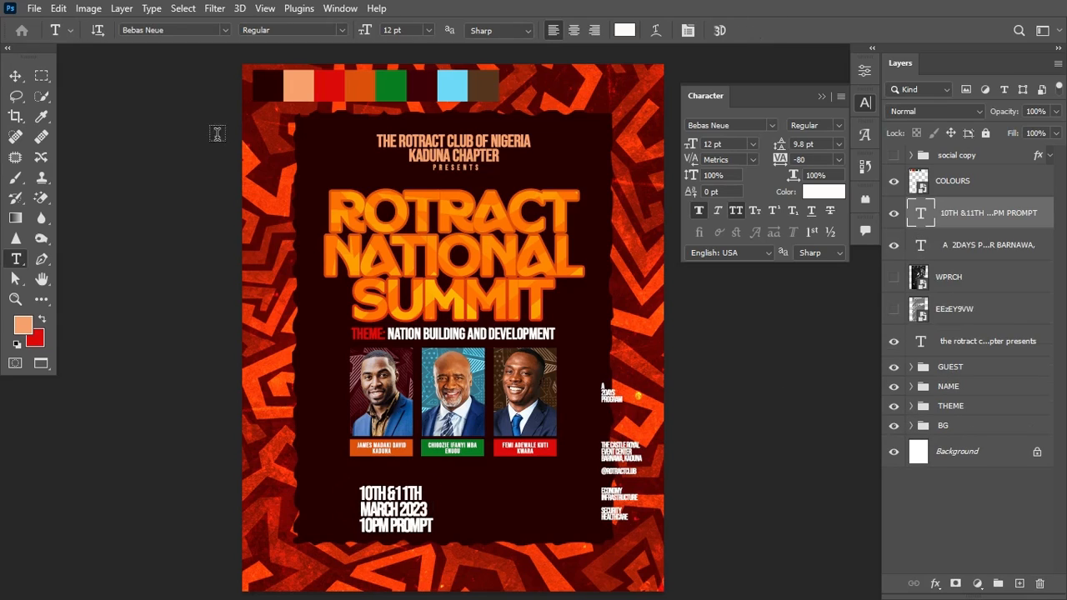
click(15, 76)
drag(415, 492, 386, 488)
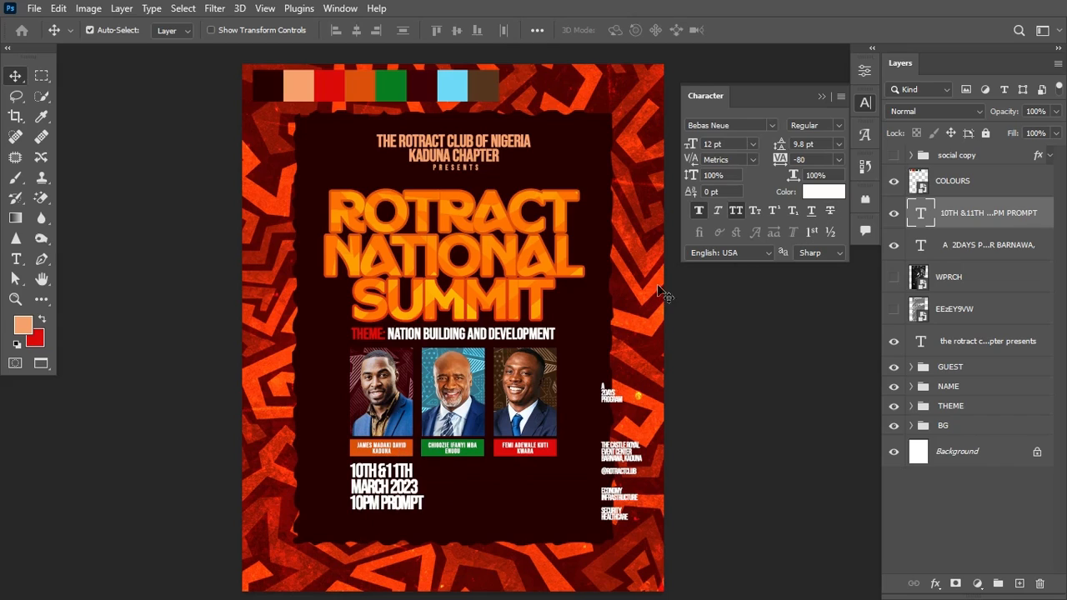
Step: Recolour the date lines orange, sampled from a name label, including the digit that stayed white
key(t)
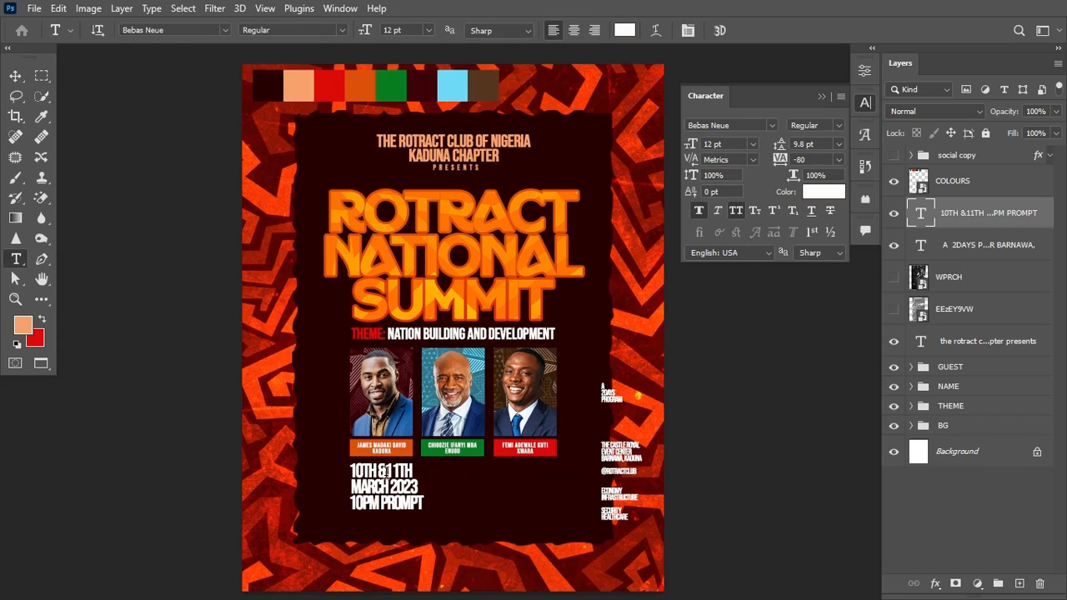
drag(351, 470, 434, 477)
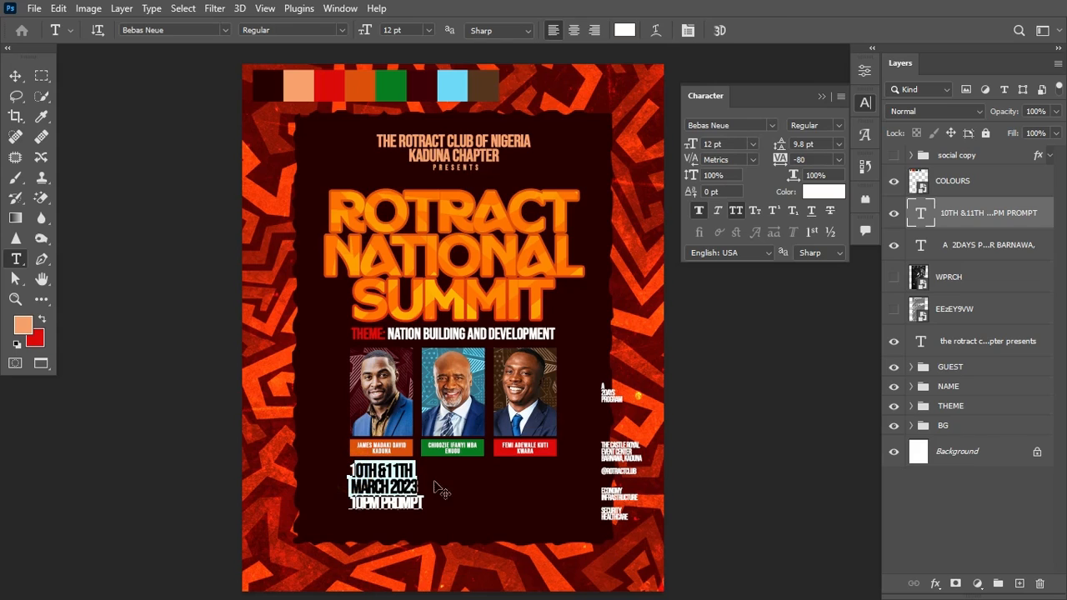
click(831, 193)
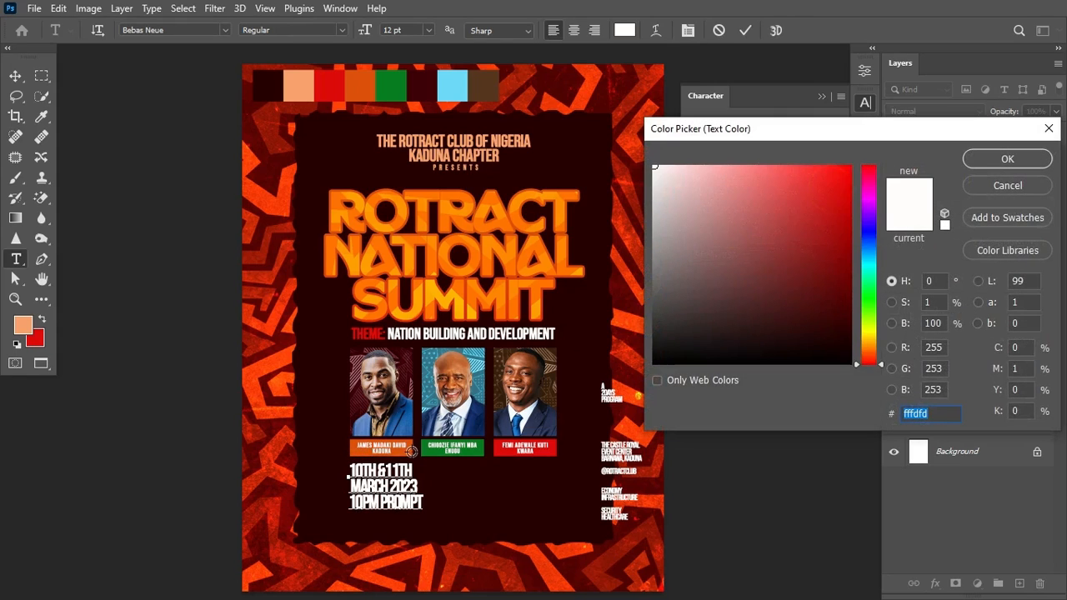
click(409, 451)
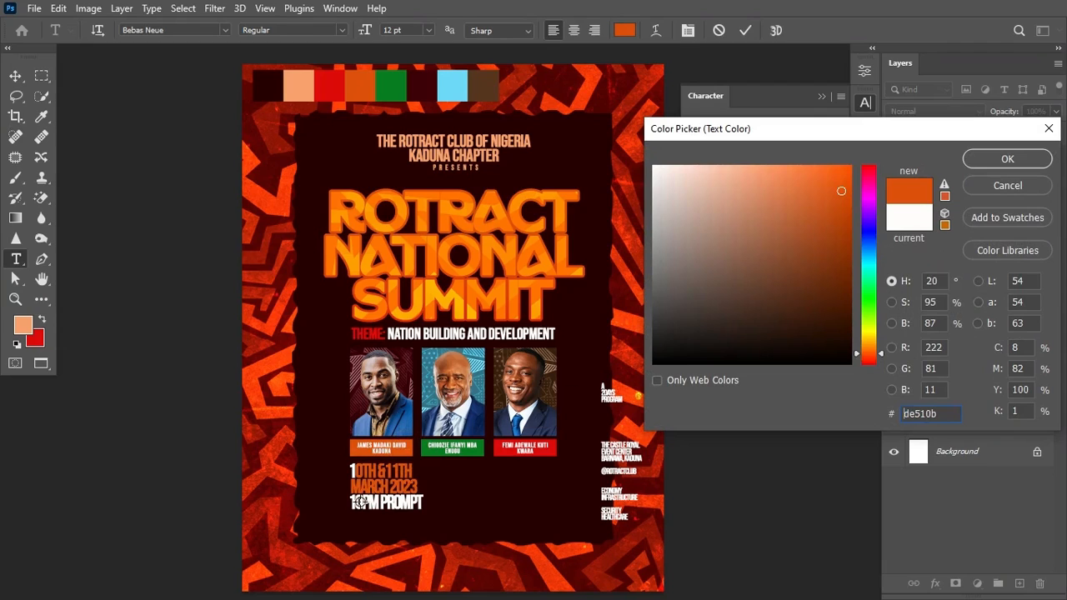
click(360, 472)
click(989, 157)
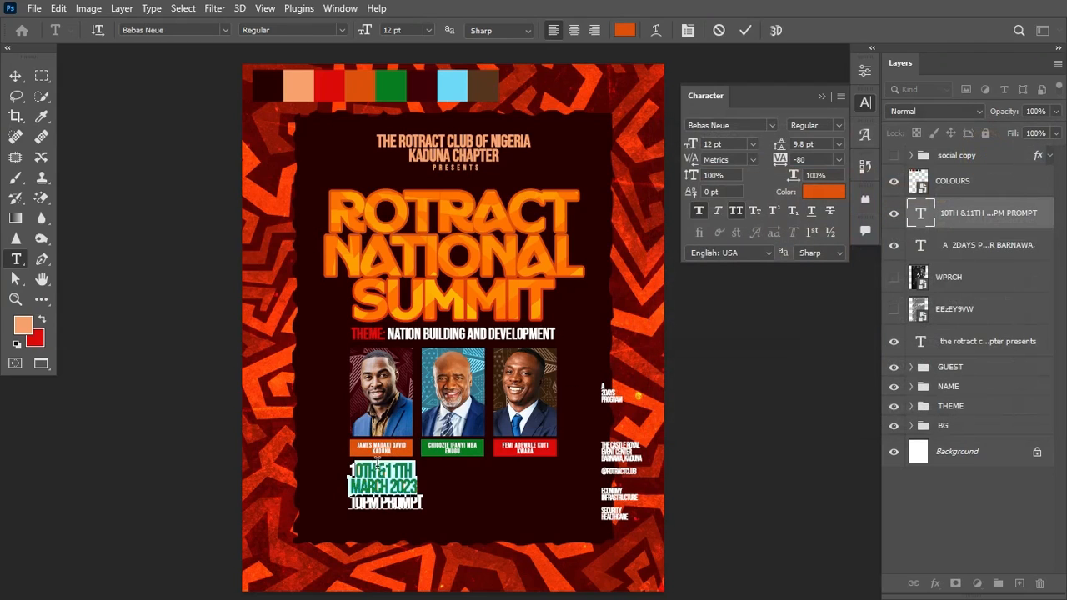
click(350, 471)
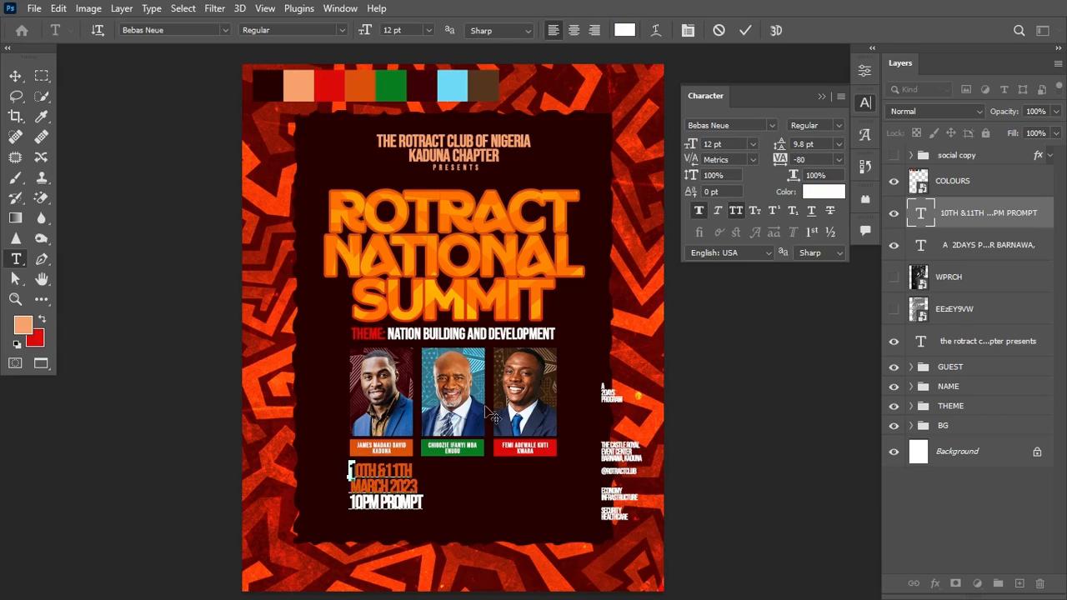
click(824, 191)
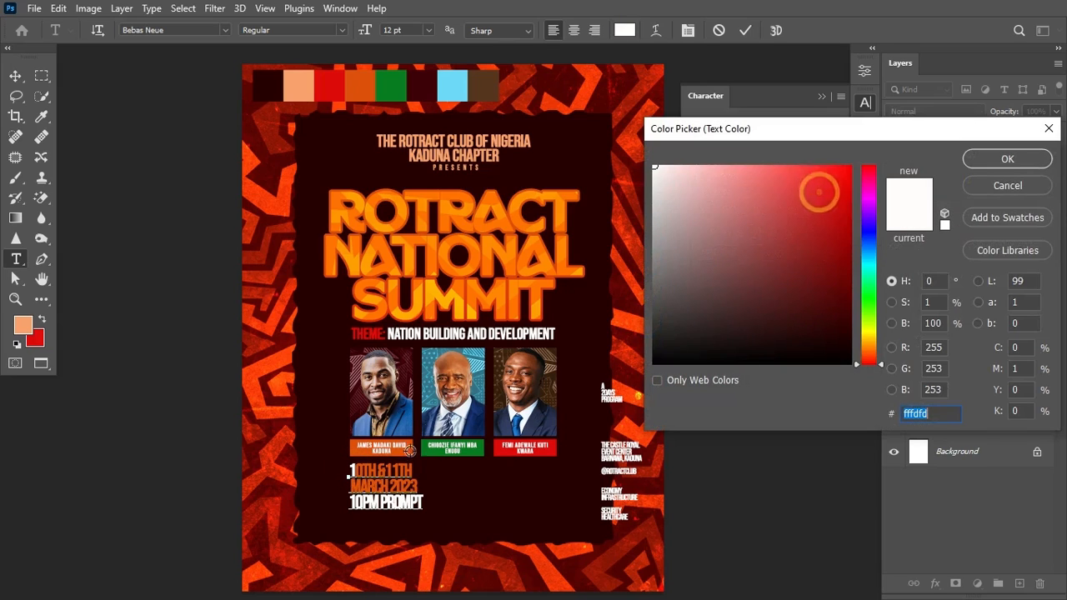
click(408, 451)
click(1001, 157)
click(745, 30)
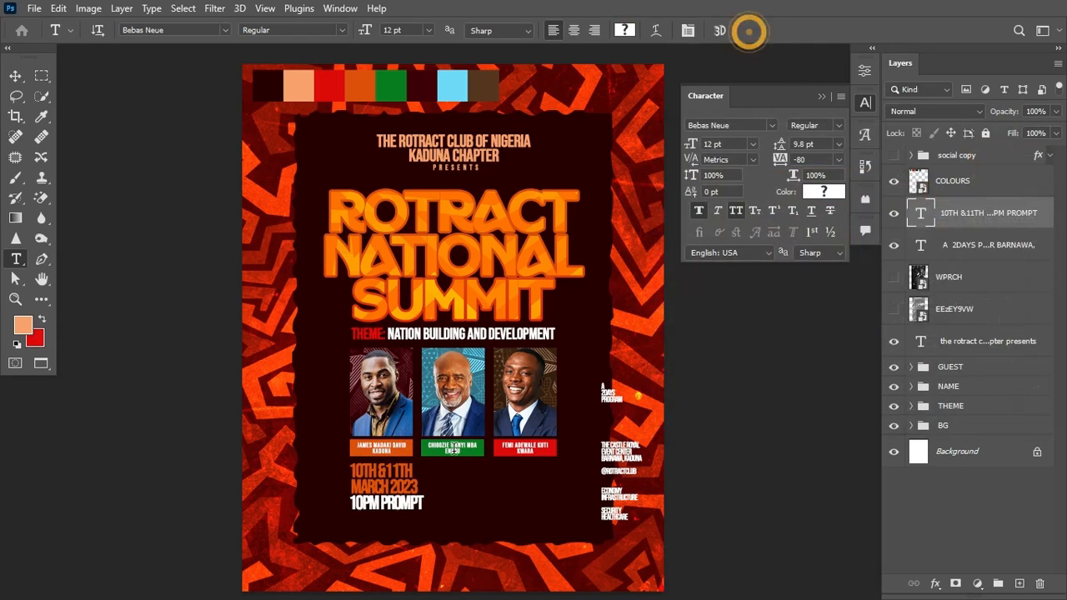
Step: Colour the 10PM PROMPT line peach from the colour strip
drag(350, 503, 424, 504)
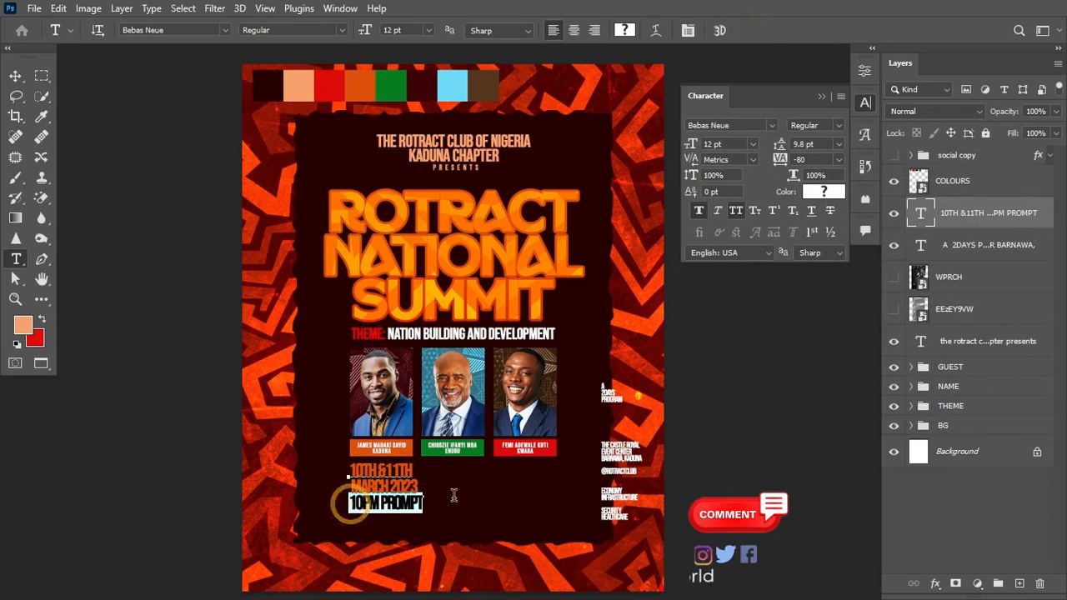
click(823, 200)
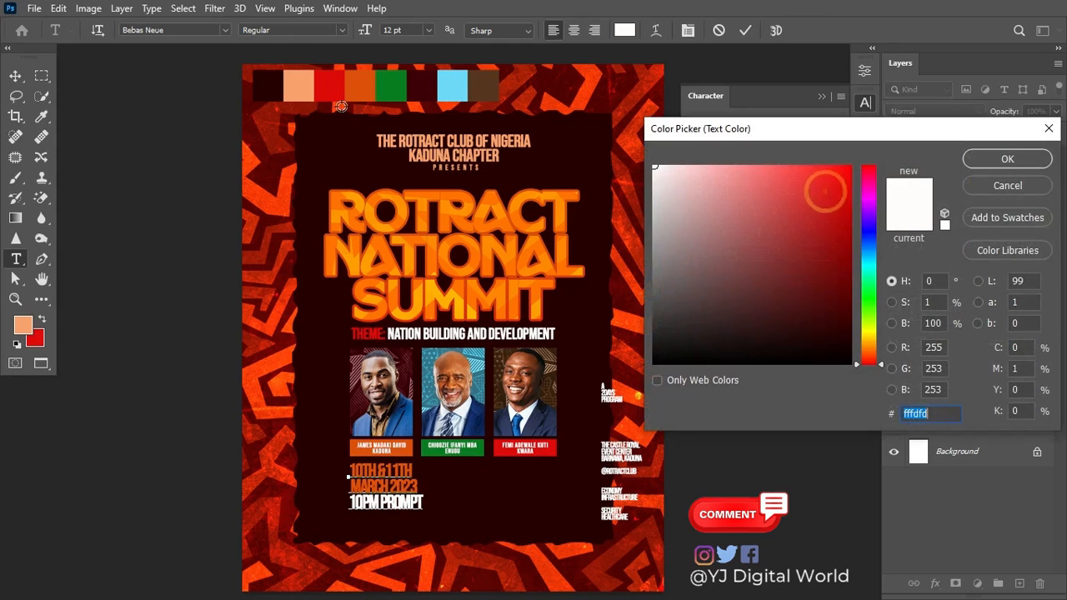
click(298, 85)
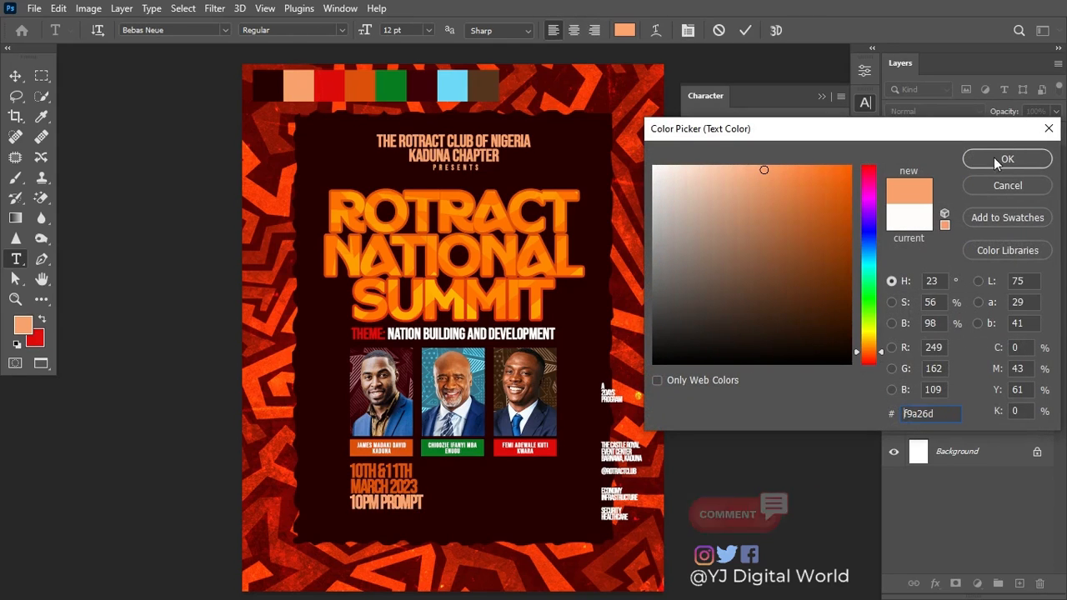
click(1007, 158)
click(747, 30)
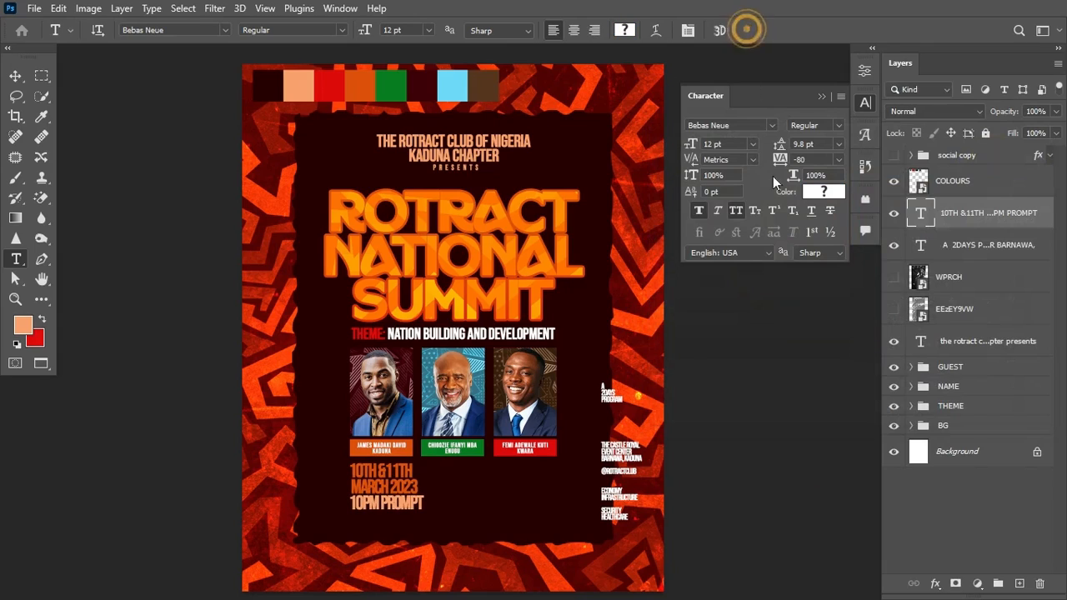
Step: Loosen the date text to -60 tracking and 11 pt leading
drag(781, 164, 779, 164)
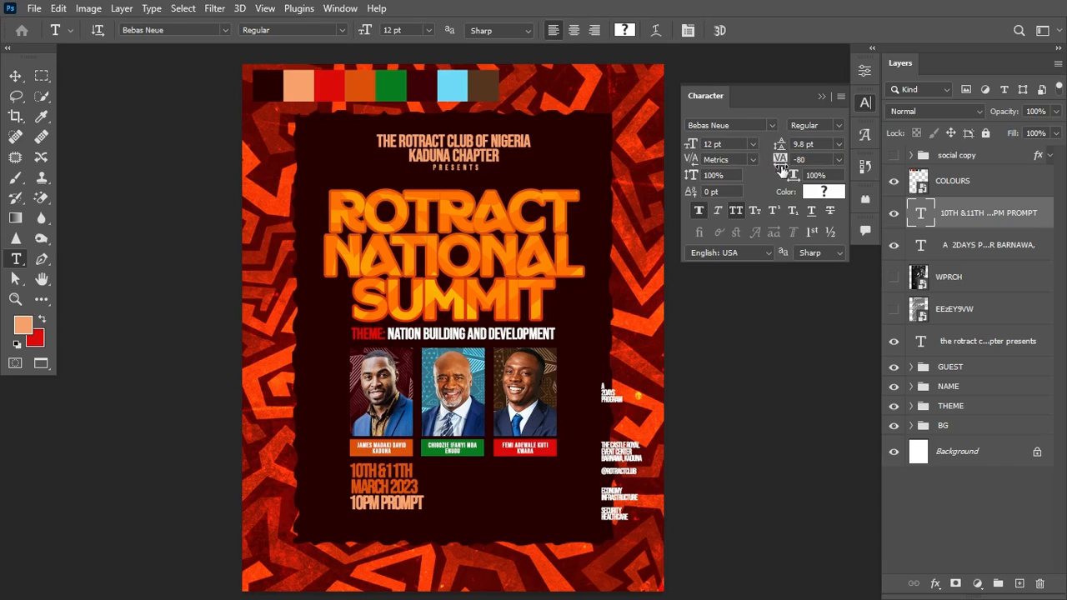
drag(778, 144, 777, 141)
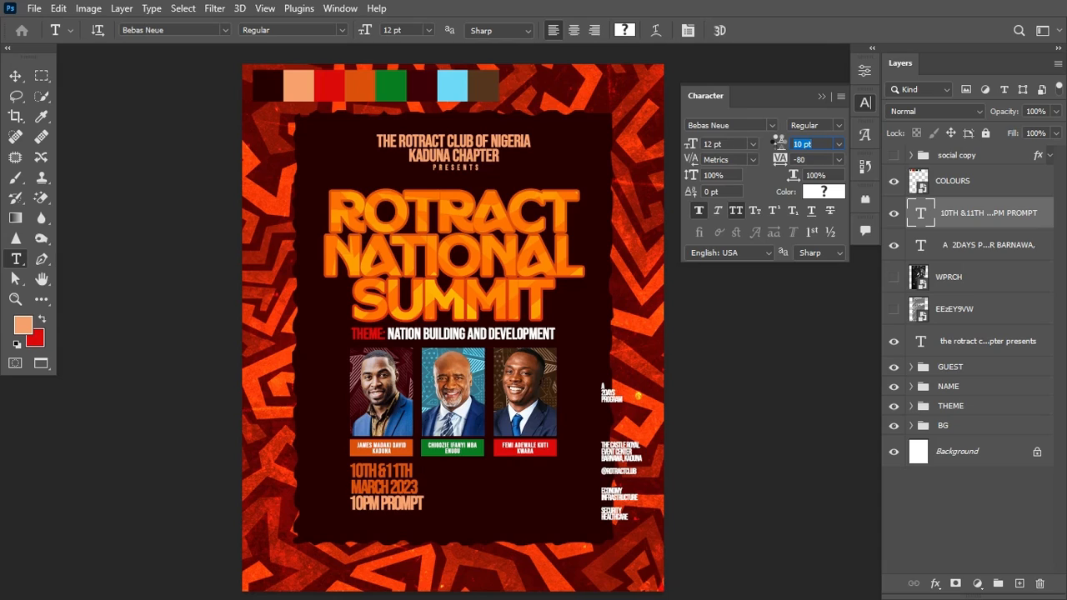
click(822, 97)
key(v)
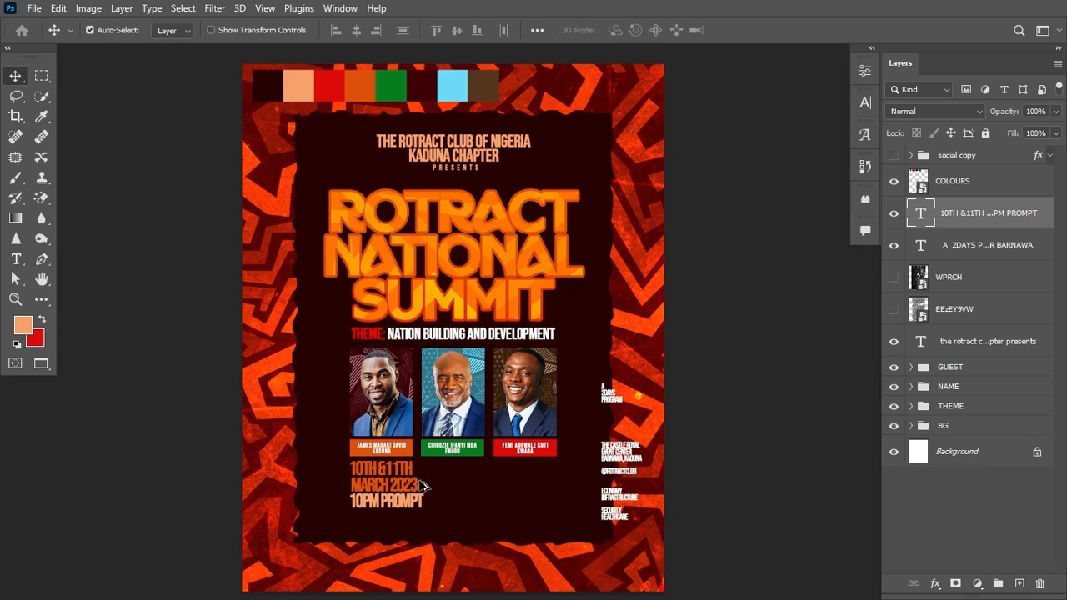
Step: Paste the venue lines as a new text block beside the date
key(t)
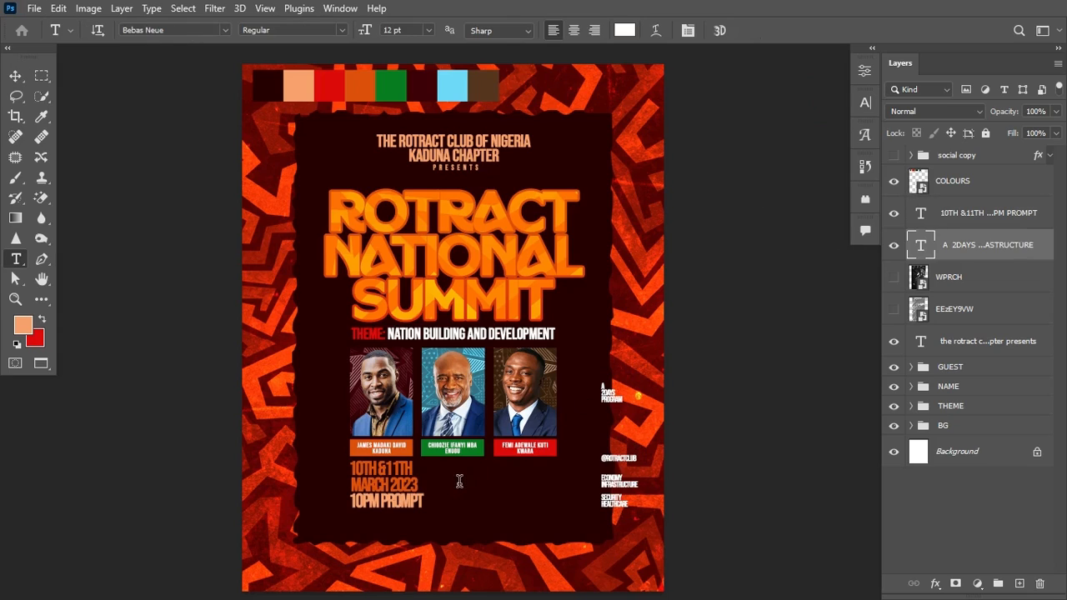
click(460, 482)
text(THE CASTLE ROYAL EVENT CENTER BARNAWA, KADUNA)
key(ctrl+Return)
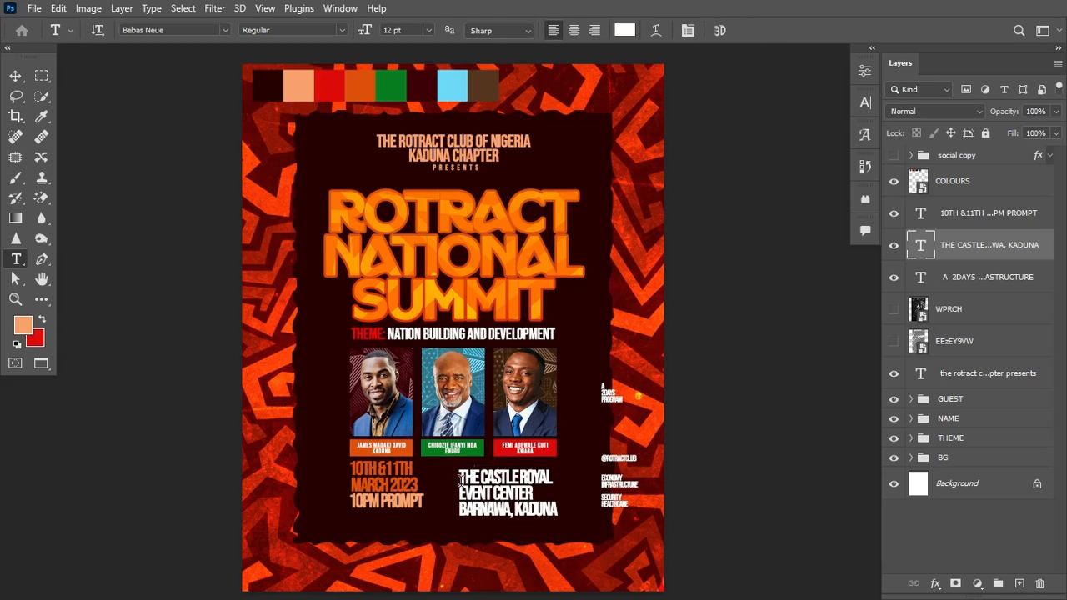
Step: Colour the first two venue lines orange and the BARNAWA, KADUNA line peach
drag(459, 472, 548, 492)
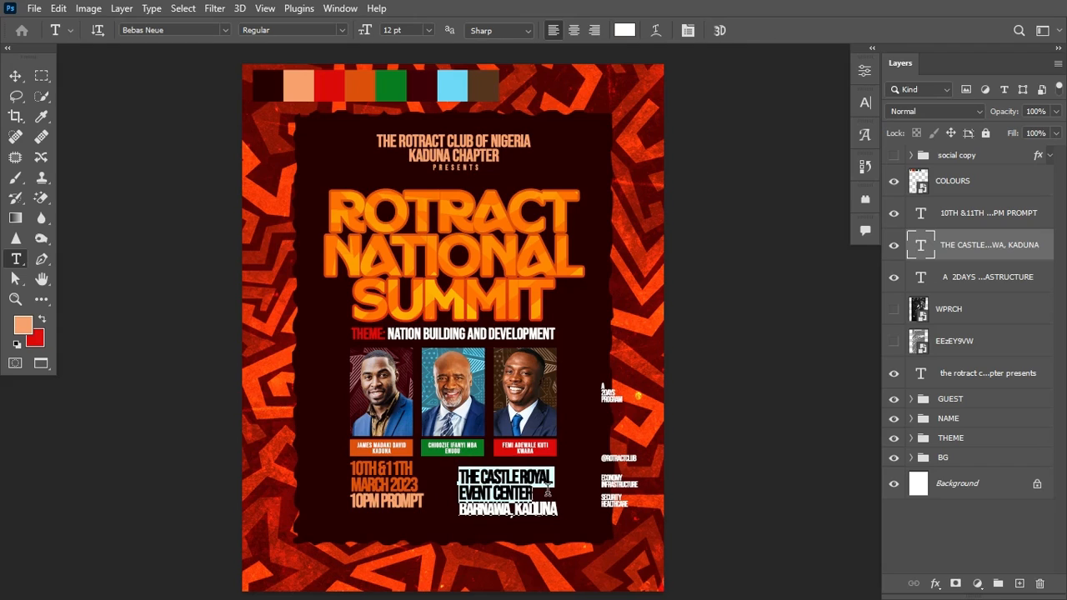
click(626, 31)
click(359, 86)
click(1007, 158)
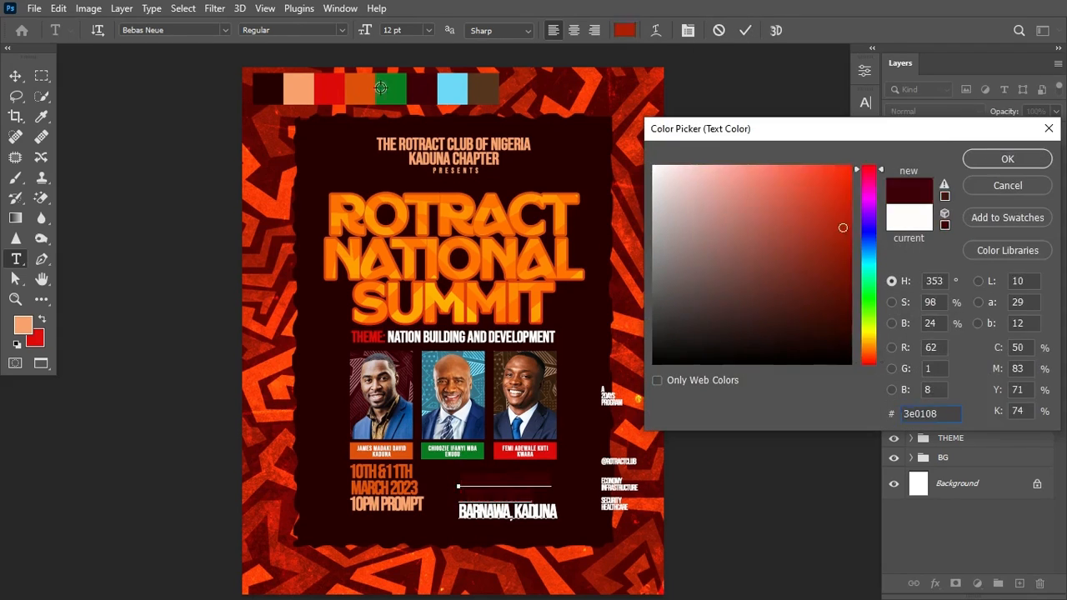
drag(461, 513, 560, 515)
click(627, 30)
click(298, 88)
click(1008, 159)
click(15, 77)
Step: Raise the venue text level with the date lines
key(ctrl+t)
drag(495, 496, 495, 488)
key(Return)
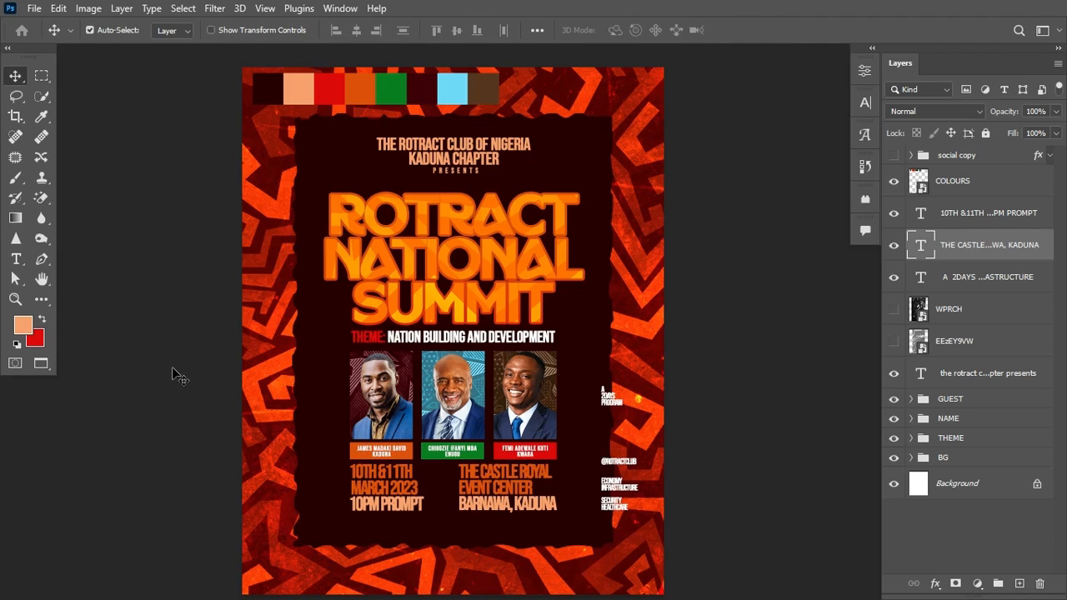
click(44, 300)
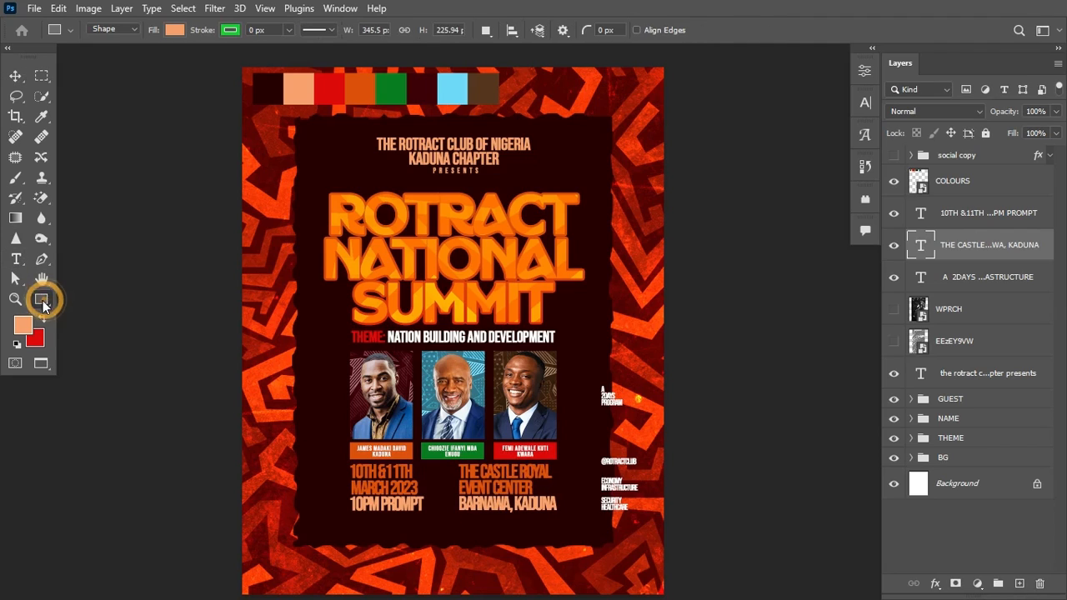
Step: Draw a vertical line between the date and venue text with no fill
right_click(42, 299)
click(114, 490)
drag(435, 478, 435, 513)
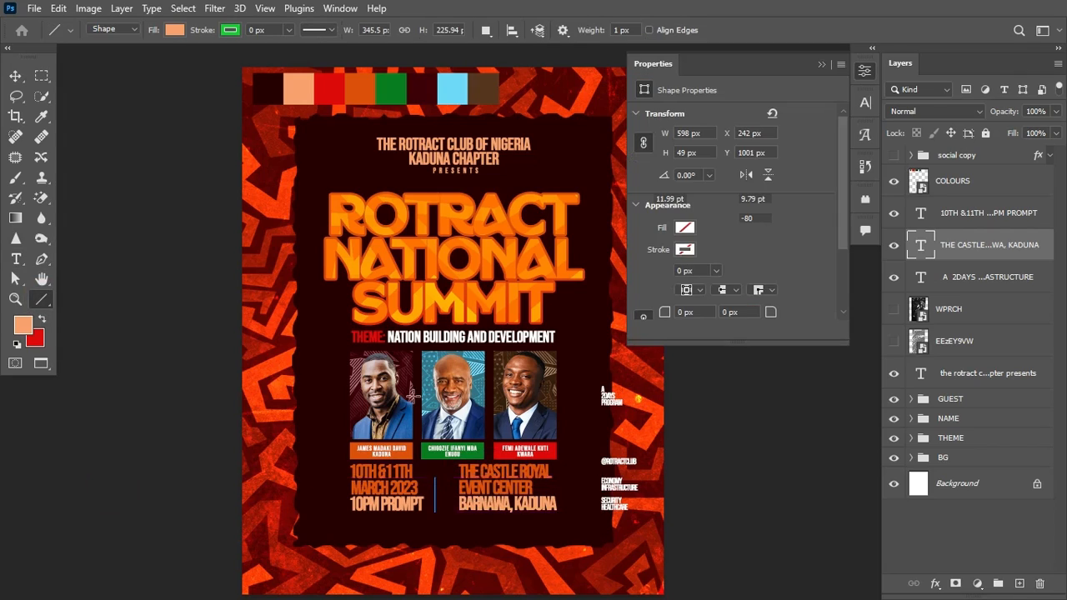
click(686, 227)
click(653, 252)
click(760, 210)
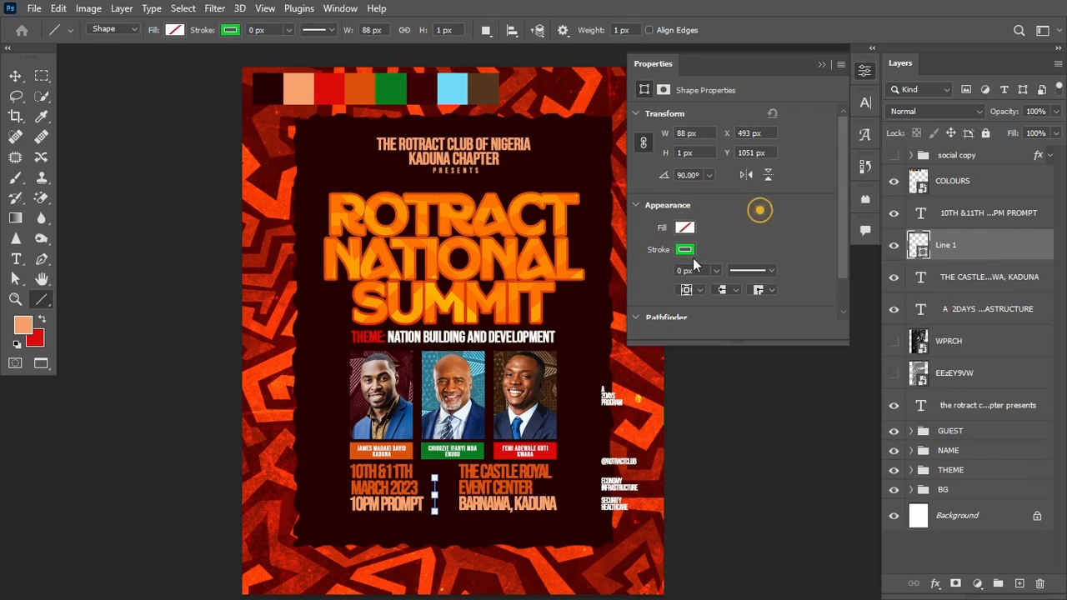
Step: Give the divider a white (ffffff) 2 px stroke
click(687, 251)
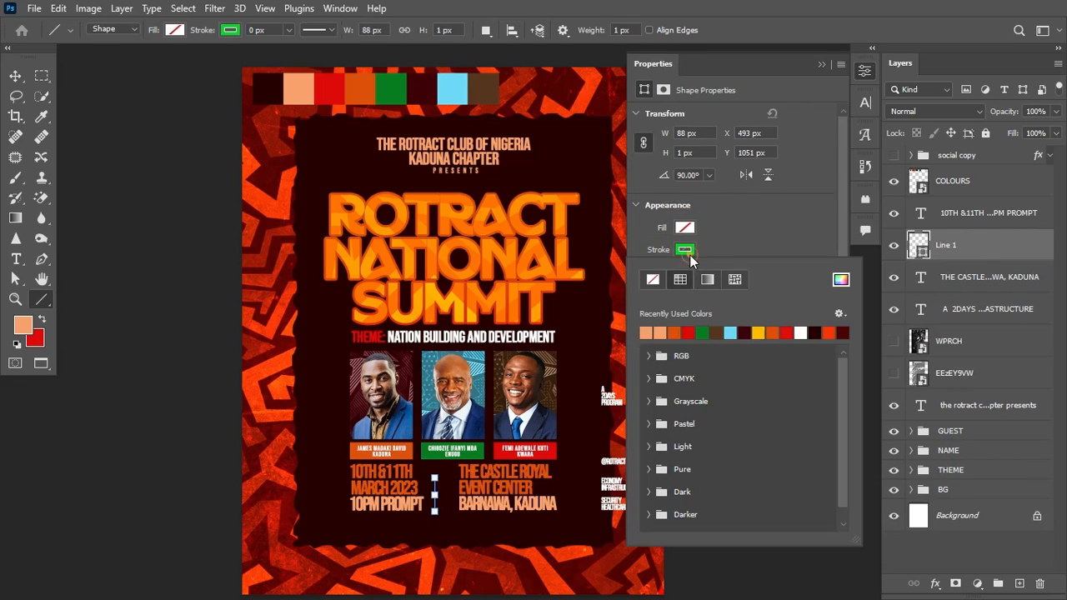
click(841, 279)
double_click(930, 413)
text(ffffff)
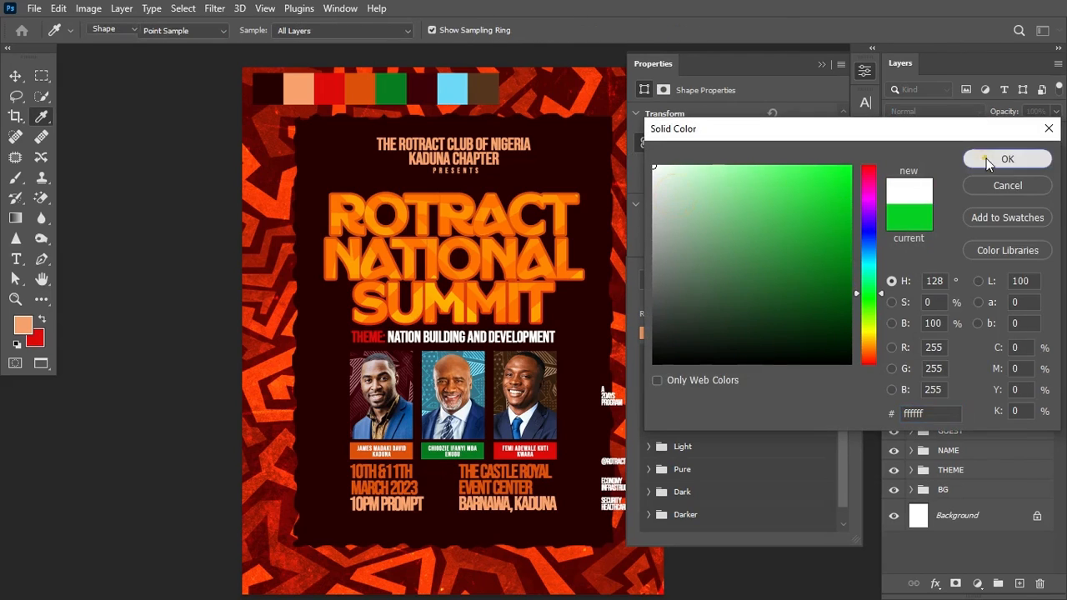
click(986, 158)
click(804, 214)
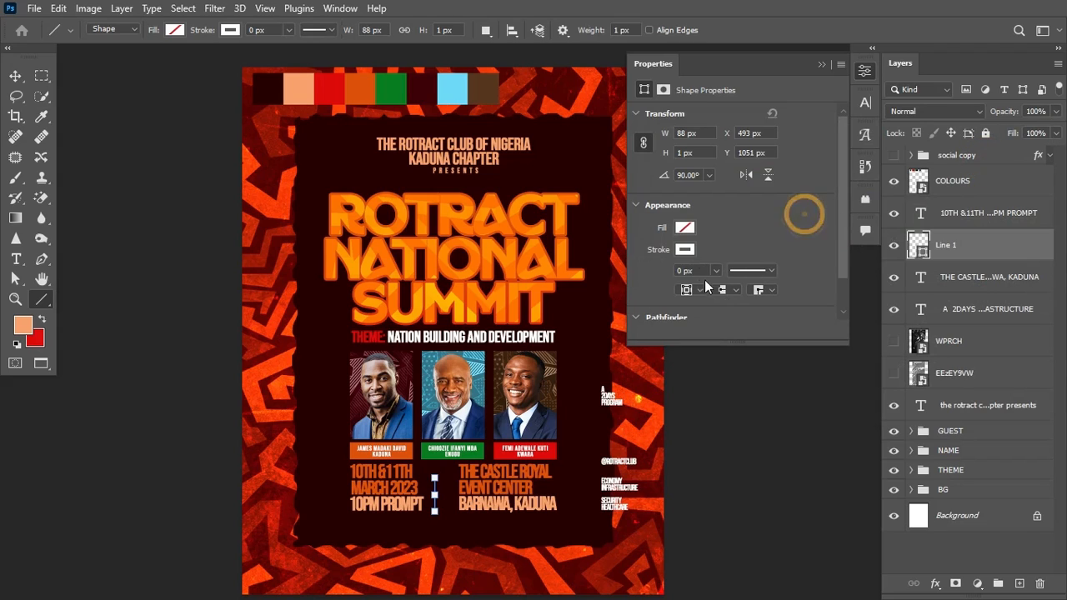
drag(697, 270, 634, 274)
text(2)
click(634, 275)
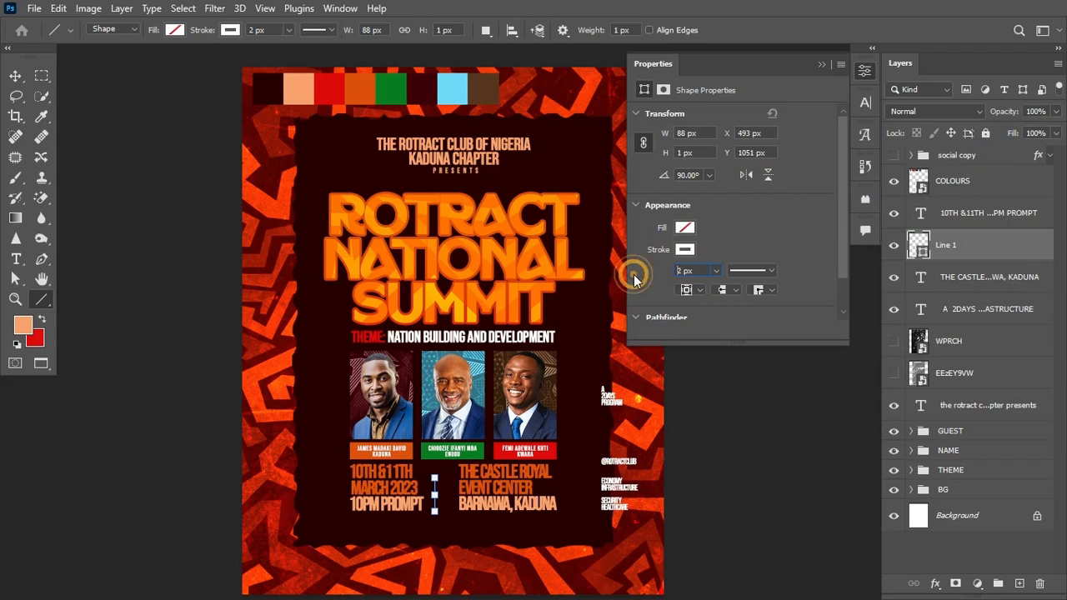
Step: Centre the divider between date and venue, and show the social media line
click(16, 76)
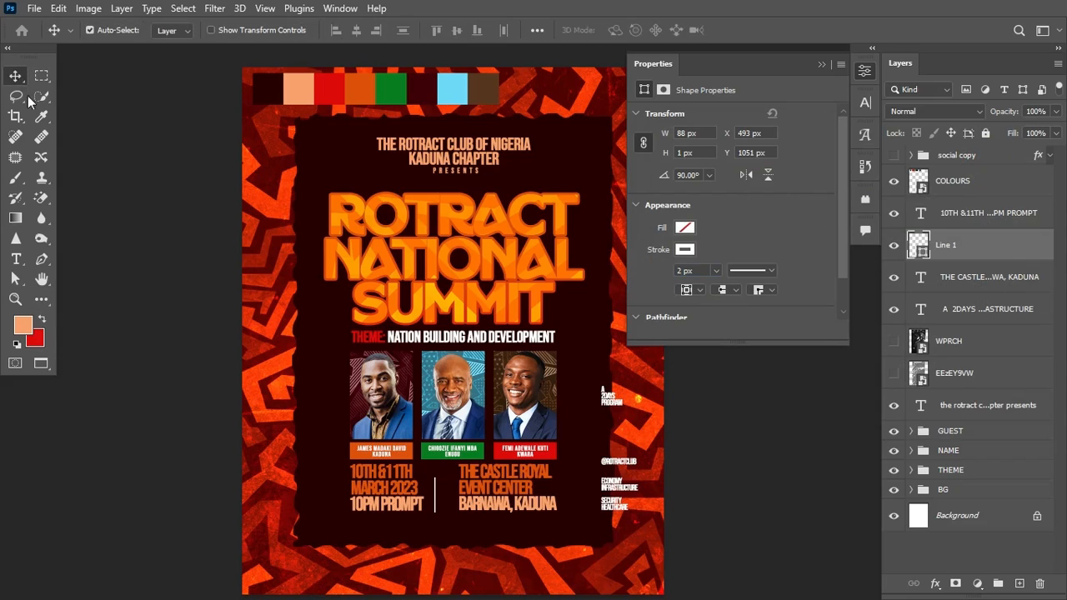
click(435, 493)
drag(443, 492, 442, 489)
click(894, 156)
Step: Nudge the social copy group up two steps, centre it horizontally on the canvas, and close Properties
click(963, 157)
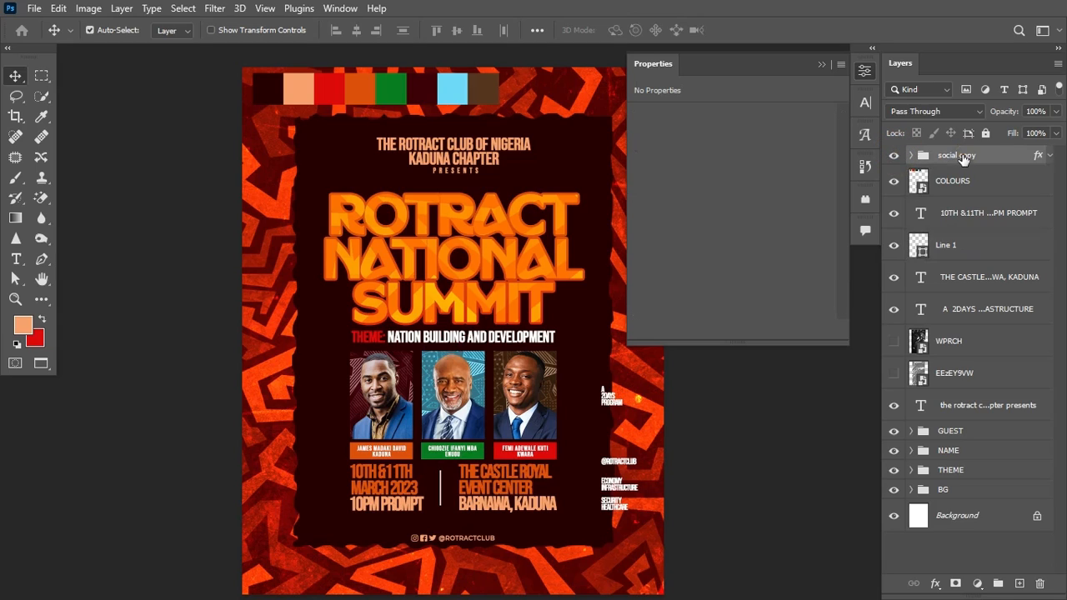
key(Up)
key(Up)
key(Up)
key(Up)
key(Up)
key(Up)
key(Up)
key(Up)
key(Up)
key(Up)
key(Up)
key(Up)
key(Up)
key(Up)
key(Up)
key(Up)
key(Up)
key(Up)
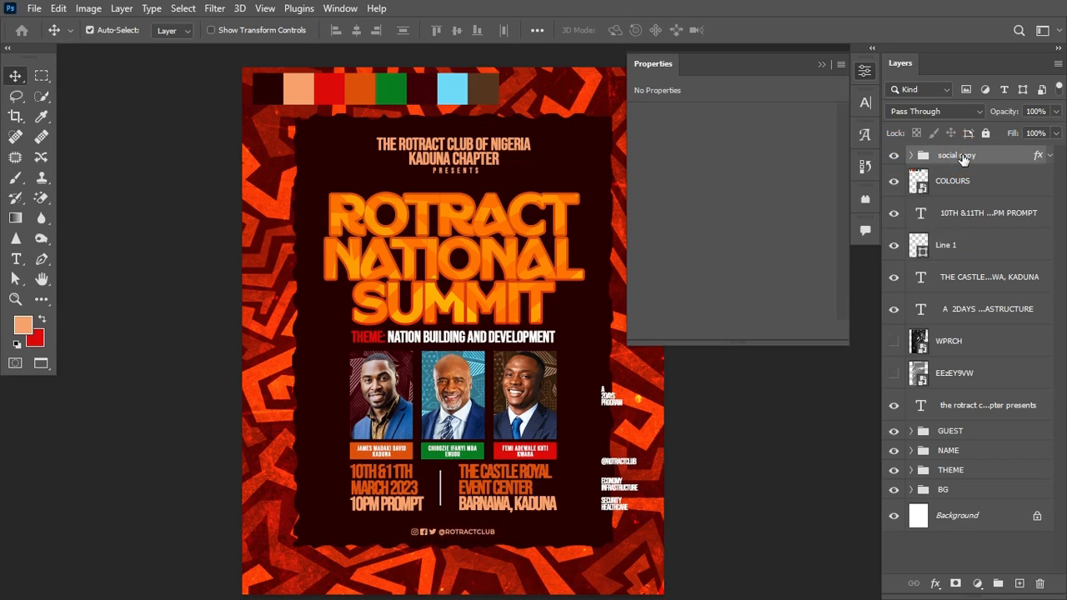
key(Up)
key(Up)
key(Up)
key(Up)
key(Up)
key(Up)
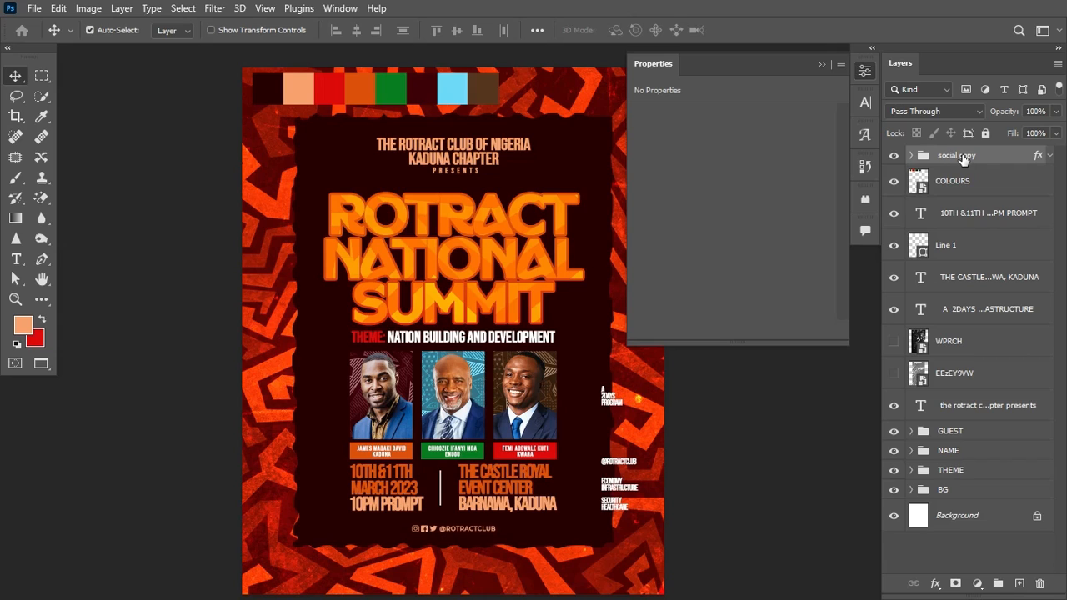
key(ctrl+a)
click(361, 31)
click(360, 30)
key(ctrl+d)
click(822, 64)
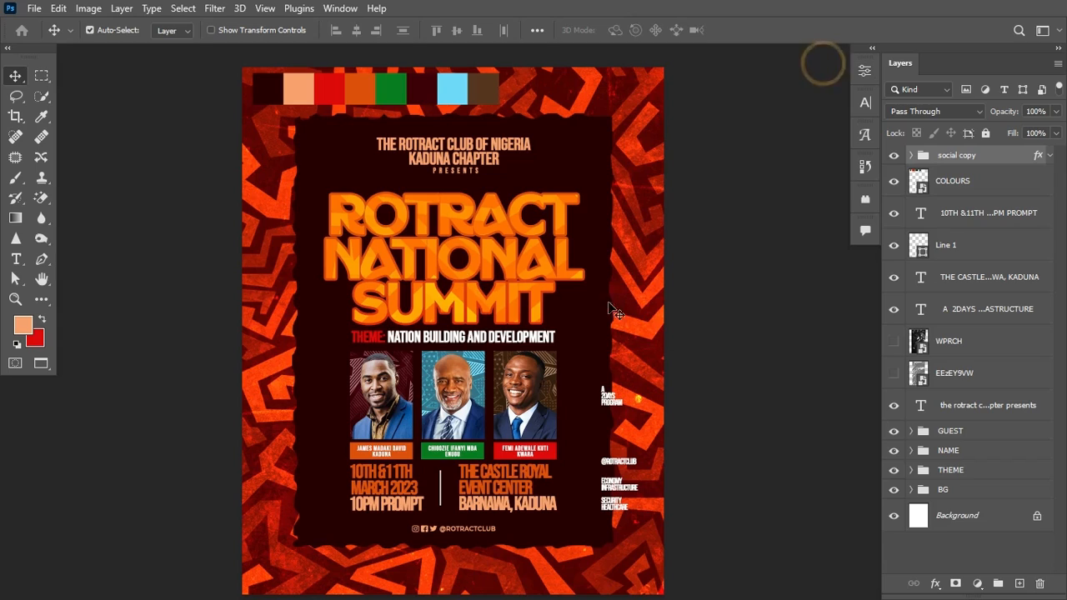
Step: Duplicate Rectangle 1 and move the copy out of the BG group, above the flyer content
click(587, 357)
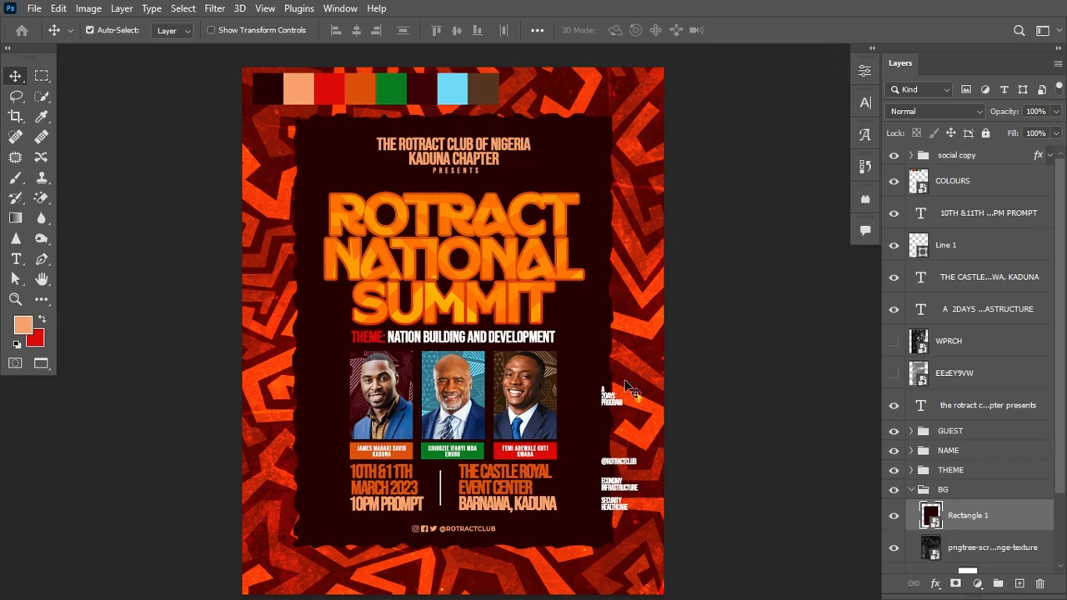
click(895, 517)
click(894, 517)
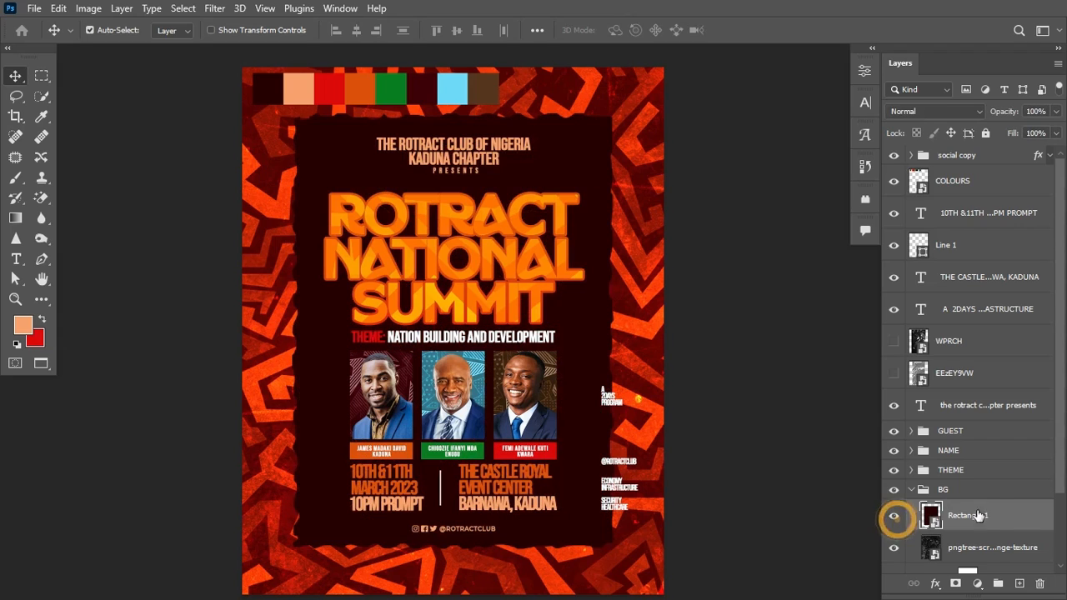
key(ctrl+j)
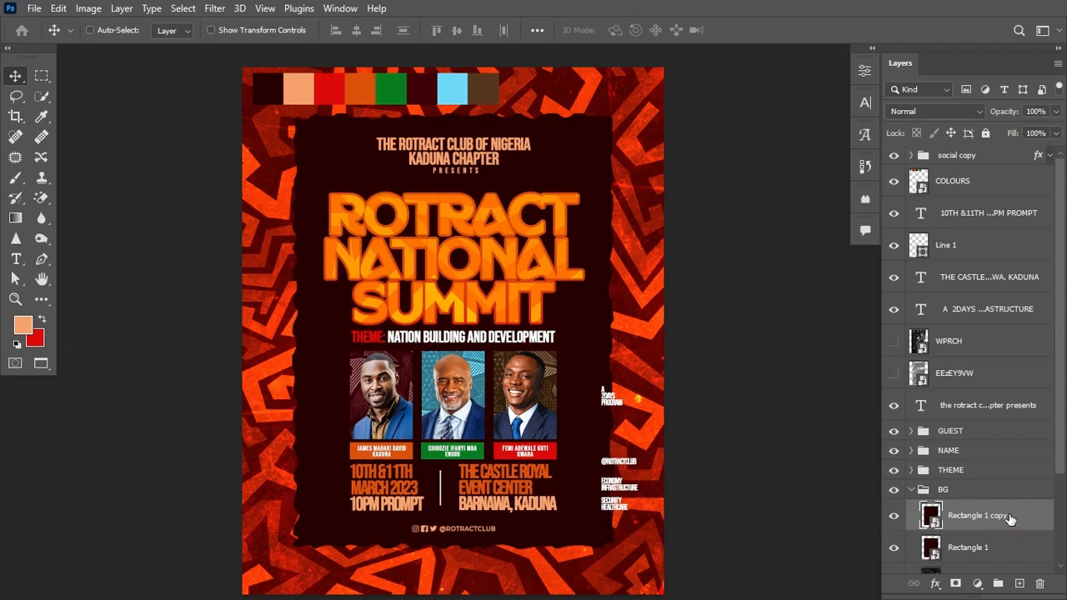
drag(1017, 518, 1020, 396)
click(910, 521)
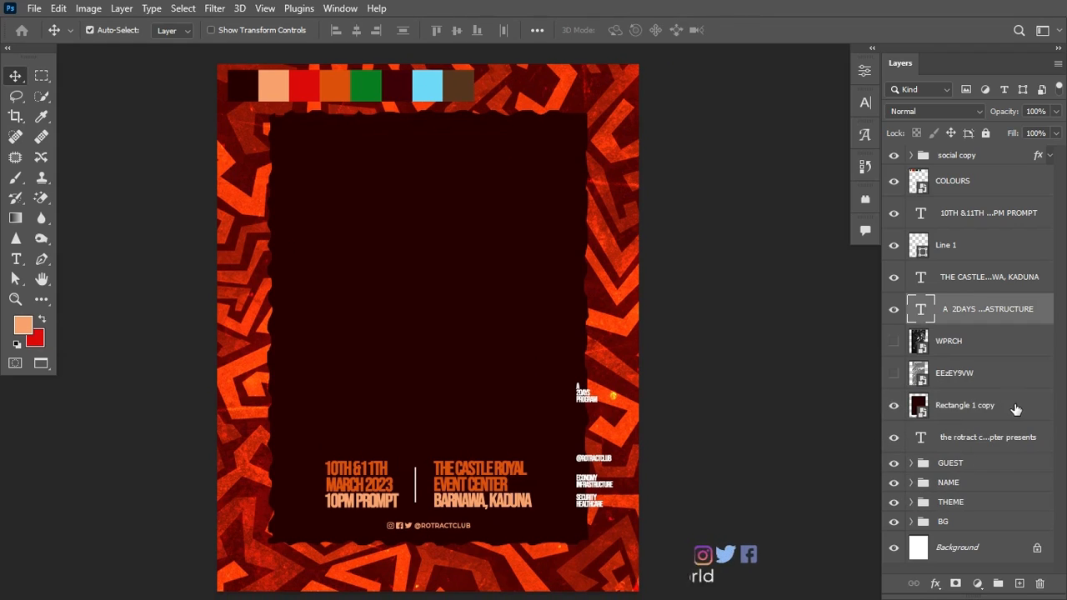
click(1014, 405)
click(895, 406)
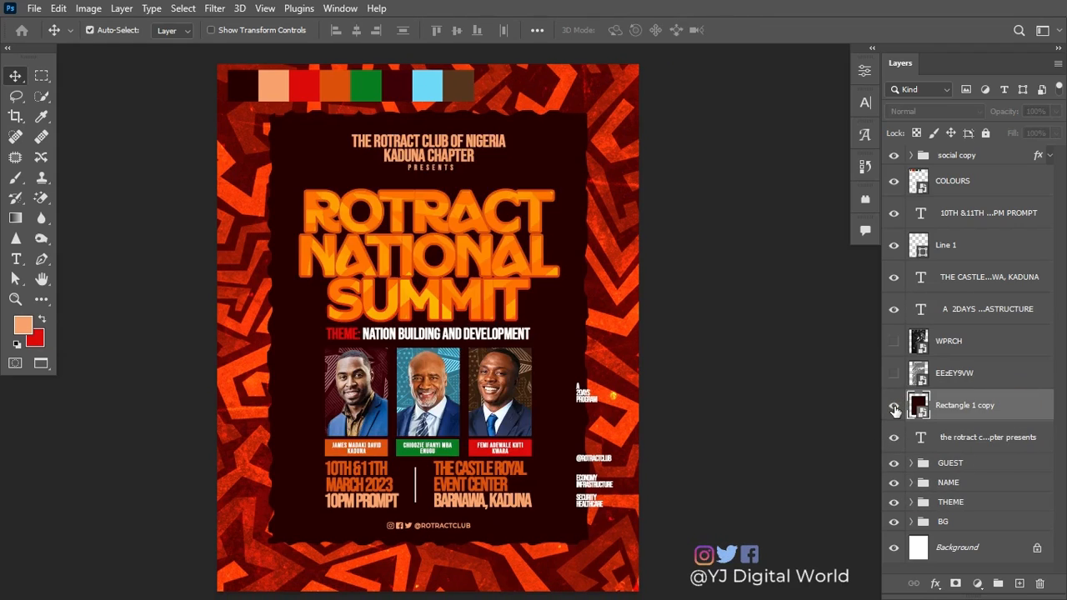
click(894, 407)
right_click(1019, 406)
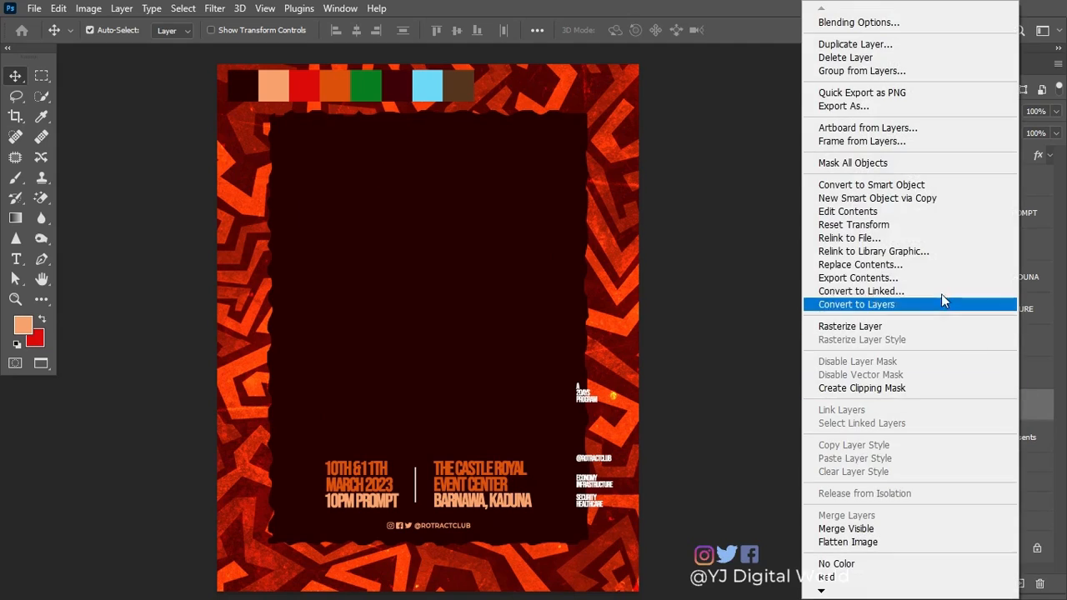
Step: Convert the rectangle copy to layers and fill it with the sampled peach colour
click(908, 306)
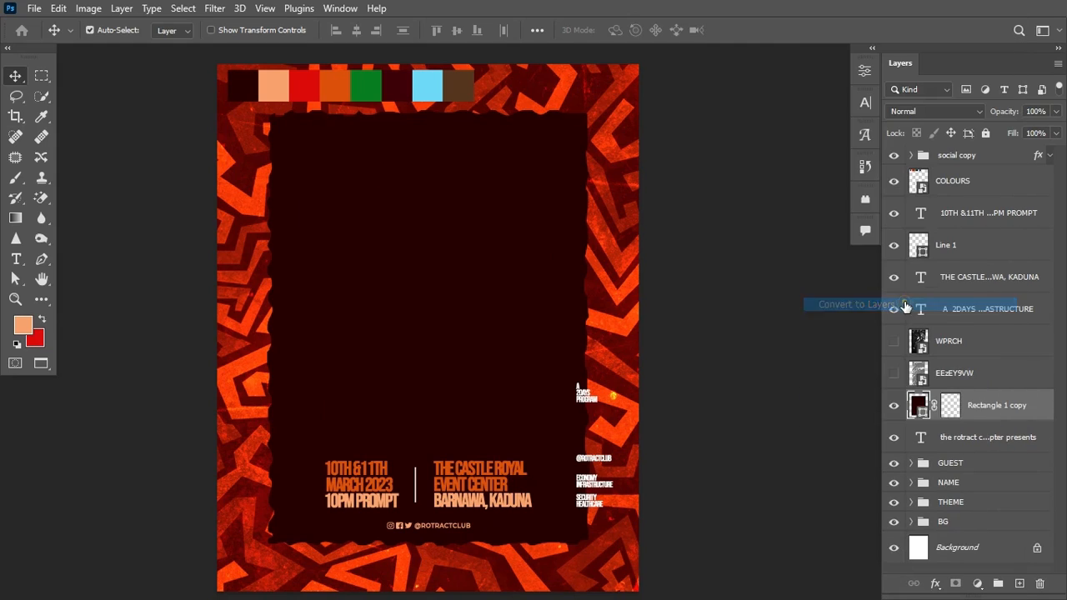
double_click(920, 408)
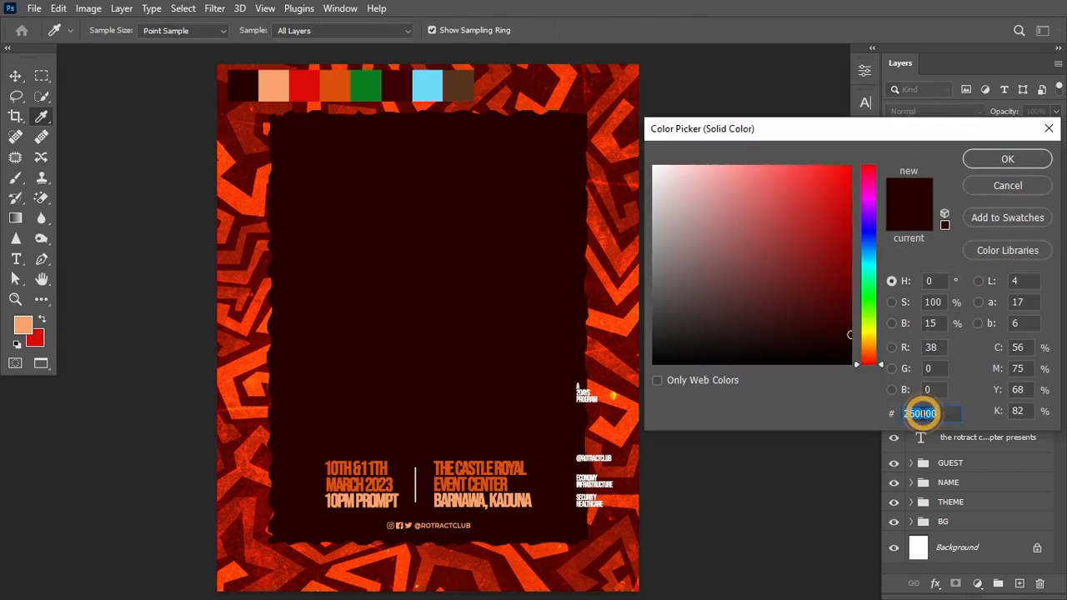
click(24, 322)
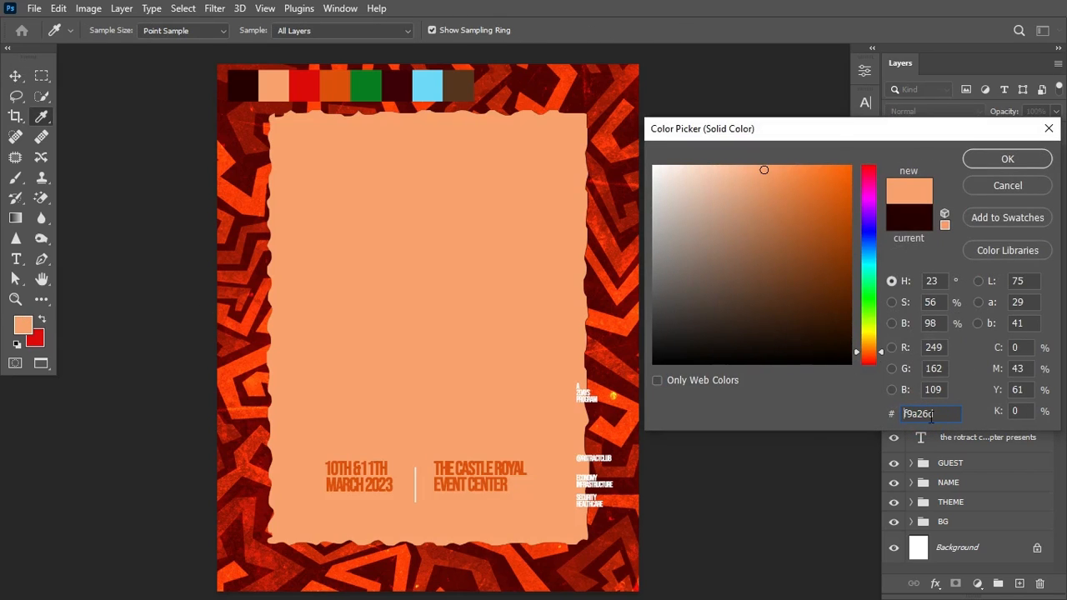
click(1024, 162)
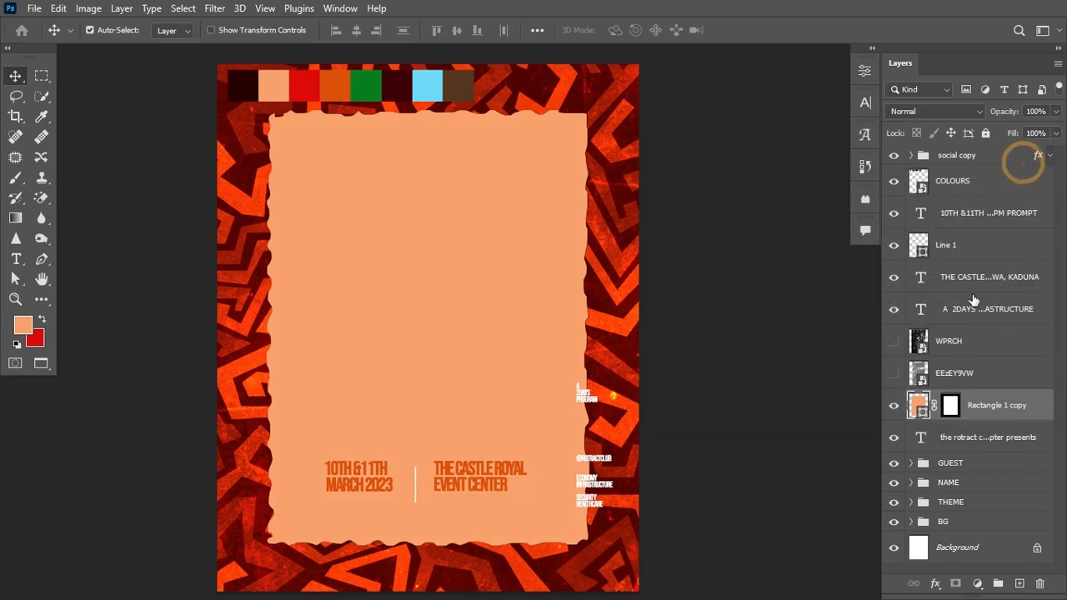
Step: Resize the peach rectangle into a small square just left of SUMMIT
key(ctrl+t)
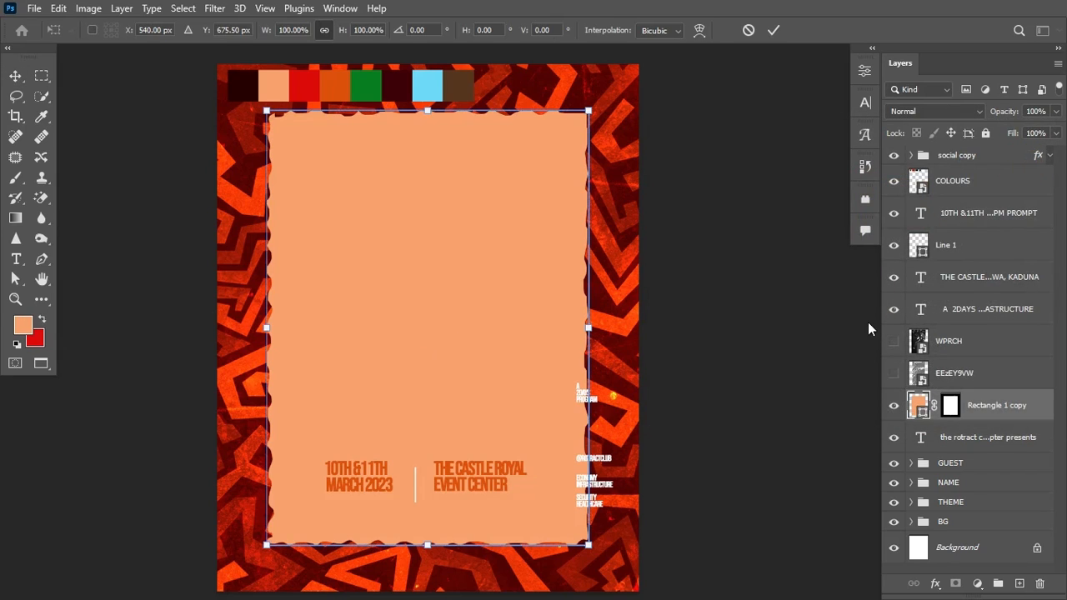
drag(589, 331, 311, 307)
key(Return)
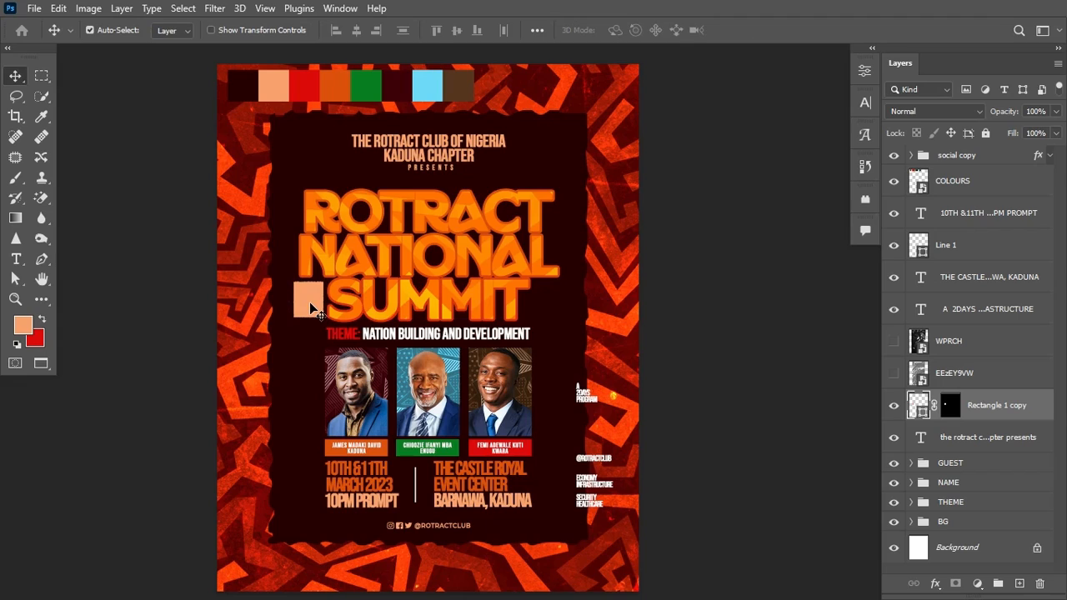
key(ctrl+t)
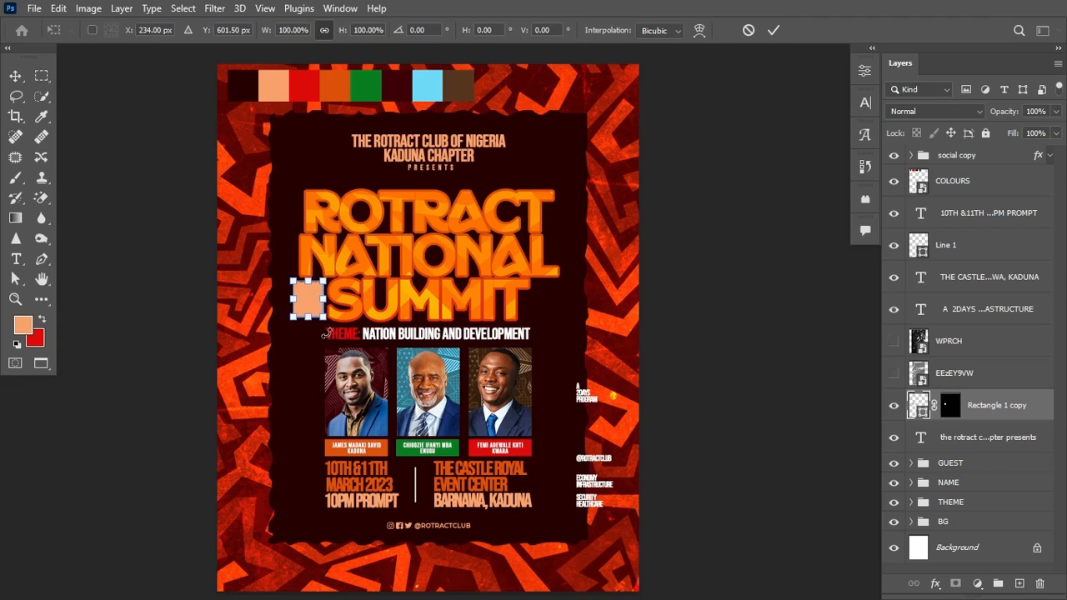
drag(293, 322, 289, 320)
key(Return)
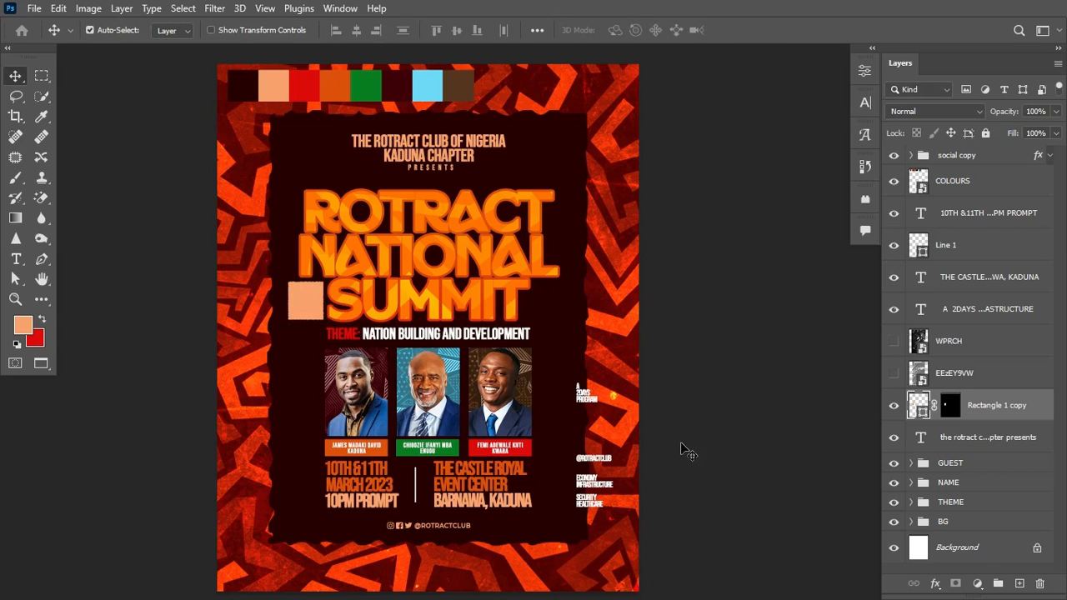
Step: Add centred A 2DAYS PROGRAM text left of the photos in orange de510b
key(t)
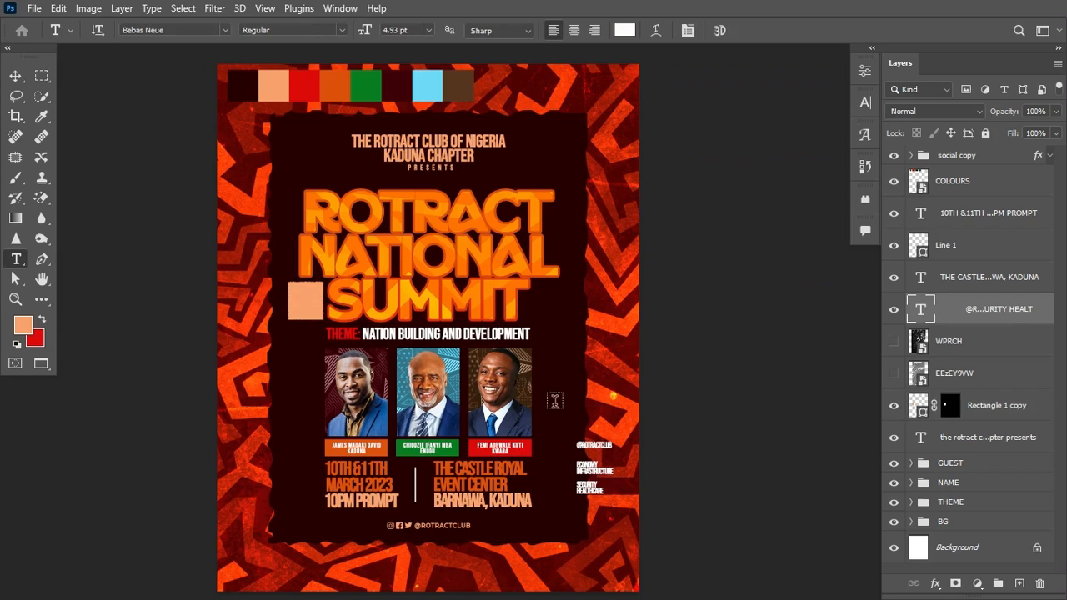
click(288, 380)
key(ctrl+v)
key(ctrl+Return)
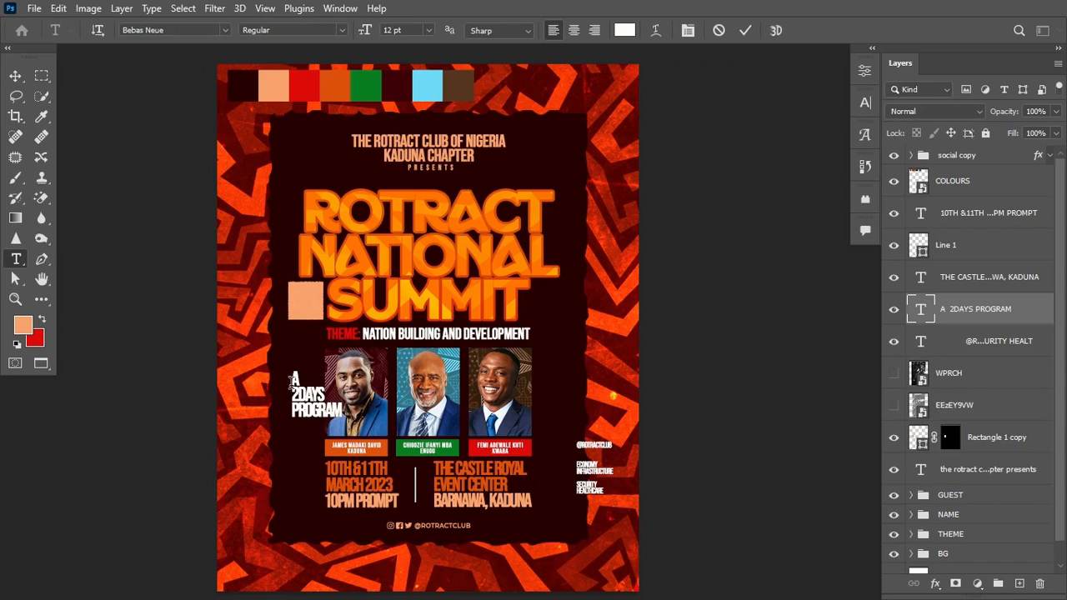
click(575, 31)
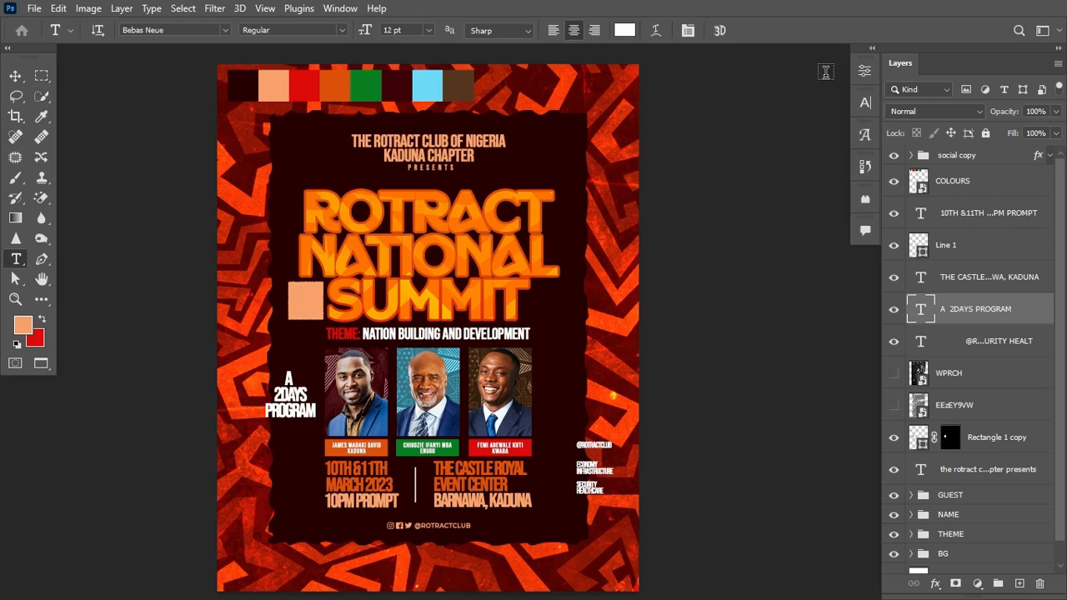
click(624, 30)
click(337, 85)
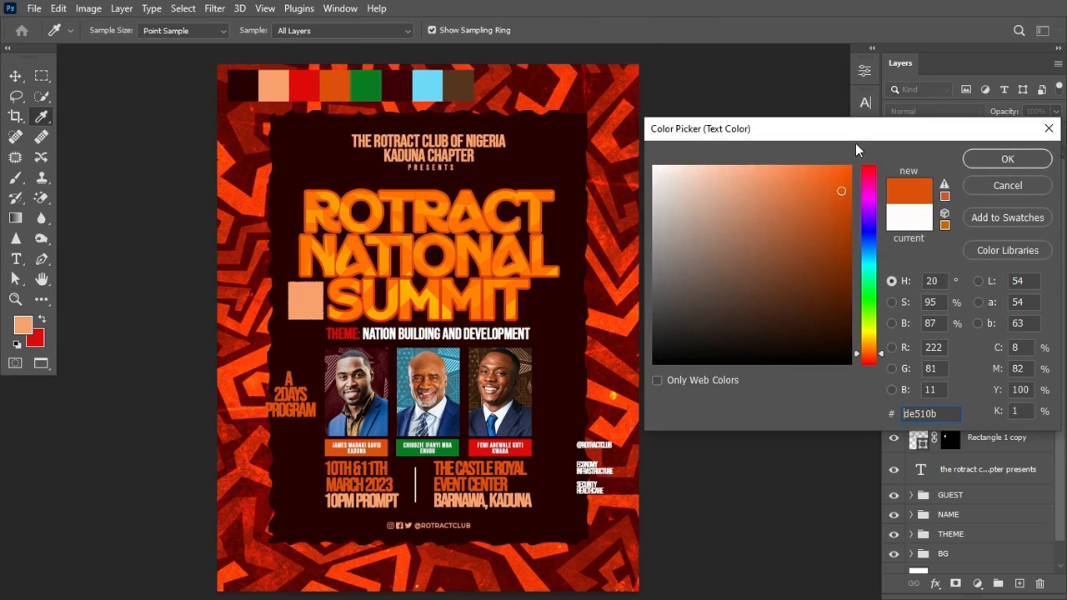
click(1018, 158)
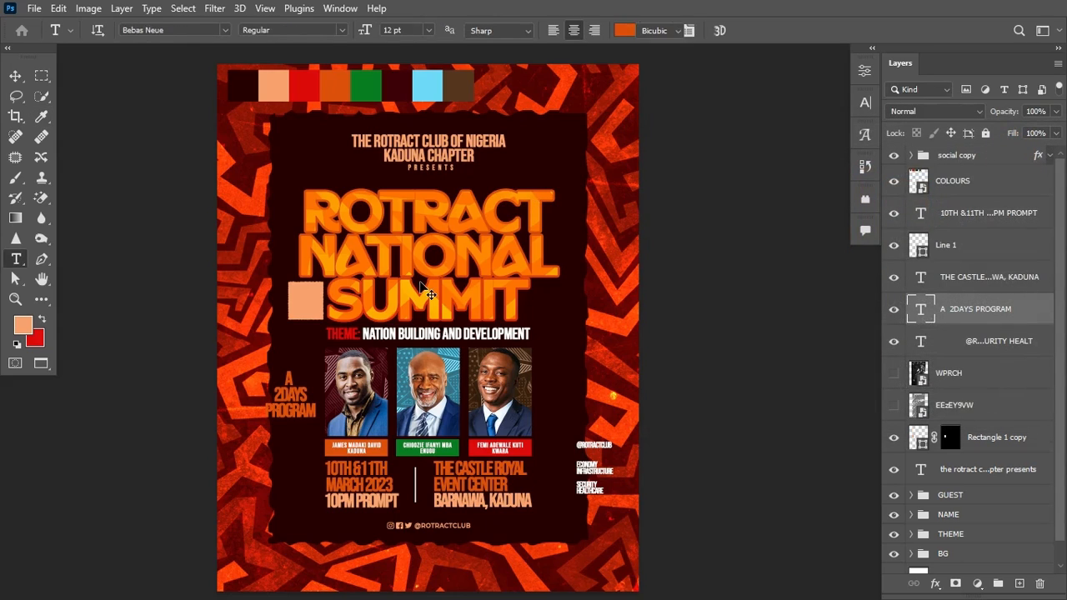
Step: Shrink the label text to 5.1 pt and place its layer above Rectangle 1 copy
key(ctrl+t)
drag(312, 421, 291, 410)
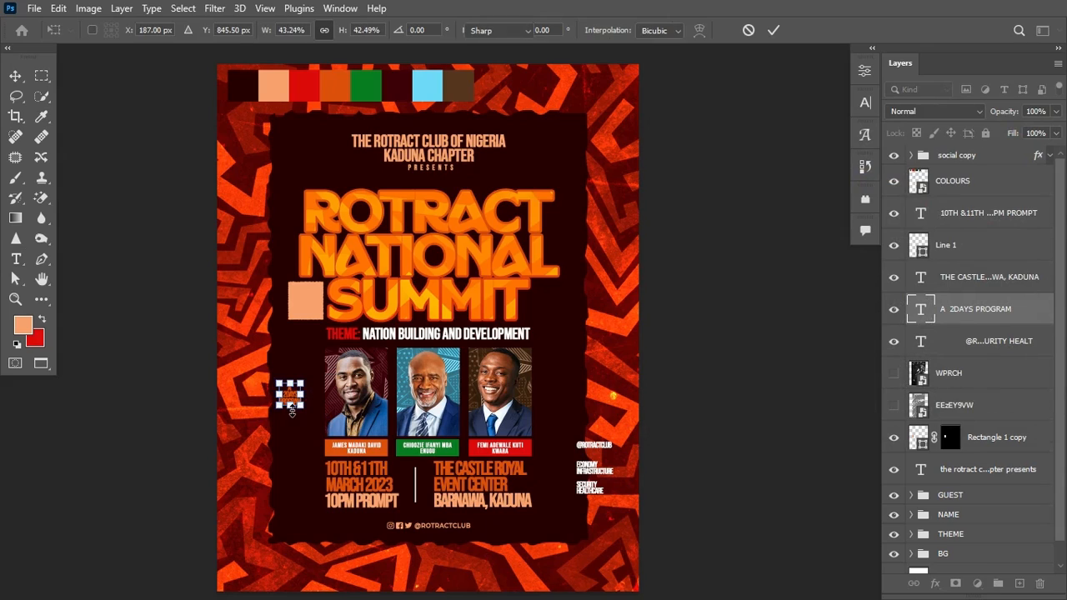
key(Return)
key(t)
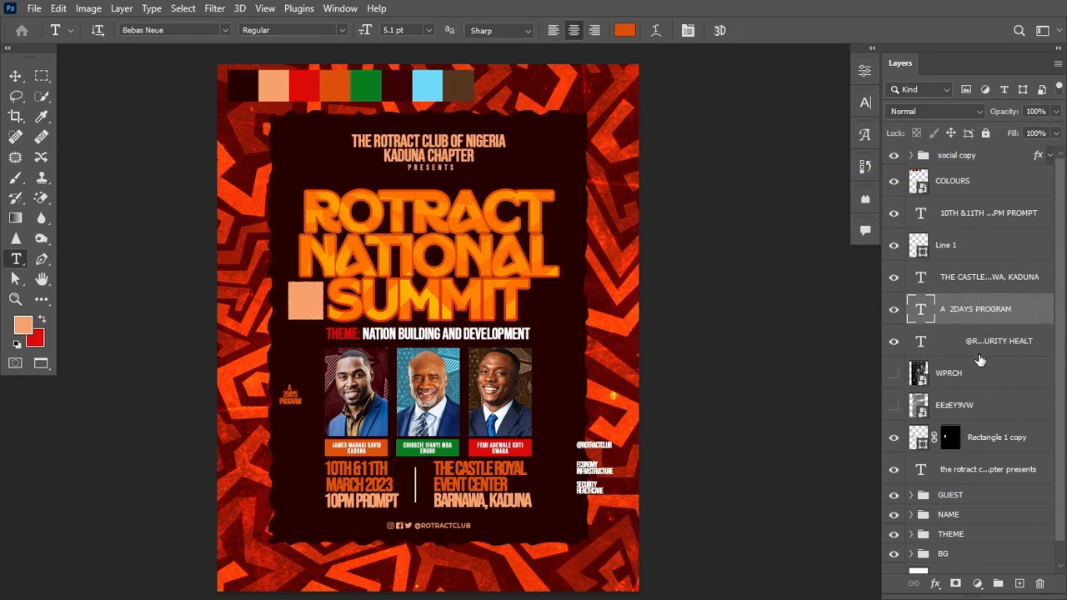
drag(991, 305, 928, 435)
ctrl+click(924, 446)
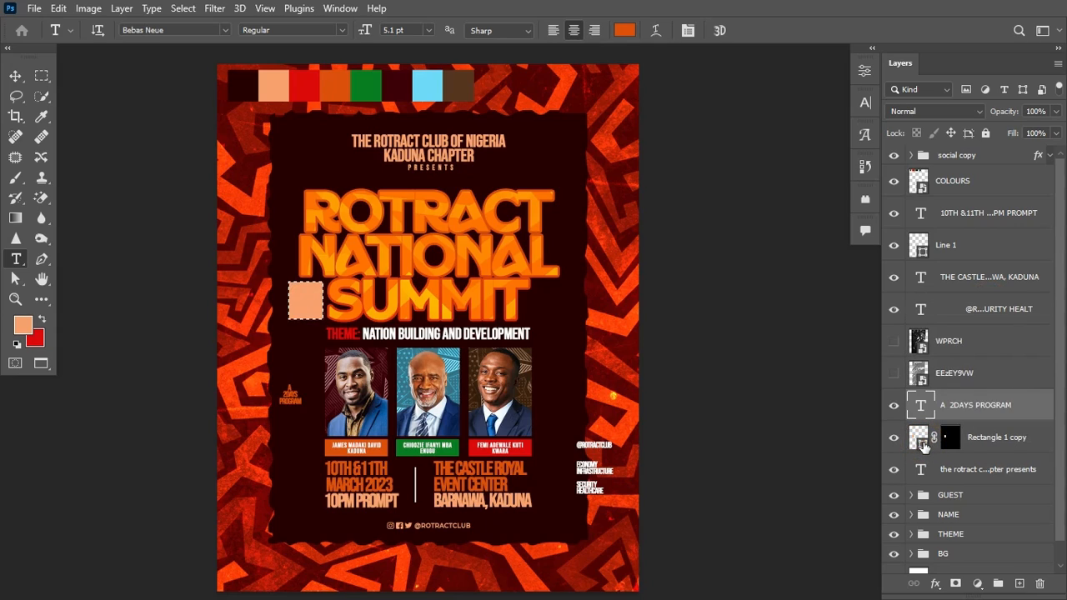
Step: Centre the A 2DAYS PROGRAM label in the peach square and loosen its tracking
click(15, 76)
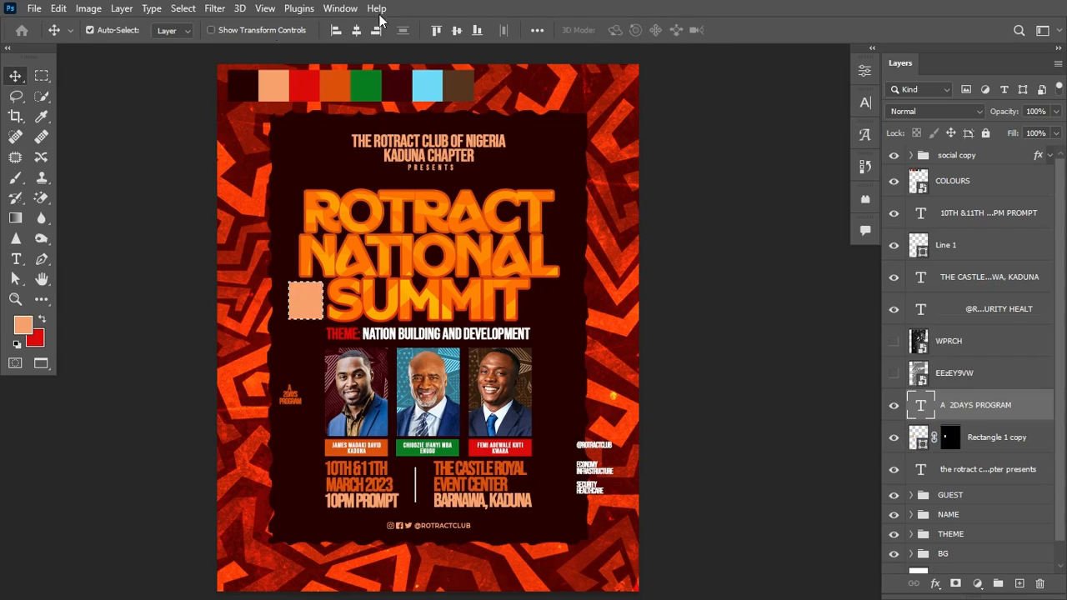
click(356, 30)
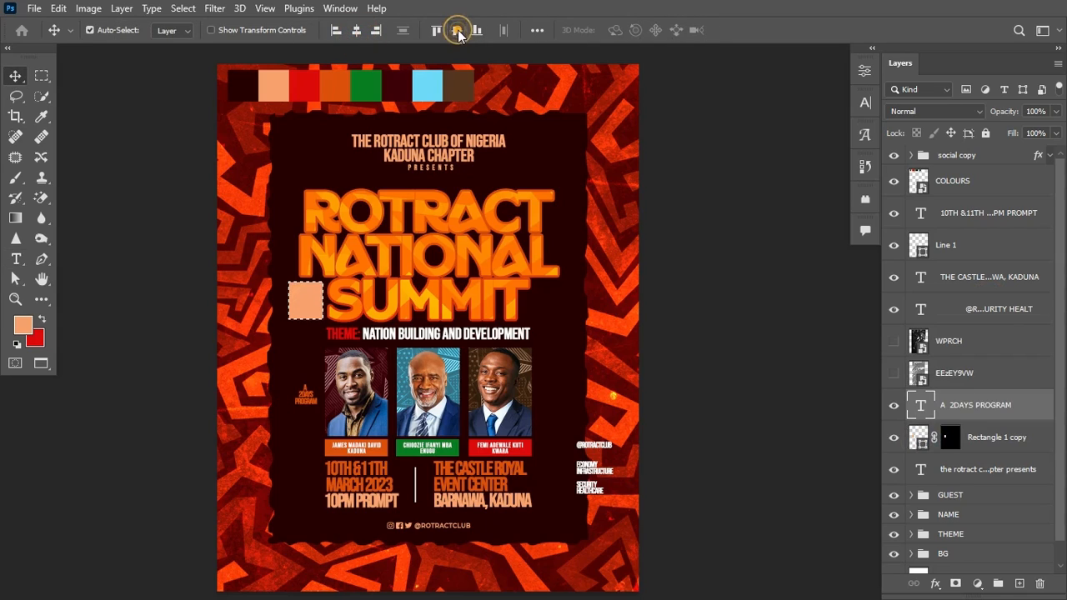
click(457, 30)
key(ctrl)
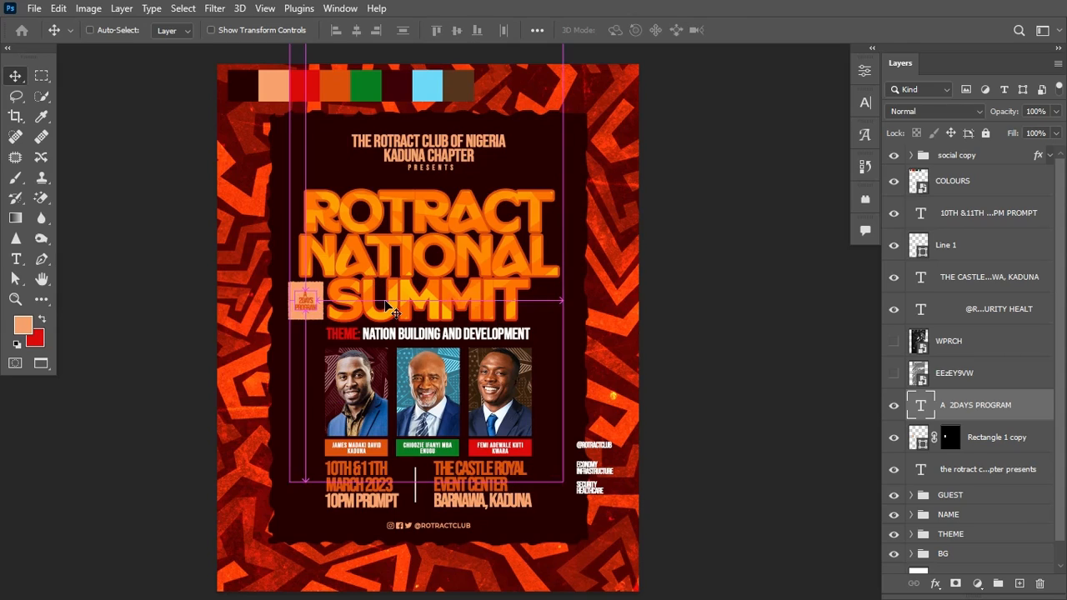
key(ctrl+t)
key(Return)
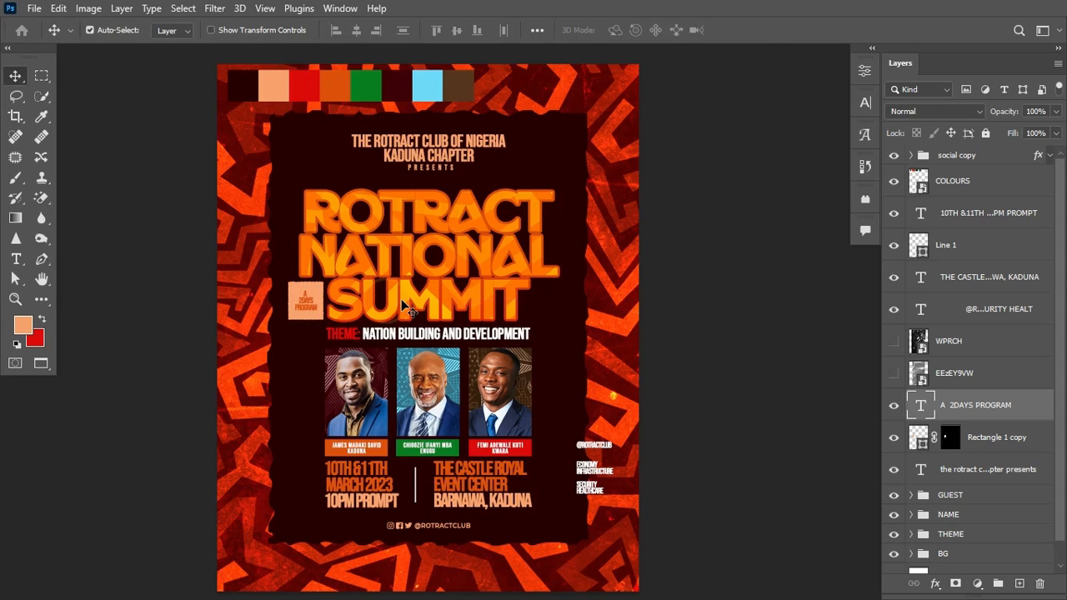
click(866, 102)
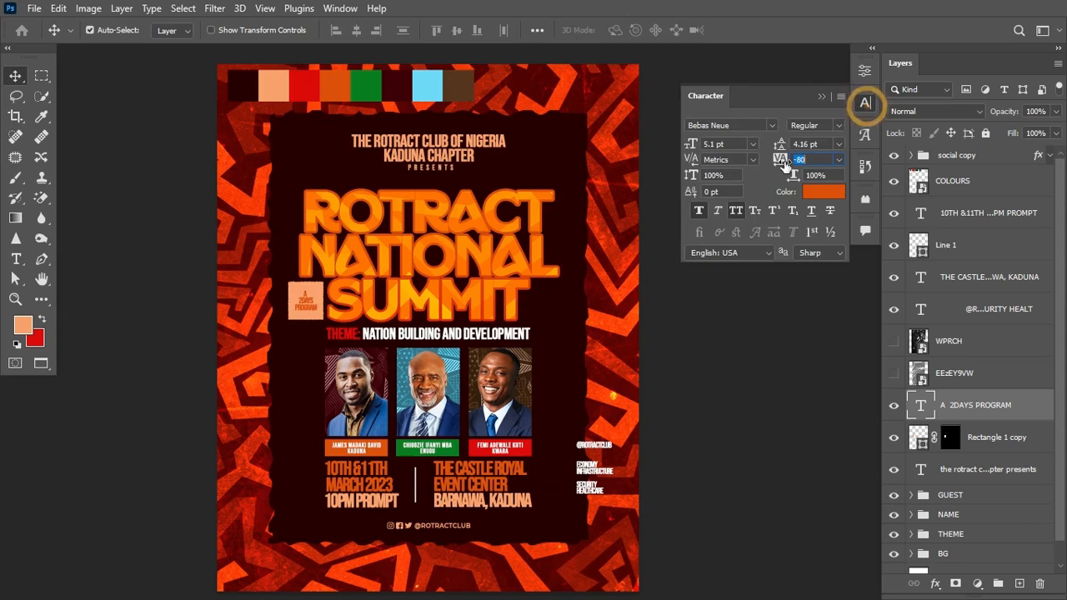
drag(780, 163, 782, 160)
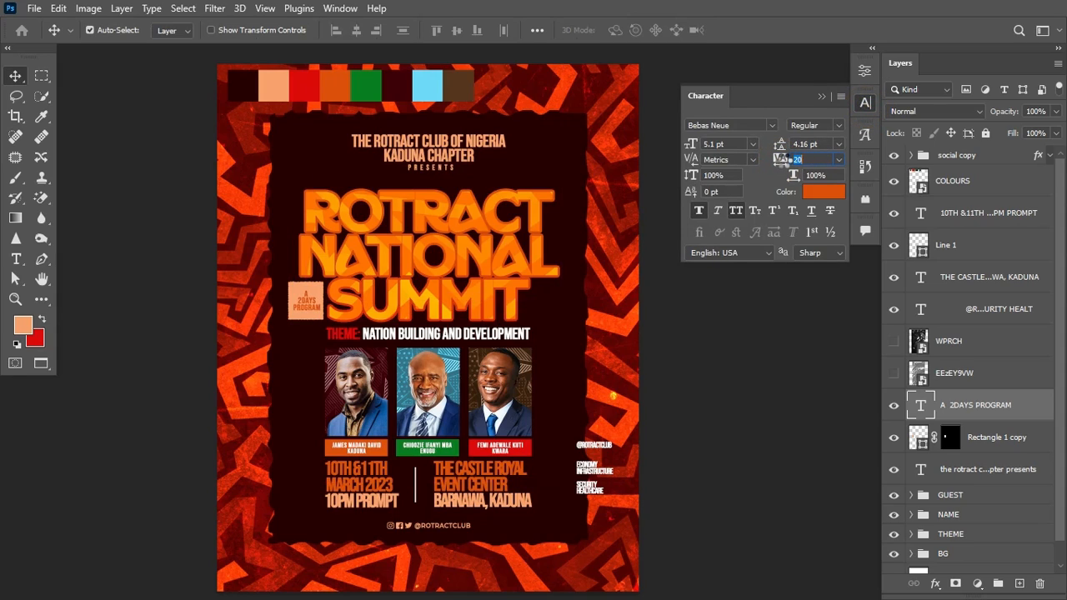
click(821, 98)
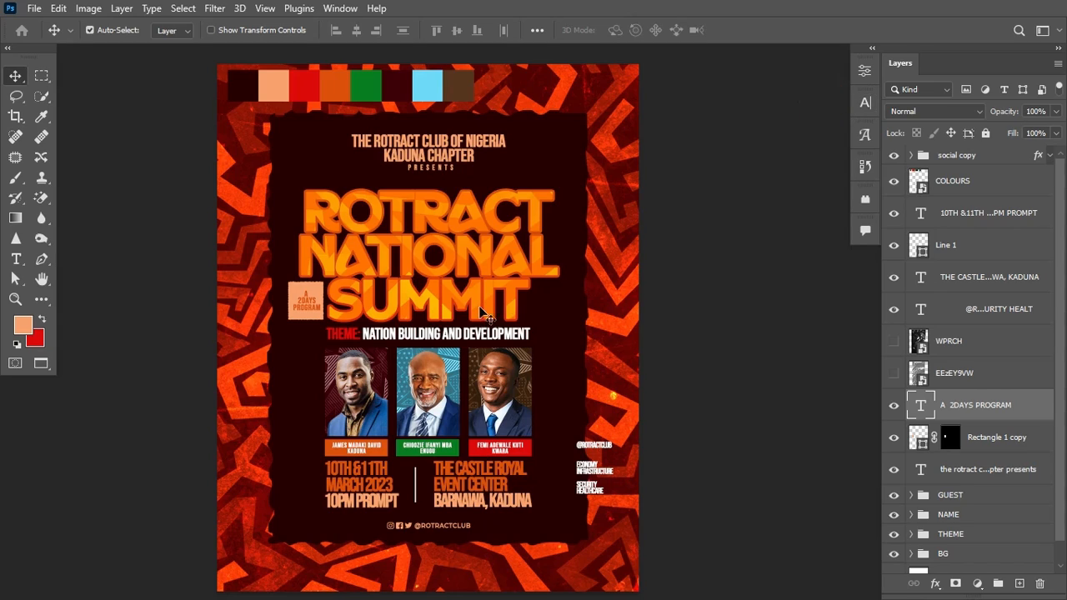
key(ctrl)
Step: Shorten the peach box by dragging its top edge down
click(310, 324)
key(ctrl+t)
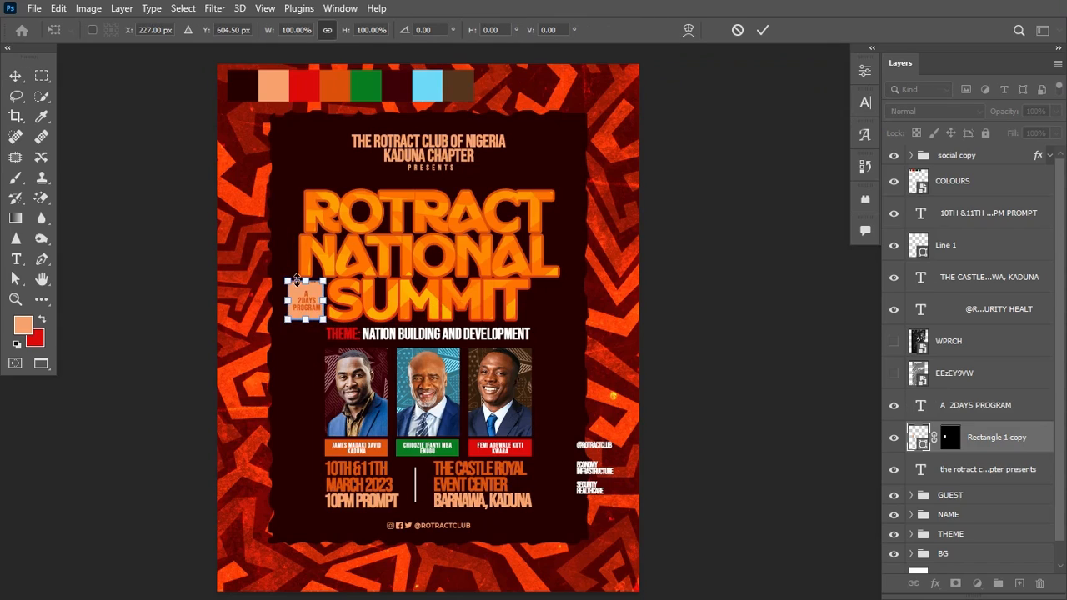
drag(306, 282, 307, 289)
key(Return)
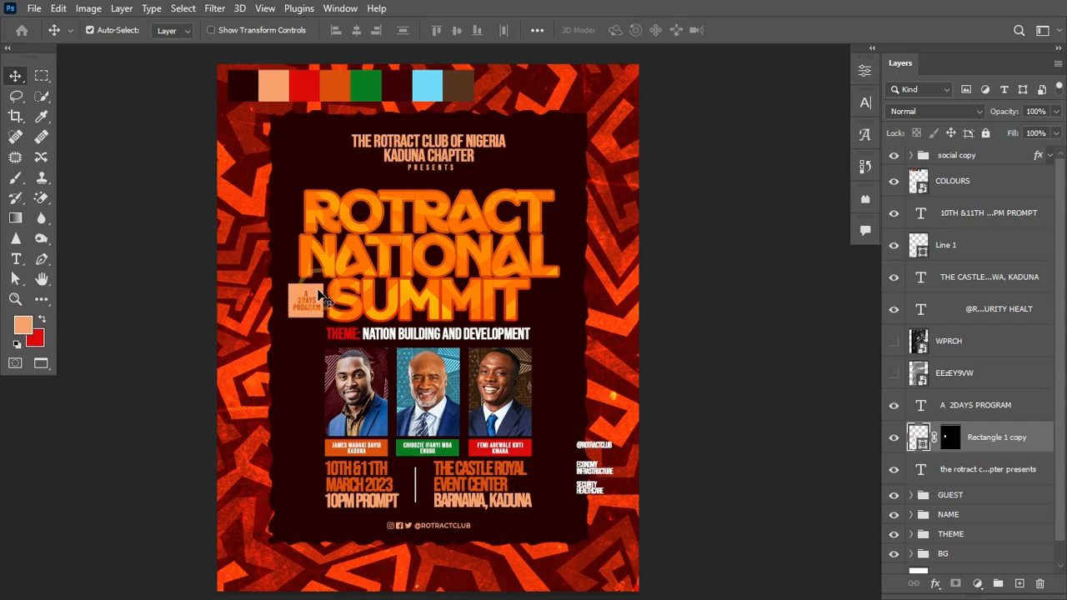
Step: Copy the peach box up beside ROTRACT, stretch it wide, and add white ECONOMY text
drag(320, 294, 611, 221)
key(ctrl+t)
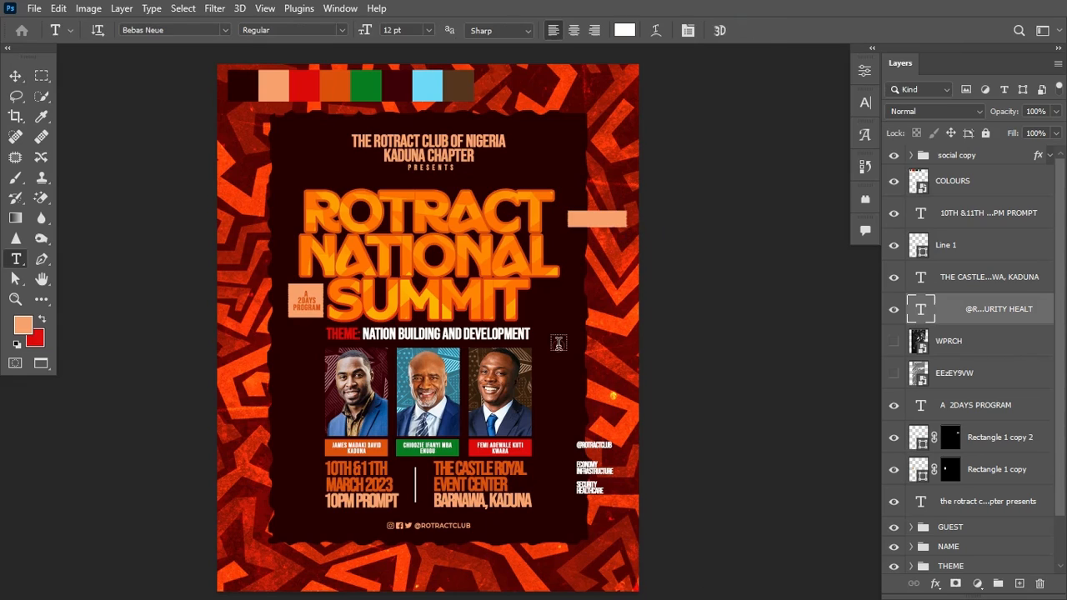
click(558, 347)
key(ctrl+v)
key(ctrl+Return)
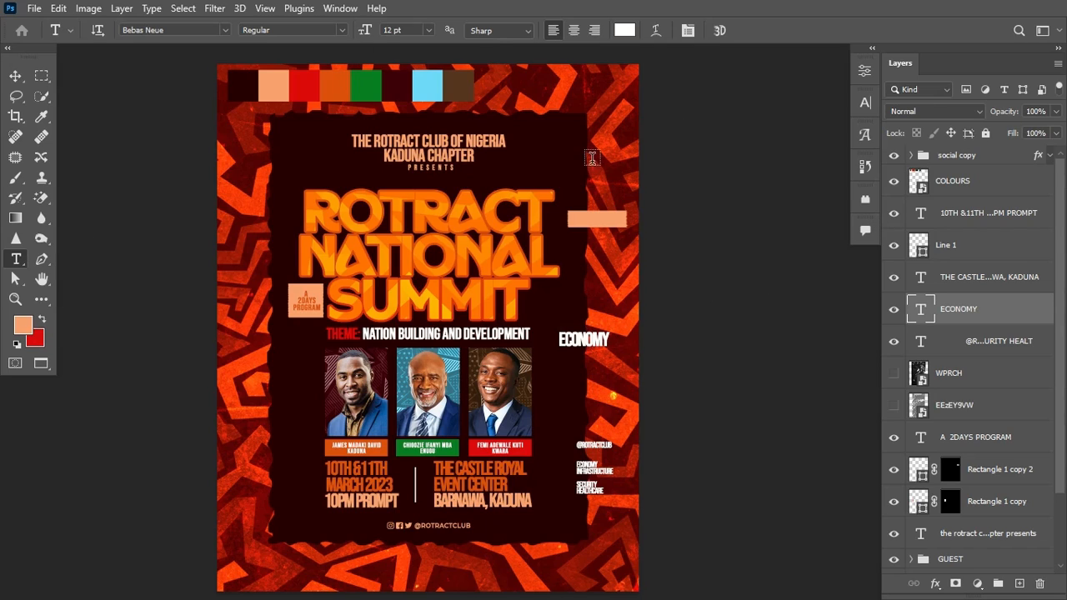
Step: Colour the ECONOMY text orange, sampled from the colour swatch strip
click(865, 102)
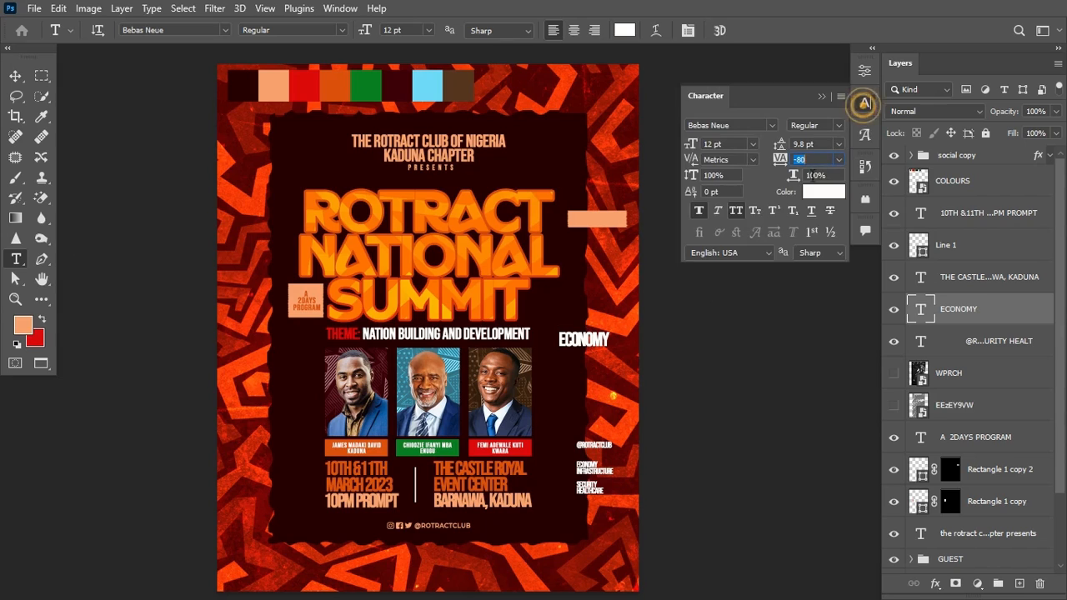
click(821, 192)
click(326, 76)
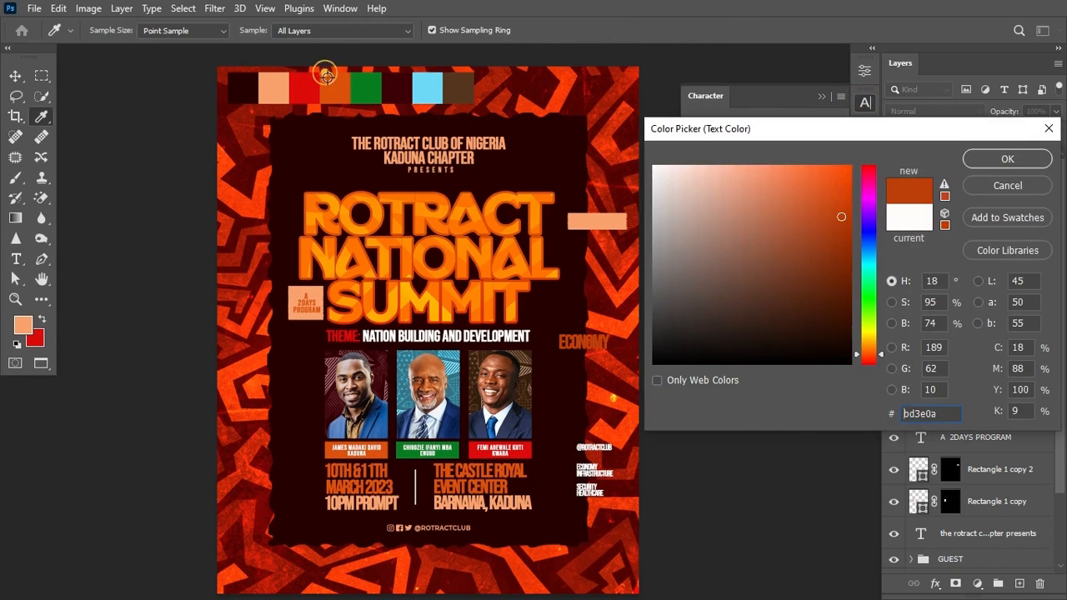
click(328, 80)
click(1011, 158)
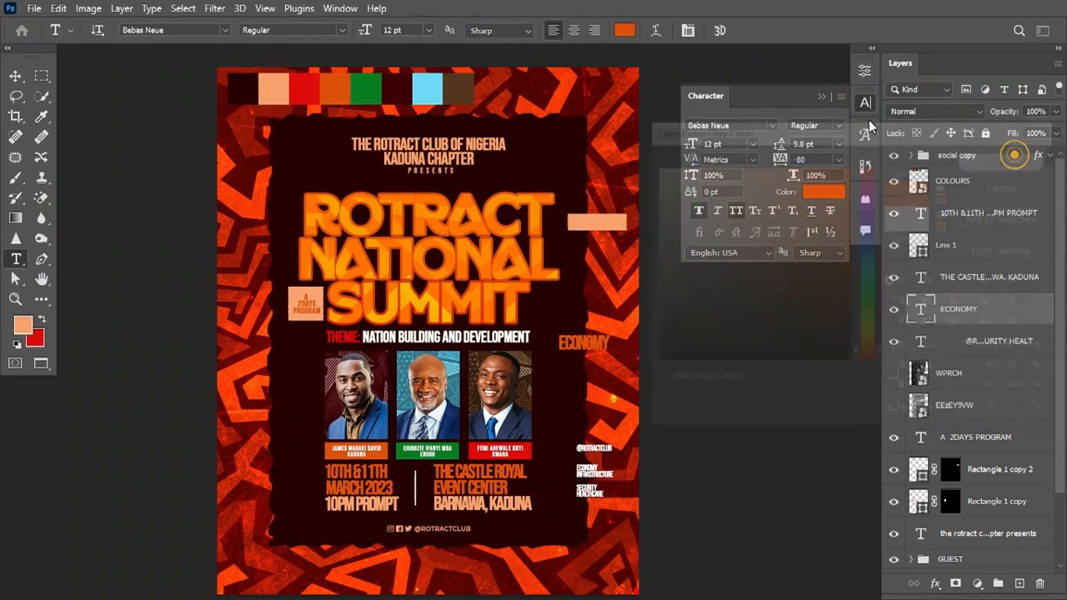
Step: Place ECONOMY above the peach bar layer and centre it horizontally and vertically on the bar
drag(1010, 301, 935, 471)
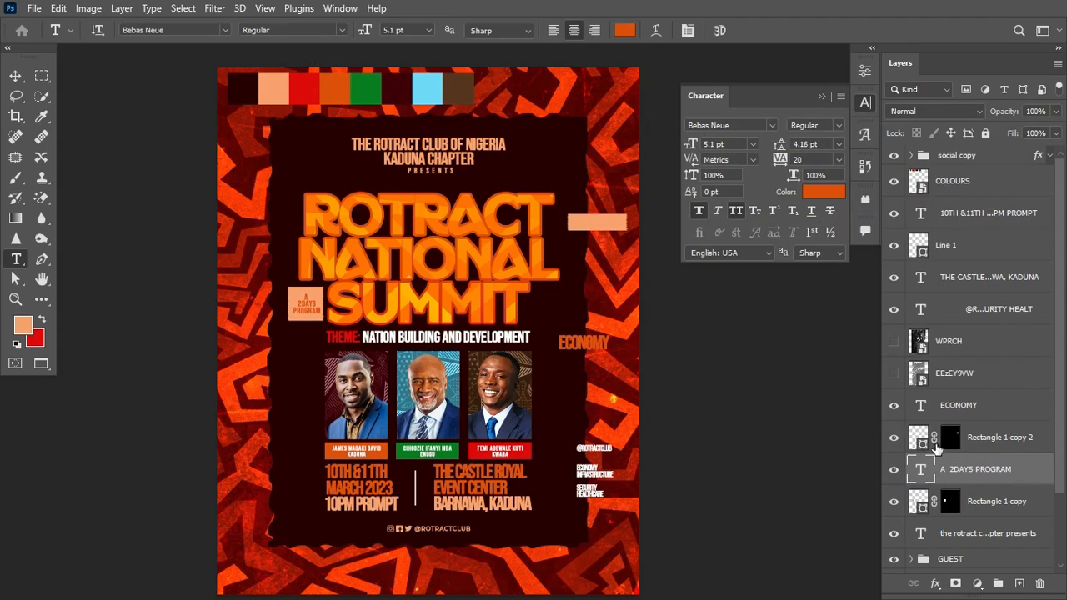
ctrl+click(923, 447)
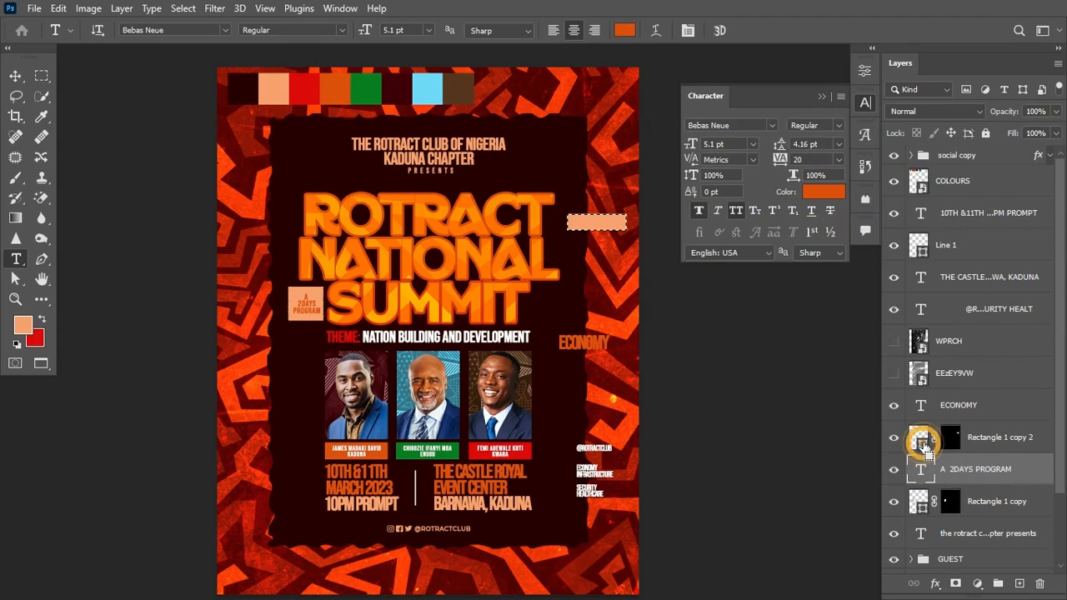
click(997, 407)
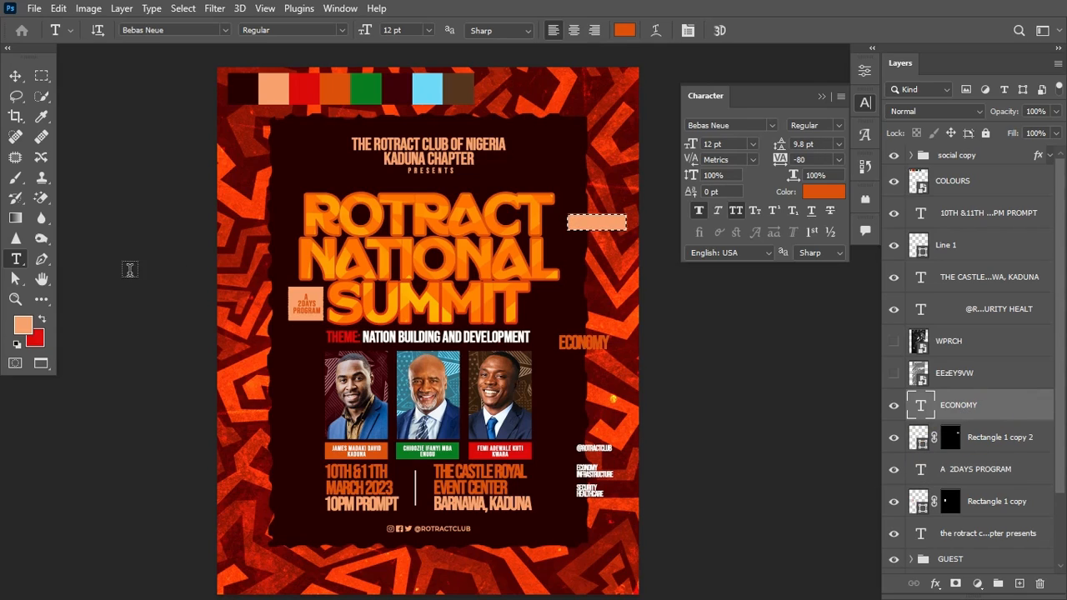
click(15, 76)
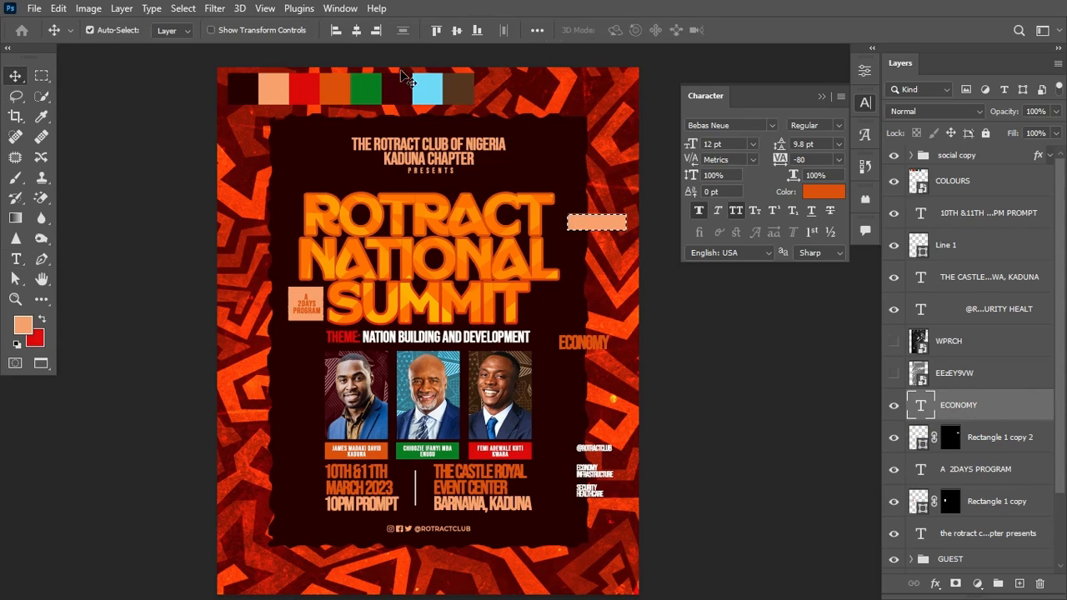
click(356, 30)
click(457, 30)
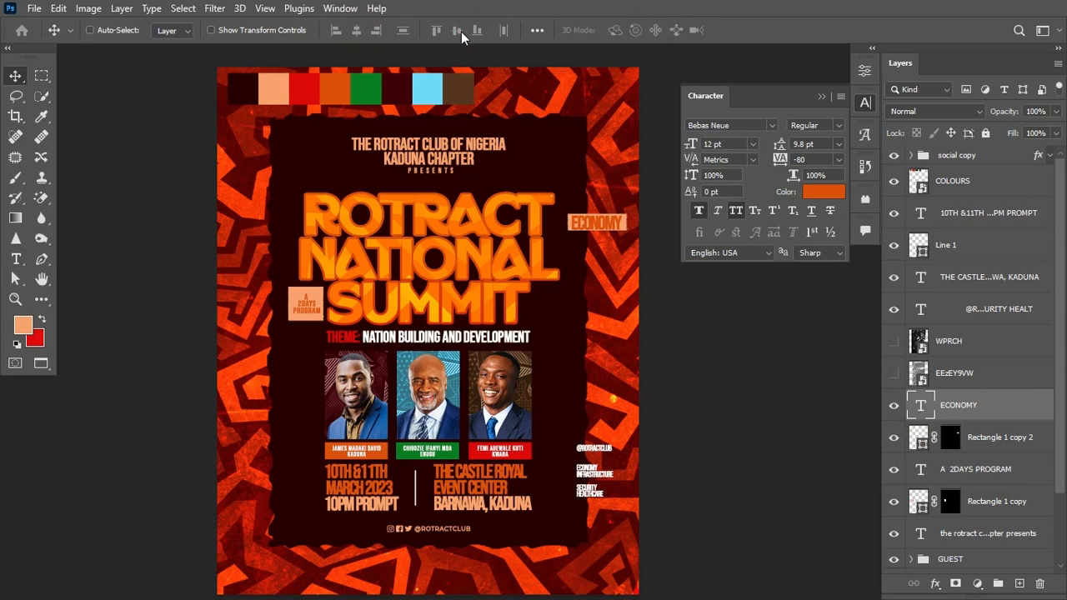
Step: Shrink ECONOMY to fit the bar, reset its tracking to 0, and recentre it
key(ctrl+t)
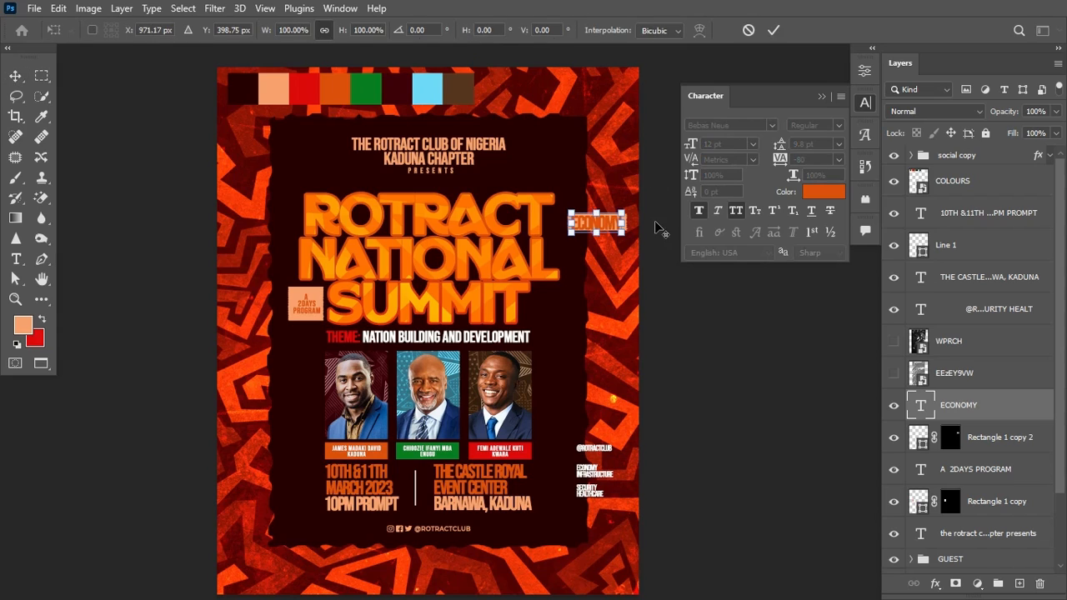
mouse_move(620, 234)
mouse_down()
mouse_move(627, 244)
mouse_move(613, 232)
mouse_up()
key(Return)
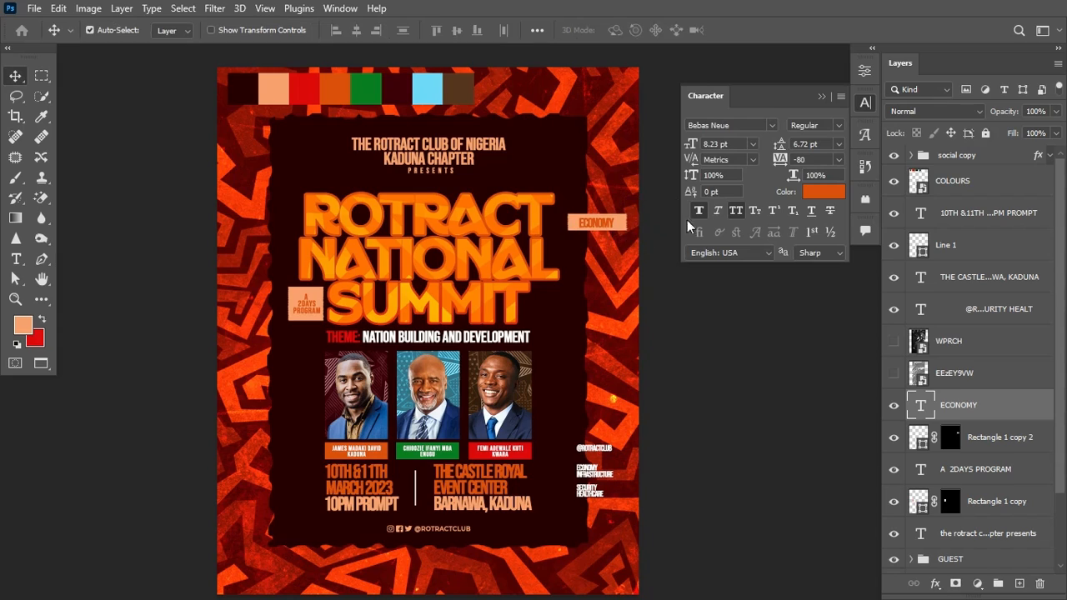
double_click(779, 158)
ctrl+click(919, 438)
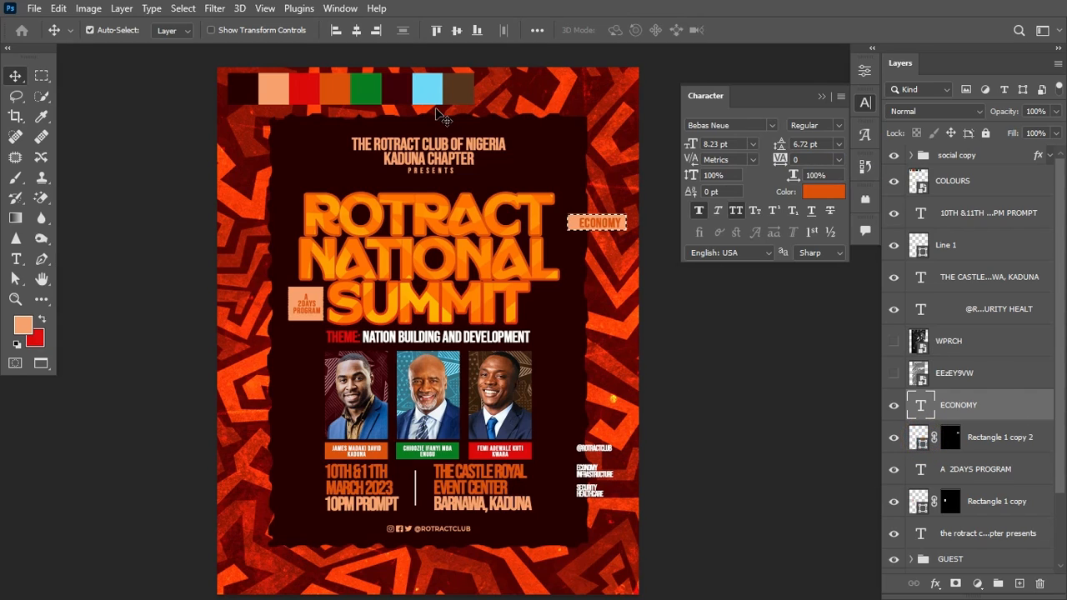
click(355, 30)
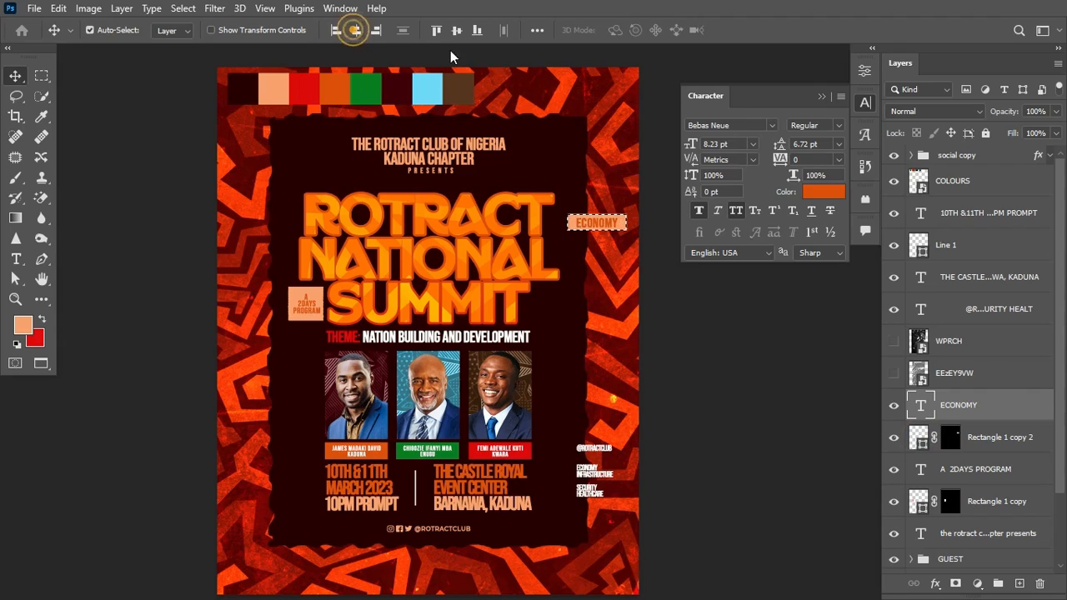
click(456, 32)
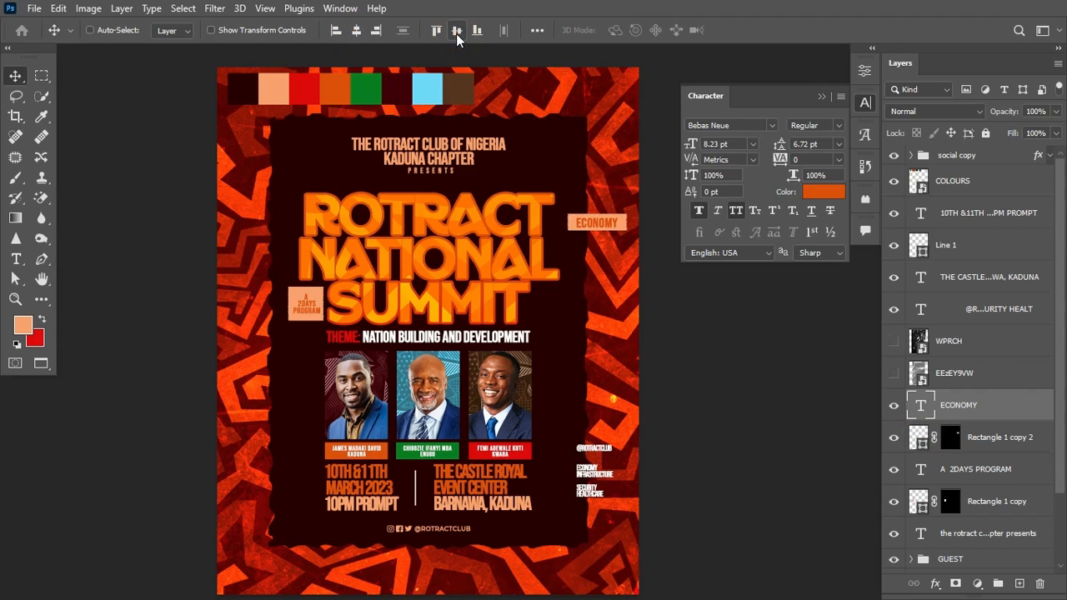
key(ctrl+d)
Step: Tilt the ECONOMY tag and its peach bar and move them to the upper left of the title
ctrl+click(1028, 441)
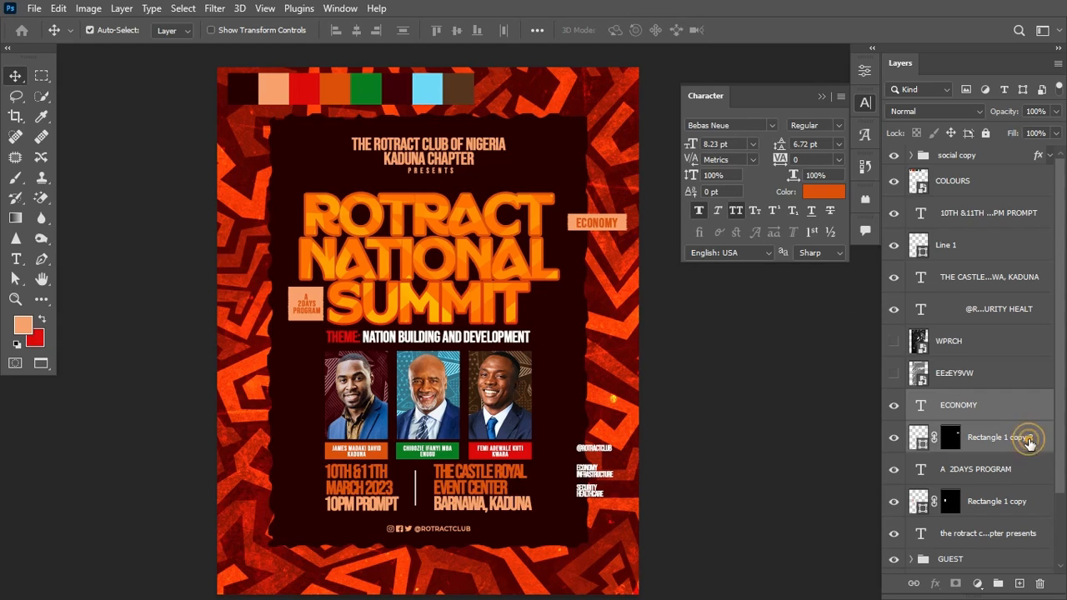
key(ctrl+t)
drag(639, 256, 643, 239)
drag(614, 224, 283, 197)
drag(321, 226, 306, 261)
key(Return)
Step: Duplicate the tag to the lower left as INFRASTRUCTURE, shrunk to fit its bar
key(ctrl+j)
key(ctrl+t)
drag(278, 198, 276, 341)
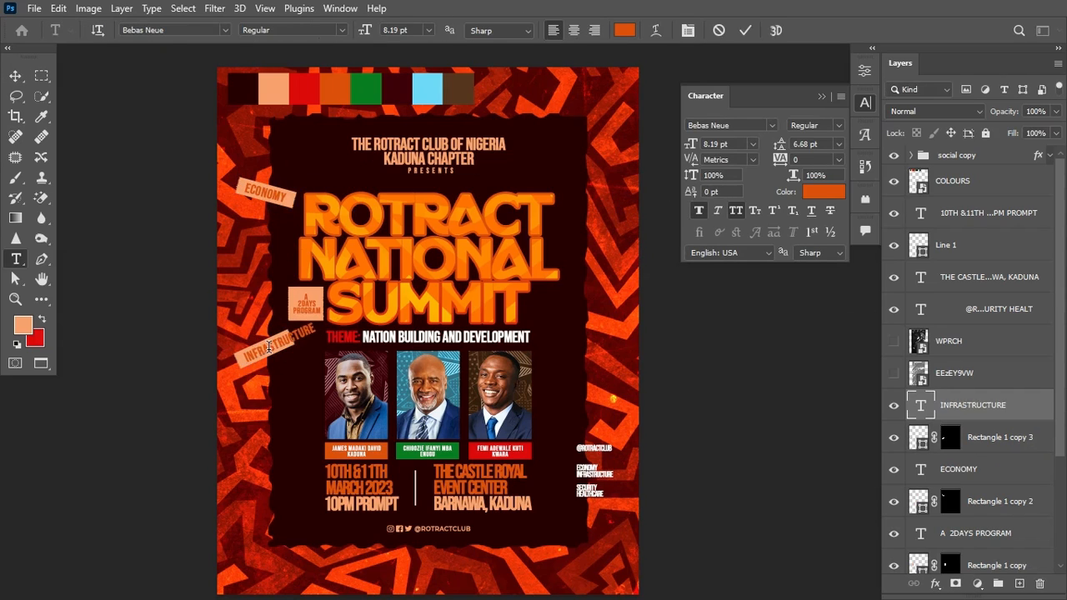
key(ctrl+Return)
key(ctrl+t)
drag(317, 324, 288, 335)
key(Return)
Step: Duplicate the ECONOMY tag to the upper right and retype it as SECURITY
click(994, 470)
shift+click(990, 504)
key(ctrl+j)
key(t)
key(ctrl+t)
drag(278, 198, 603, 338)
key(Return)
double_click(590, 212)
text(SECURITY)
key(ctrl+Return)
Step: Duplicate the SECURITY tag and retype the copy as HEALTHCARE
shift+click(1000, 501)
key(ctrl+j)
key(ctrl+t)
key(Return)
double_click(590, 340)
text(HEALTHCARE)
Step: Shrink HEALTHCARE to fit its tag and centre it vertically on the bar
click(15, 76)
key(ctrl+t)
drag(627, 334, 621, 331)
key(Return)
ctrl+click(923, 507)
click(455, 31)
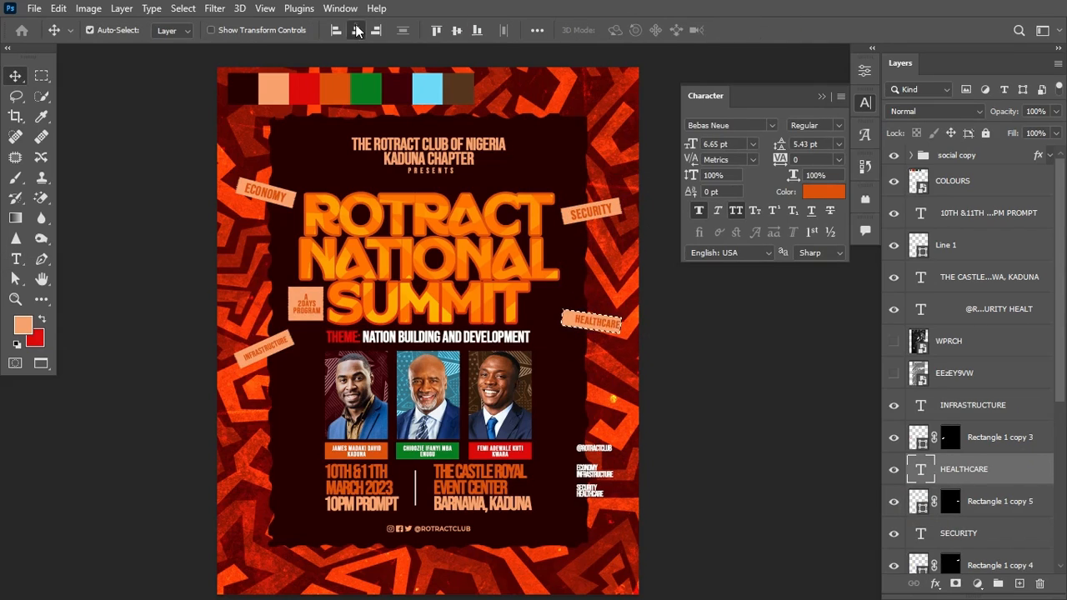
key(ctrl+d)
click(992, 309)
Step: Delete the old topics text layer and select the colour swatch strip layer
key(Delete)
click(822, 96)
click(459, 93)
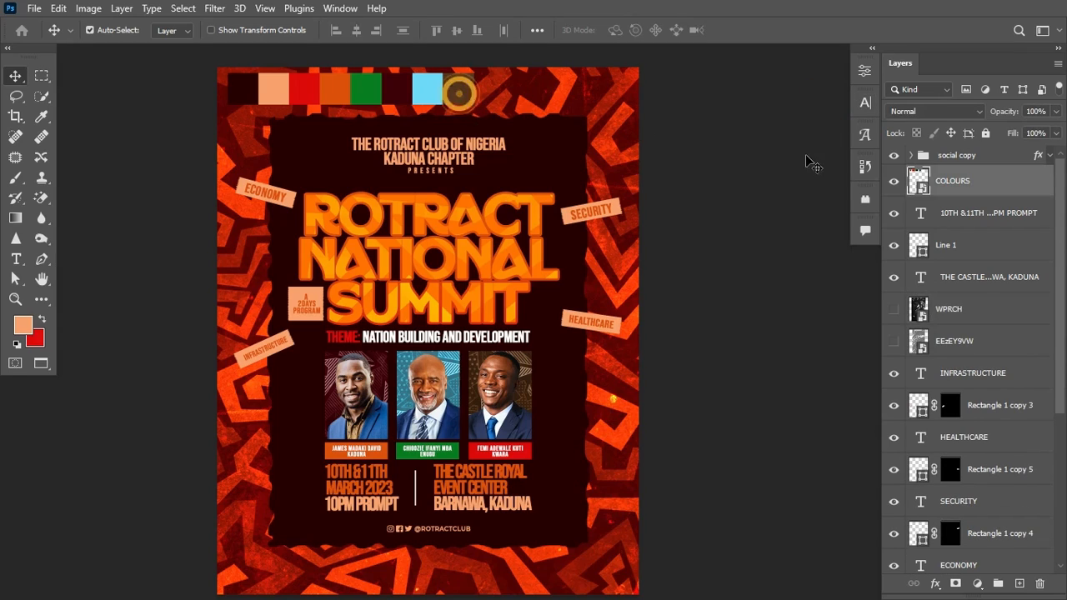
Step: Hide the swatch strip and add a NOISE layer in Soft Light, filled with 50% gray
click(895, 183)
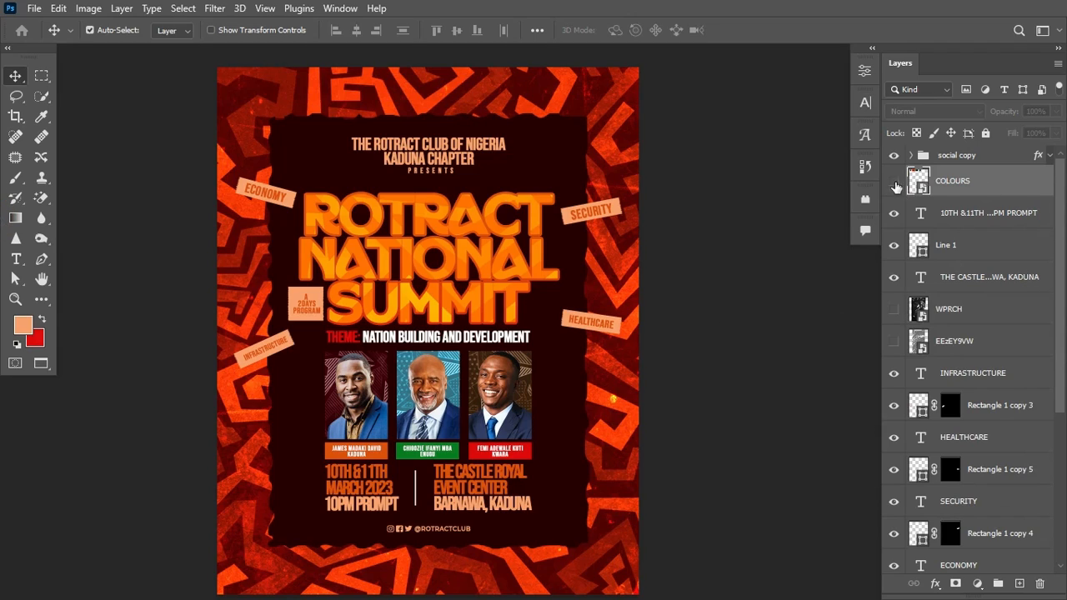
click(961, 225)
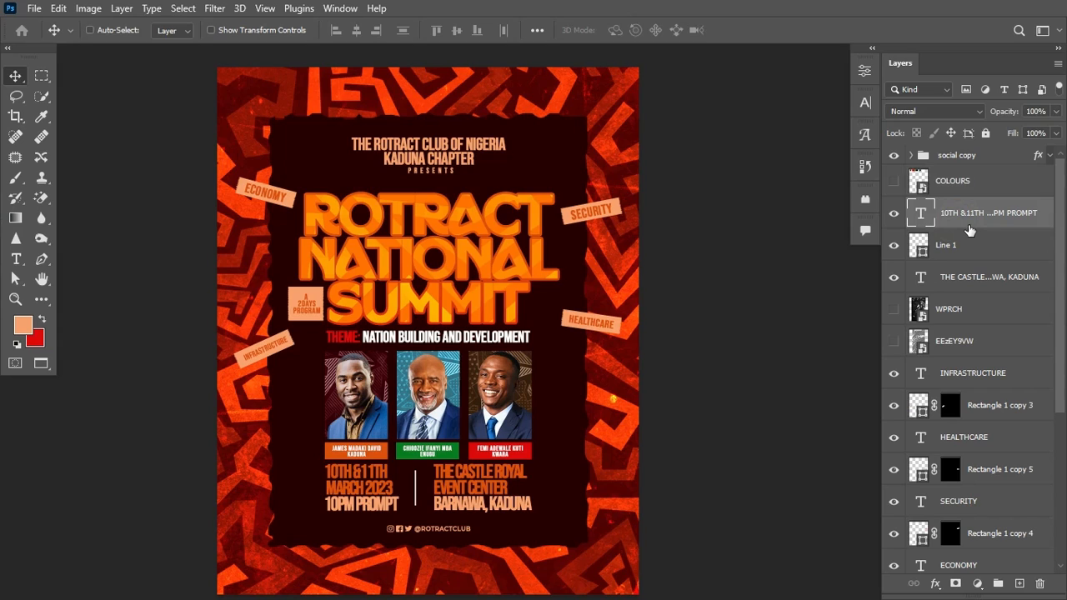
key(ctrl+shift+n)
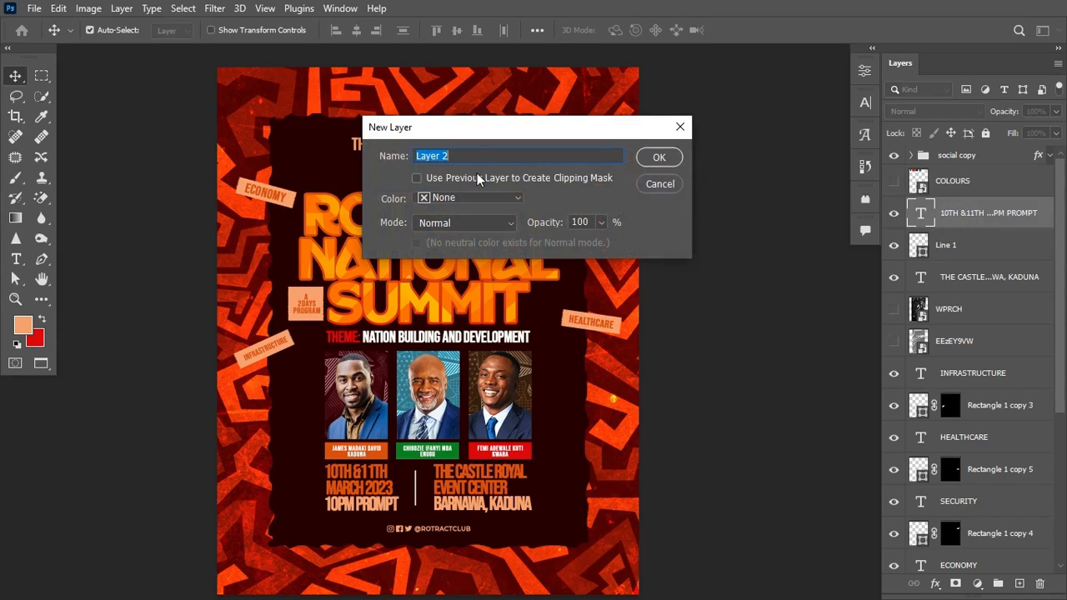
text(NOISE)
click(506, 223)
click(491, 353)
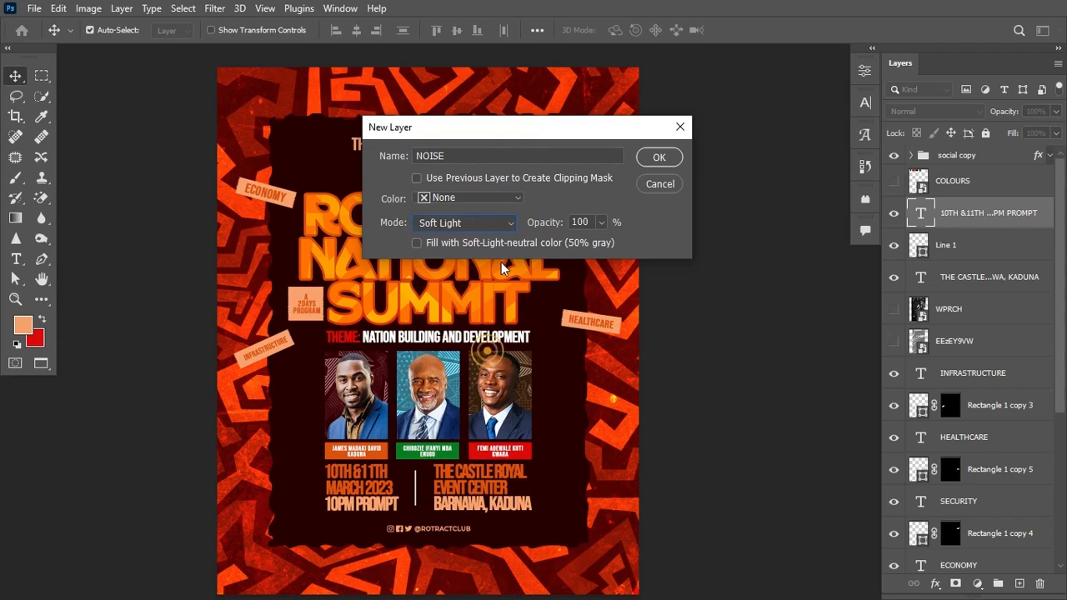
click(524, 243)
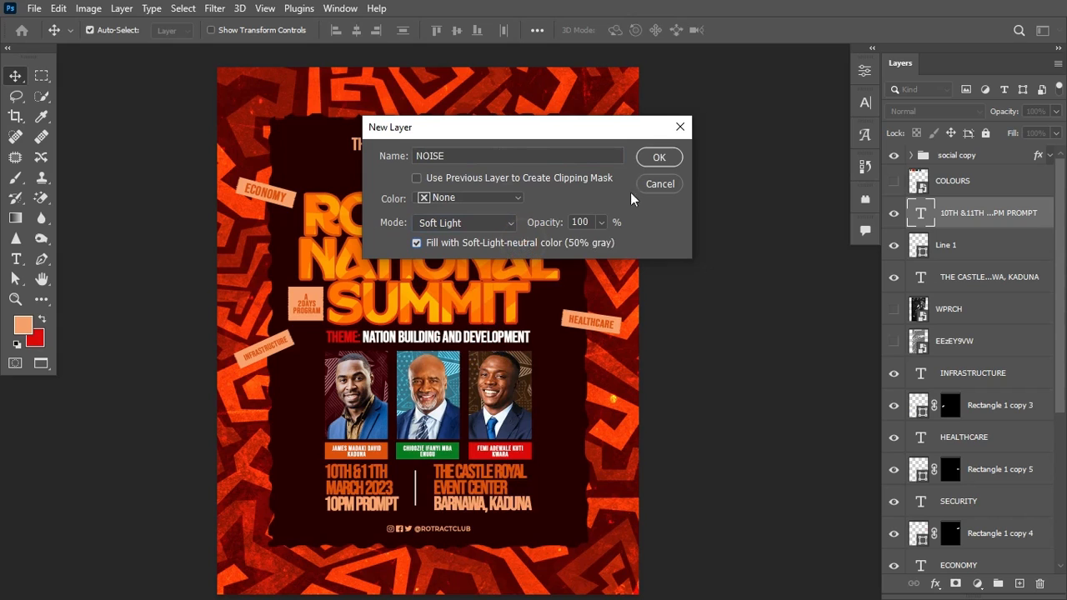
click(658, 157)
Step: Convert the NOISE layer to a smart object for filtering
right_click(974, 219)
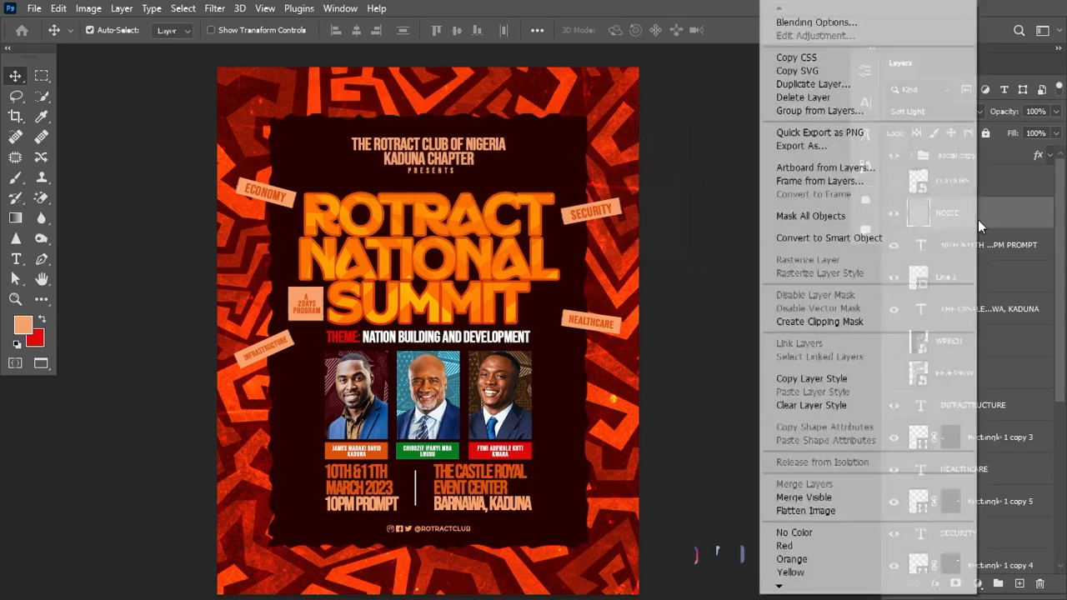
click(897, 241)
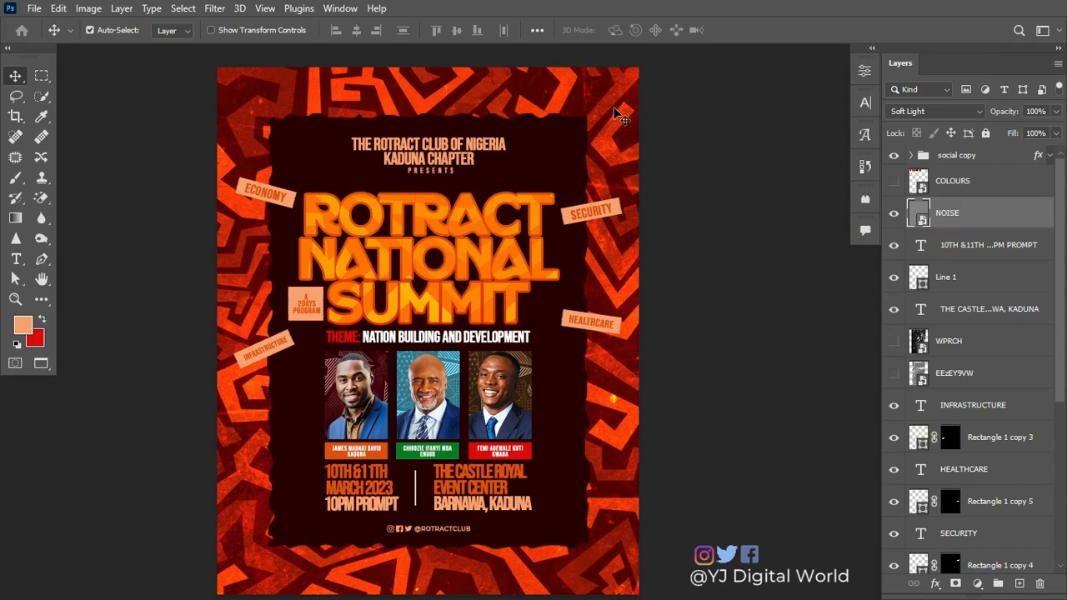
click(214, 9)
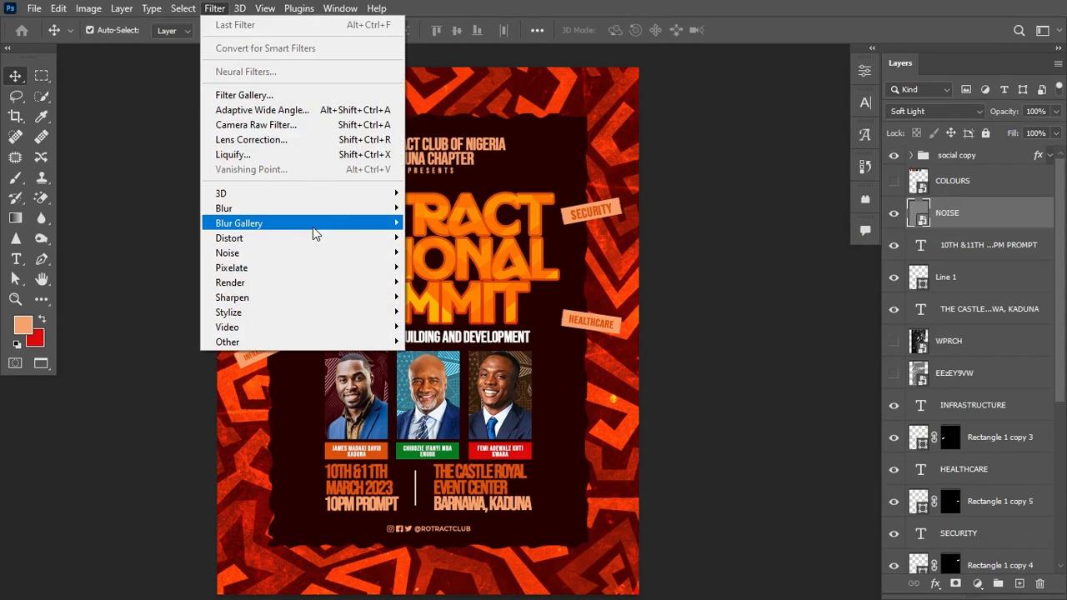
Step: Apply Add Noise at 12.50% to the NOISE smart object and collapse its filter list
mouse_move(356, 216)
mouse_move(361, 257)
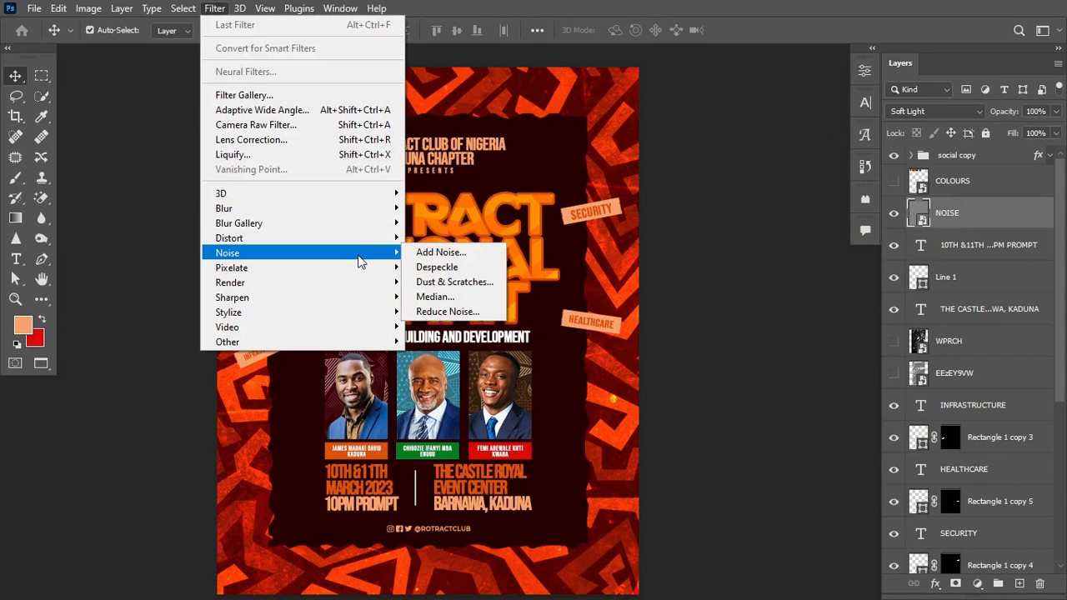
click(425, 252)
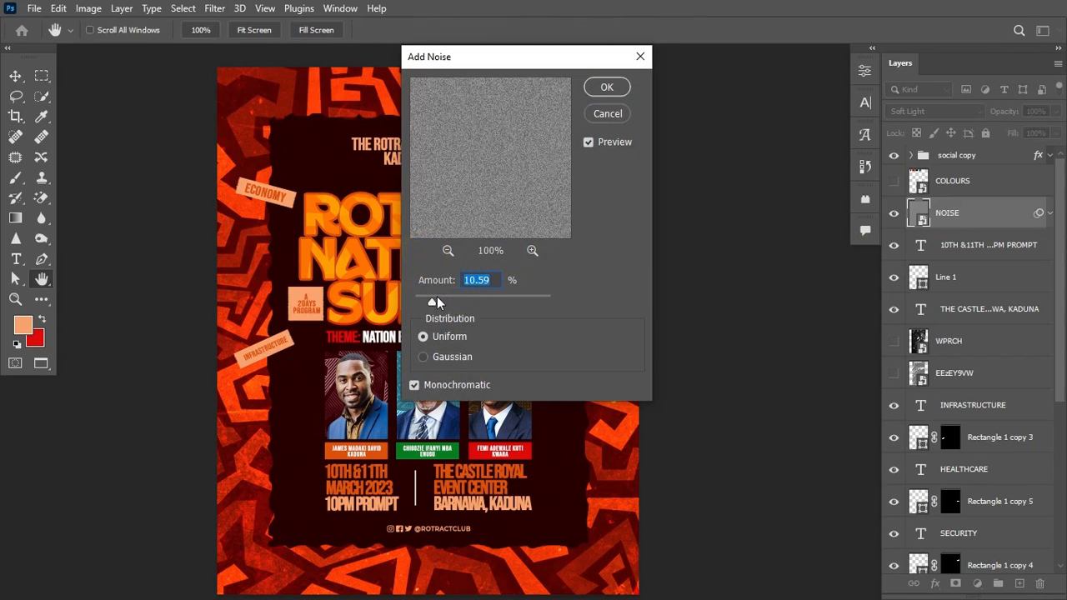
click(435, 298)
click(609, 90)
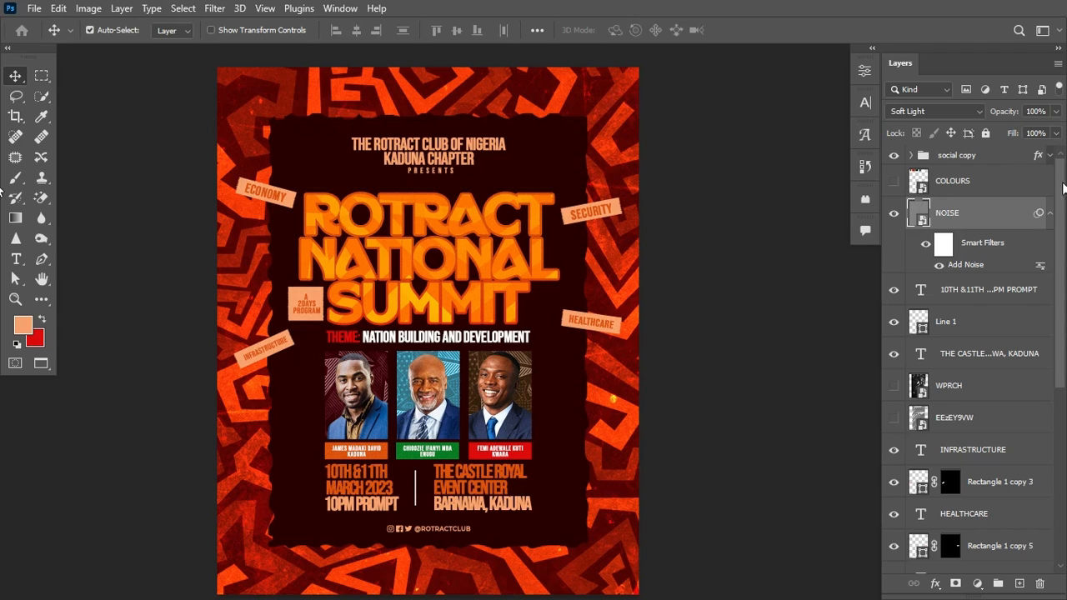
click(1050, 214)
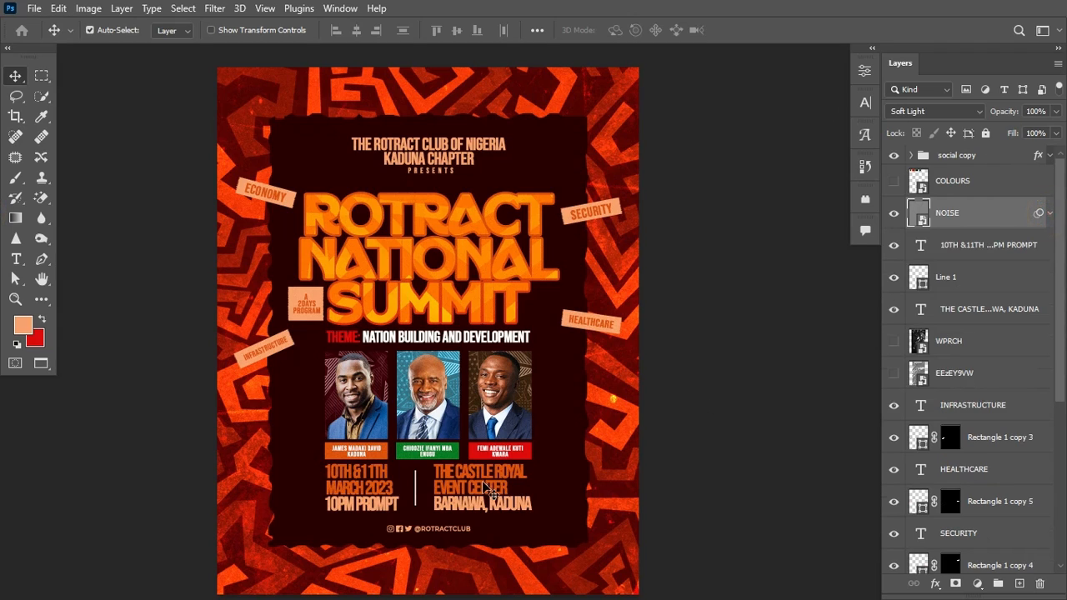
Step: Adjust the venue text's tracking in the Character panel
key(t)
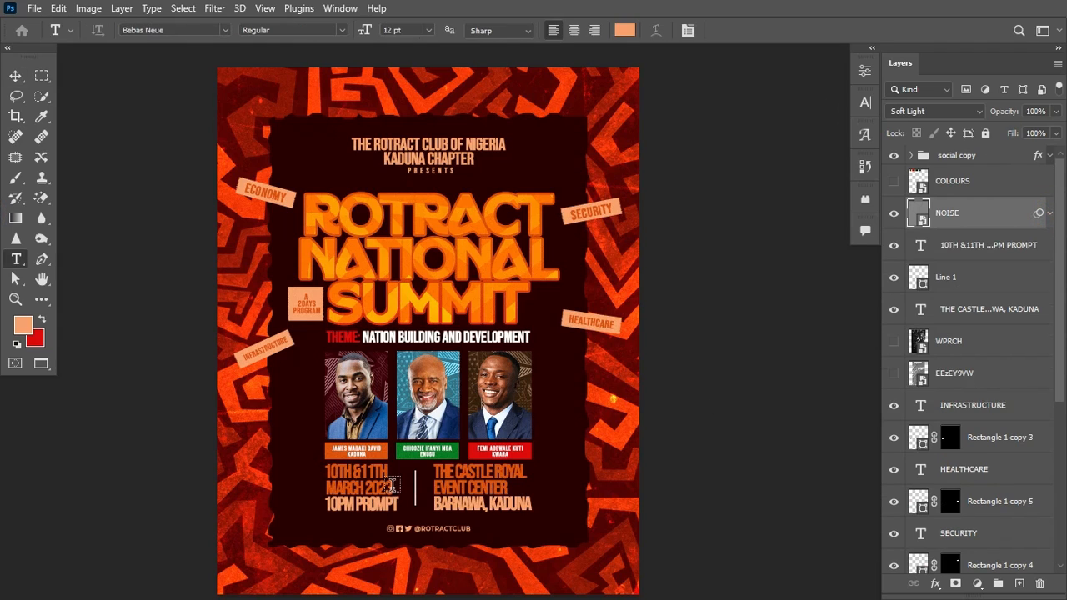
click(464, 474)
key(ctrl+Return)
click(866, 103)
click(780, 160)
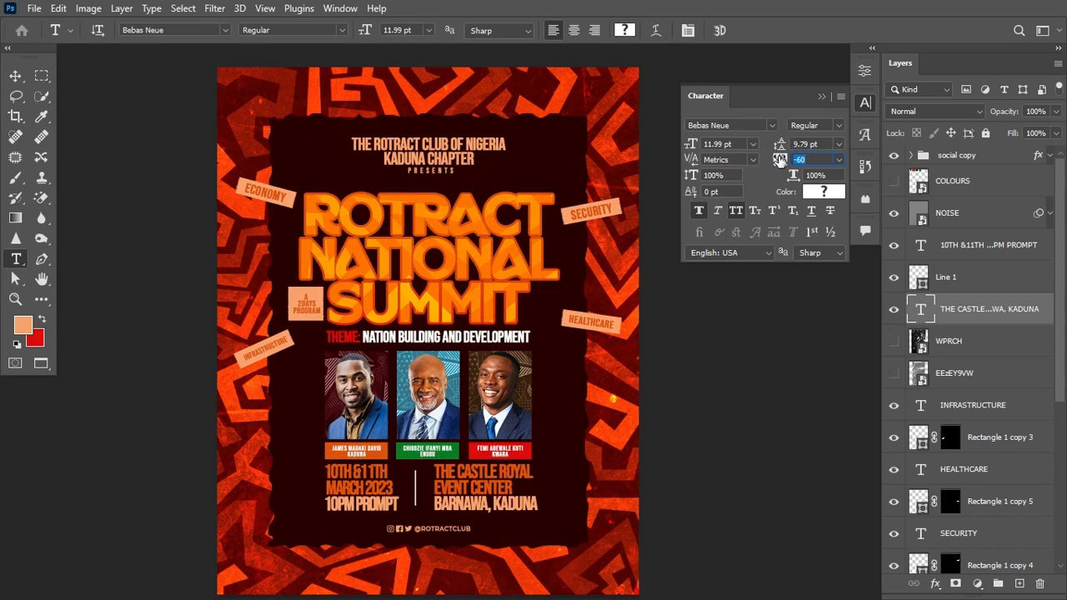
click(822, 97)
Step: Nudge the venue text and the Line 1 divider slightly left
key(v)
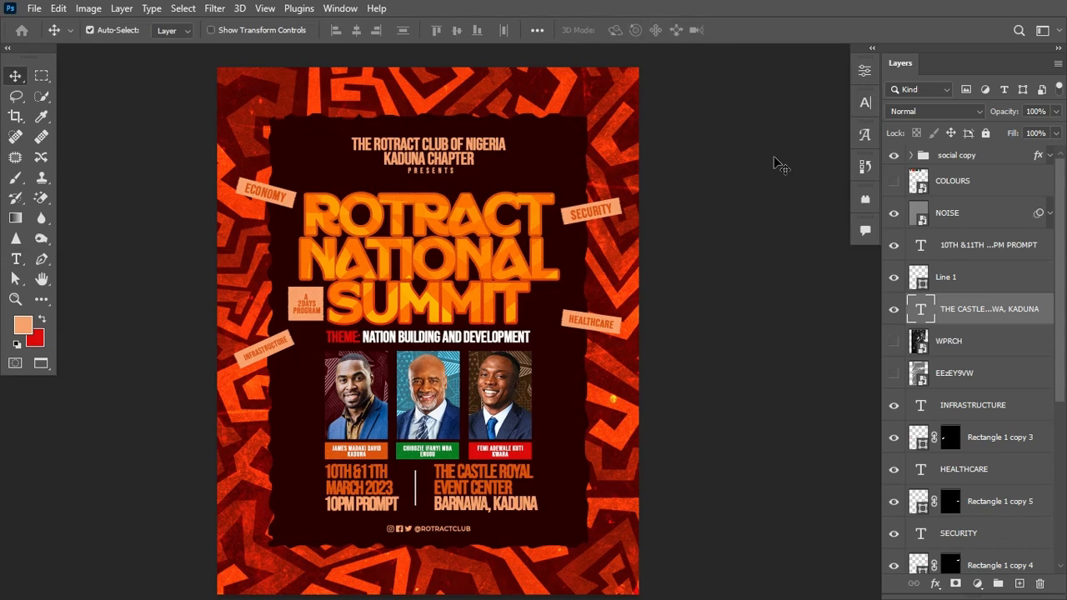
key(Left)
key(Left)
key(Left)
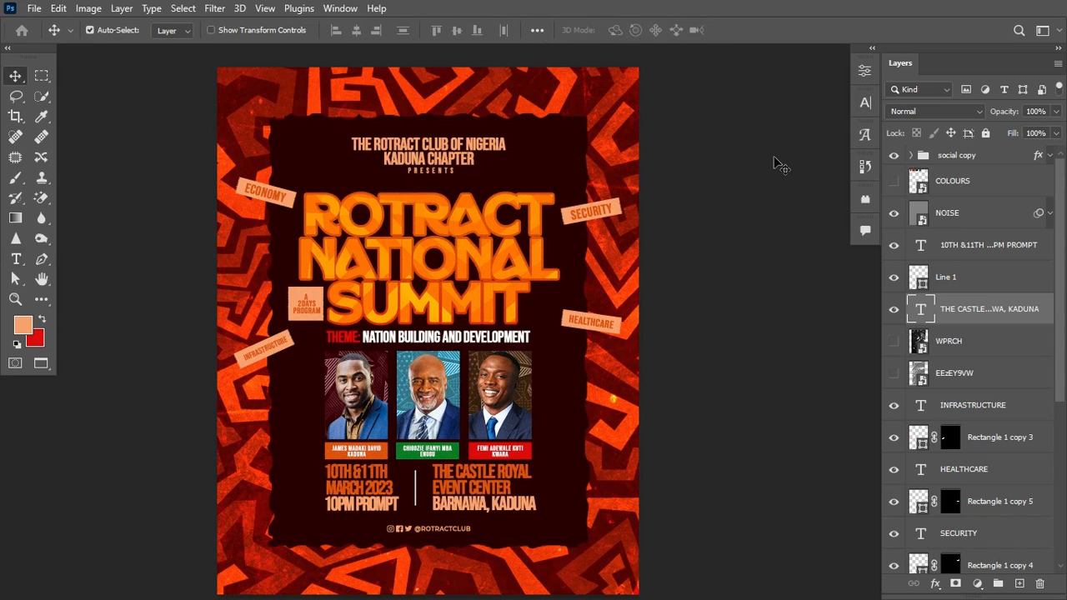
click(949, 276)
key(Left)
key(Left)
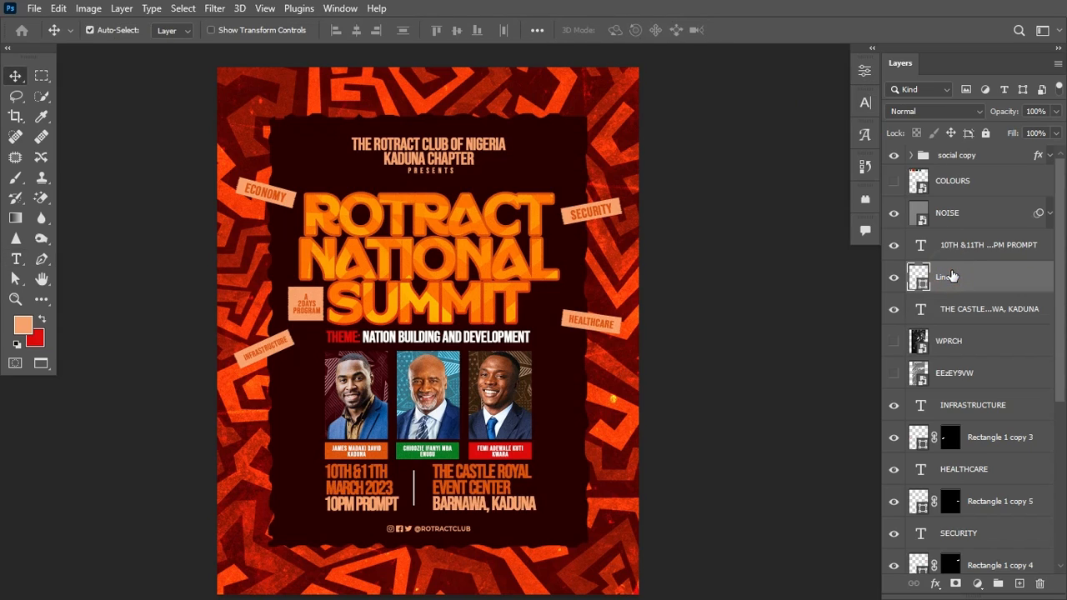
Step: Move the WPRCH and EEzEY9VW texture layers above the NOISE layer
click(959, 215)
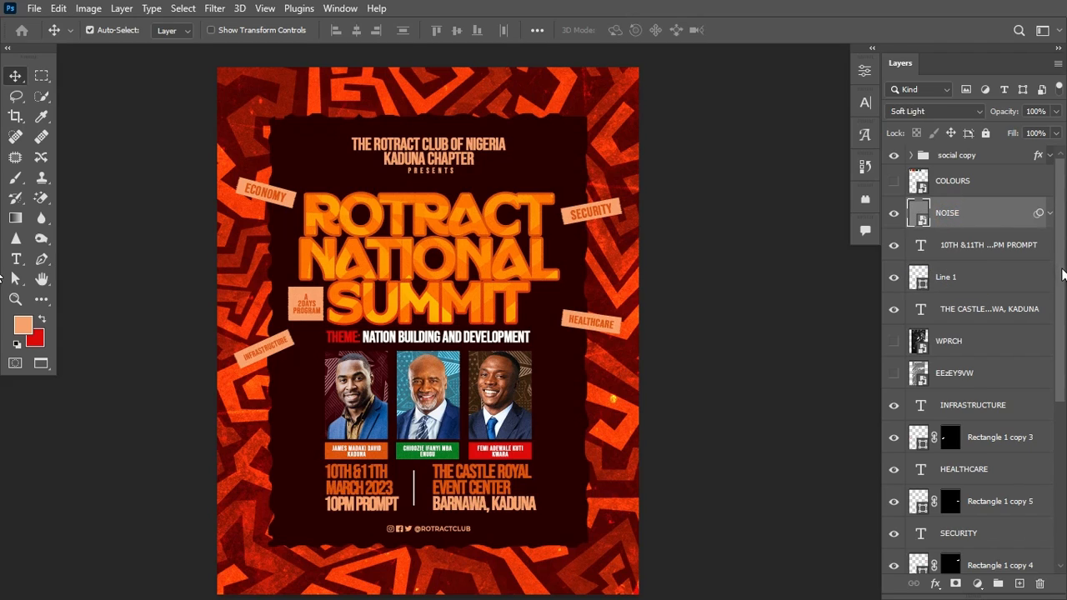
click(994, 352)
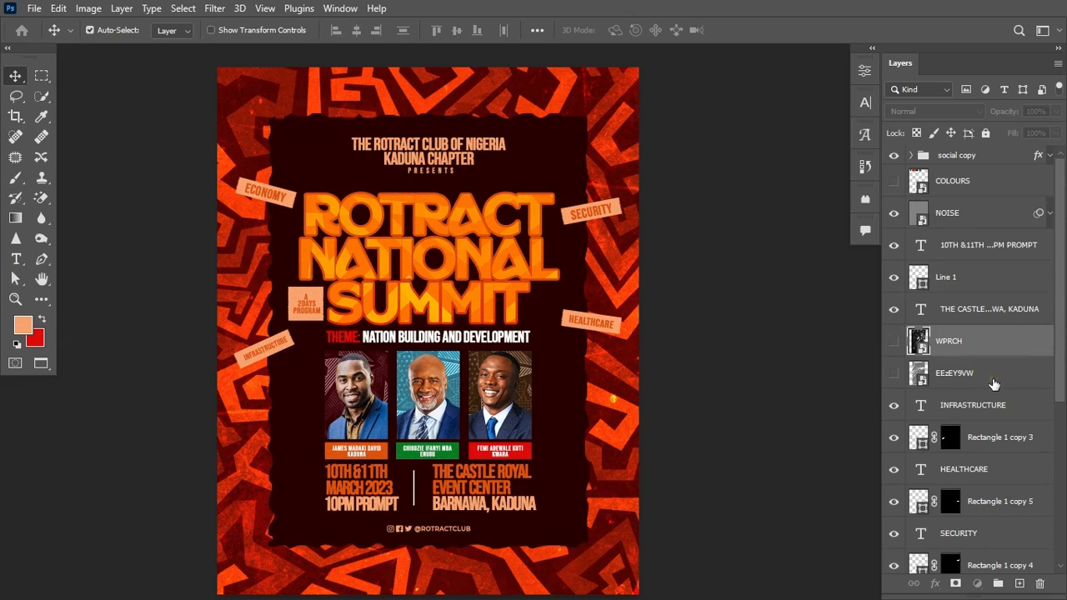
shift+click(992, 380)
drag(1015, 348, 988, 202)
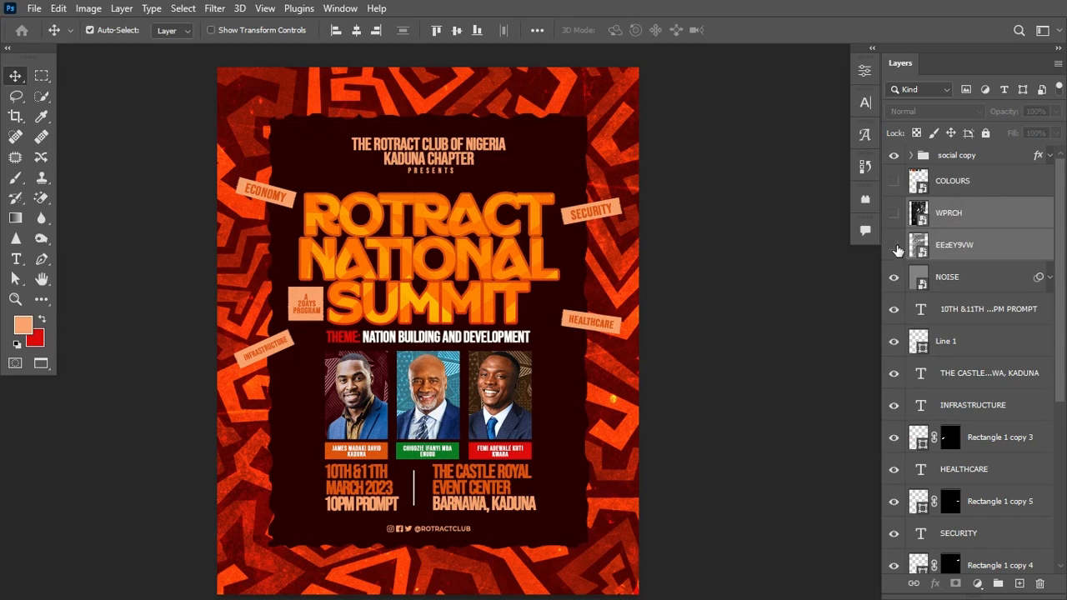
Step: Show the EEzEY9VW chrome texture and stretch it to fill the canvas
click(895, 247)
click(993, 246)
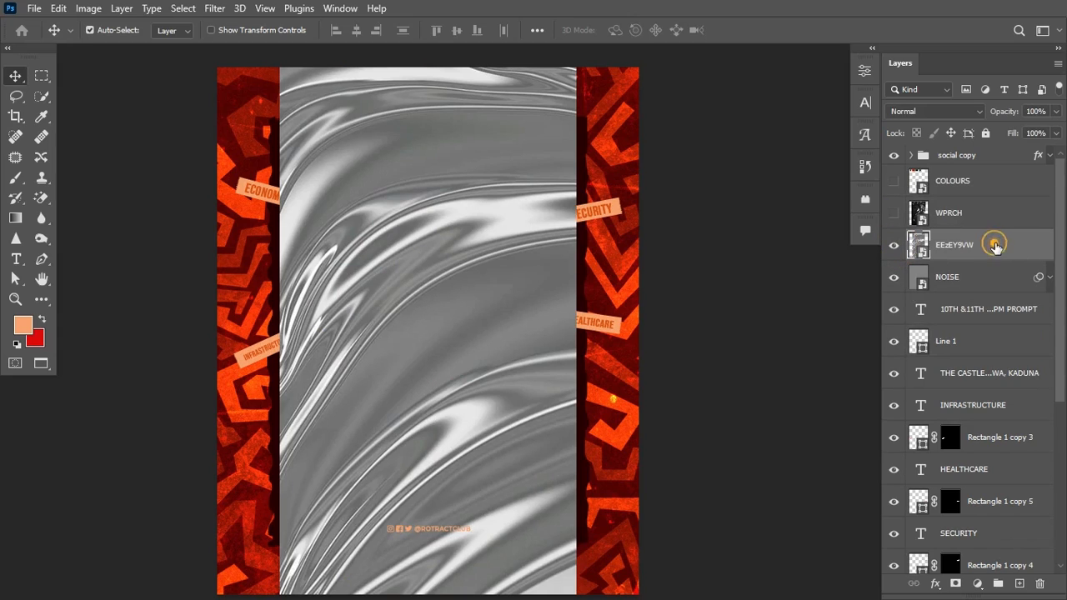
key(ctrl+t)
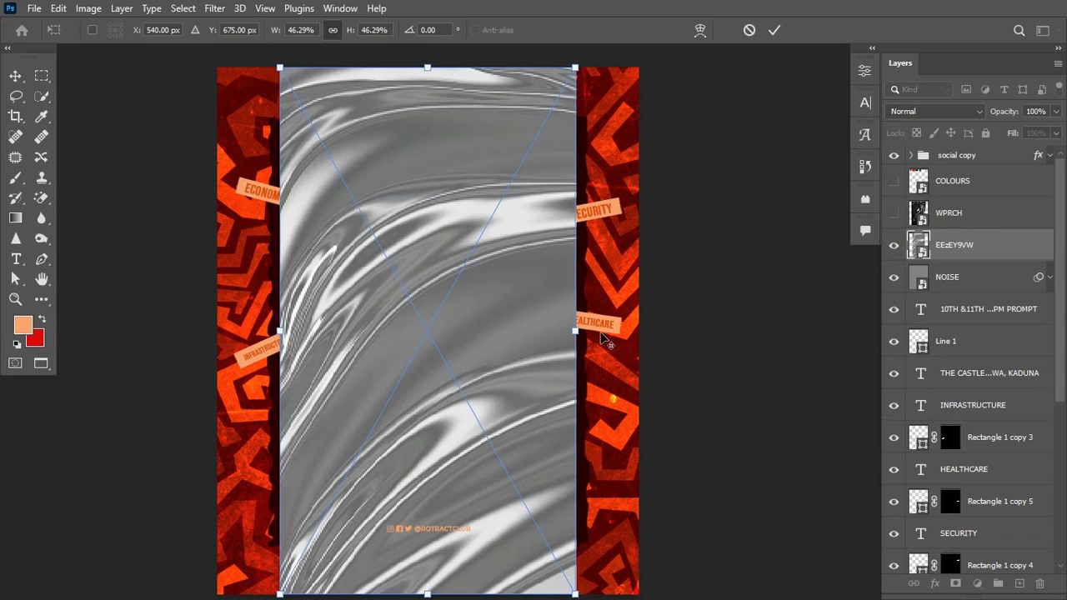
drag(577, 332, 650, 354)
key(Return)
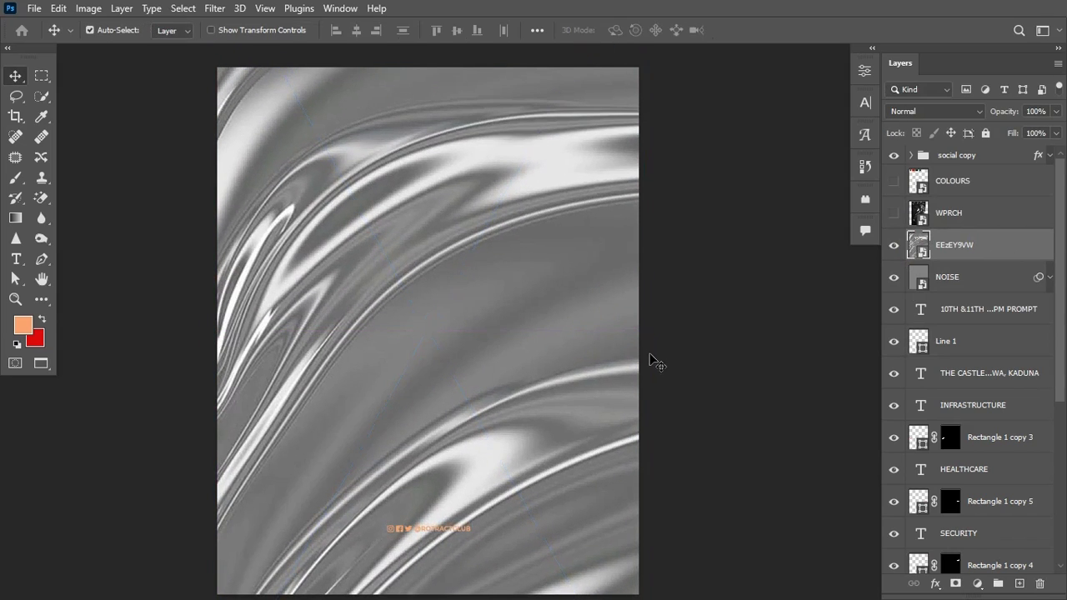
Step: Blend the chrome texture in Soft Light at 13% opacity, toggling it to compare
click(976, 107)
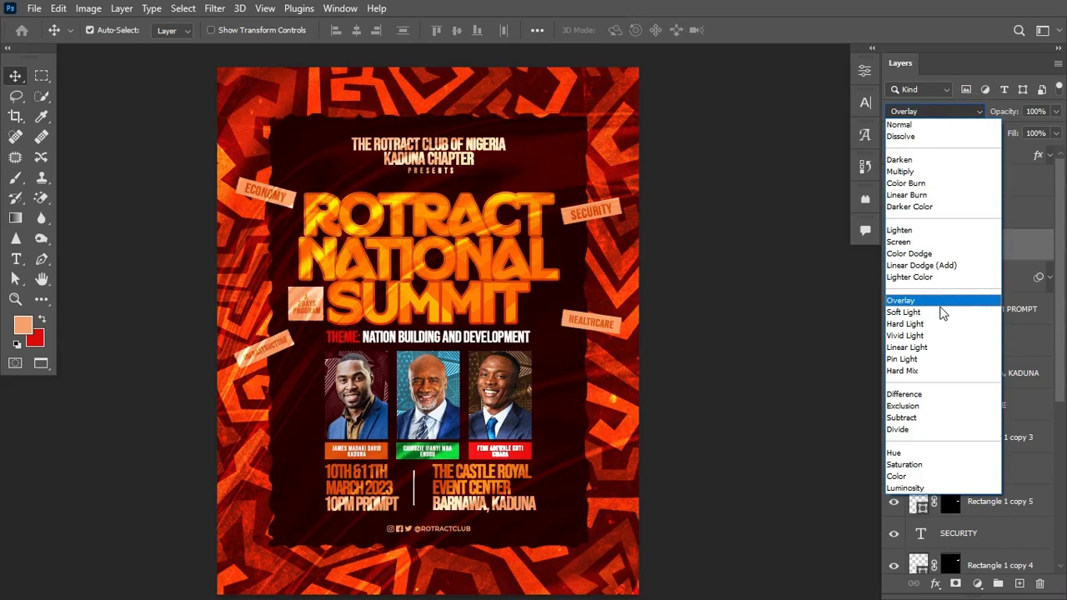
click(940, 311)
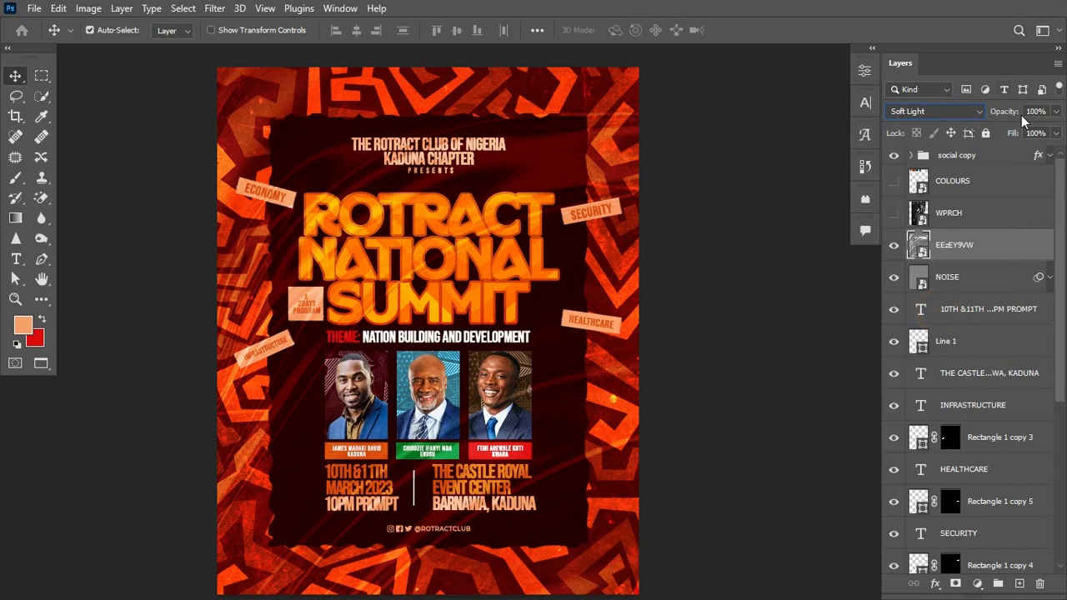
drag(1013, 118, 1000, 119)
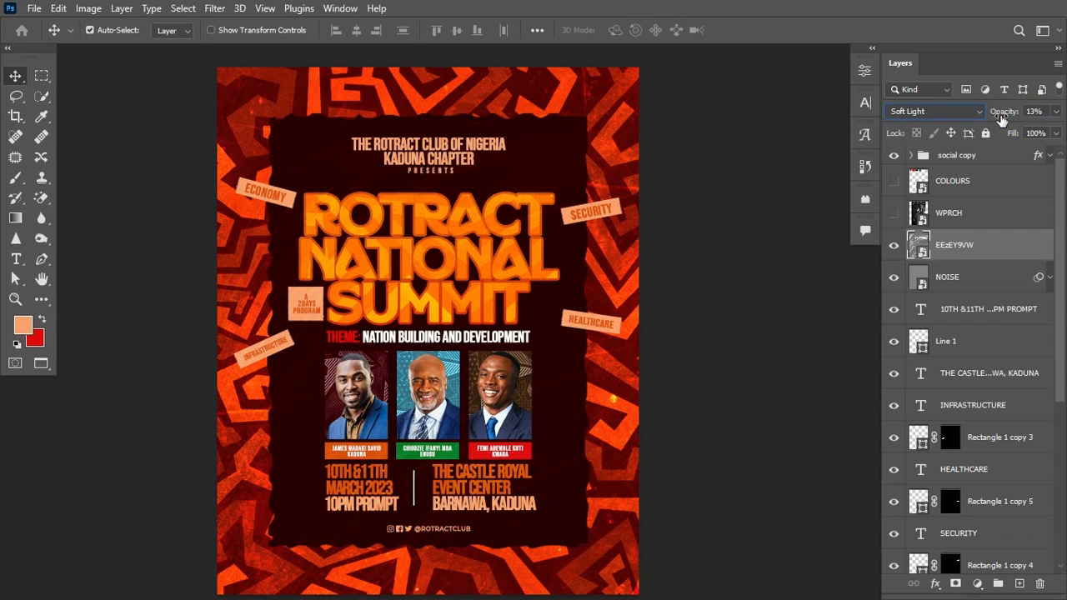
click(894, 244)
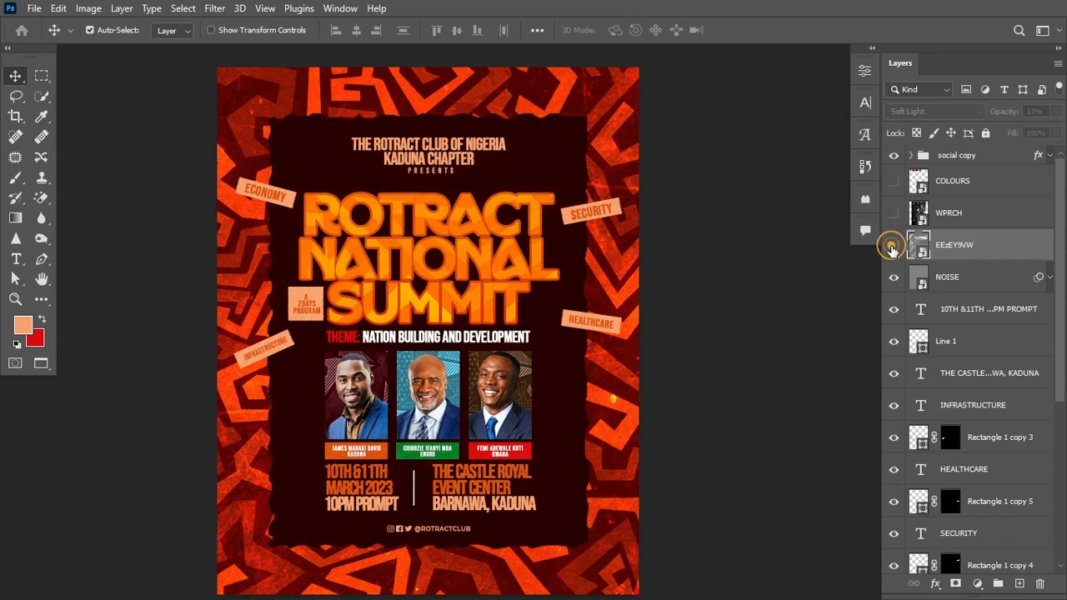
click(894, 245)
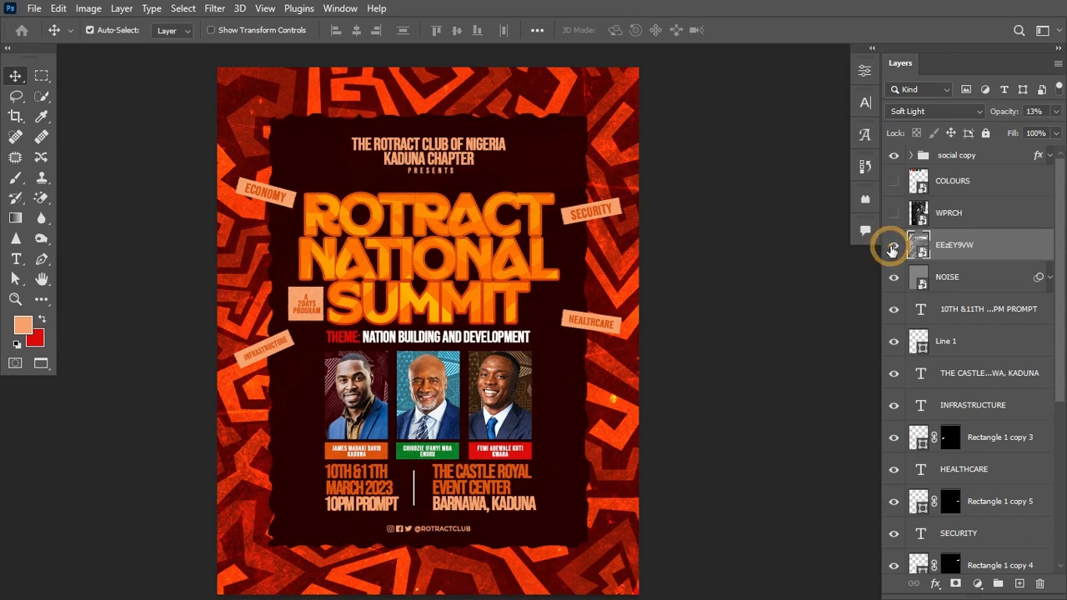
Step: Show the WPRCH plastic-wrap texture and enlarge it to cover the page
click(893, 213)
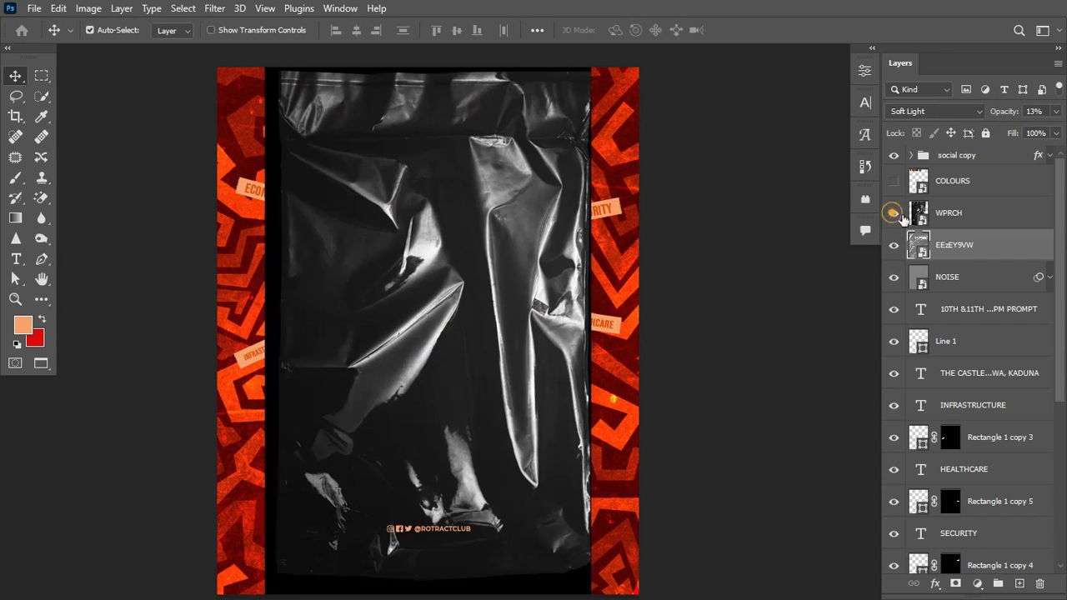
click(987, 213)
key(ctrl+t)
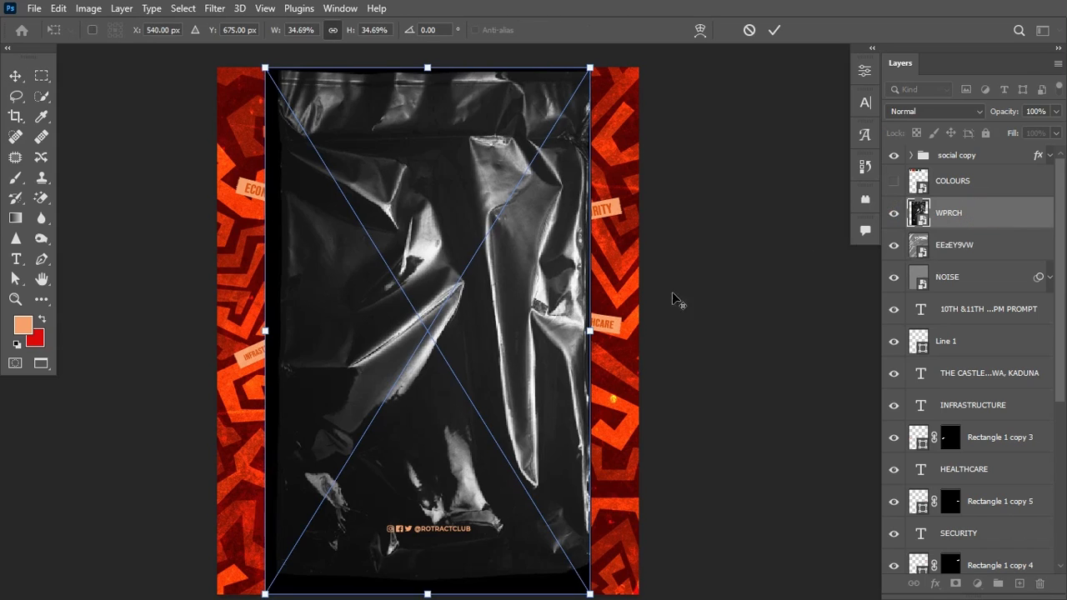
drag(591, 330, 674, 346)
key(Return)
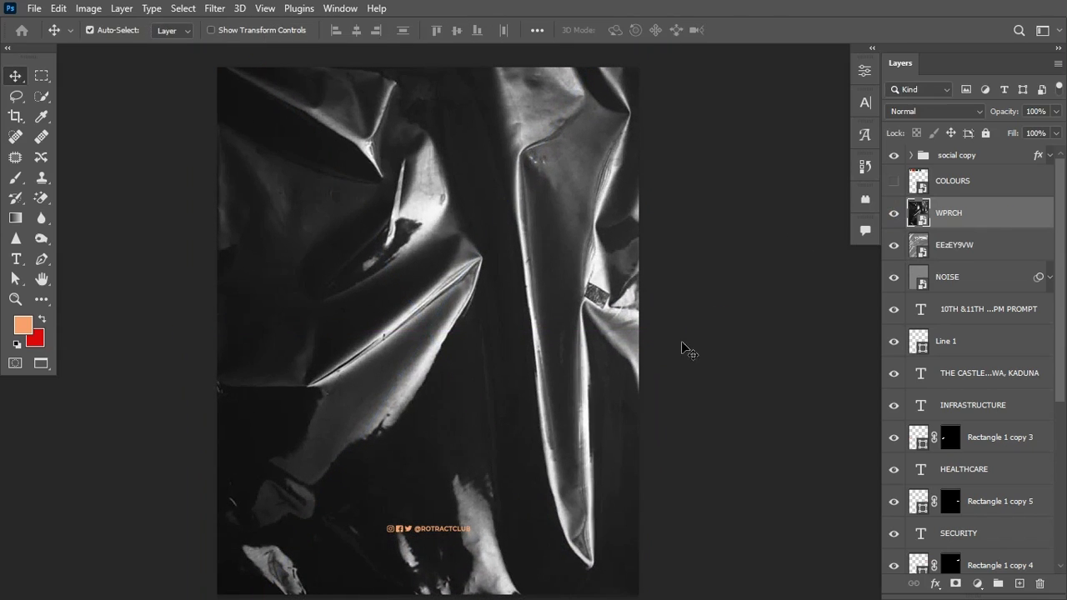
Step: Blend the plastic-wrap texture in Hard Light at 8% opacity
click(950, 111)
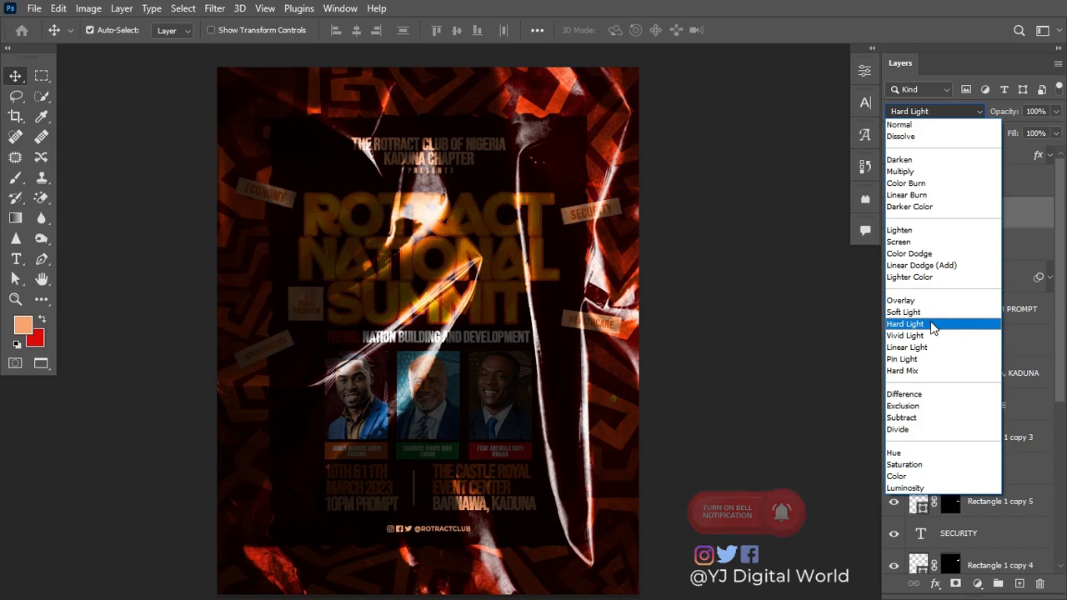
click(932, 328)
drag(1008, 115, 1013, 113)
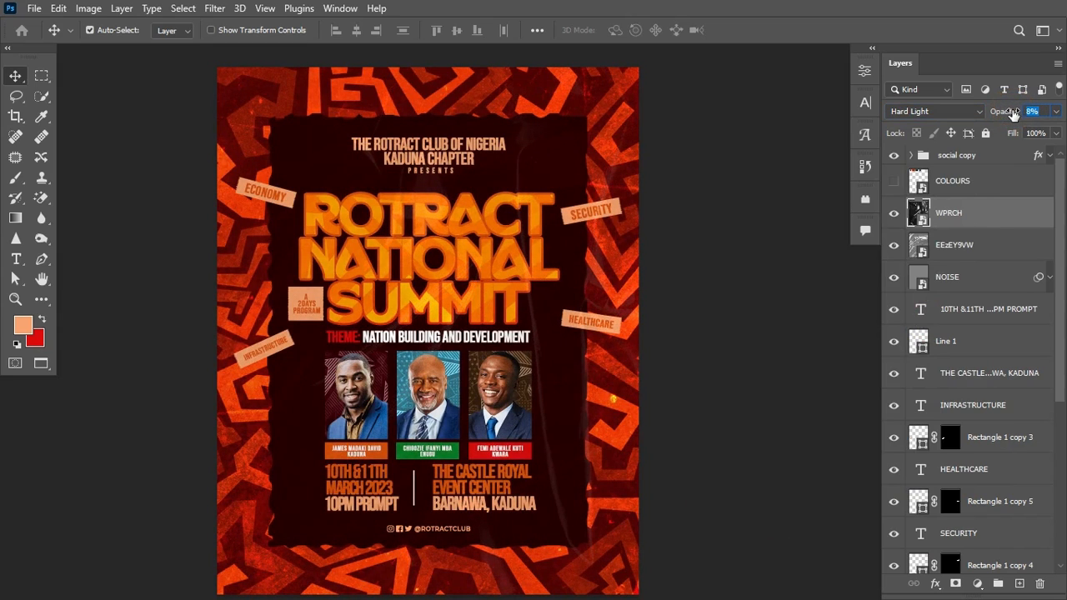
click(974, 111)
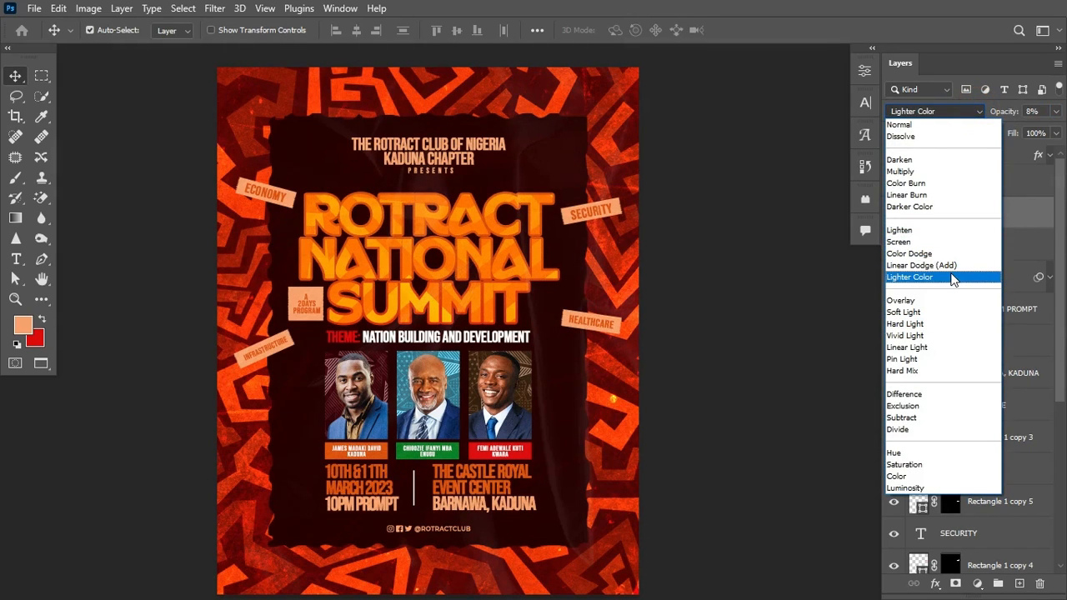
click(932, 326)
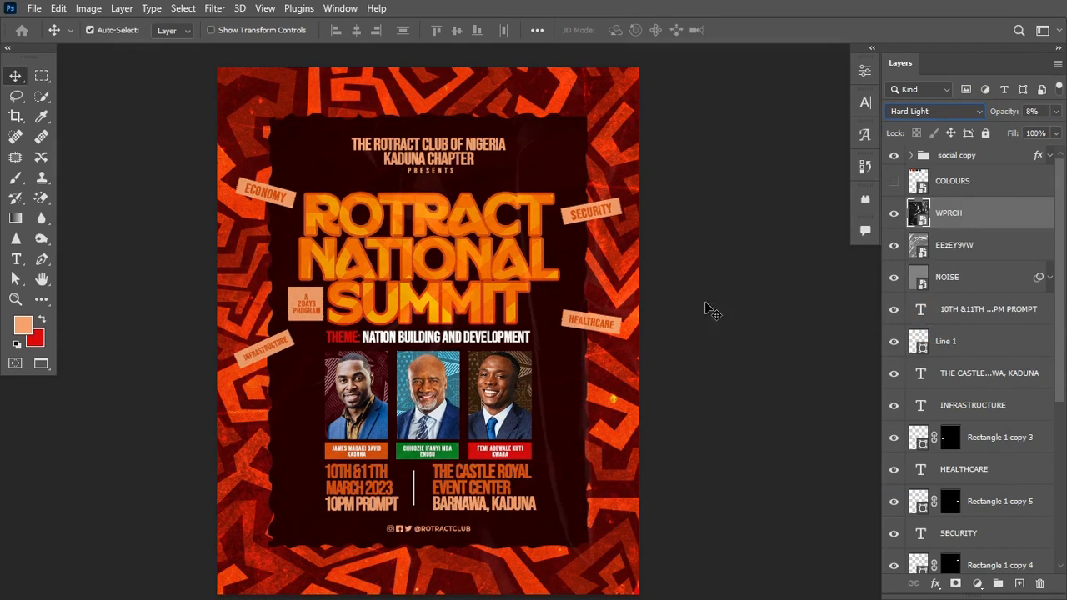
scroll(692, 312, right, 1)
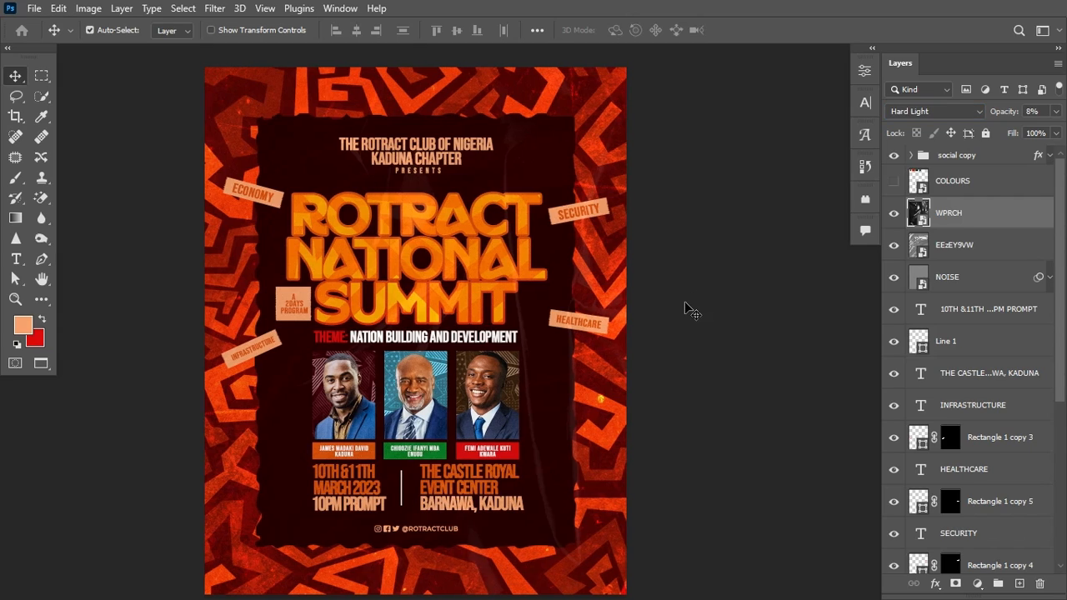